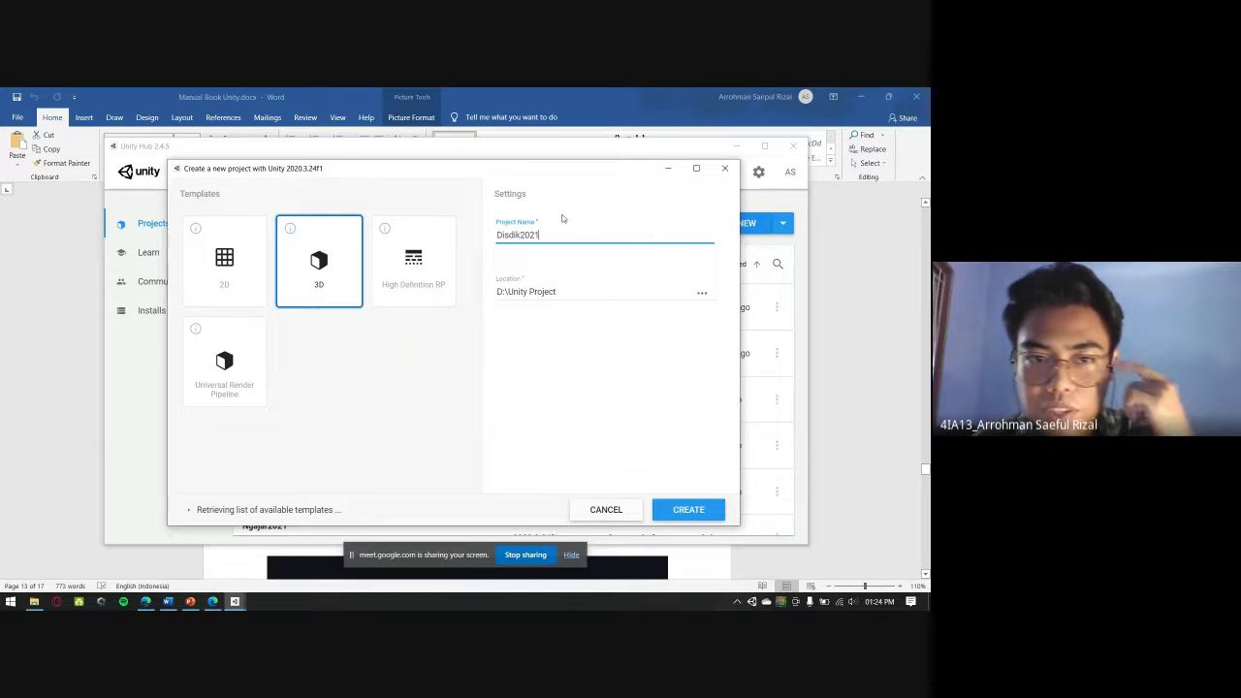
Pick the 3D template and create the Disdik2021 project in Unity Hub.
left_click(334, 263)
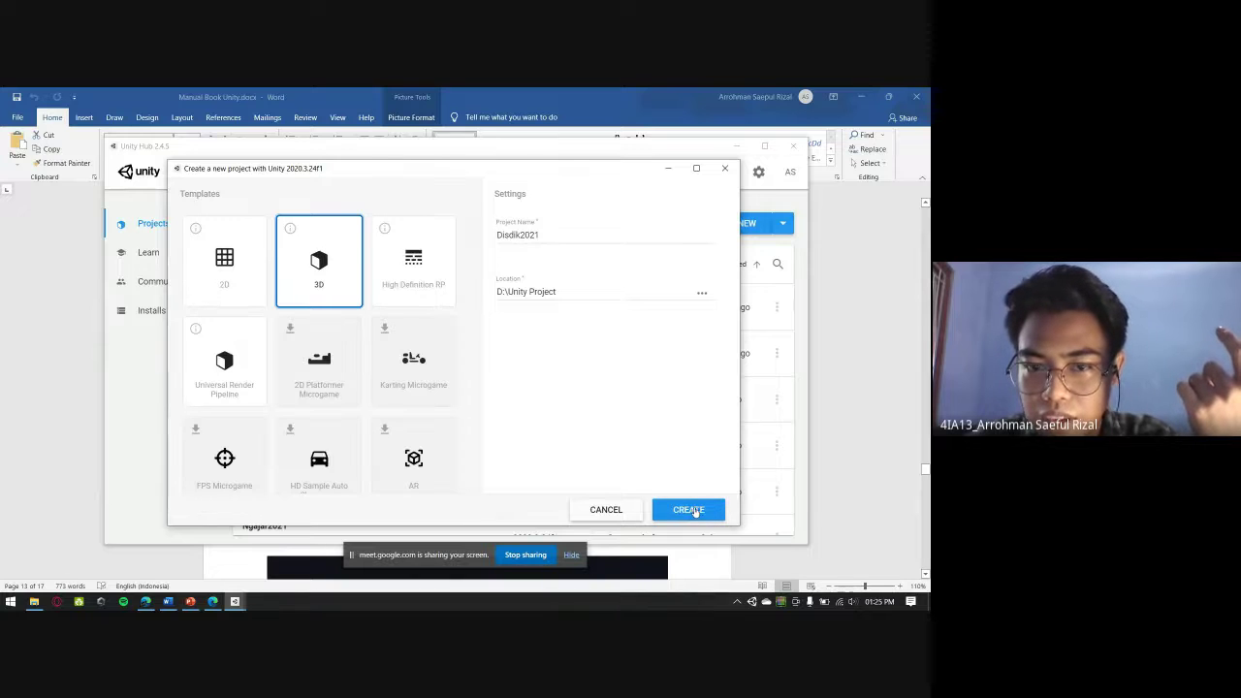
left_click(694, 512)
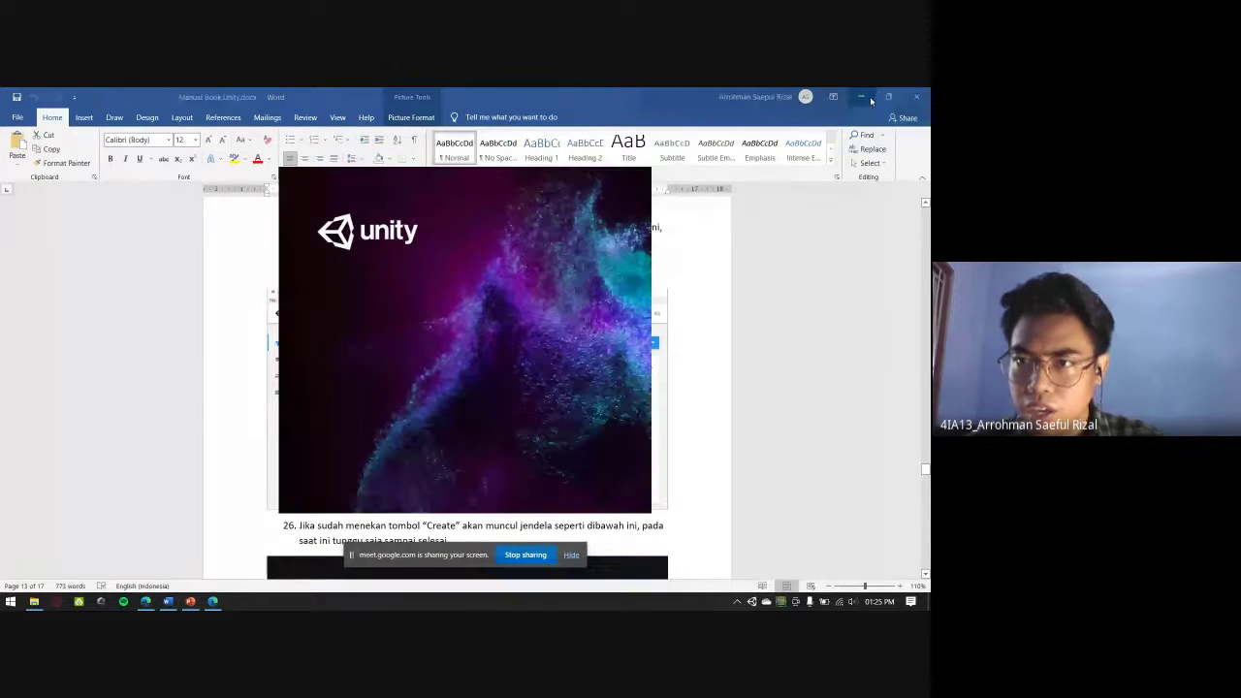
Minimize the Word manual and the Package folder window while Unity finishes opening Disdik2021.
left_click(867, 97)
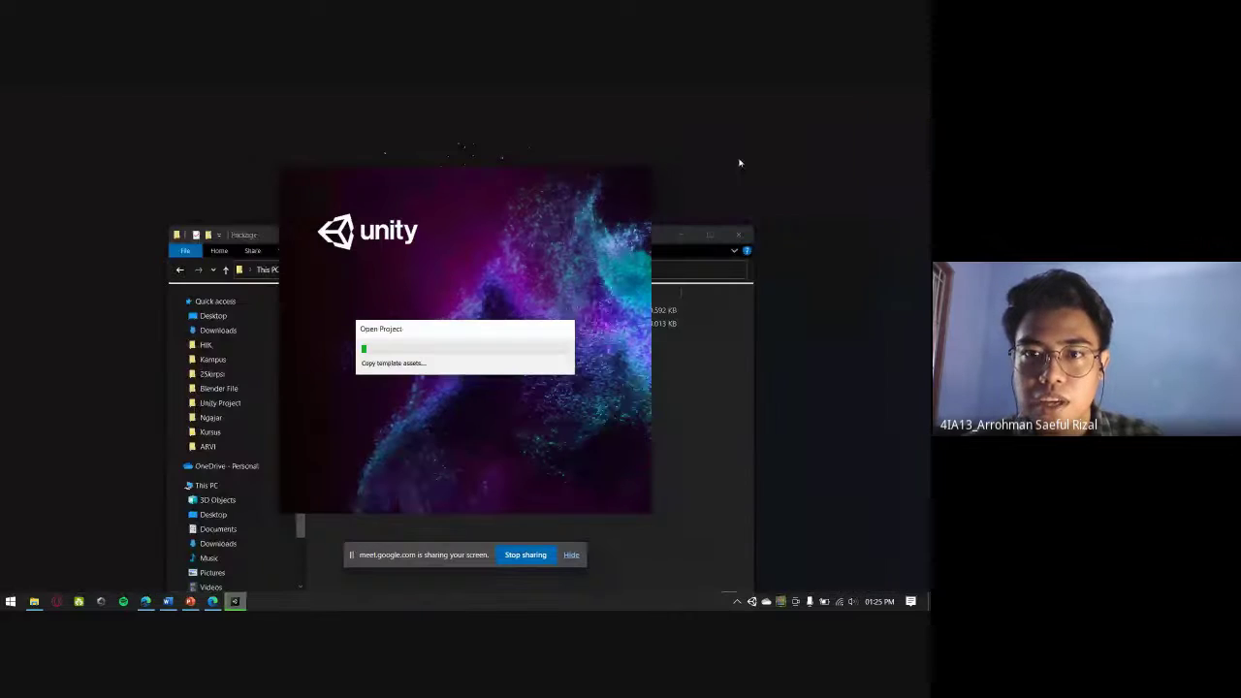
left_click(700, 232)
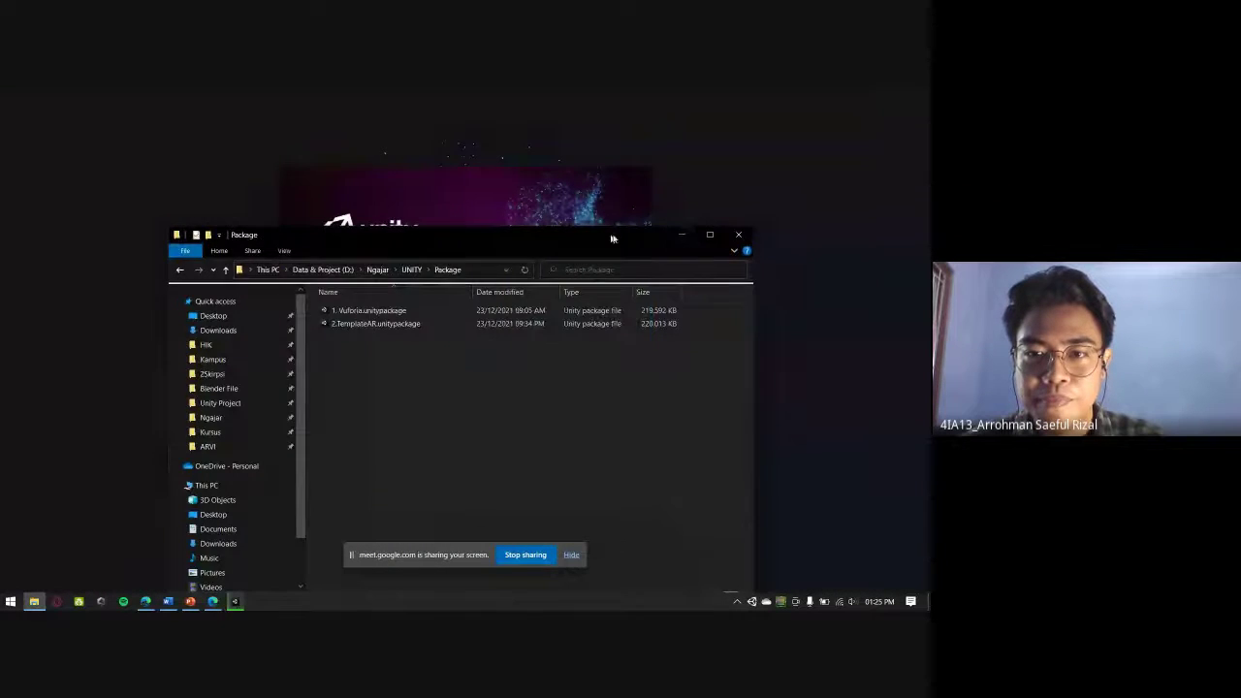
left_click_drag(612, 238, 667, 273)
left_click(737, 268)
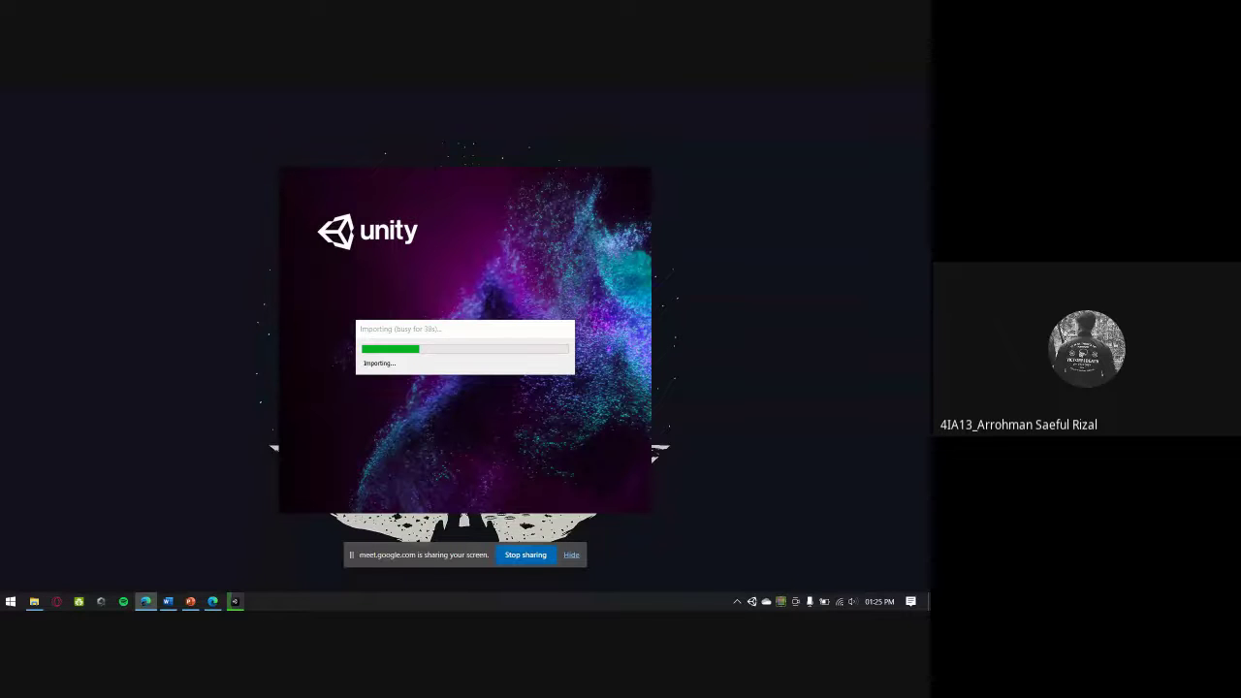
key("super")
key("super")
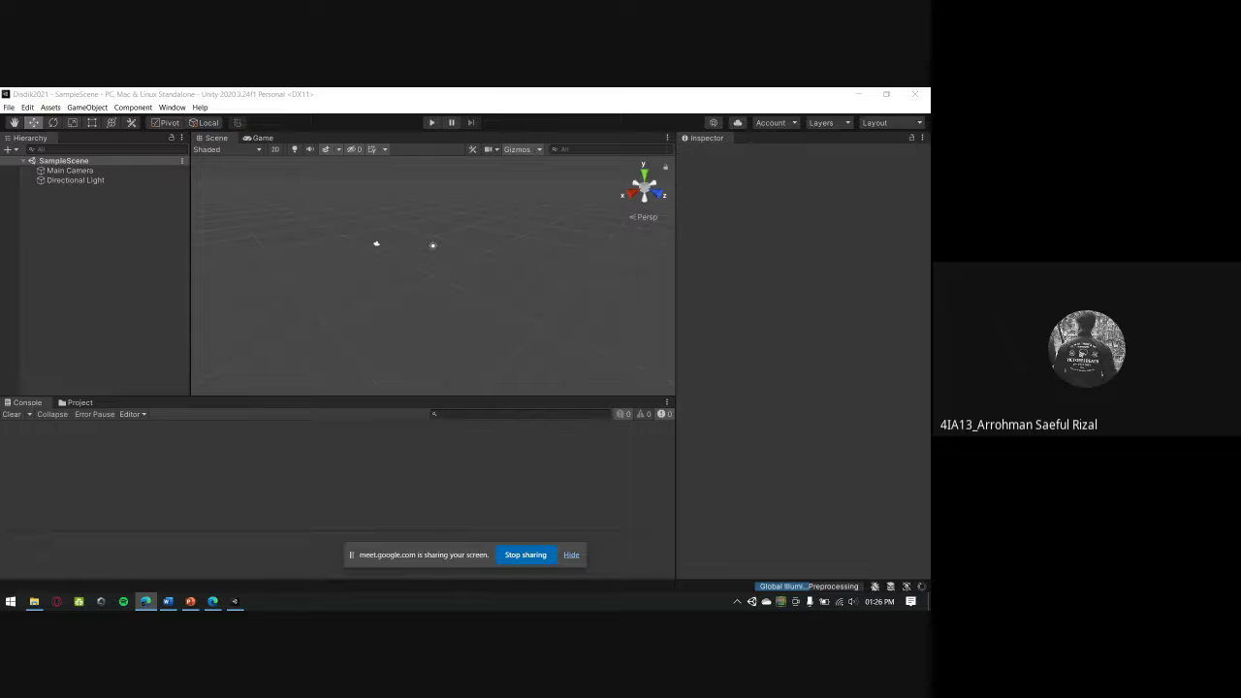
left_click(532, 113)
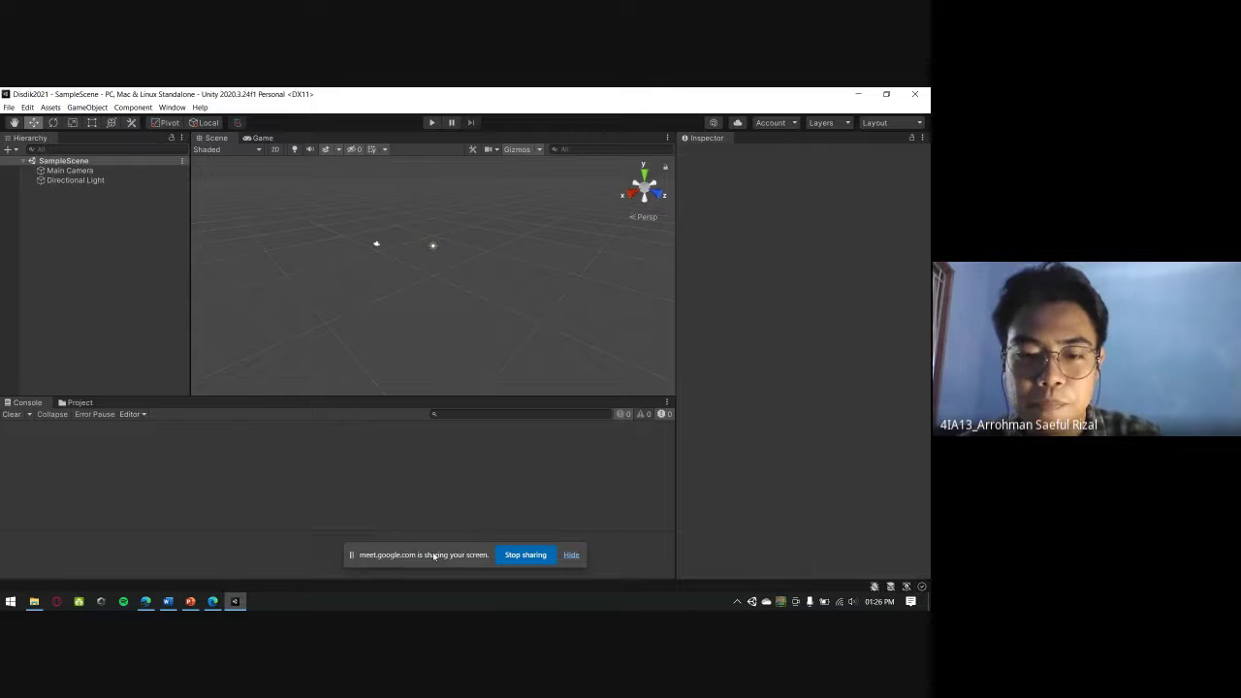
left_click_drag(434, 557, 1066, 539)
left_click(453, 143)
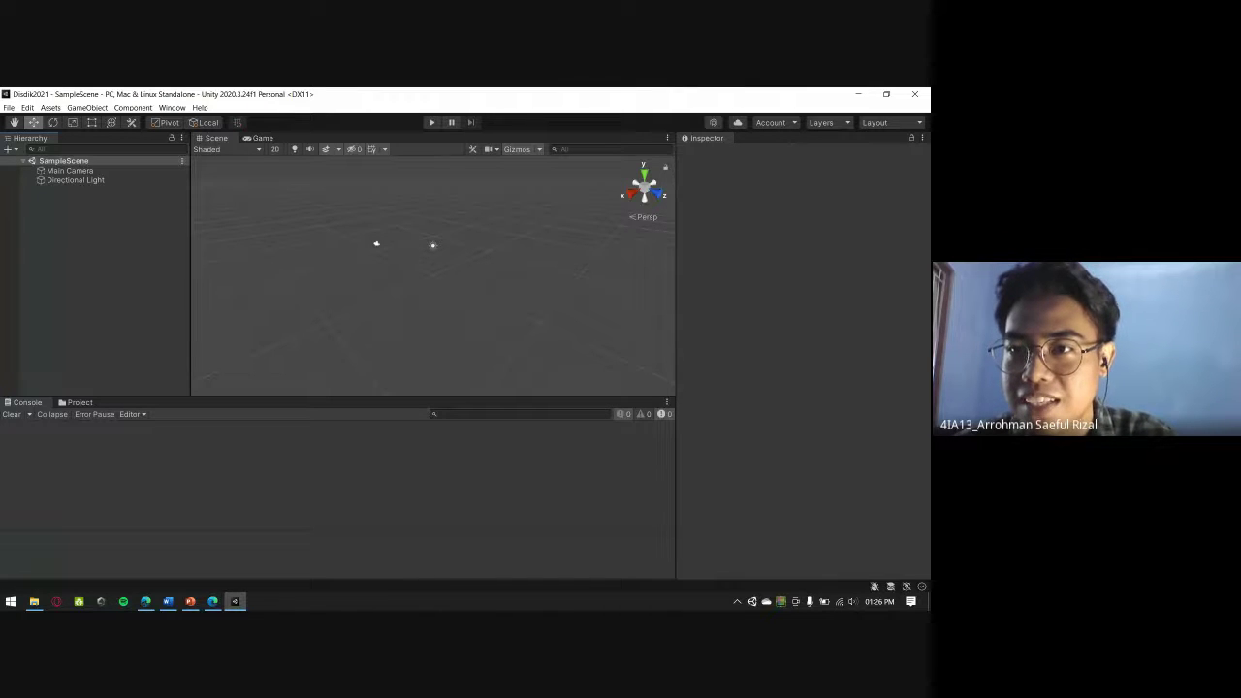
Add a Cube named Cube to the scene, frame it in view and save the scene.
right_click(84, 200)
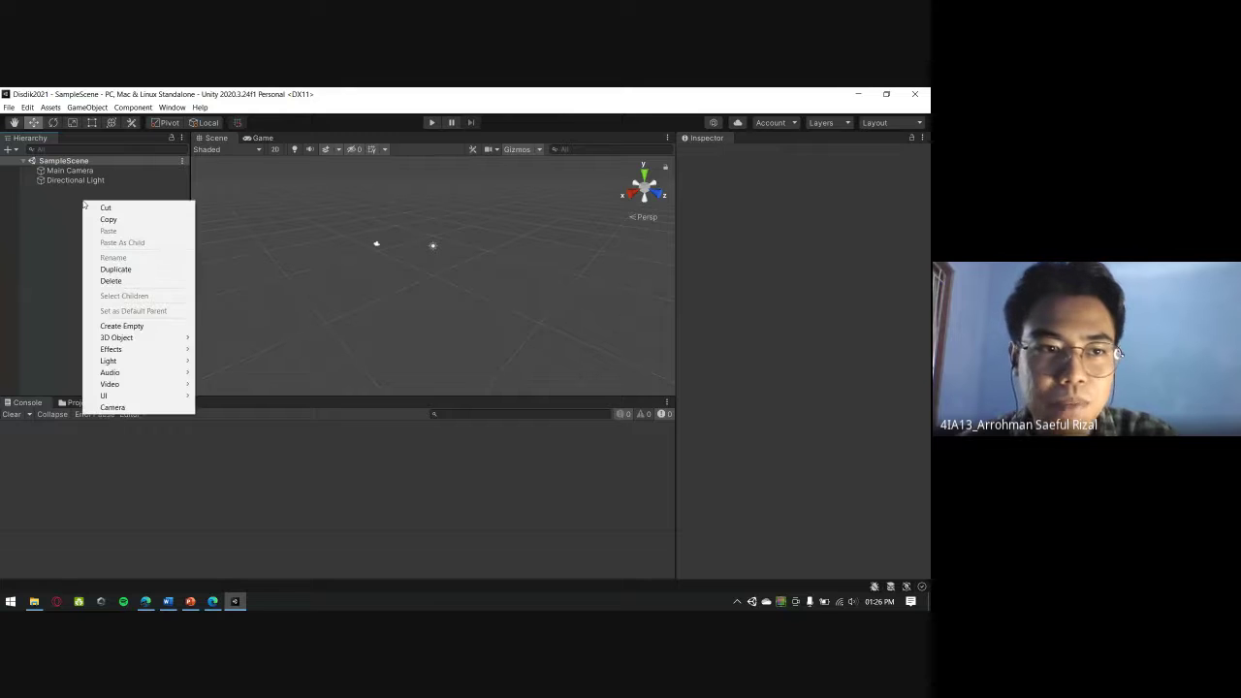
mouse_move(145, 336)
left_click(228, 343)
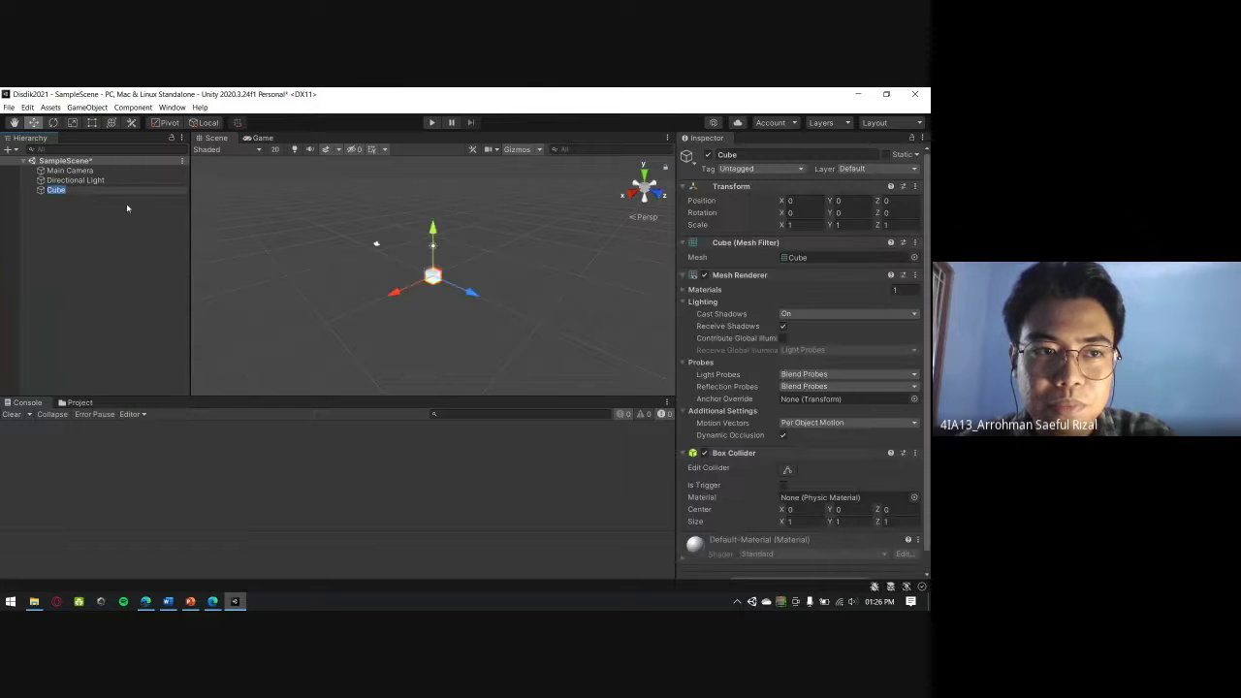
key("Return")
key("f")
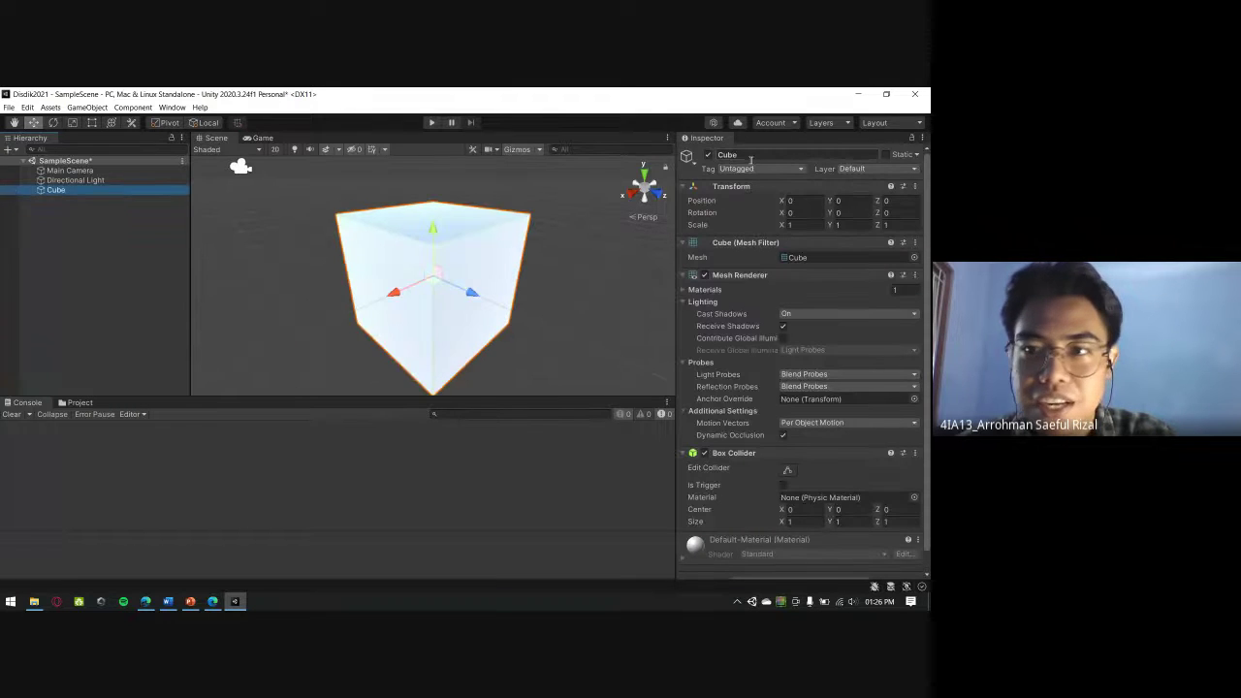
left_click(112, 208)
left_click(58, 190)
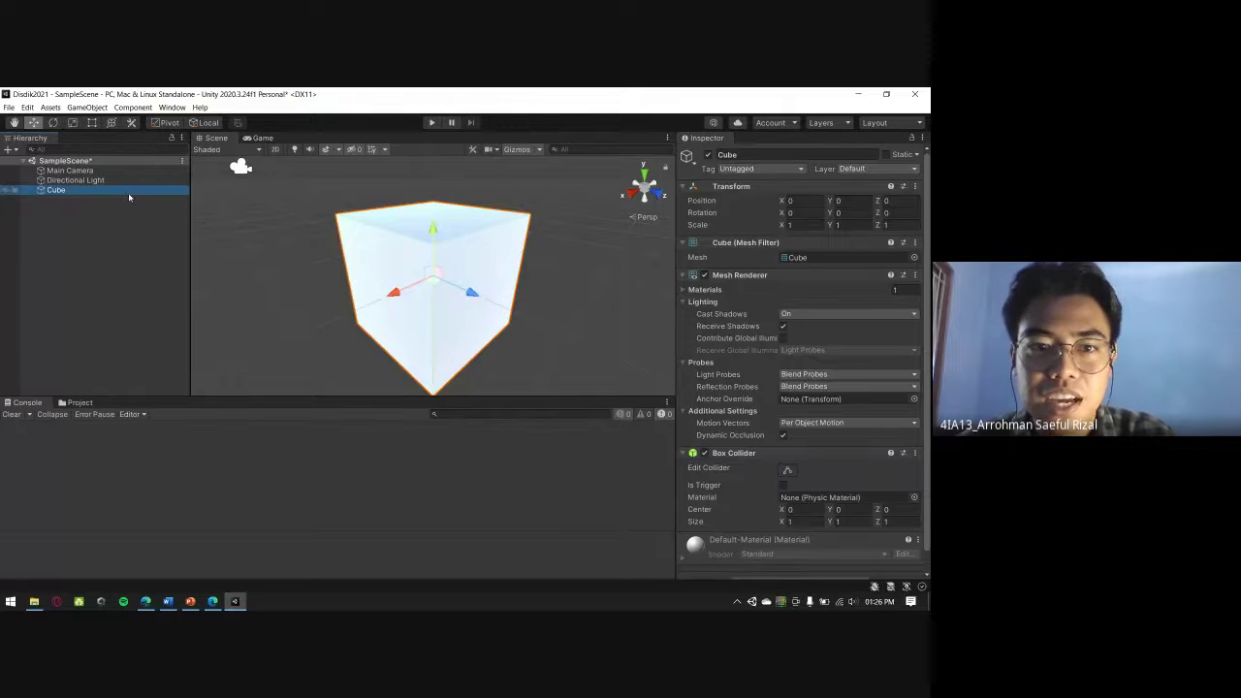
key("f")
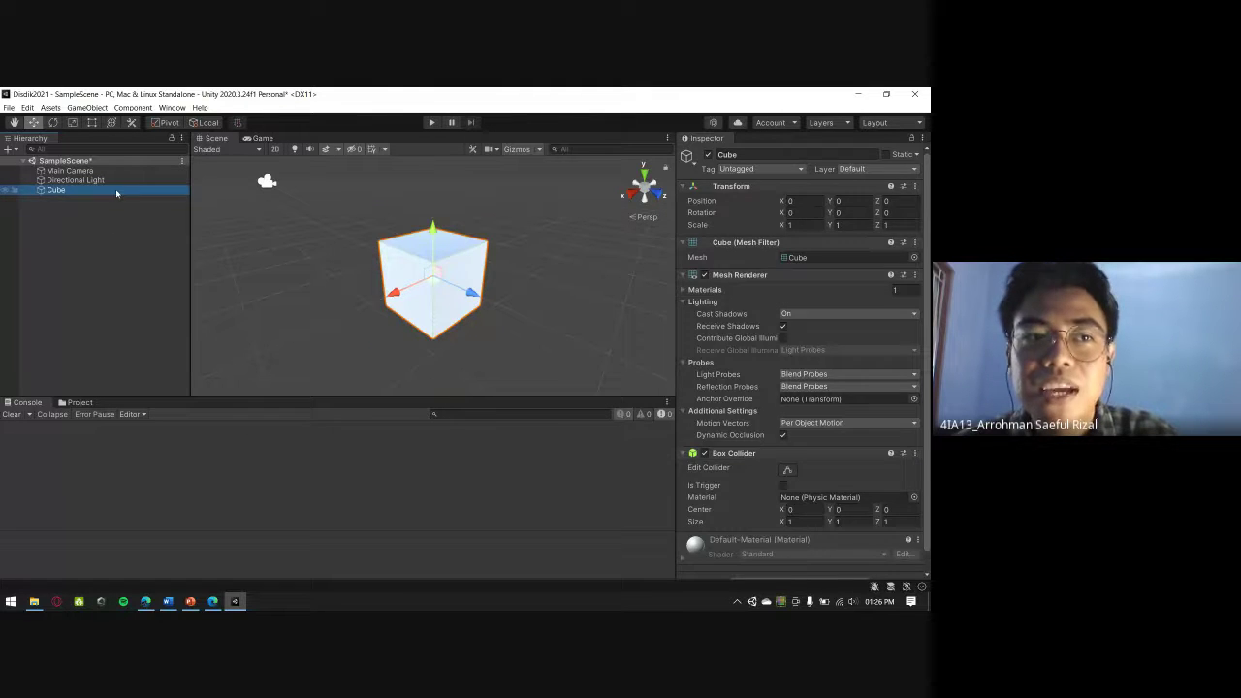
left_click(124, 213)
key("ctrl+s")
left_click(94, 193)
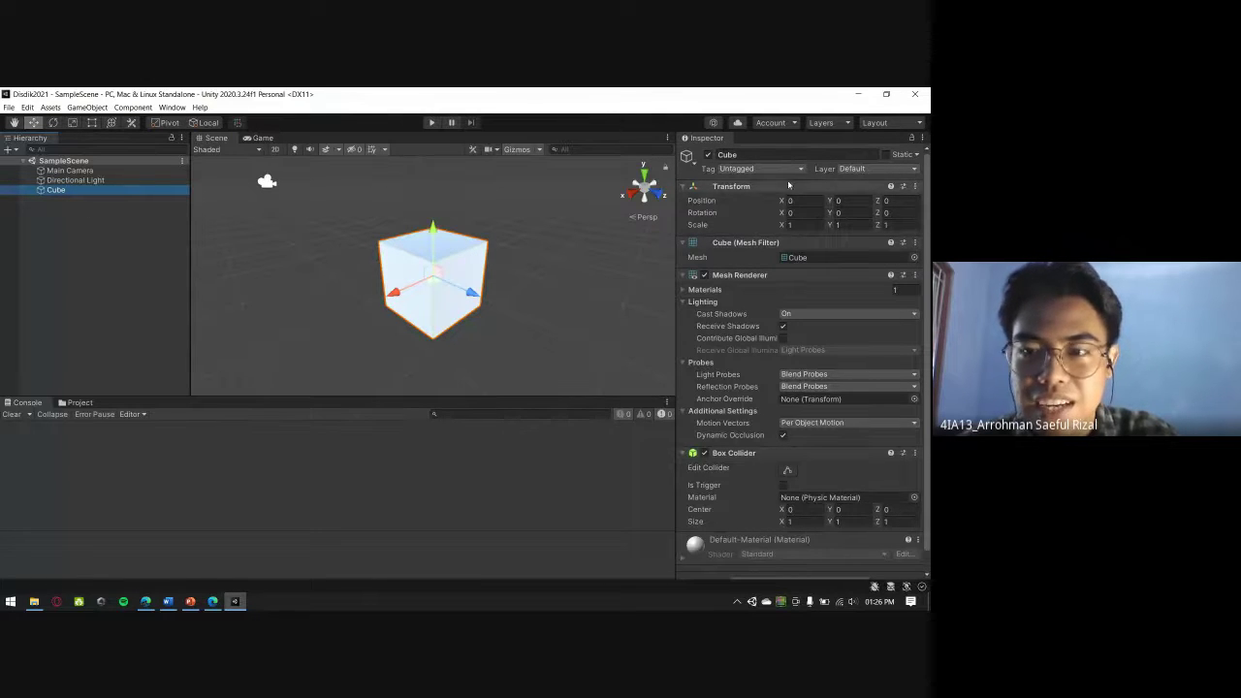
Set the cube's rotation to 90, 40, 0 in the Inspector.
left_click(816, 221)
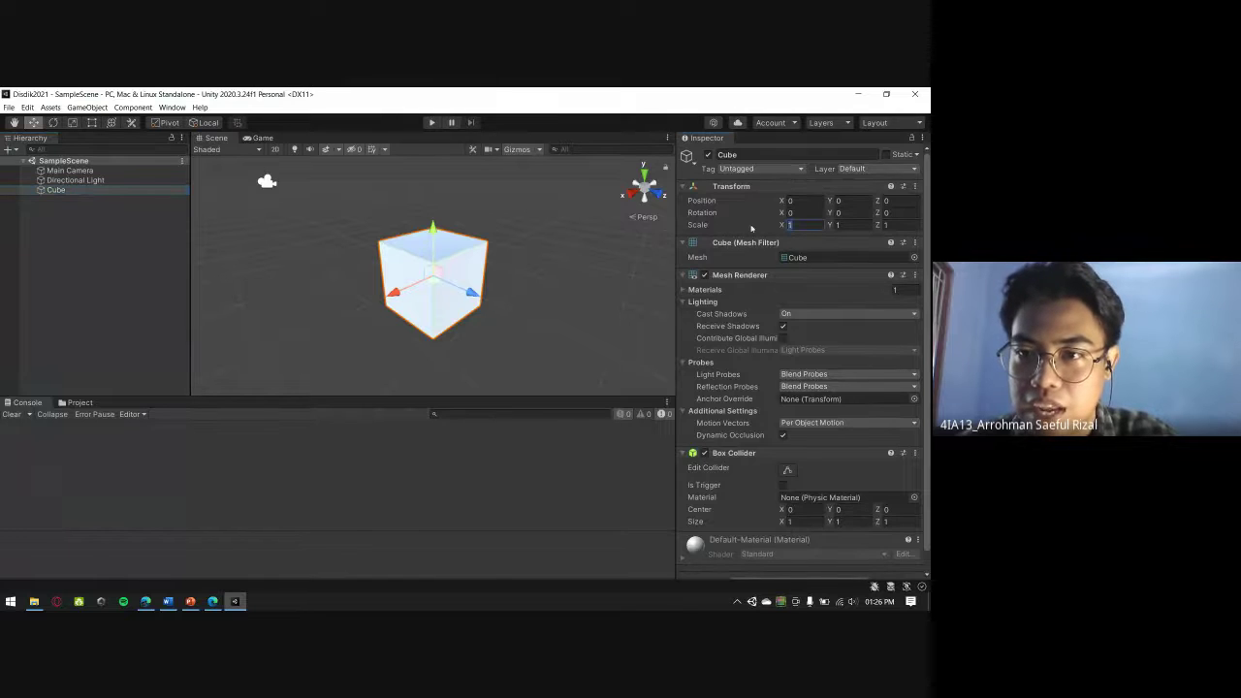
left_click(824, 215)
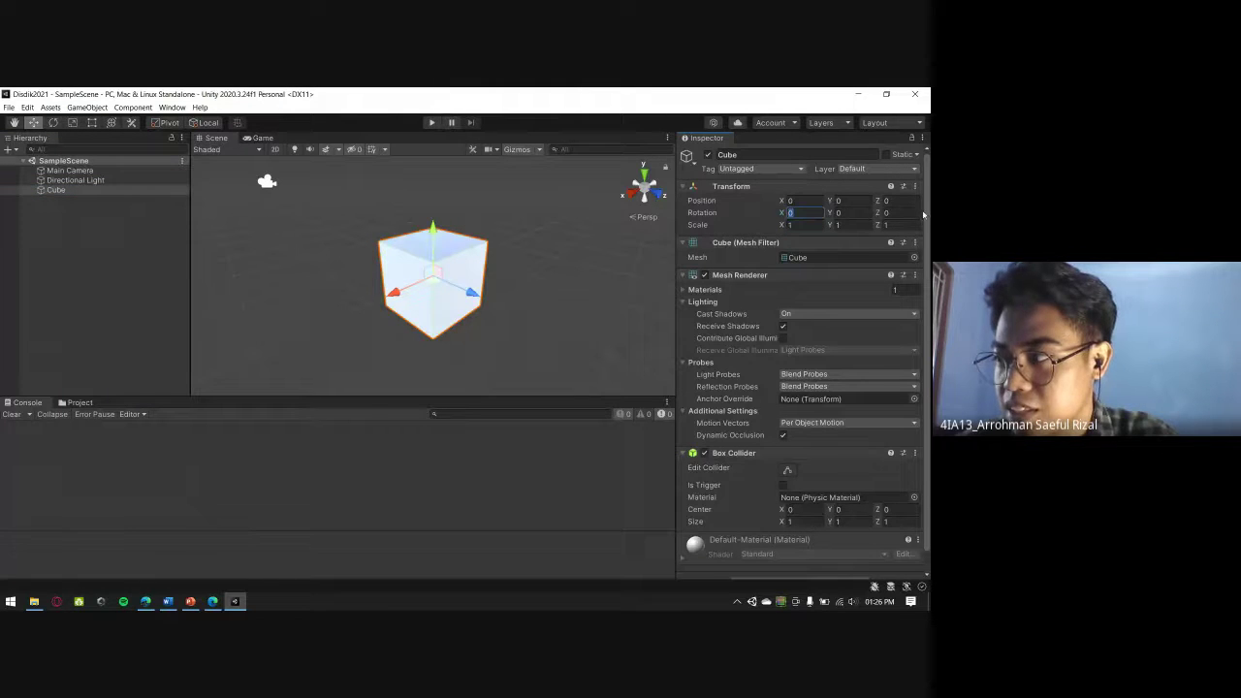
left_click(859, 213)
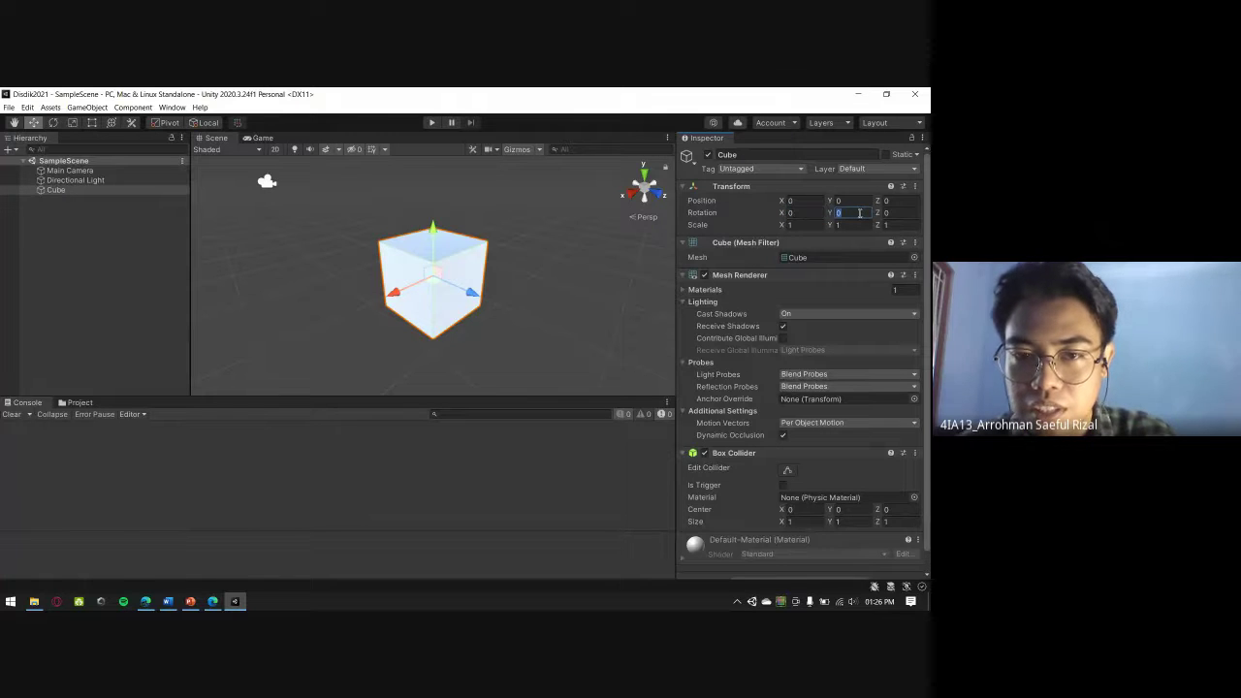
type("90")
left_click(816, 213)
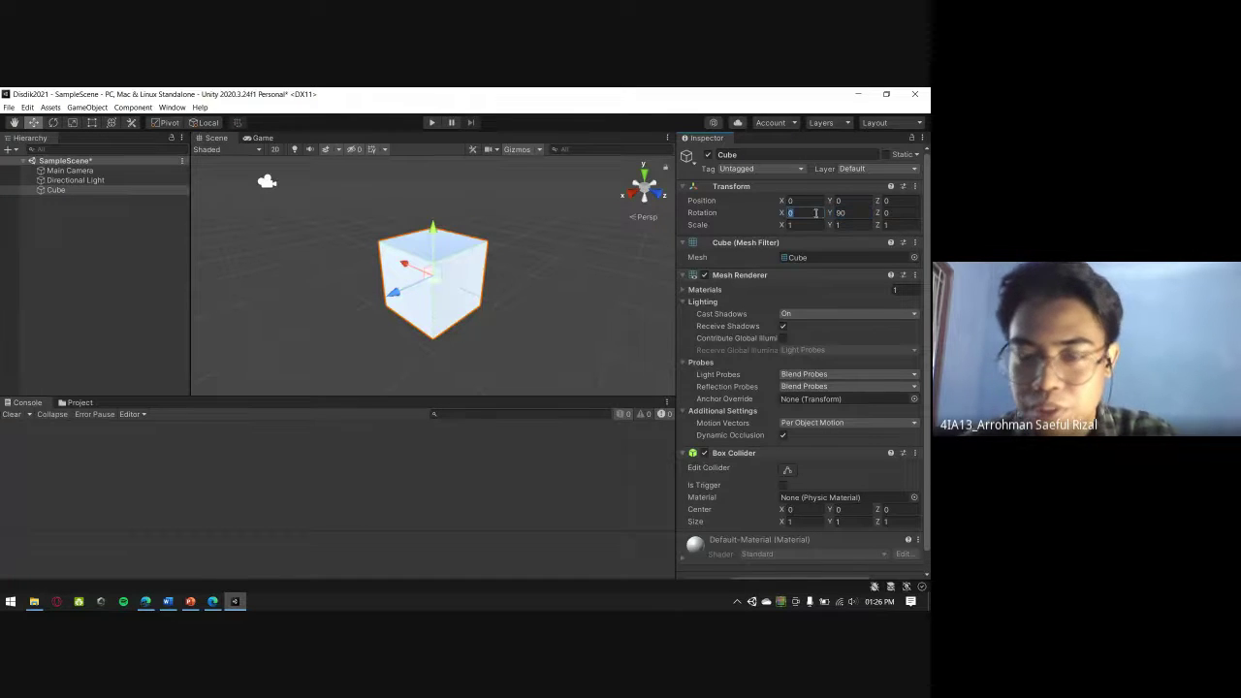
type("90")
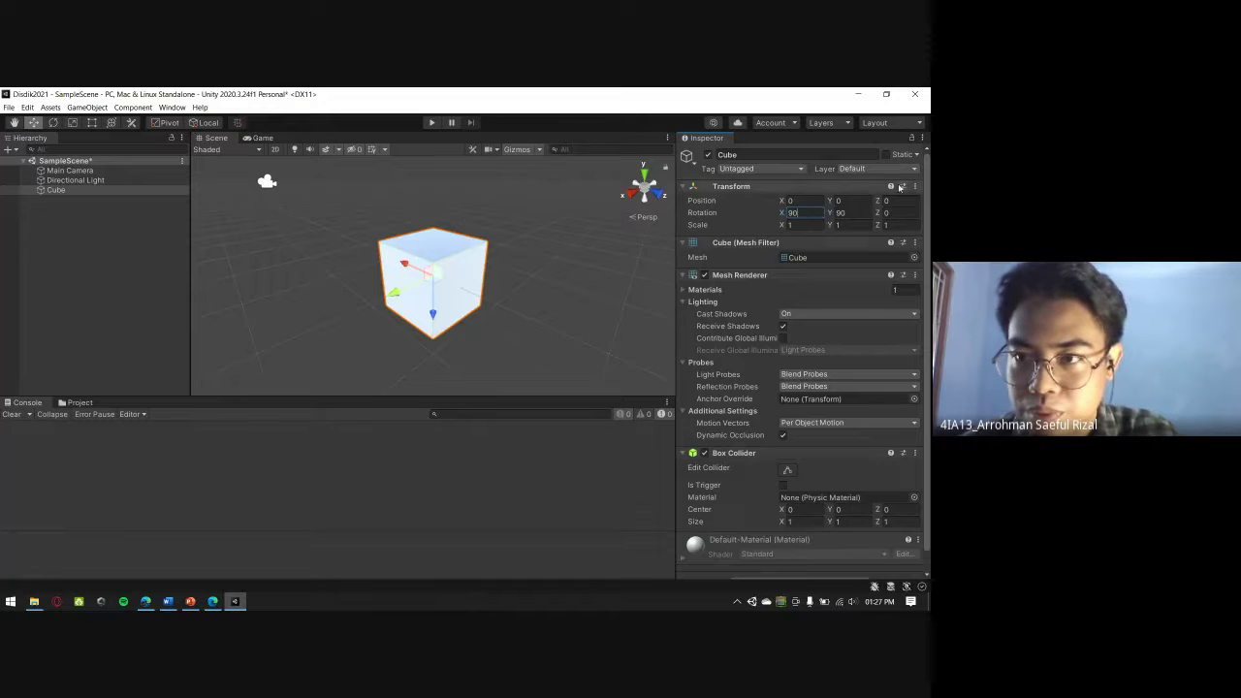
left_click(859, 213)
type("40")
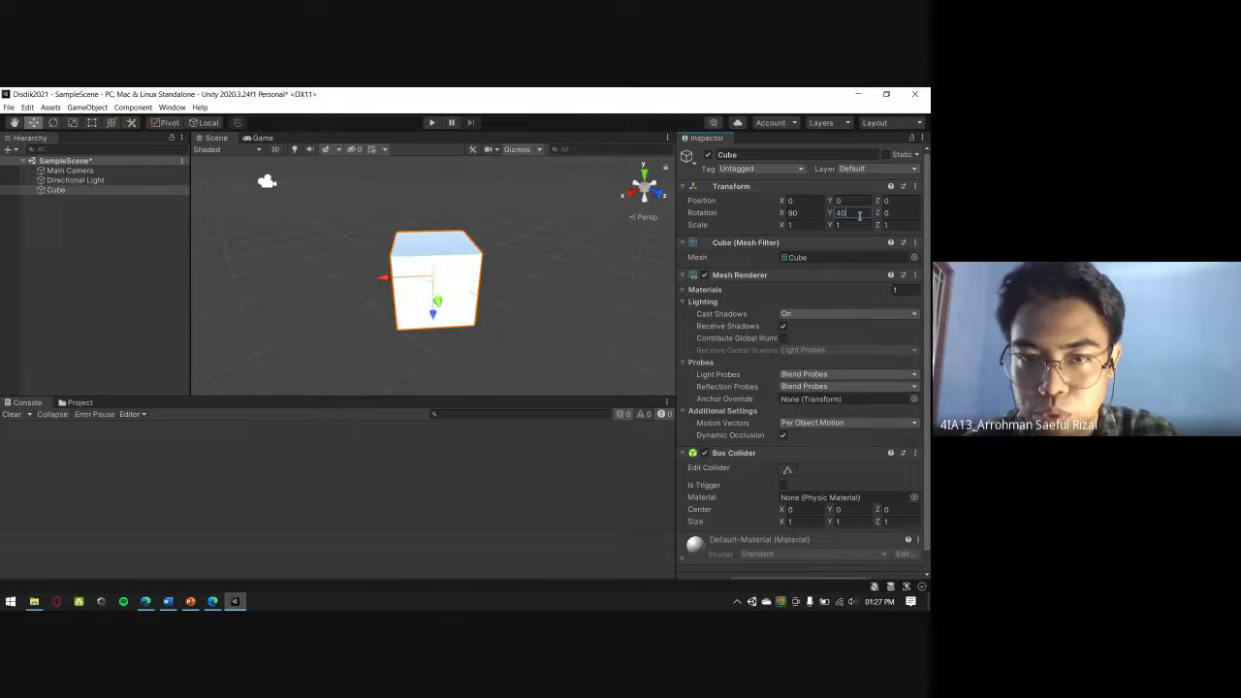
left_click(913, 213)
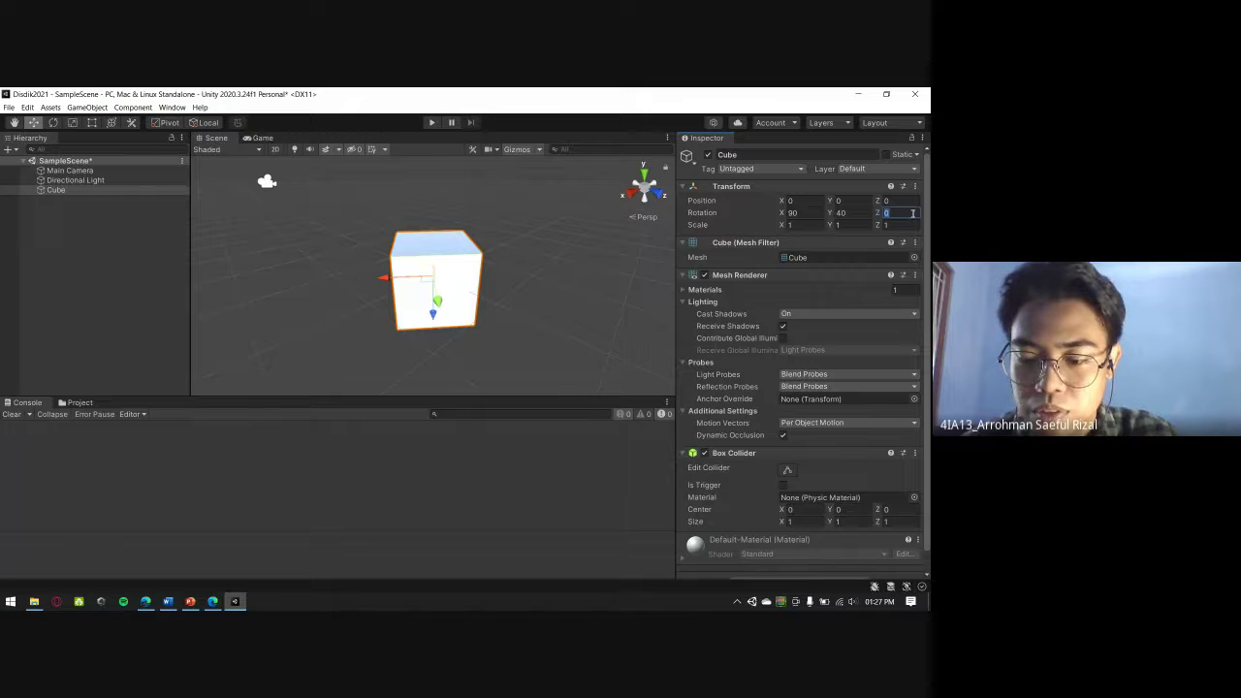
type("0")
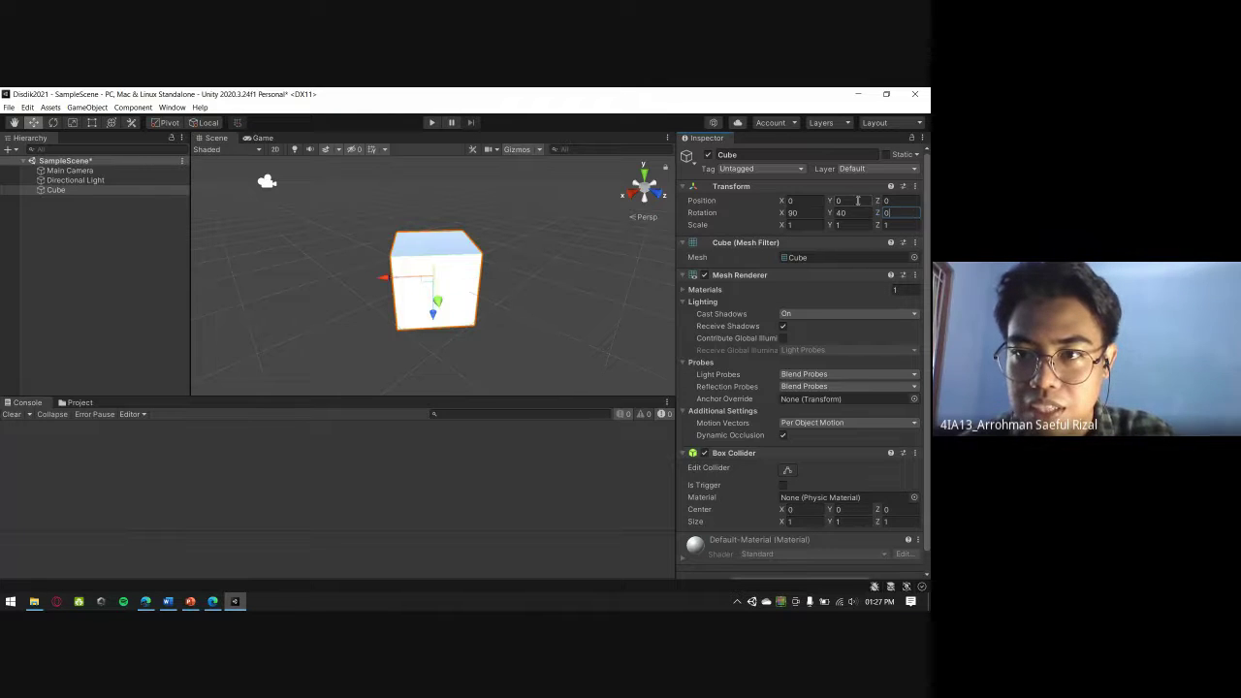
key("Tab")
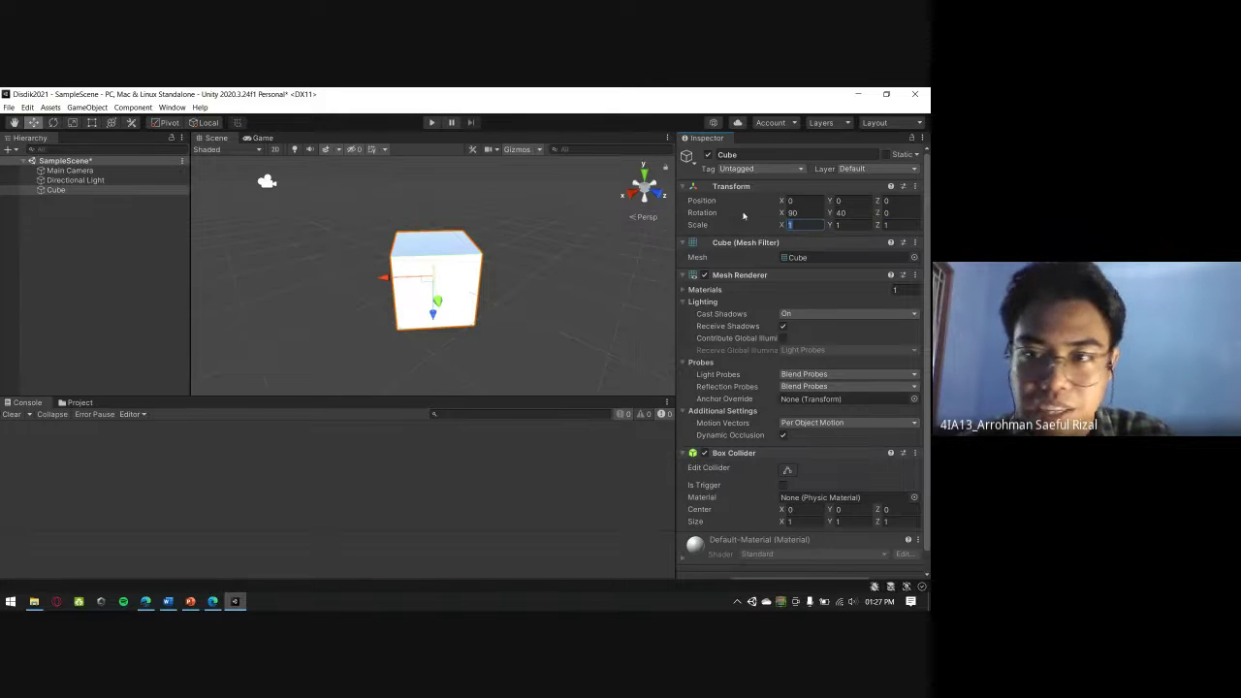
Set the cube's scale to 2, 0.5, 2.
type("20")
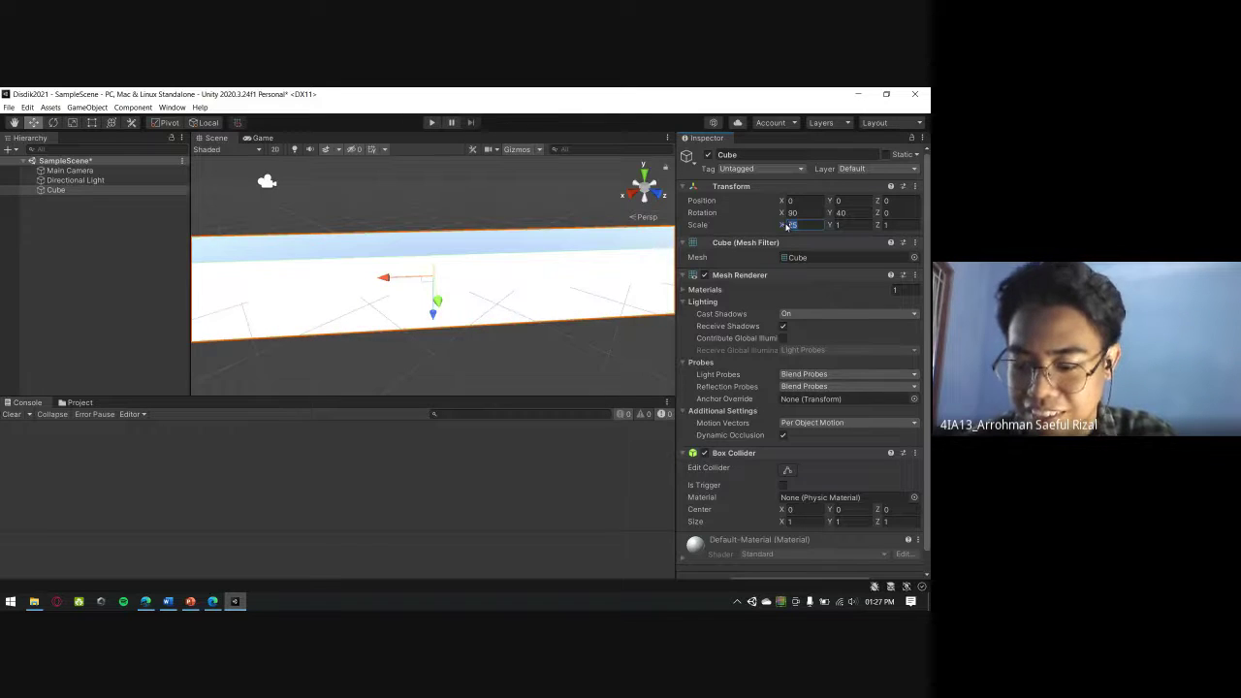
key("BackSpace")
scroll(607, 284, "down", 2)
left_click(859, 226)
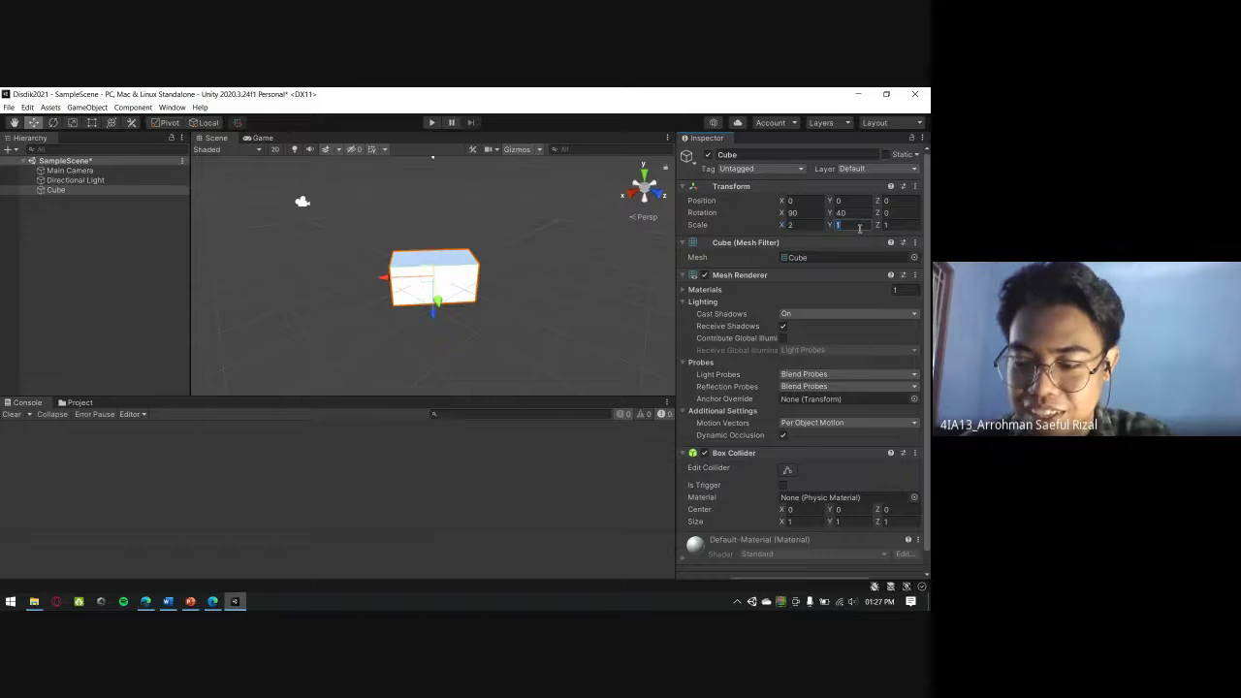
type("0.5")
left_click(895, 225)
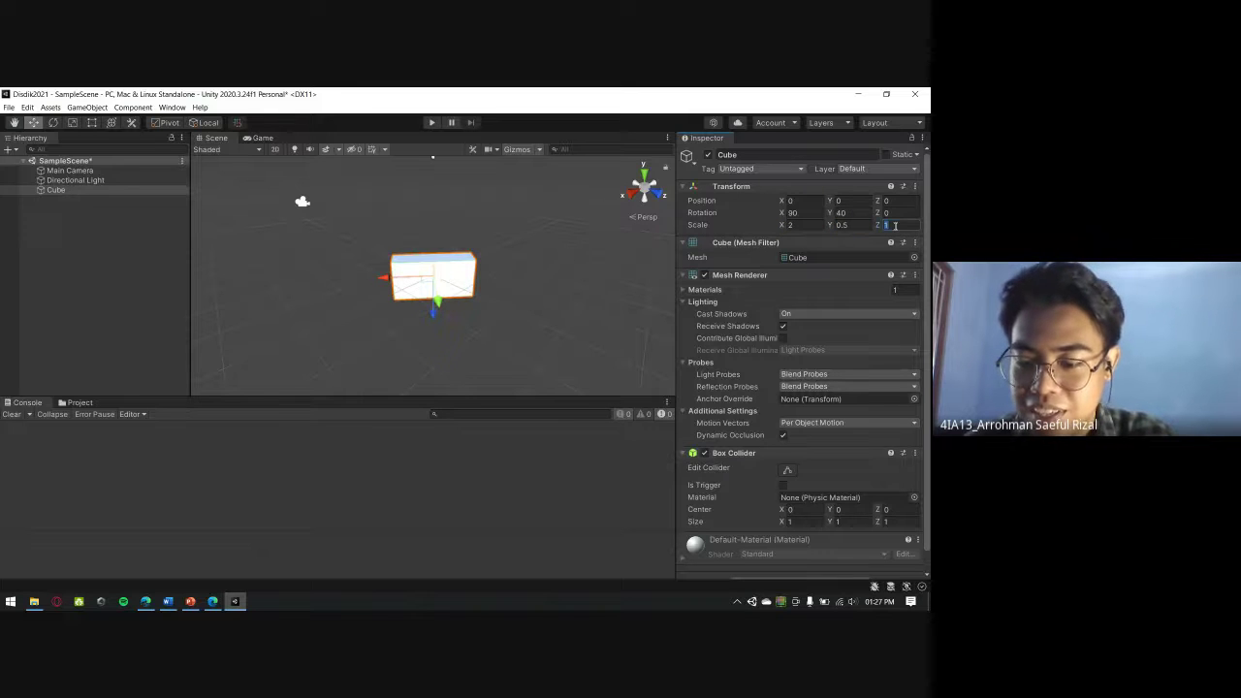
type("2")
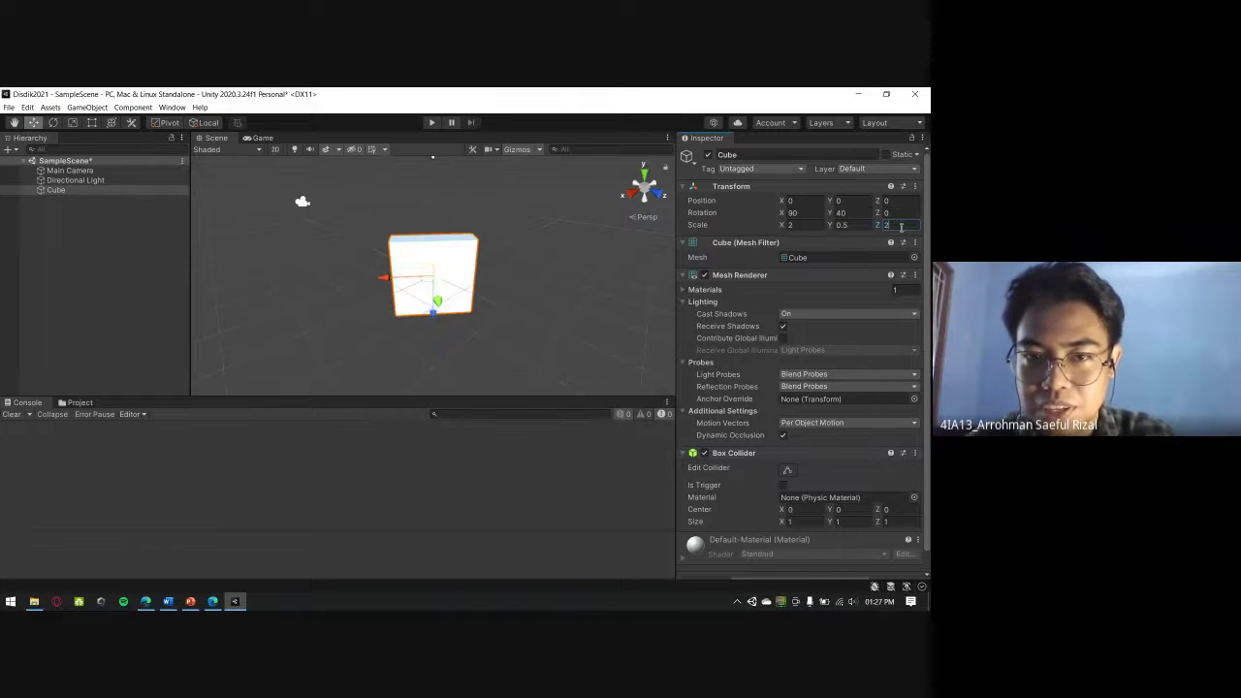
Inspect the reshaped cube, delete it, and show the project's Assets folder.
right_click_drag(605, 235, 58, 232)
scroll(540, 252, "up", 2)
left_click(58, 233)
left_click(57, 190)
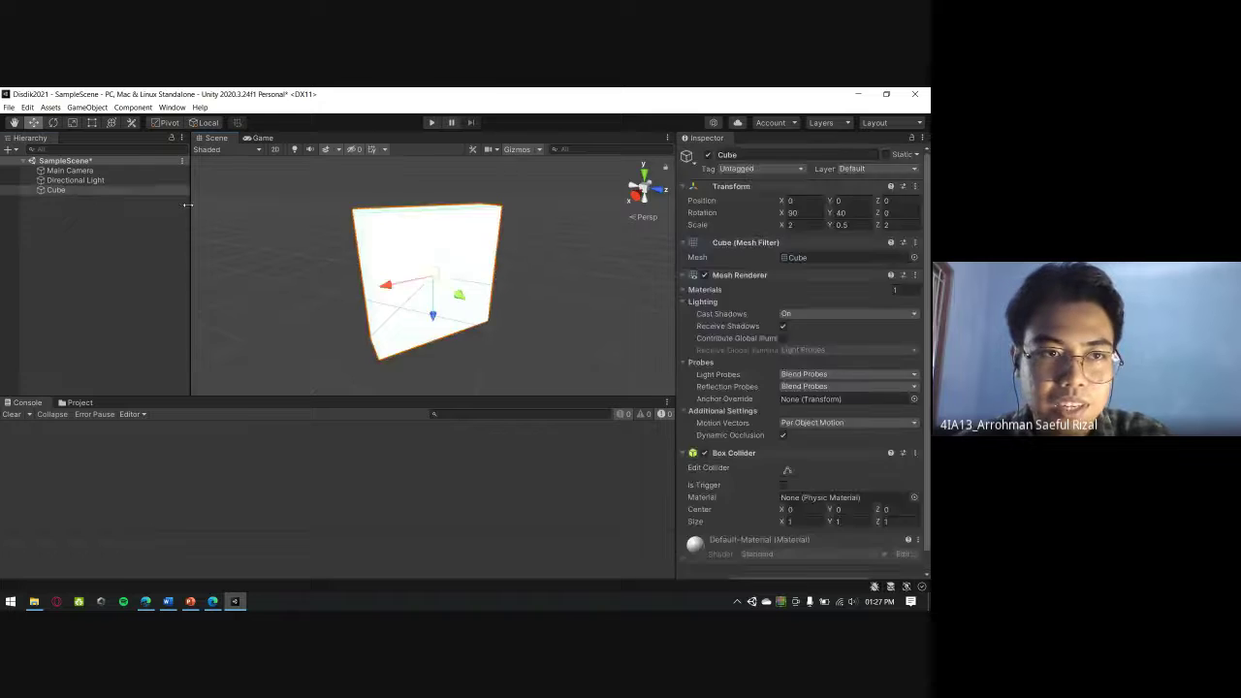
left_click(76, 180)
left_click(83, 192)
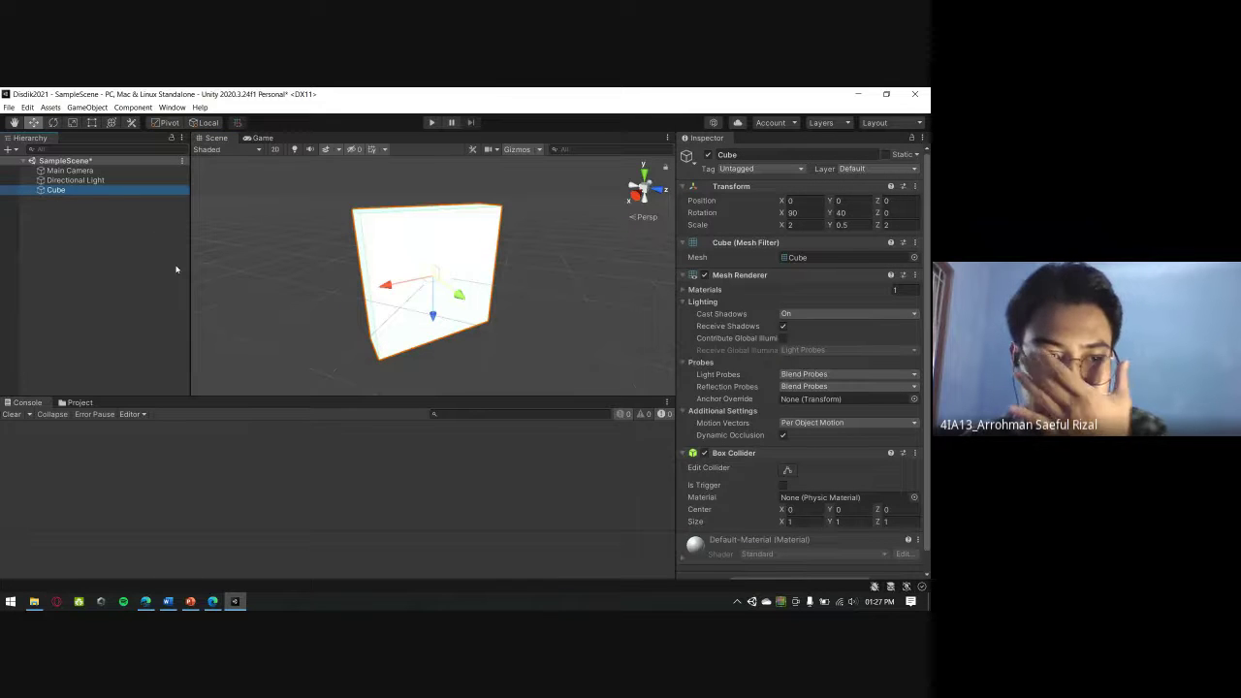
key("Delete")
left_click(82, 402)
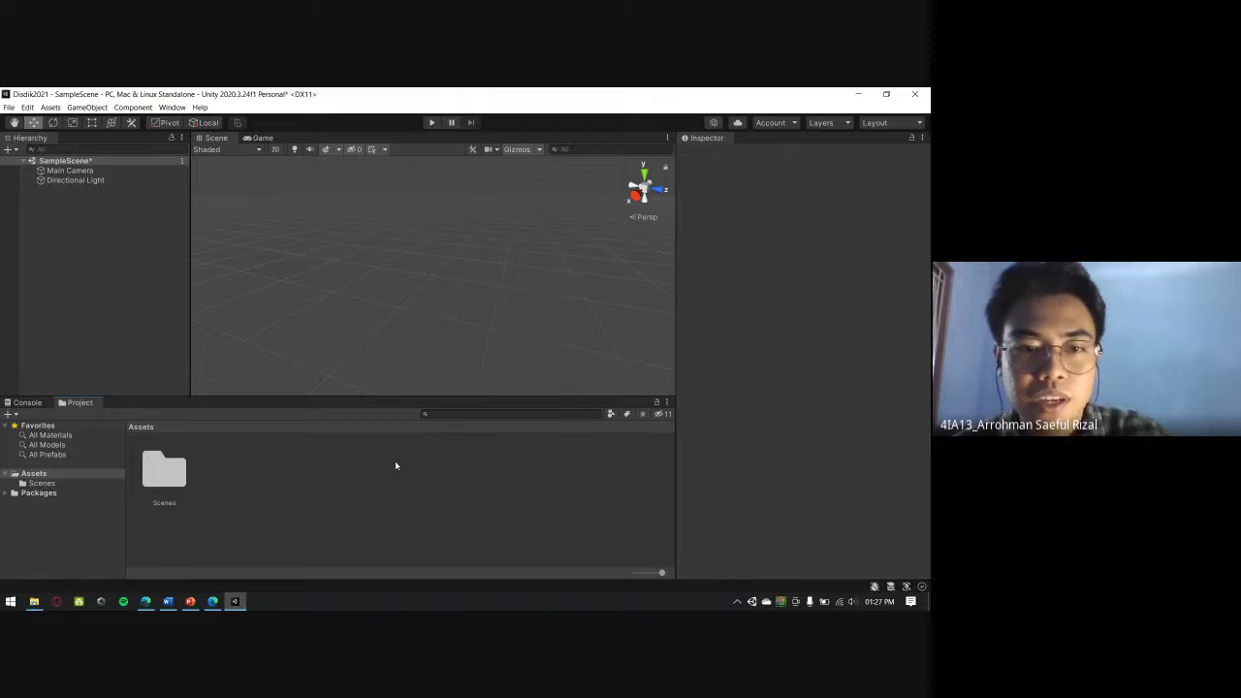
Scroll the Word manual down to step 28's Google Drive asset download link.
key("alt+Tab")
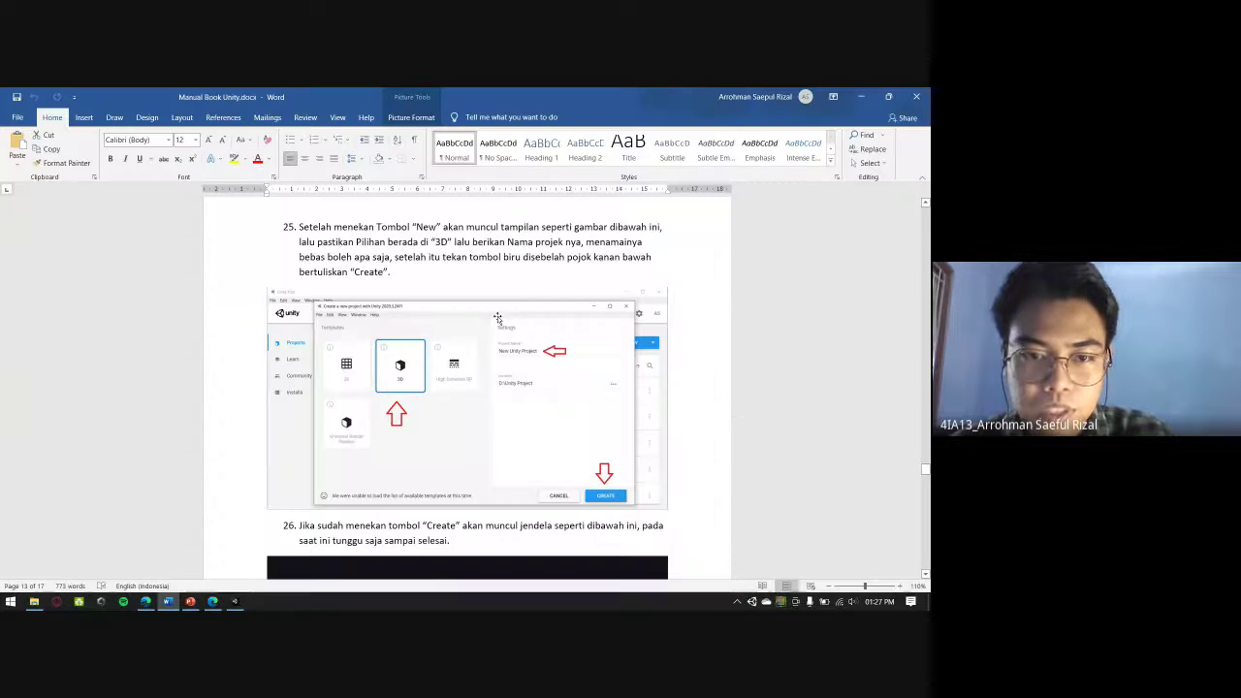
scroll(435, 291, "down", 12)
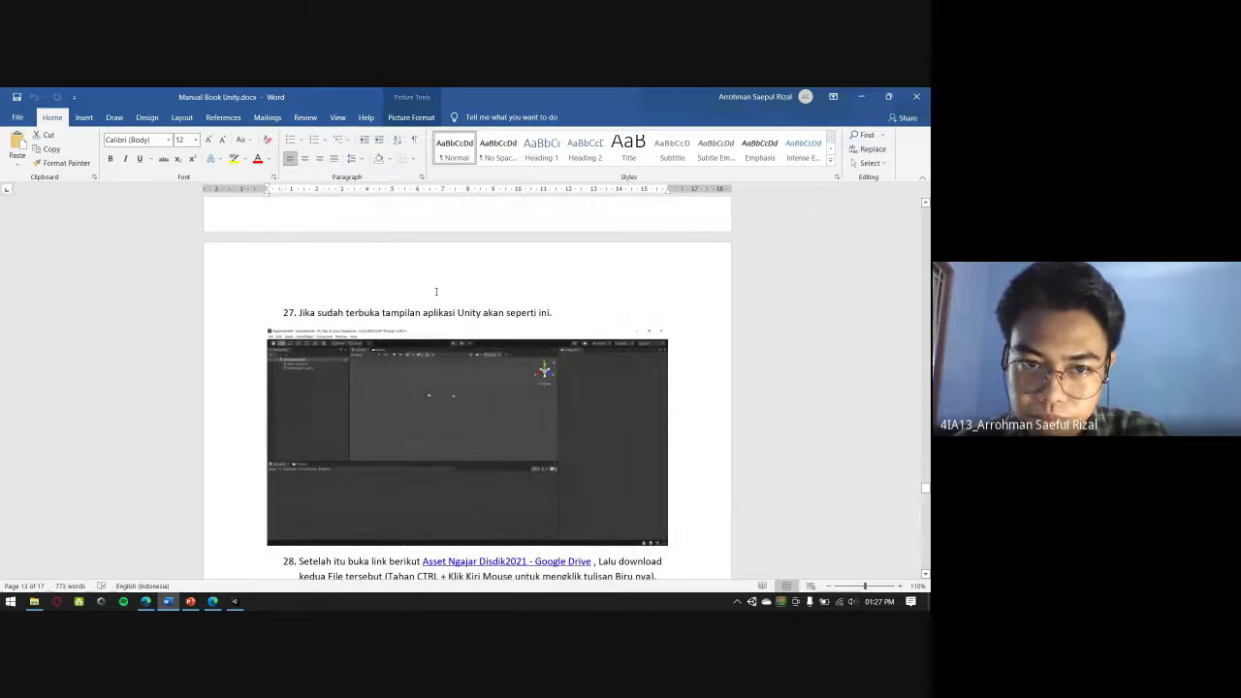
left_click_drag(313, 312, 506, 312)
scroll(346, 275, "down", 6)
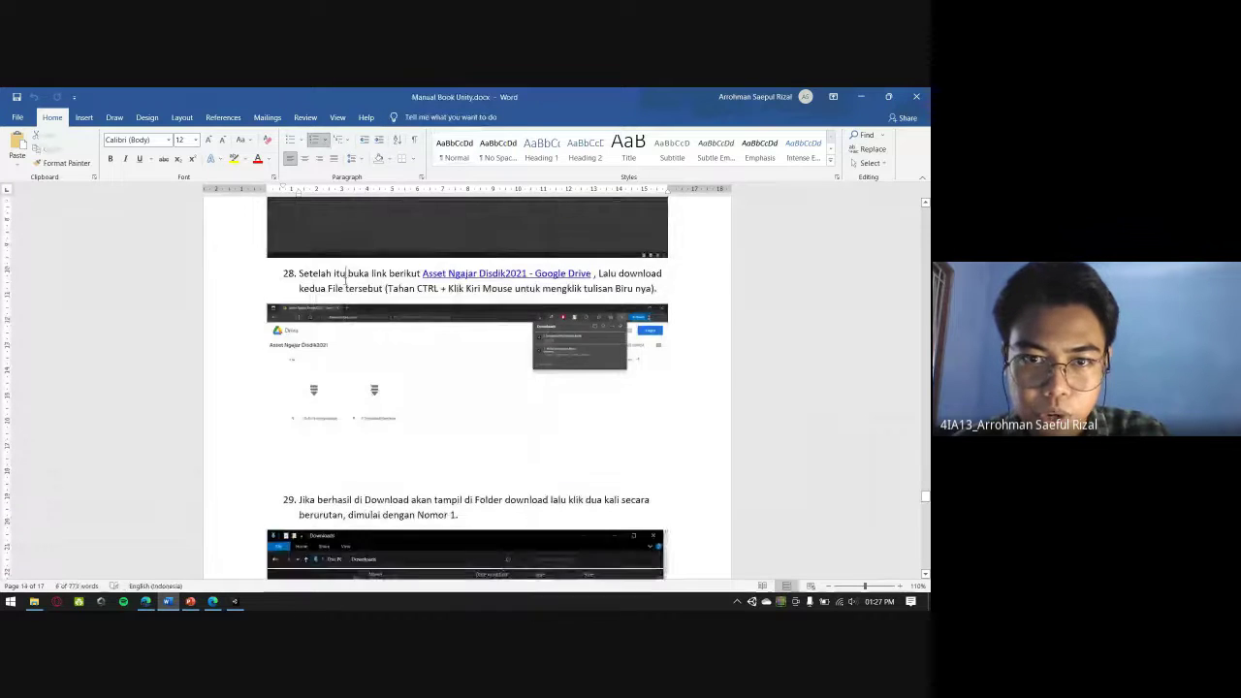
scroll(345, 275, "down", 1)
left_click_drag(360, 242, 298, 242)
left_click(412, 247)
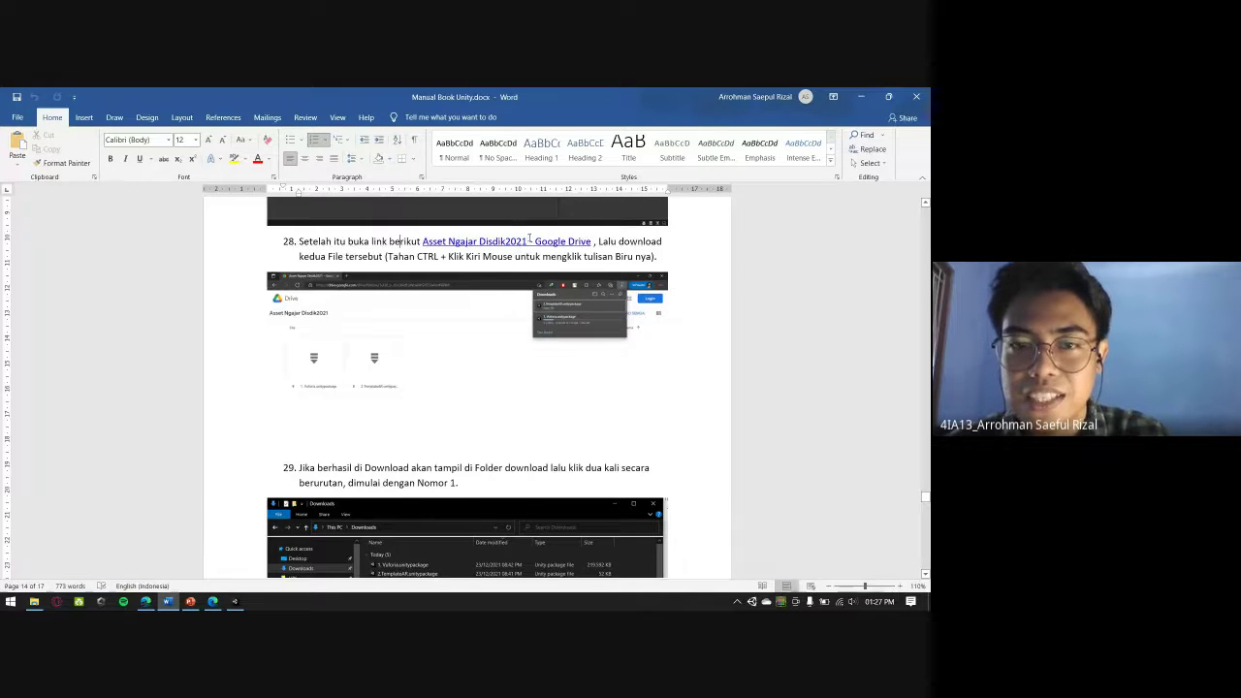
Open 1.Vuforia.unitypackage from the Package folder into Unity.
key("alt+Tab")
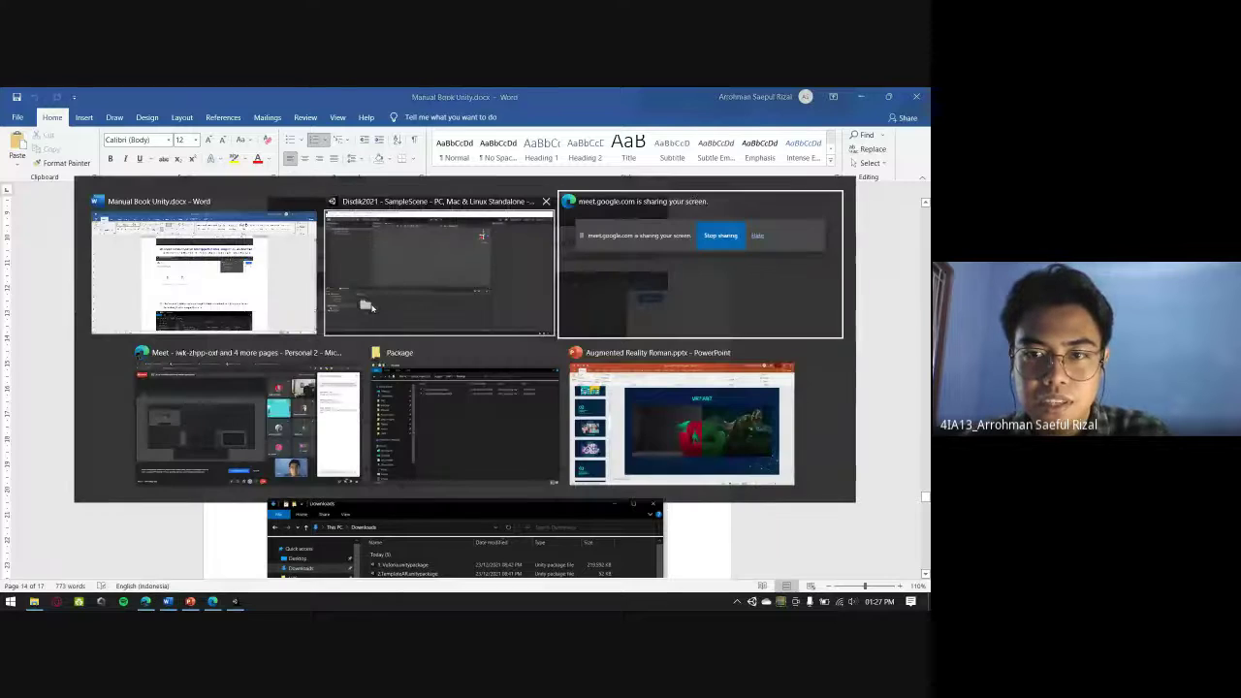
left_click(481, 418)
left_click(443, 345)
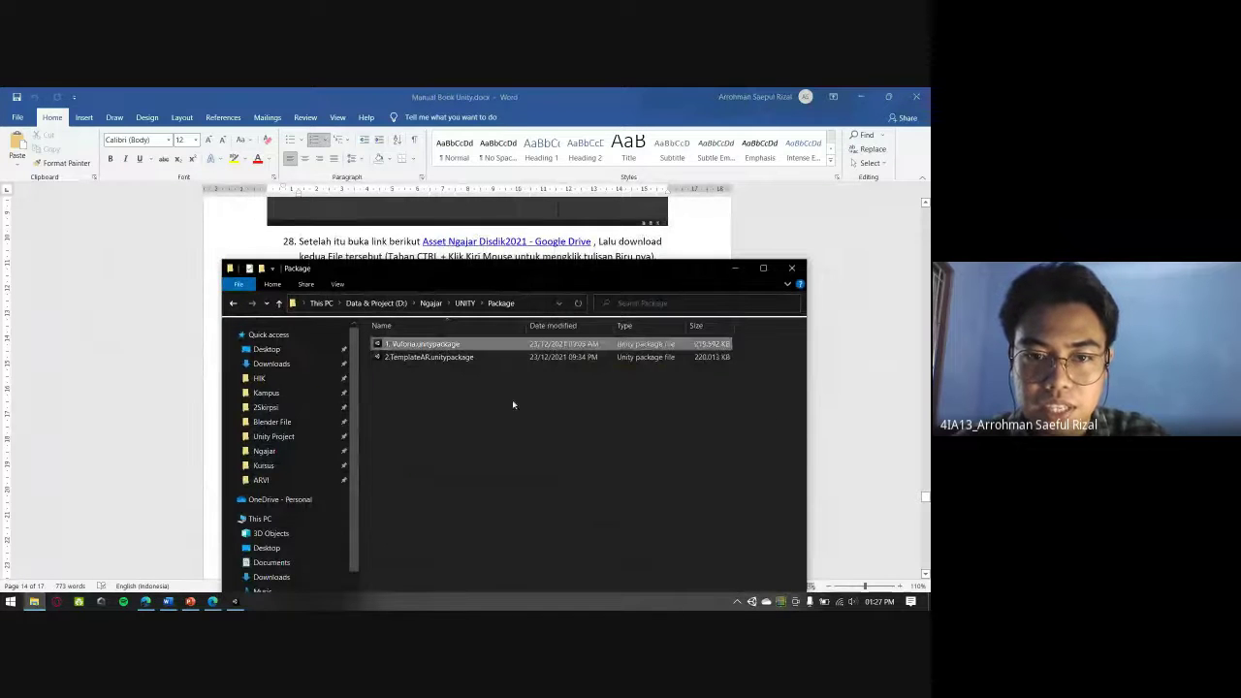
left_click(860, 97)
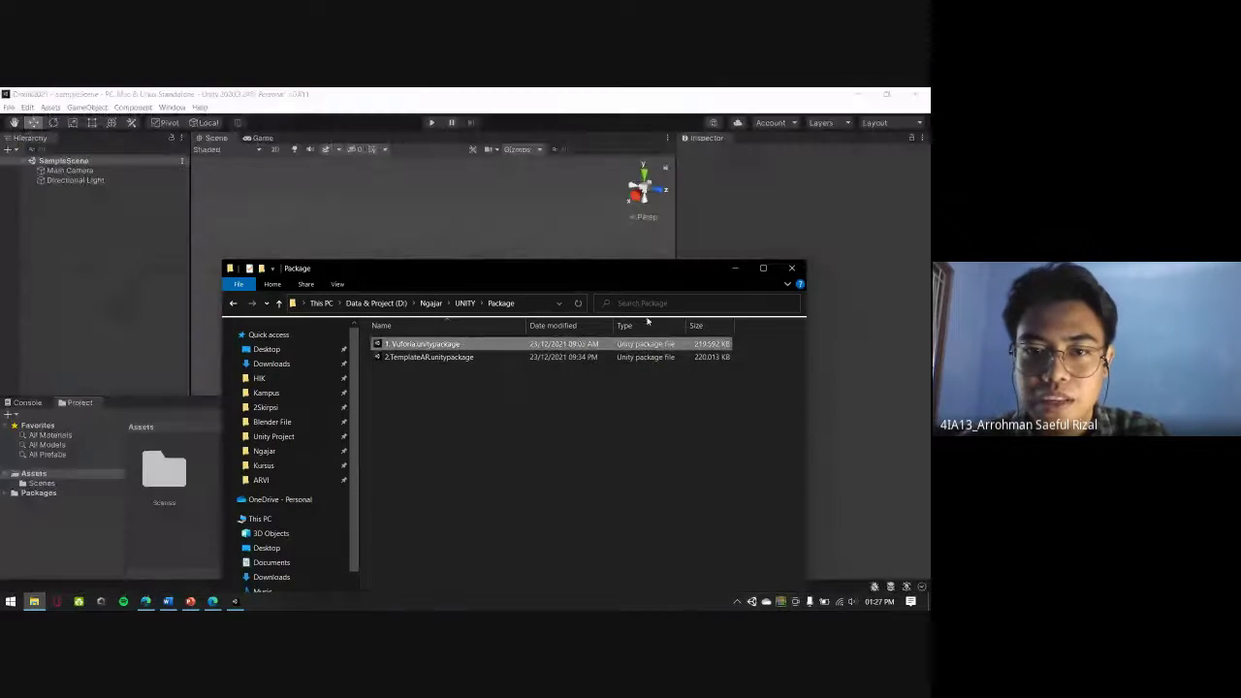
left_click_drag(560, 266, 544, 194)
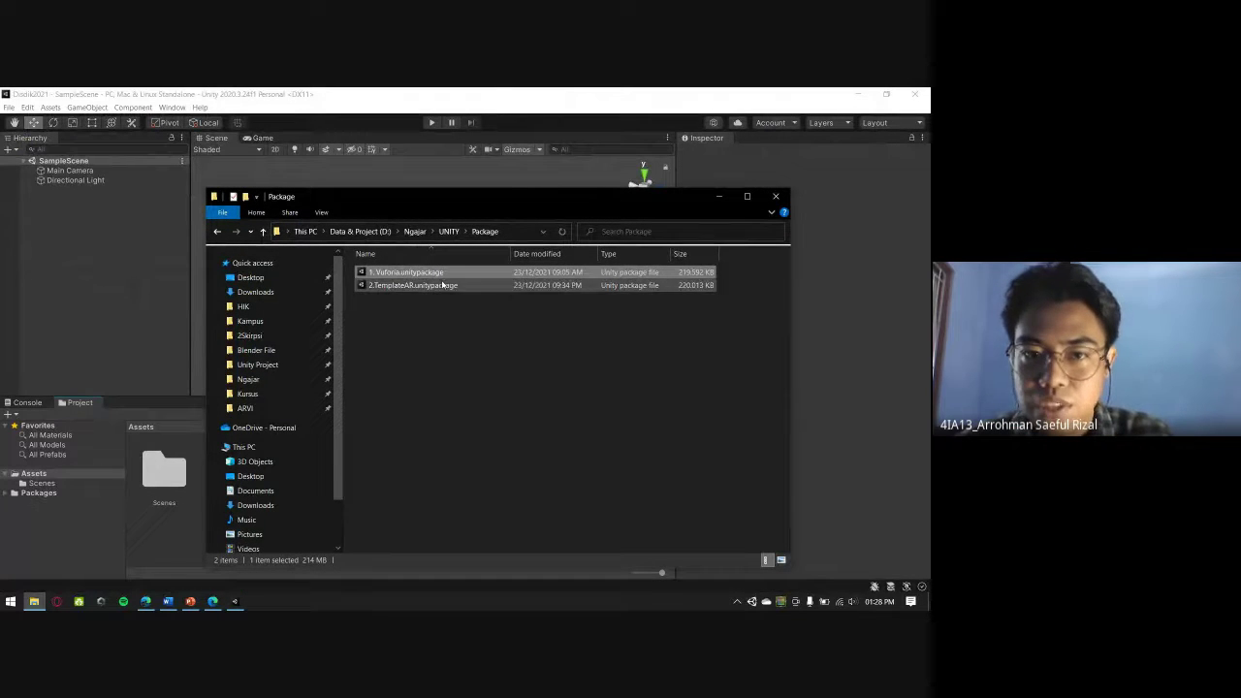
double_click(441, 280)
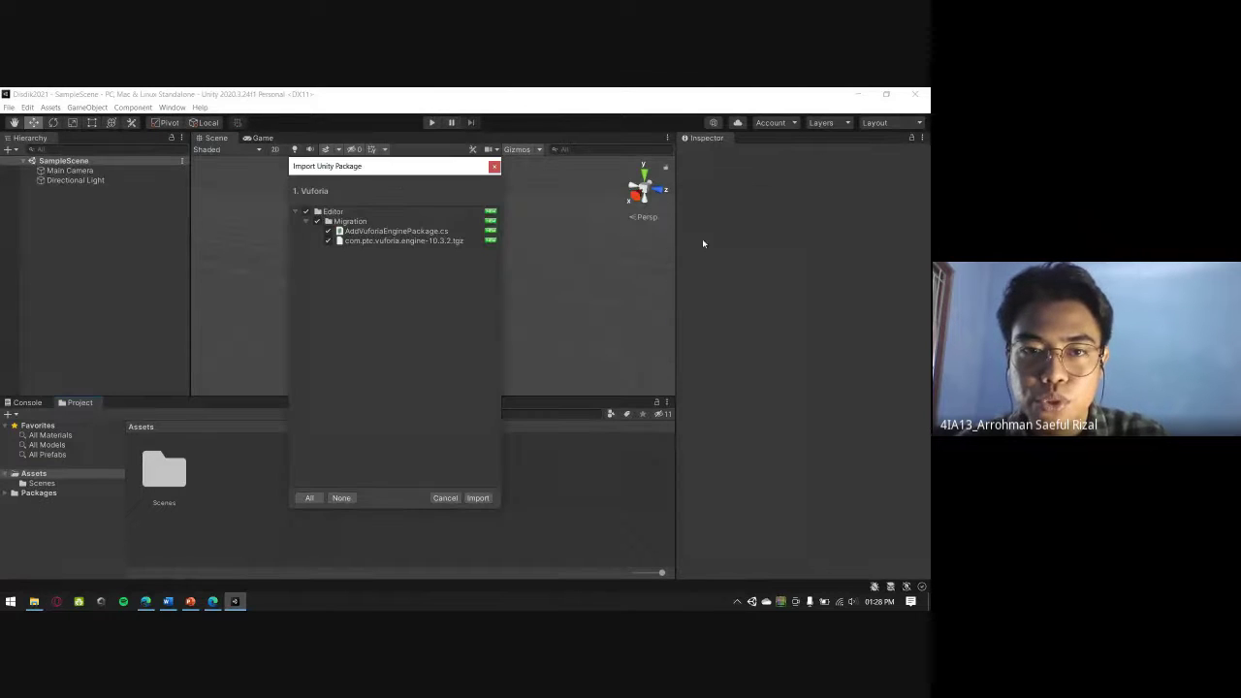
Import all Vuforia package files and accept updating to Vuforia Engine 10.3.2.
left_click_drag(410, 169, 432, 180)
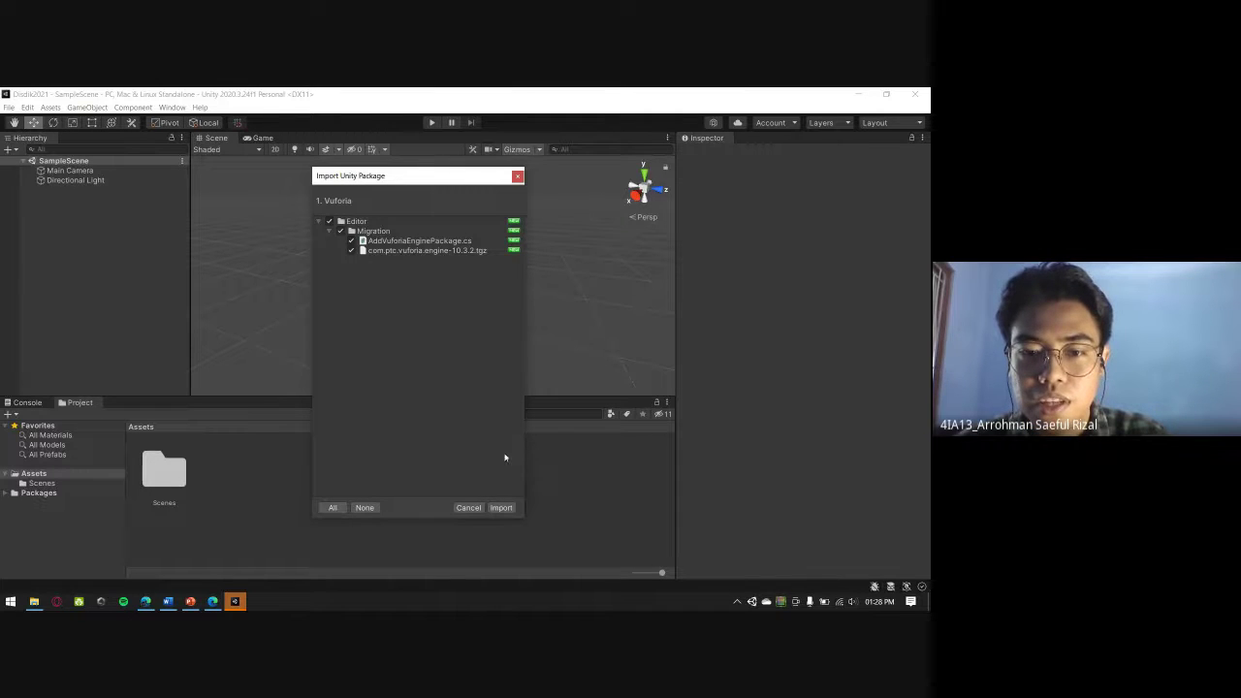
left_click(502, 507)
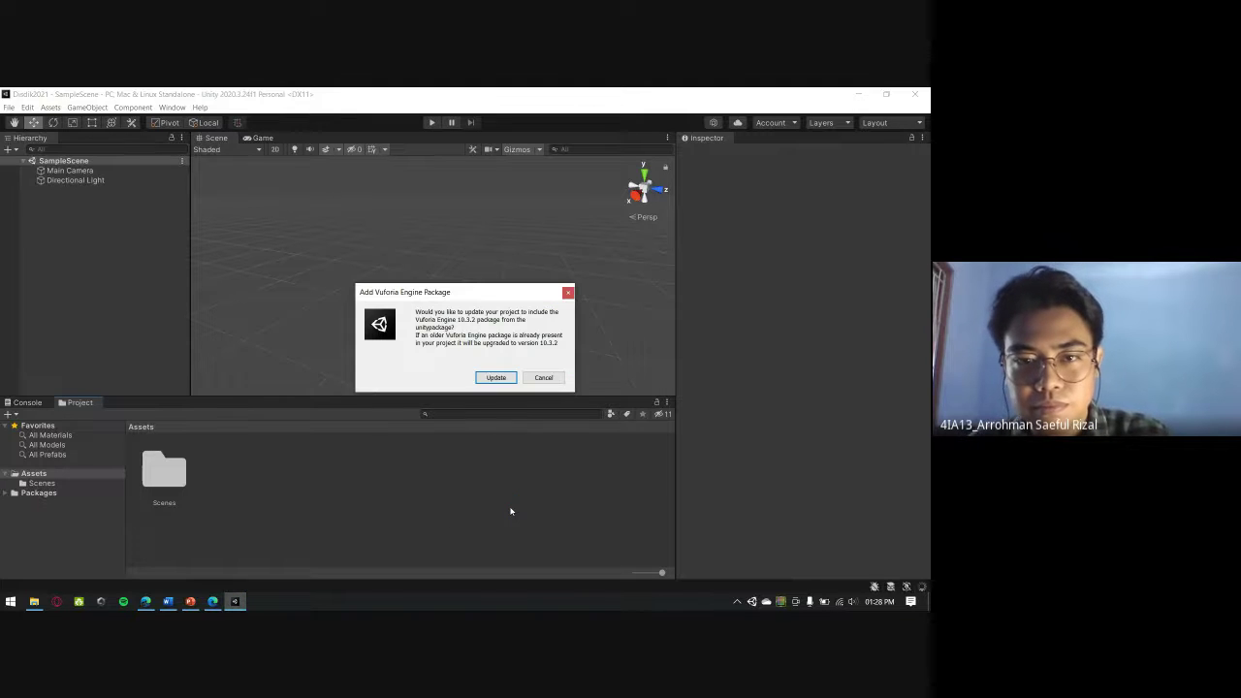
left_click_drag(411, 294, 444, 276)
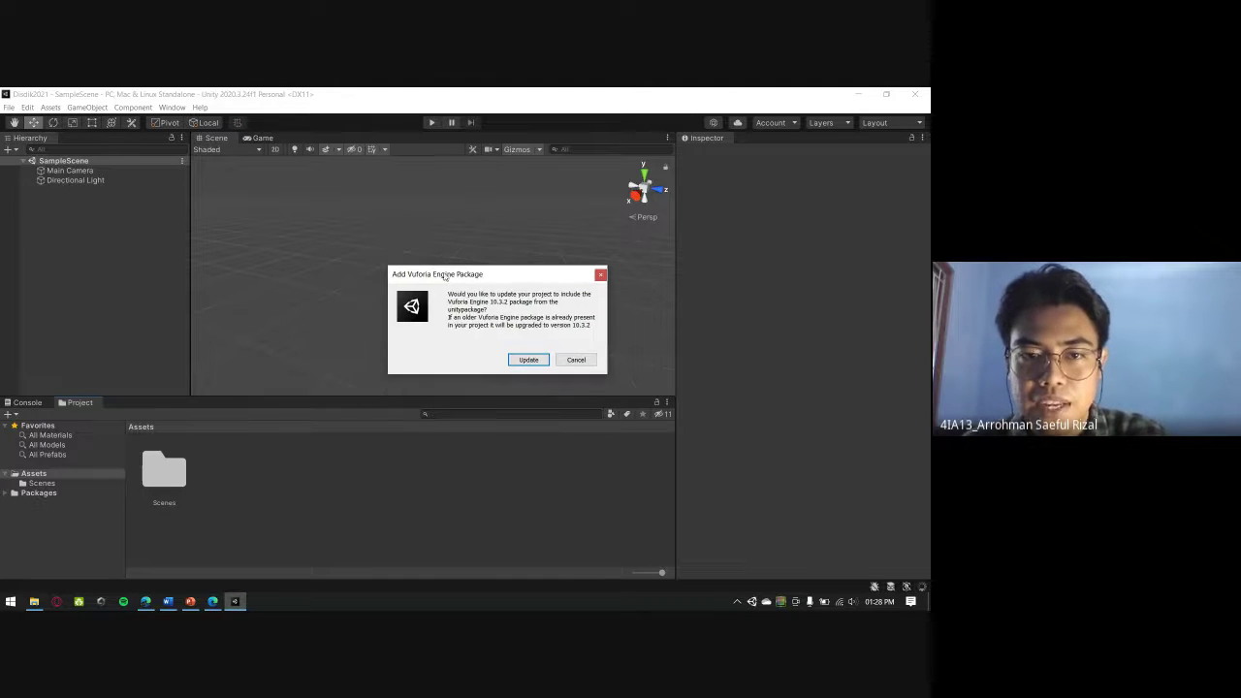
left_click(528, 360)
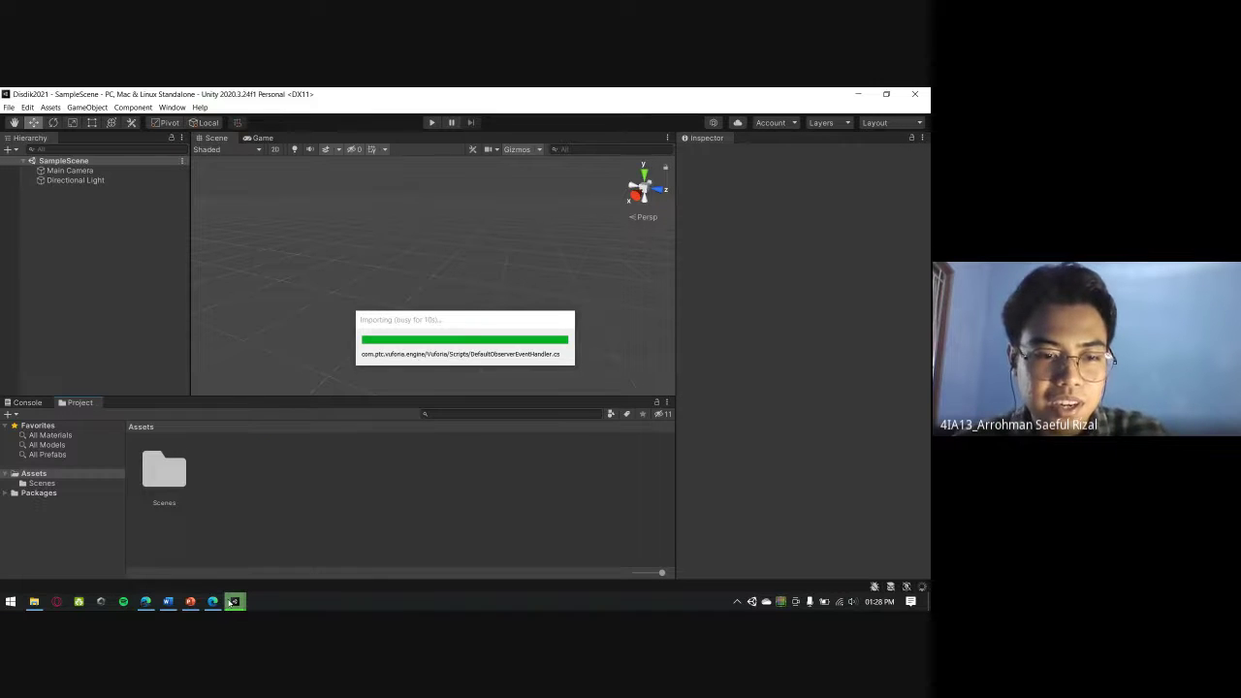
After the import finishes, check the new Editor folder and the Scenes folder in Assets.
mouse_move(241, 602)
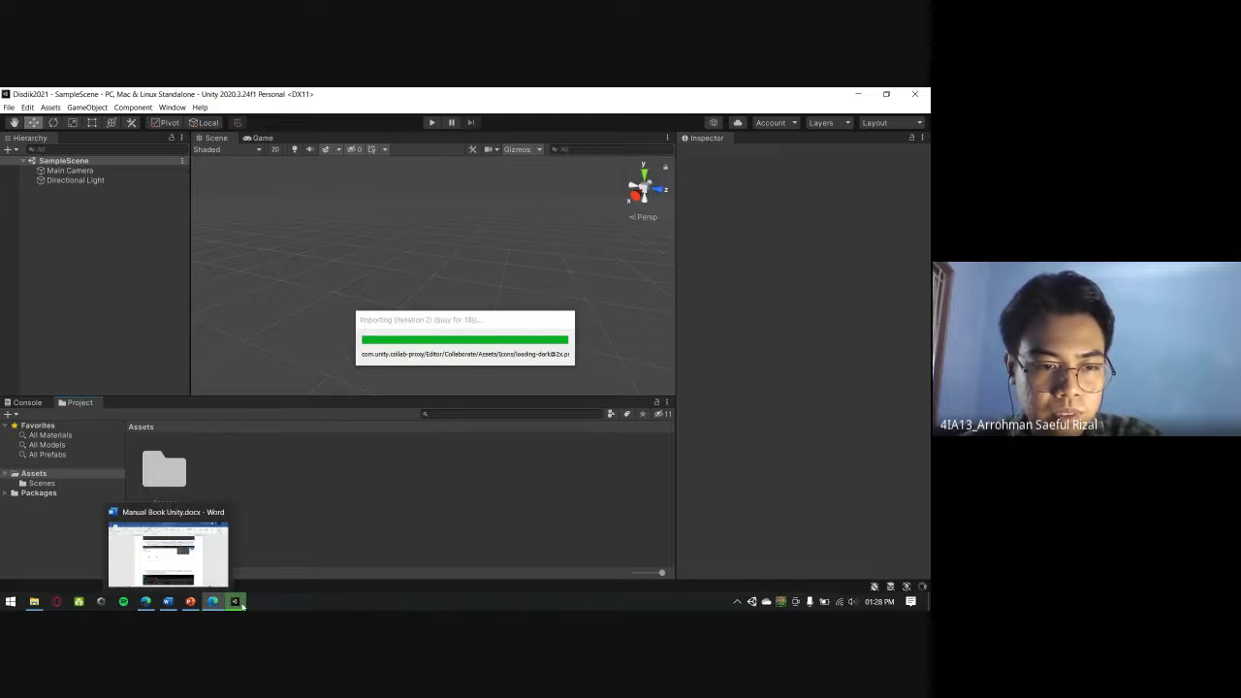
mouse_move(34, 603)
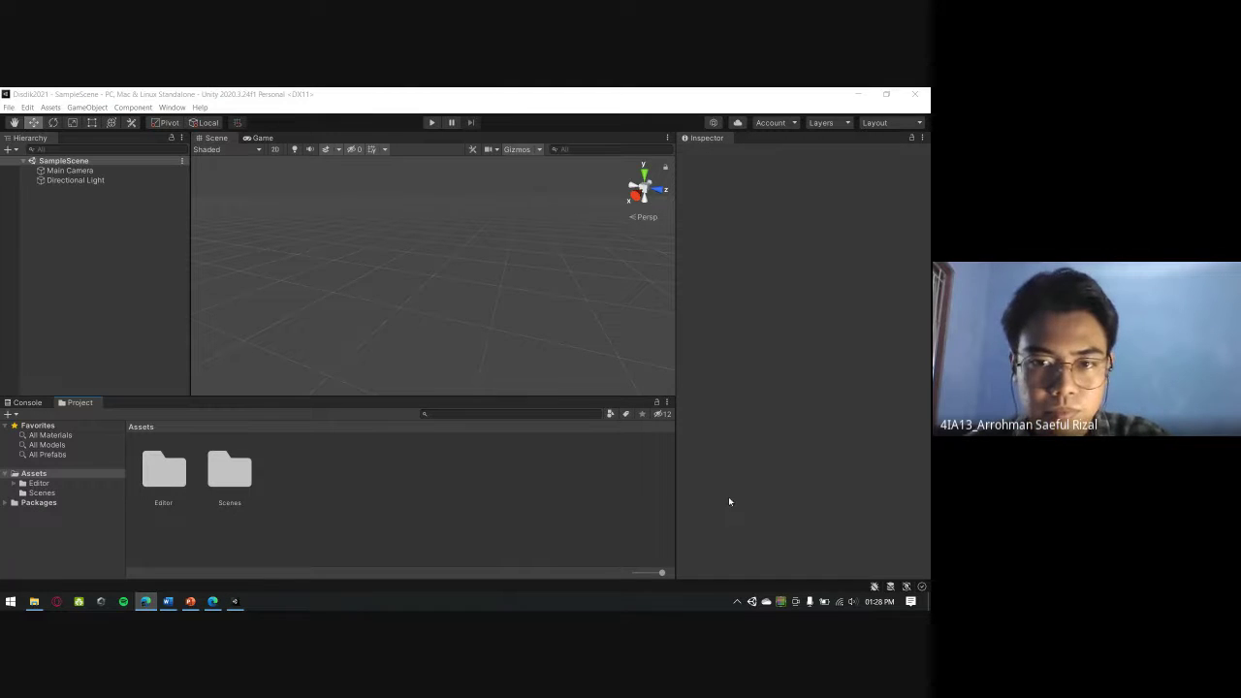
left_click(404, 480)
left_click(171, 475)
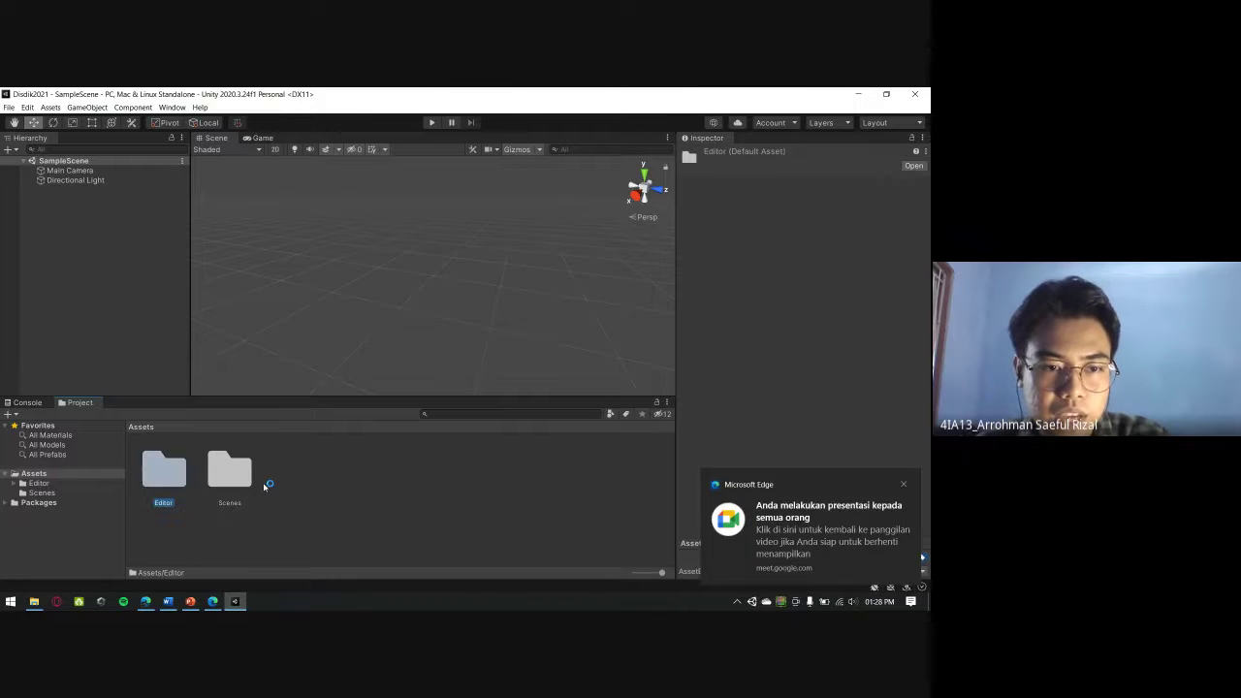
left_click(231, 484)
double_click(232, 485)
left_click(141, 427)
left_click(164, 473)
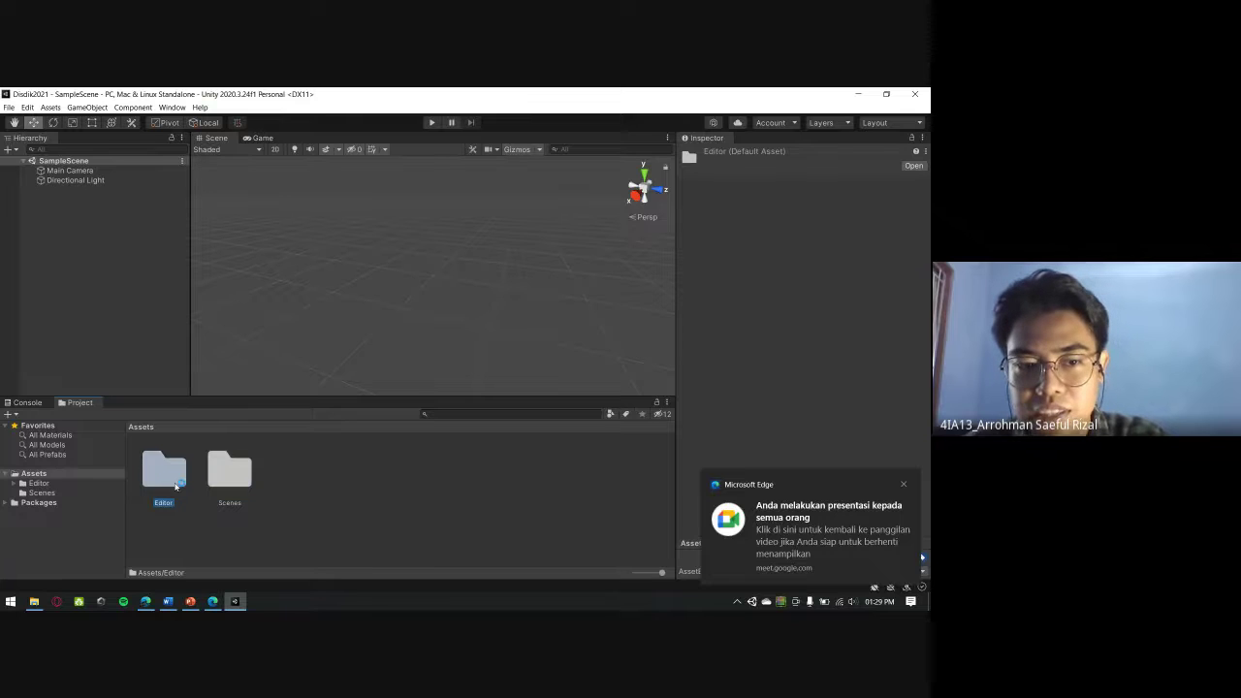
left_click(352, 485)
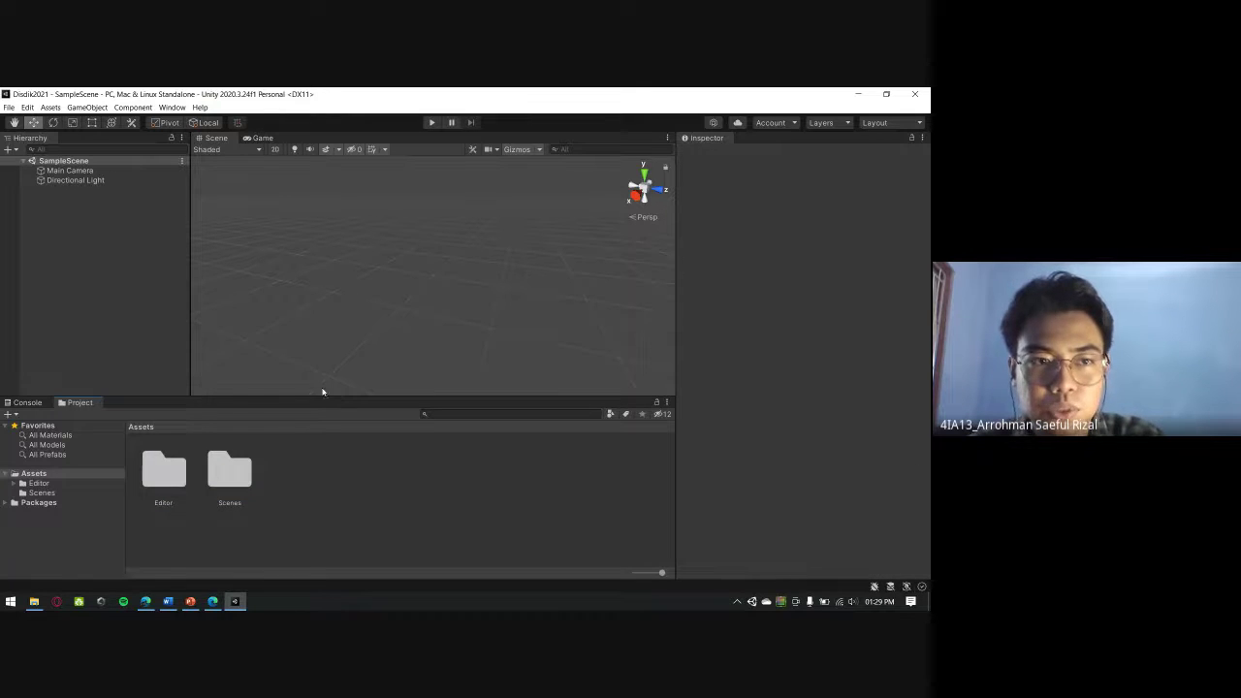
right_click(136, 279)
Open 2.TemplateAR.unitypackage from the Package folder and import all its files.
key("Escape")
key("alt+Tab")
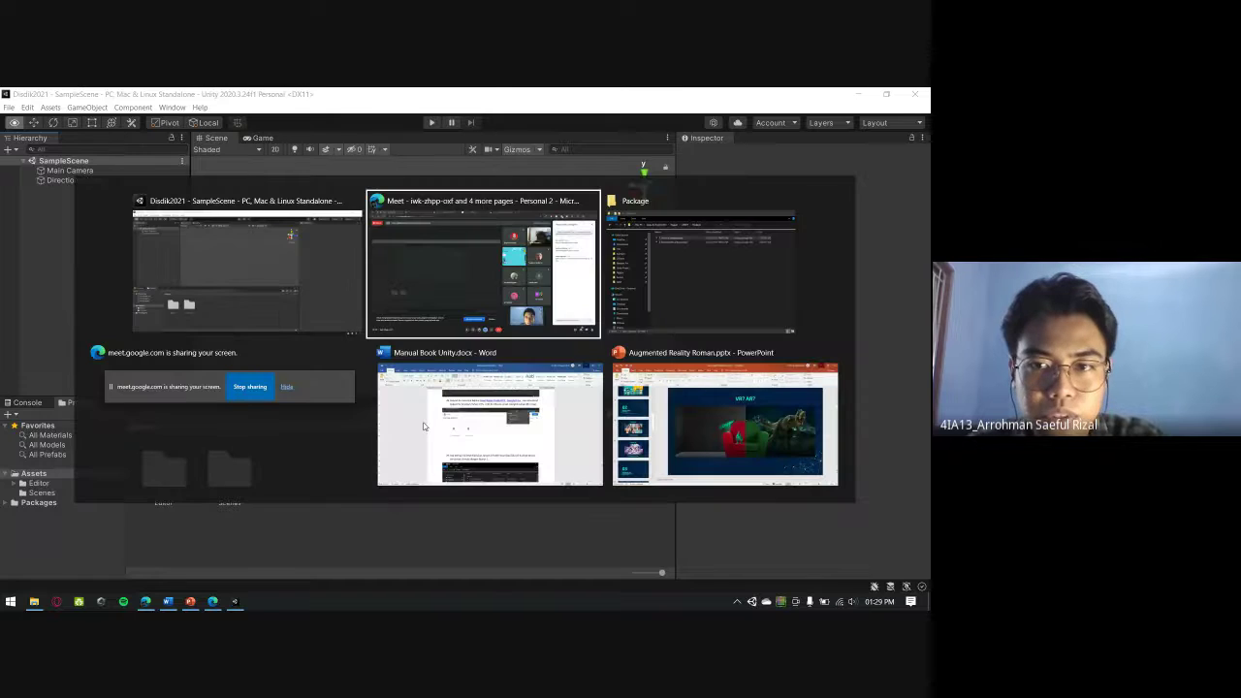
key("alt+Tab")
left_click(385, 286)
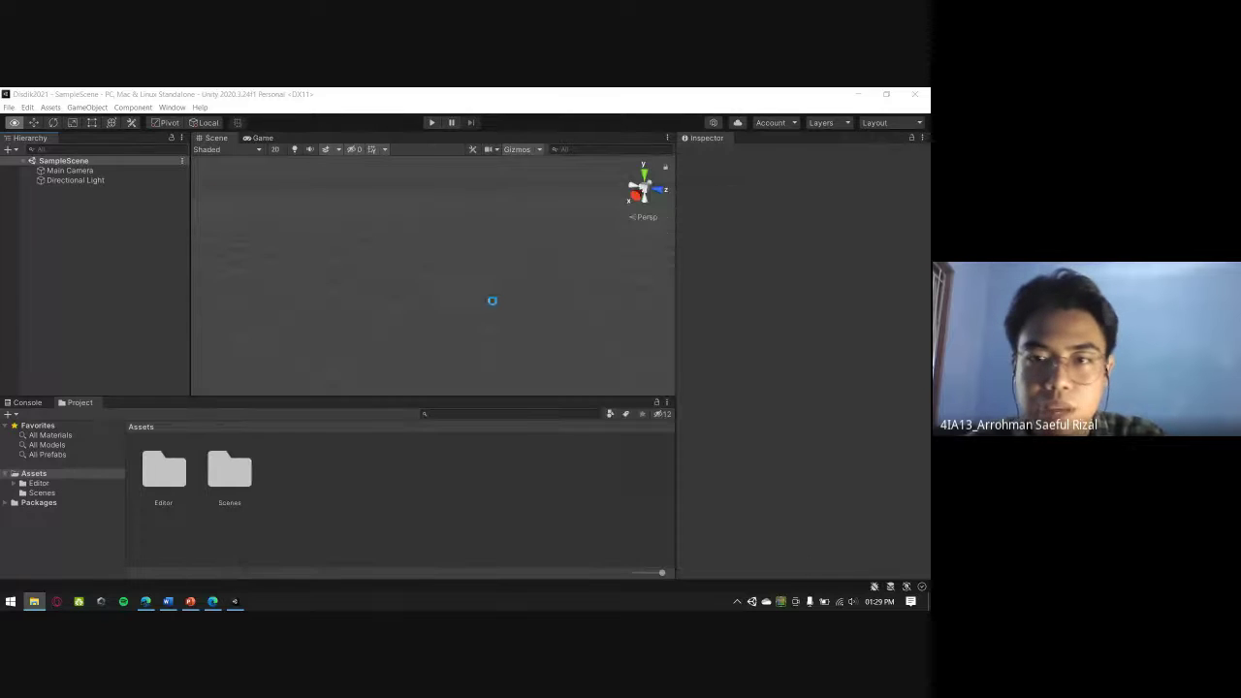
scroll(442, 307, "down", 1)
scroll(456, 309, "up", 1)
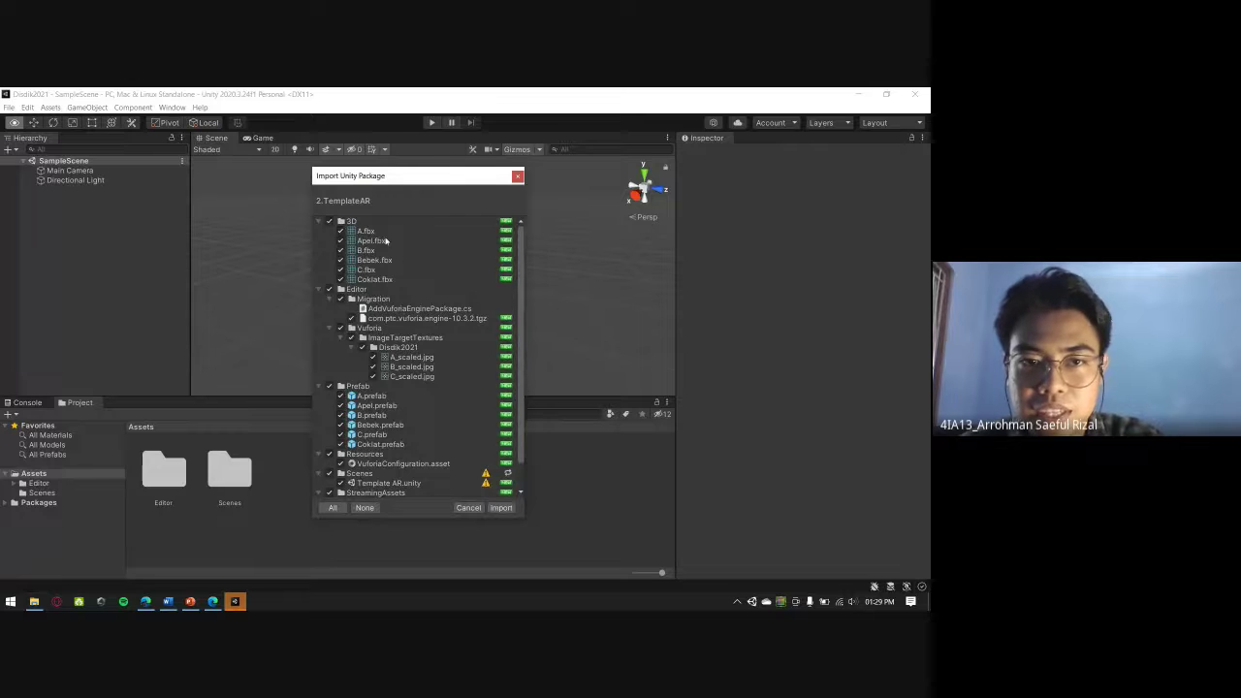
scroll(396, 285, "down", 1)
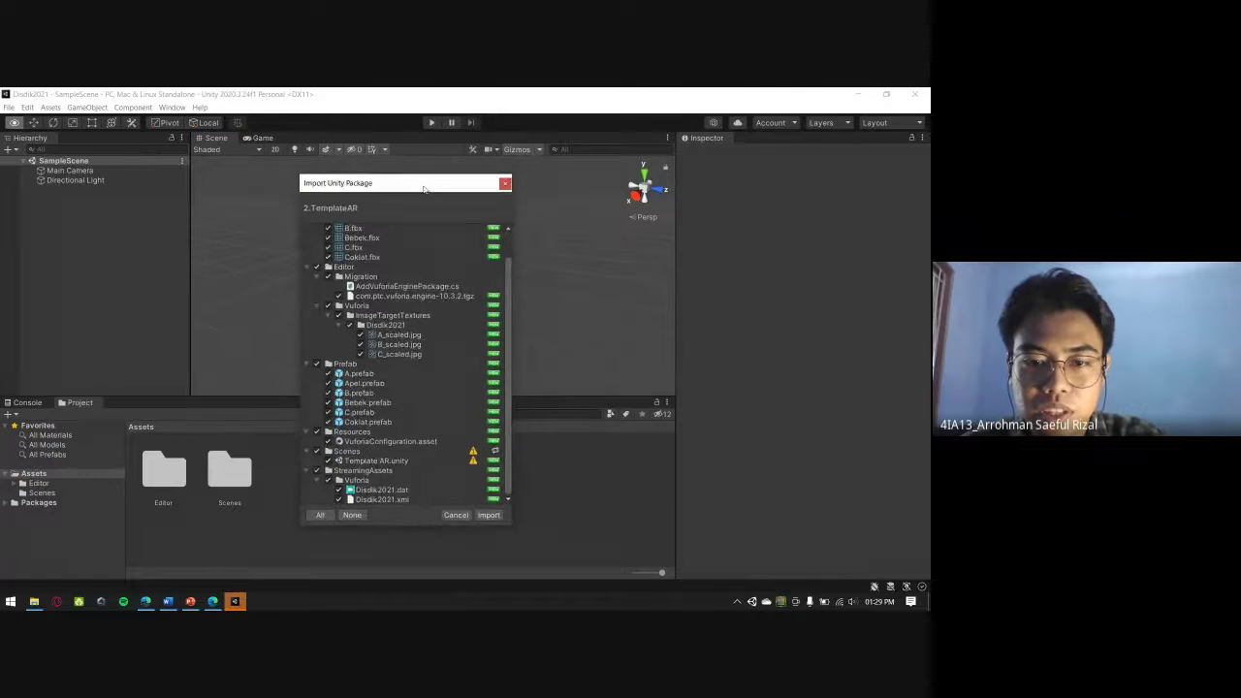
left_click(489, 514)
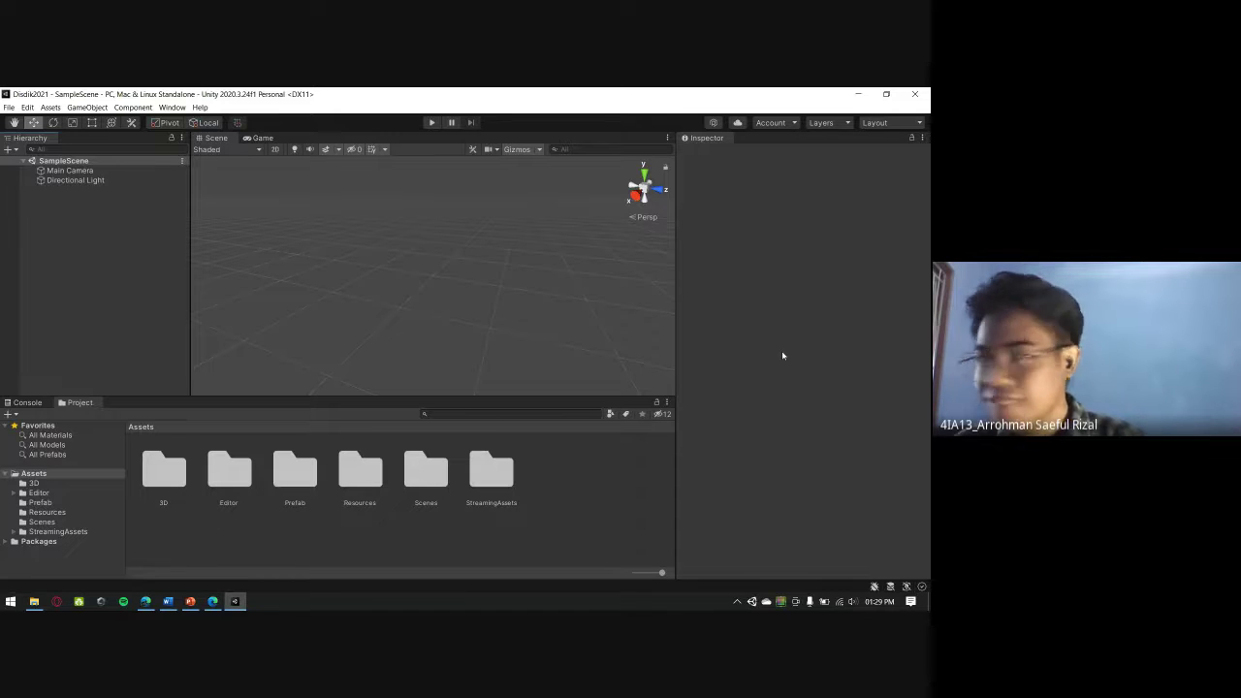
Add a Vuforia ARCamera and a Vuforia ImageTarget to the scene.
right_click(86, 213)
key("Escape")
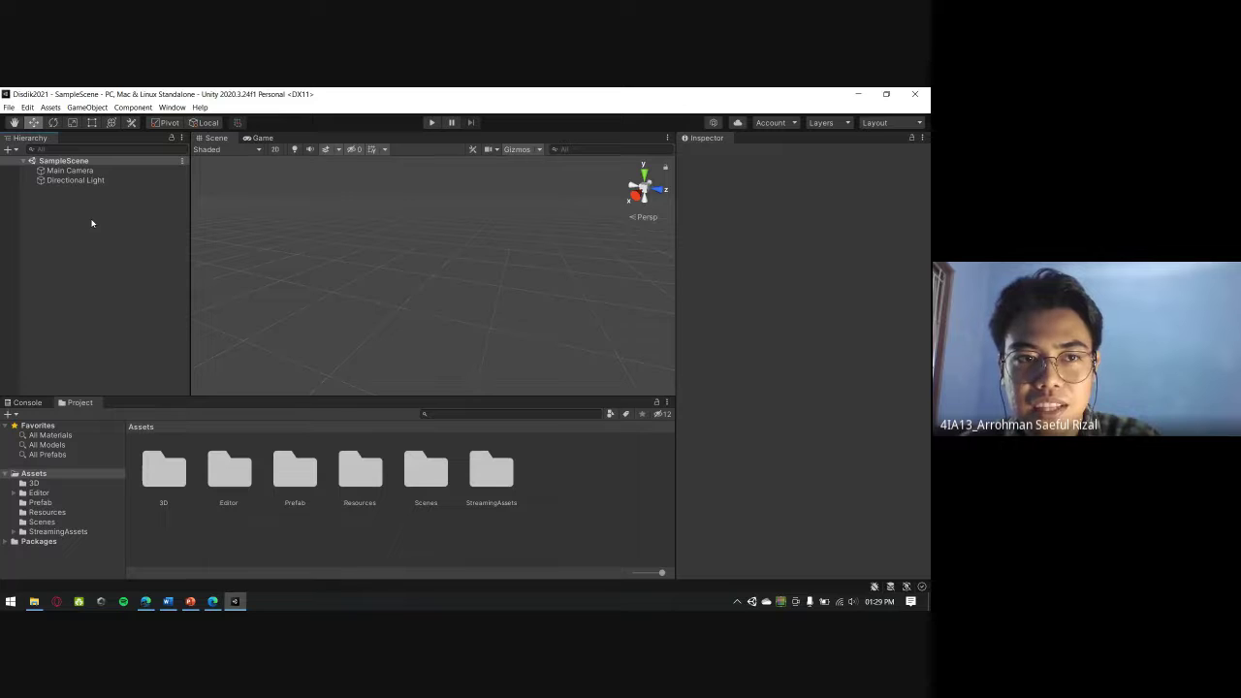
right_click(92, 223)
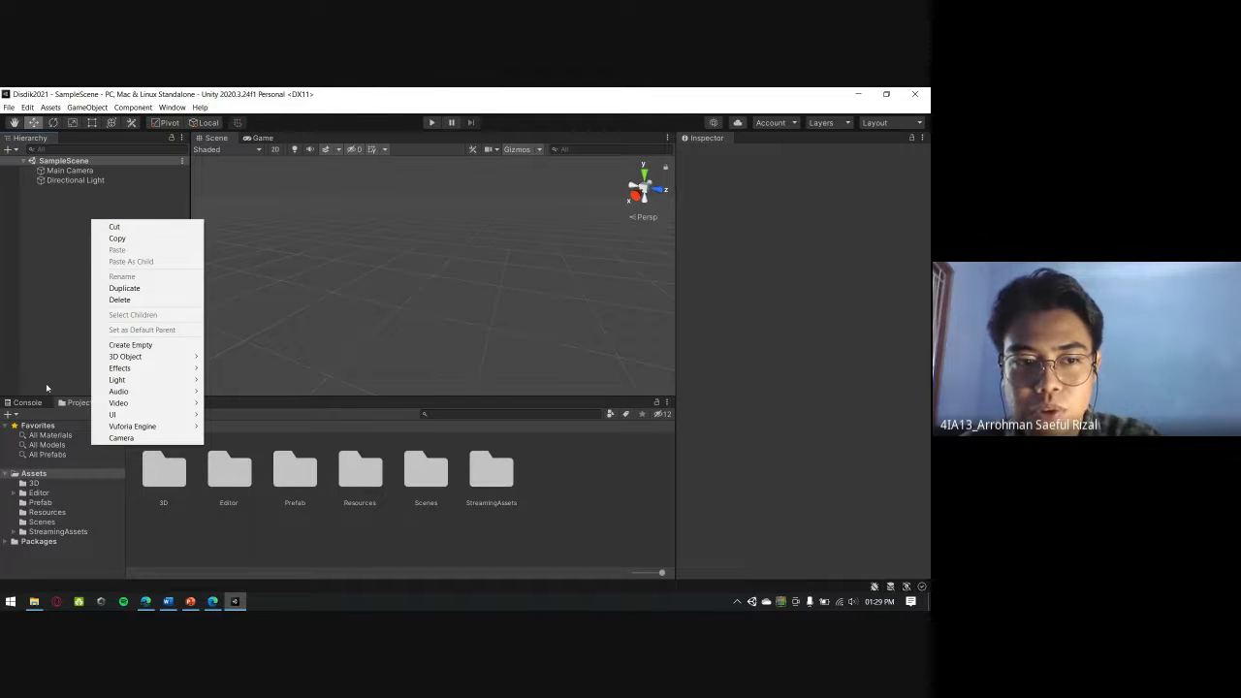
mouse_move(148, 429)
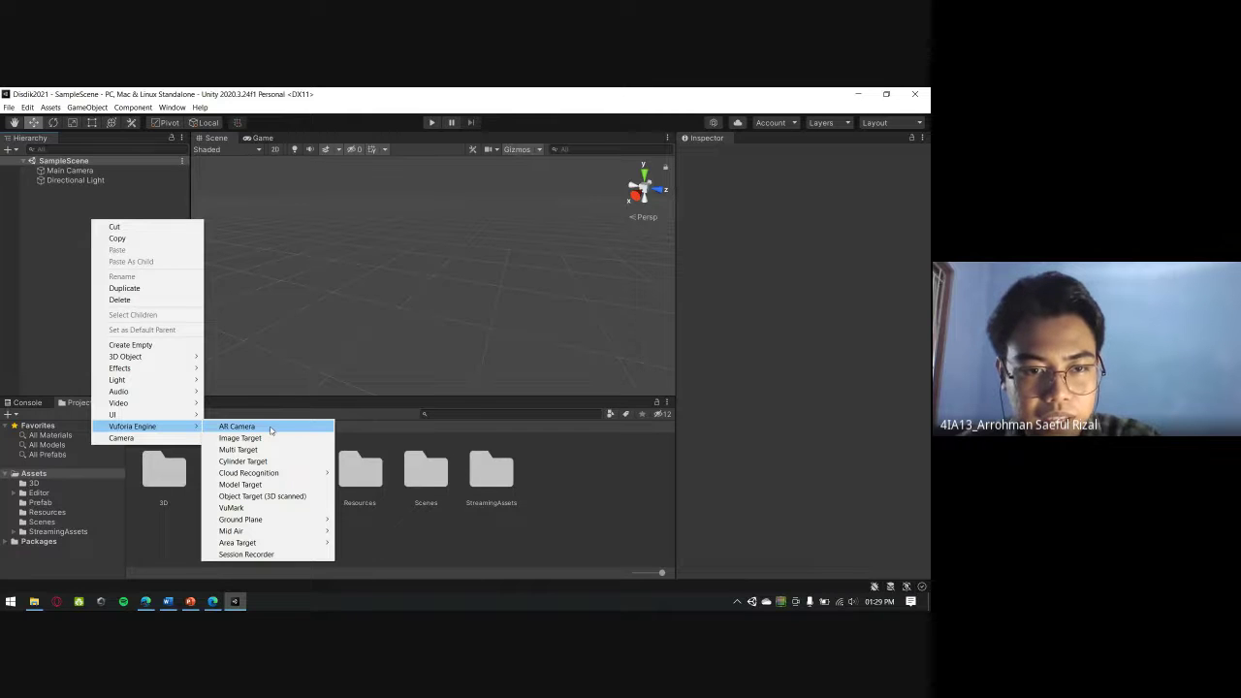
left_click(271, 430)
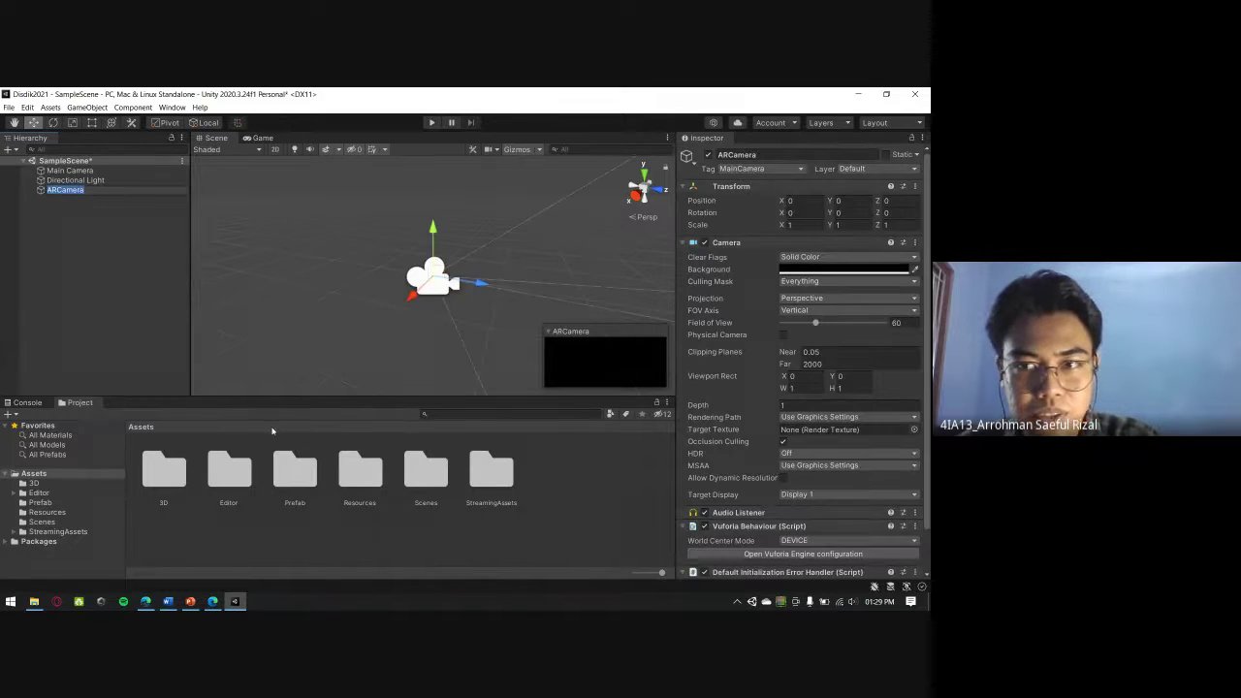
left_click(133, 225)
left_click(115, 191)
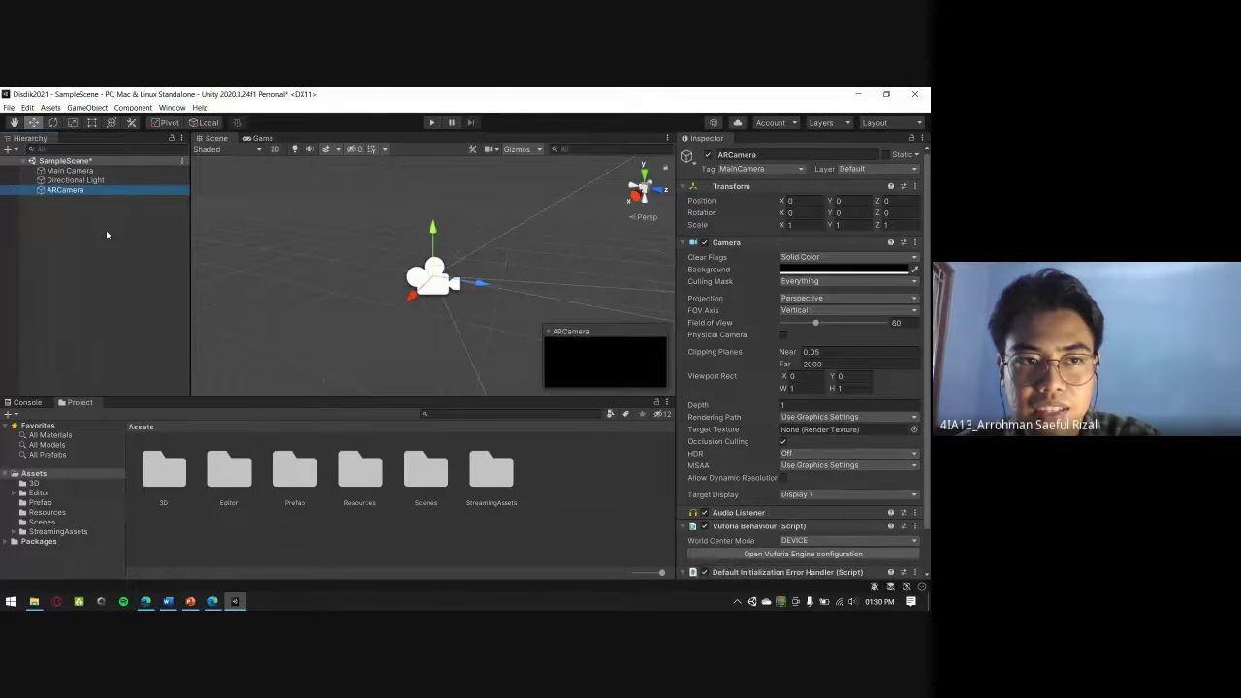
left_click(107, 235)
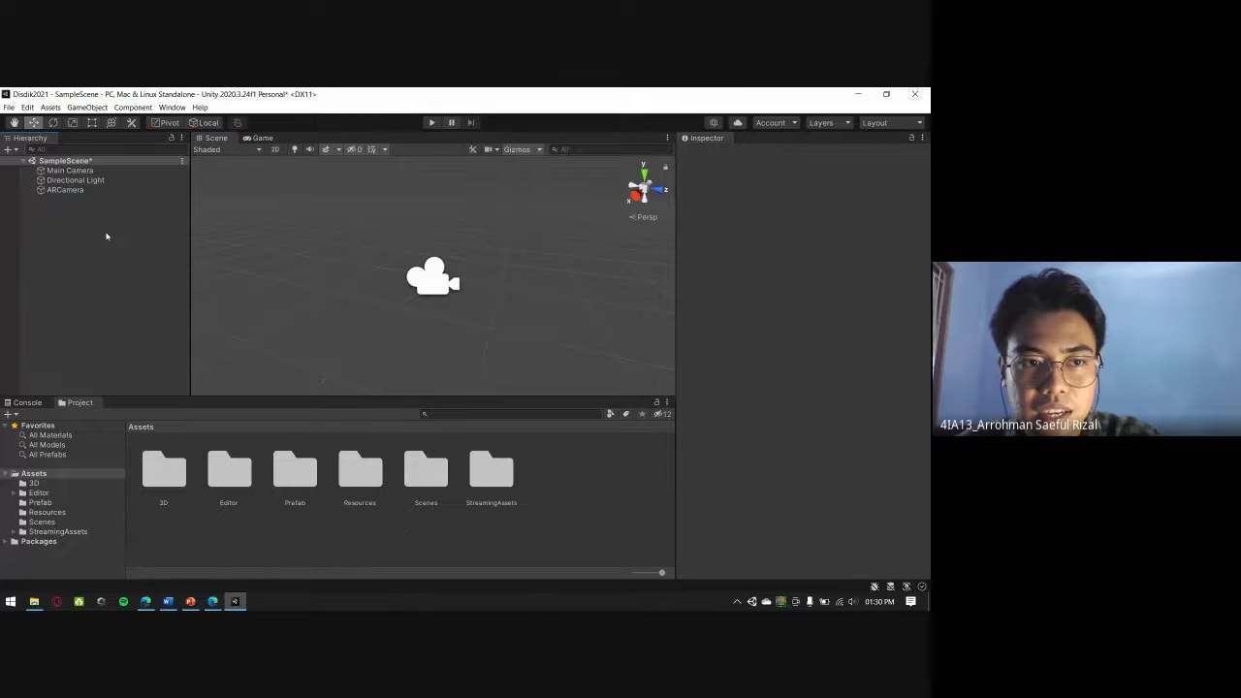
right_click(106, 235)
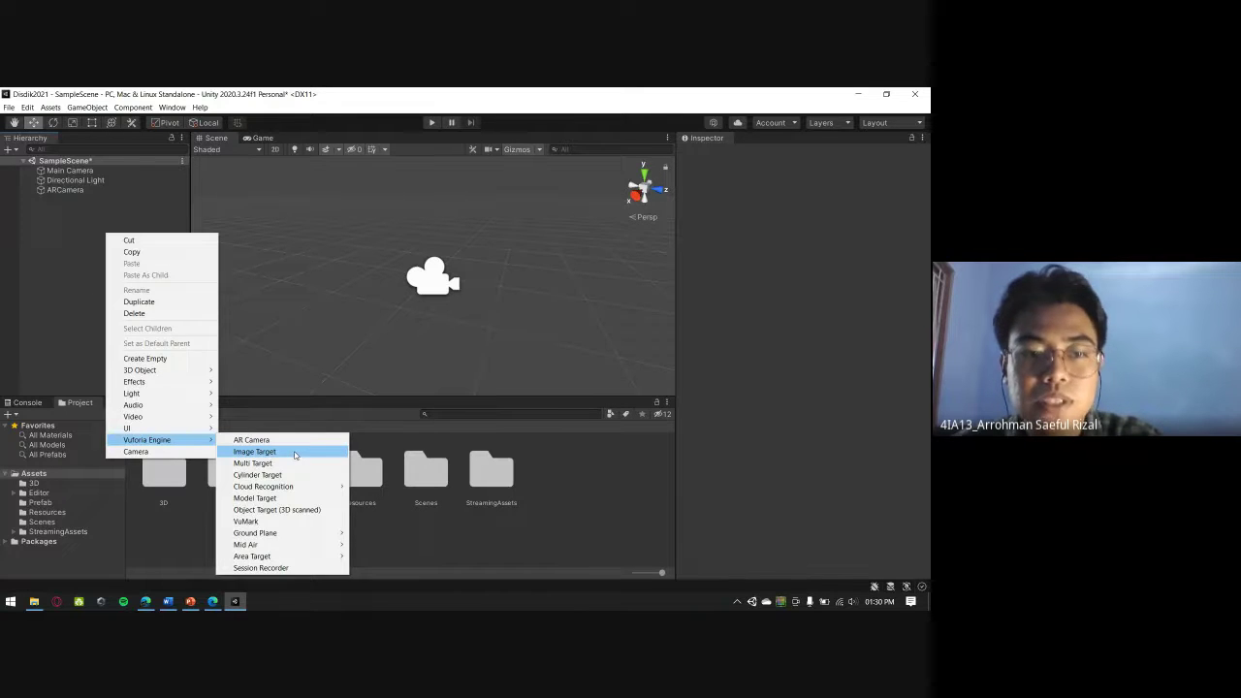
left_click(294, 453)
left_click(110, 201)
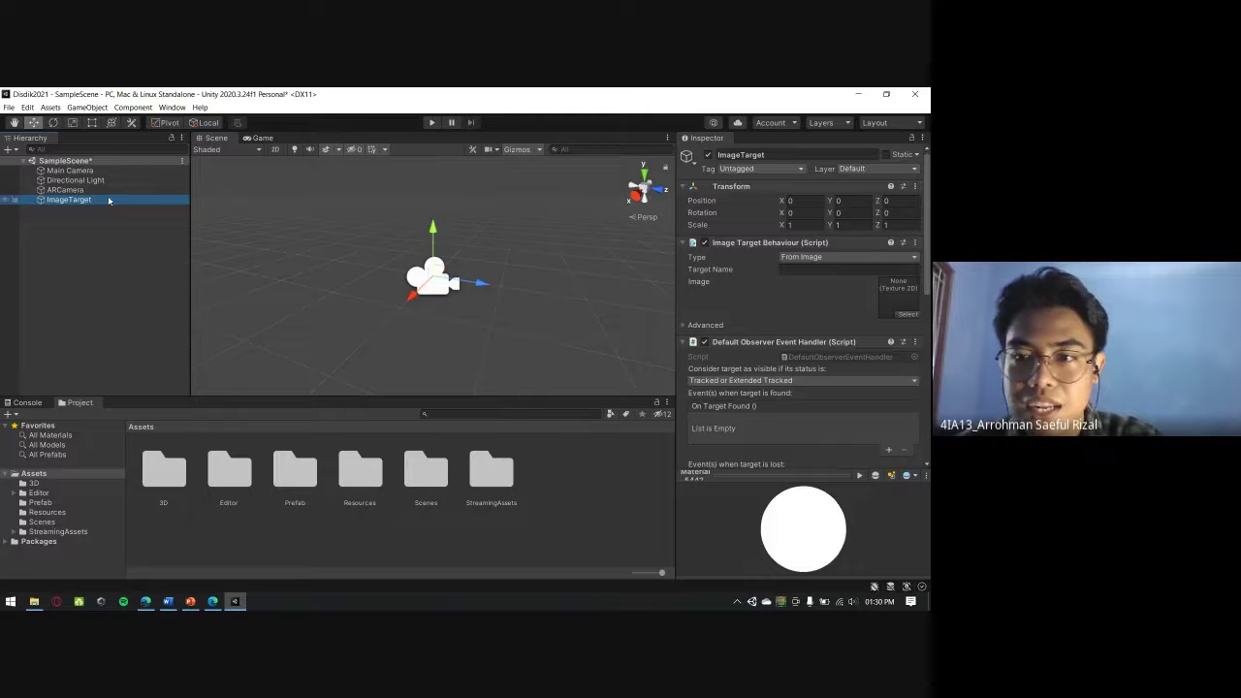
left_click(139, 250)
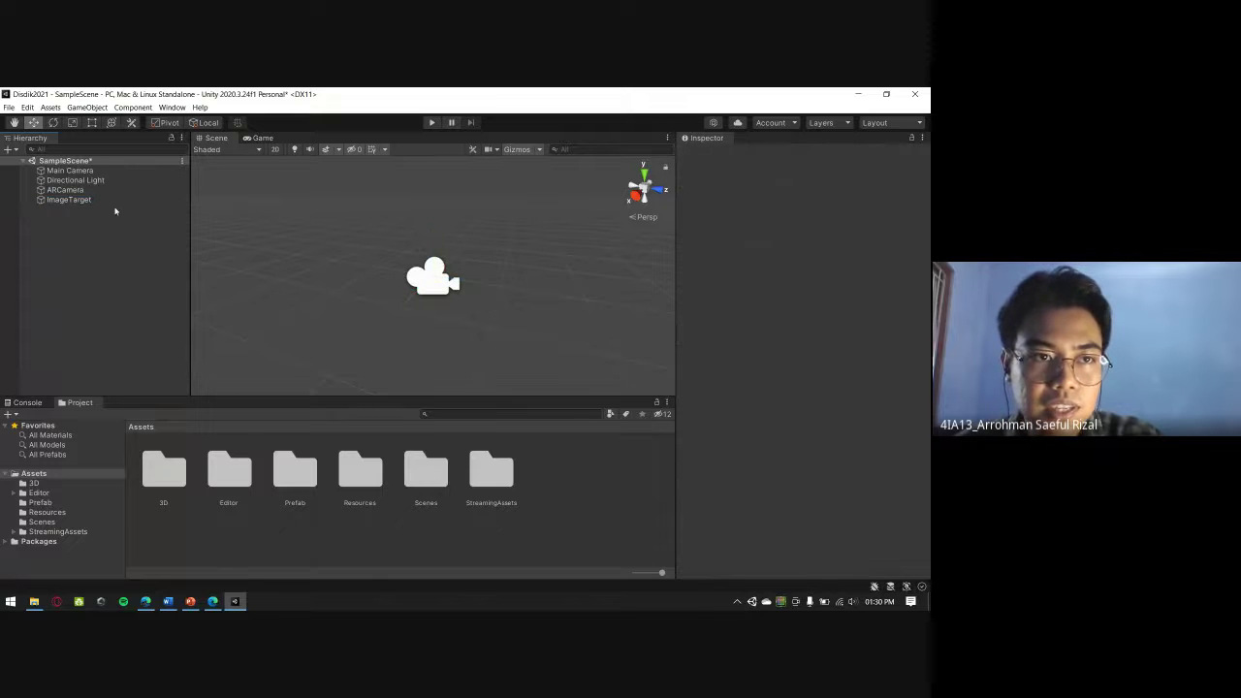
Delete the default Main Camera and select the ImageTarget.
left_click(110, 171)
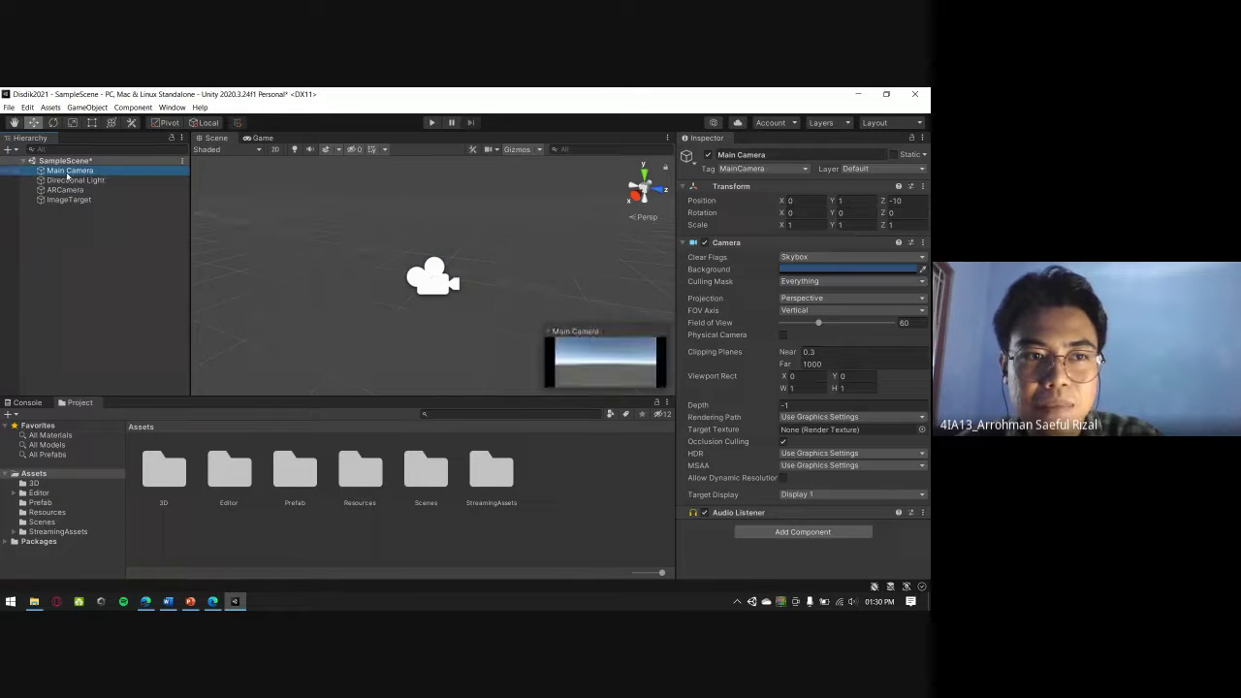
right_click(124, 171)
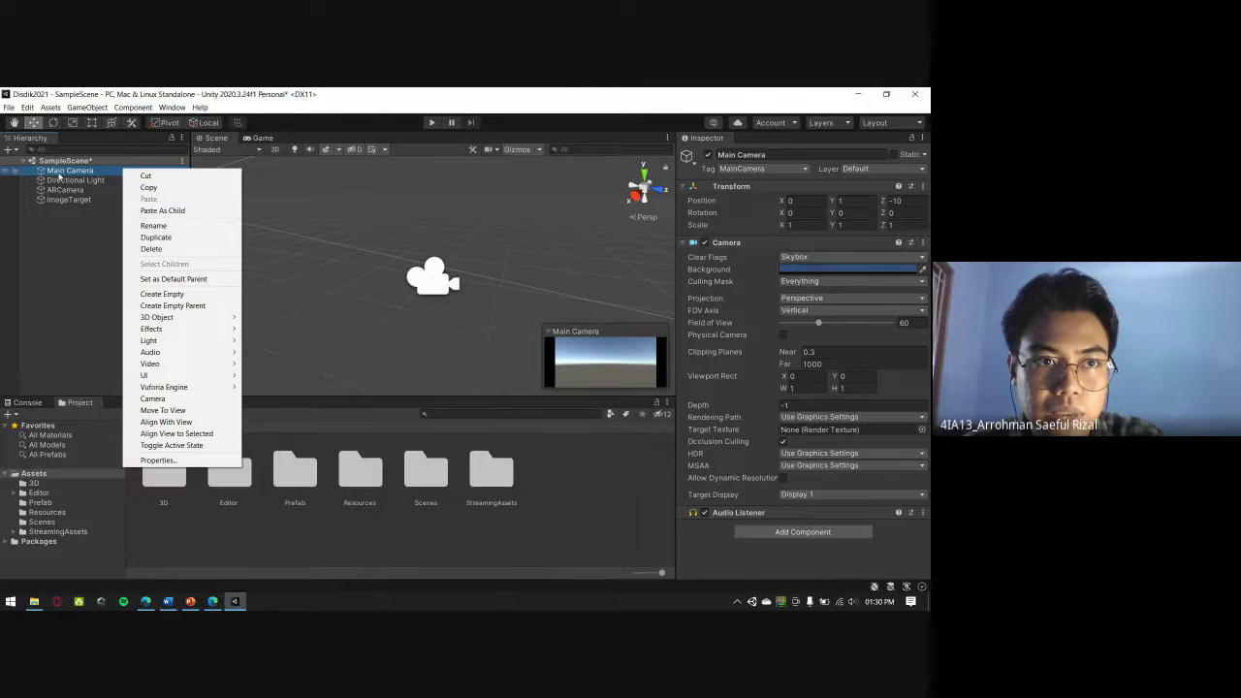
left_click(151, 249)
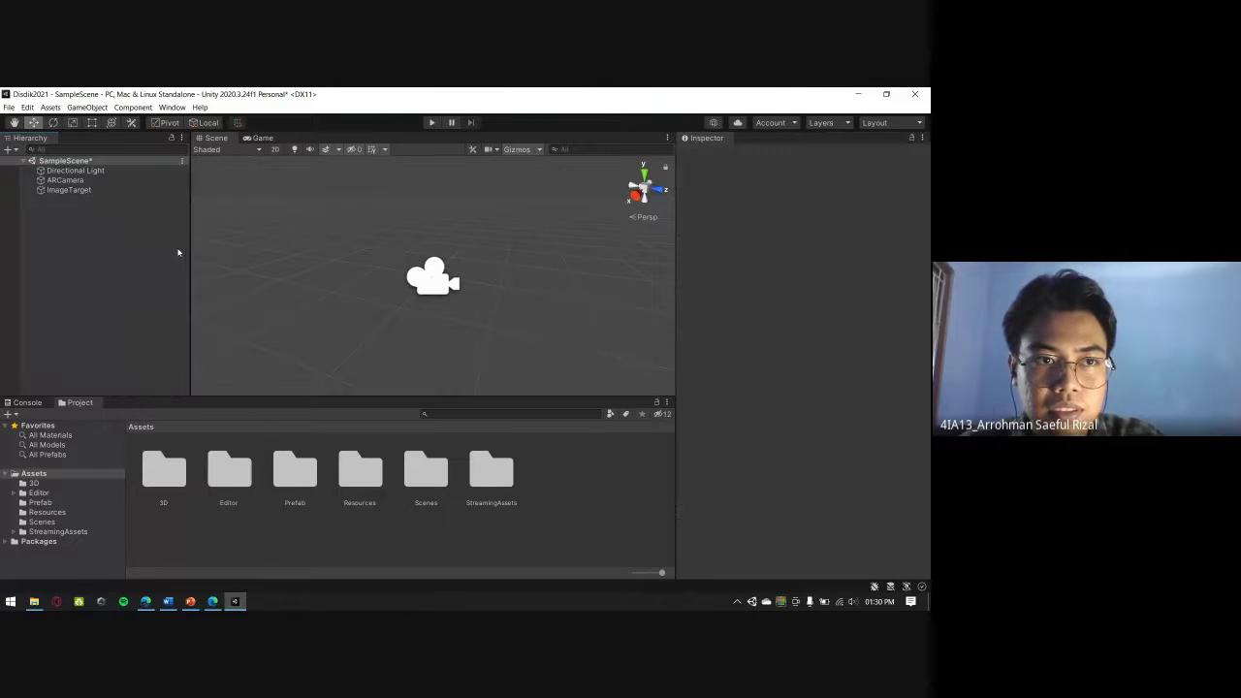
left_click(126, 191)
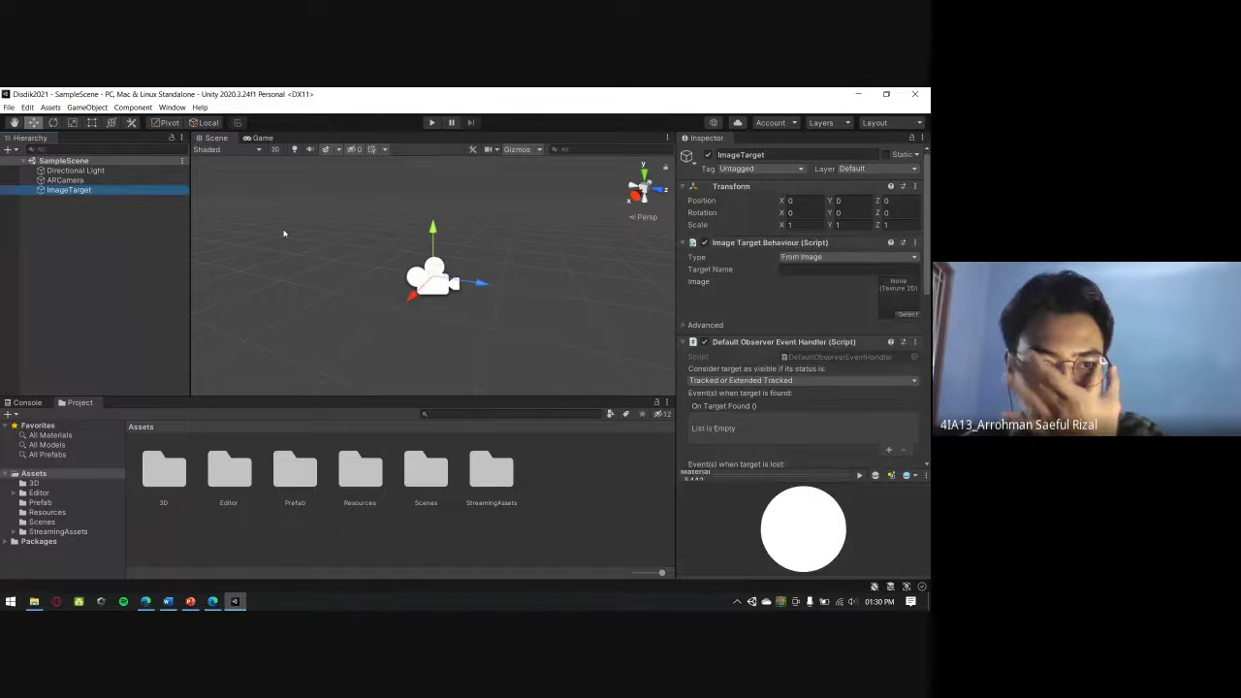
Set the ImageTarget's Type to From Database with the Disdik2021 database, showing the C card.
left_click_drag(415, 283, 448, 257, "alt")
left_click(304, 217)
left_click(107, 190)
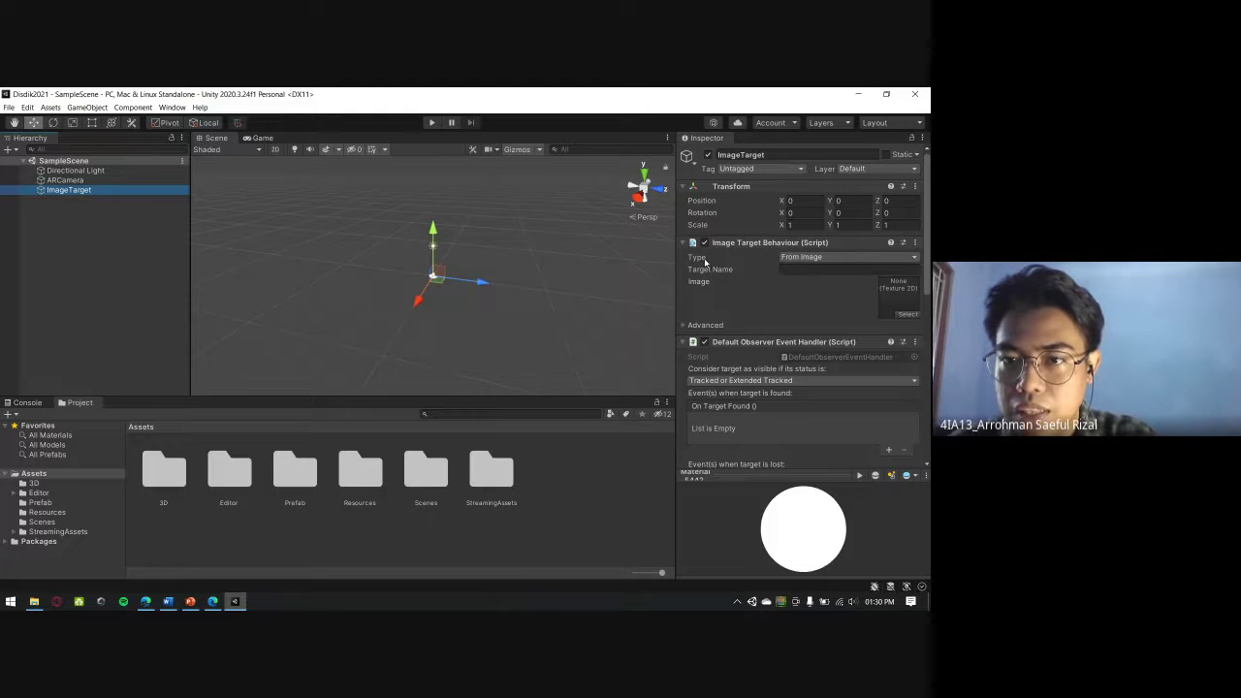
left_click(818, 260)
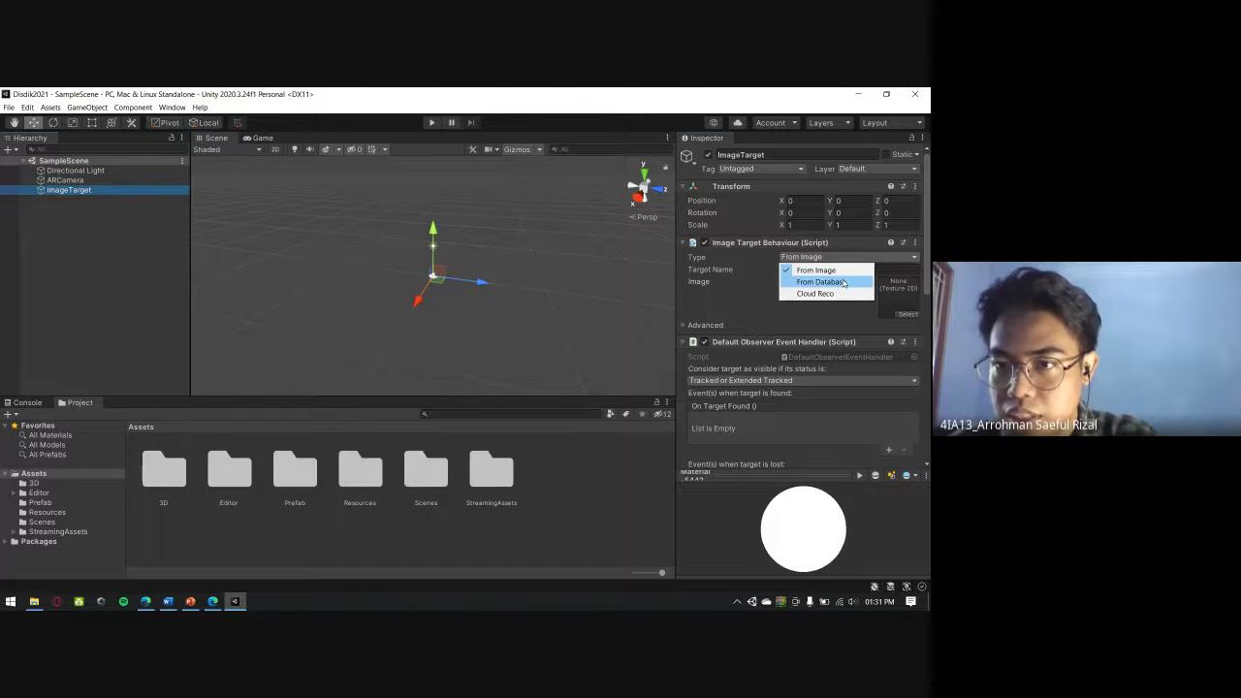
left_click(844, 282)
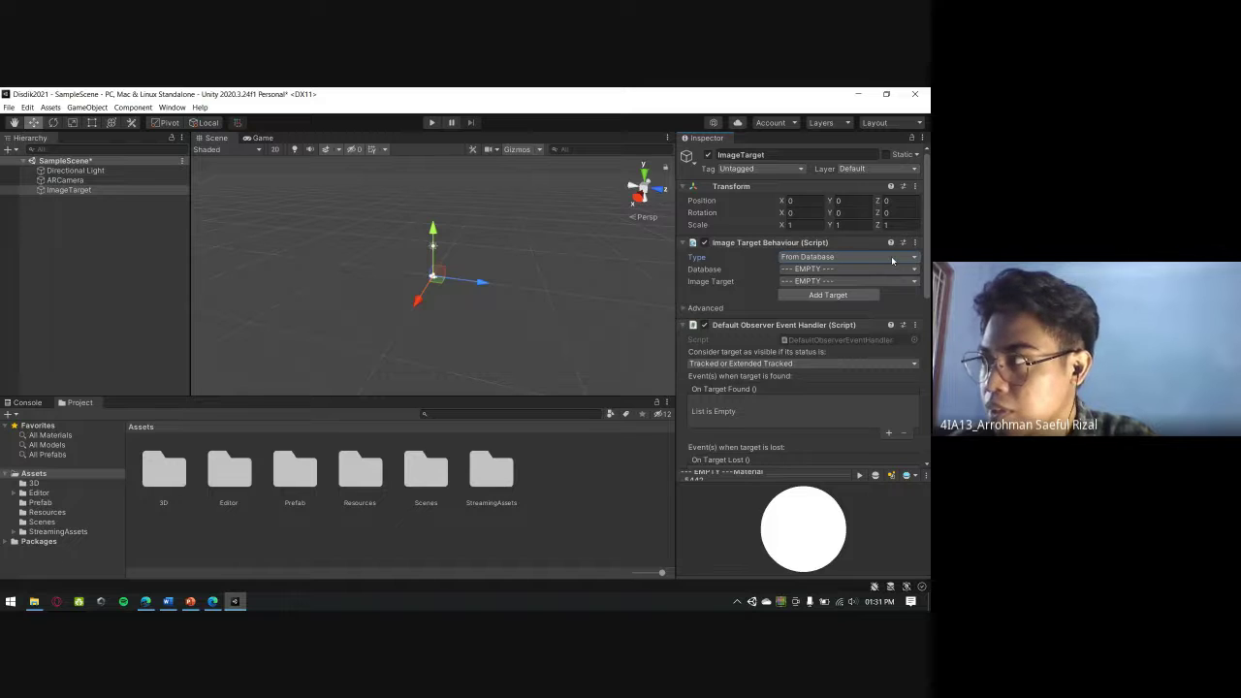
left_click(817, 271)
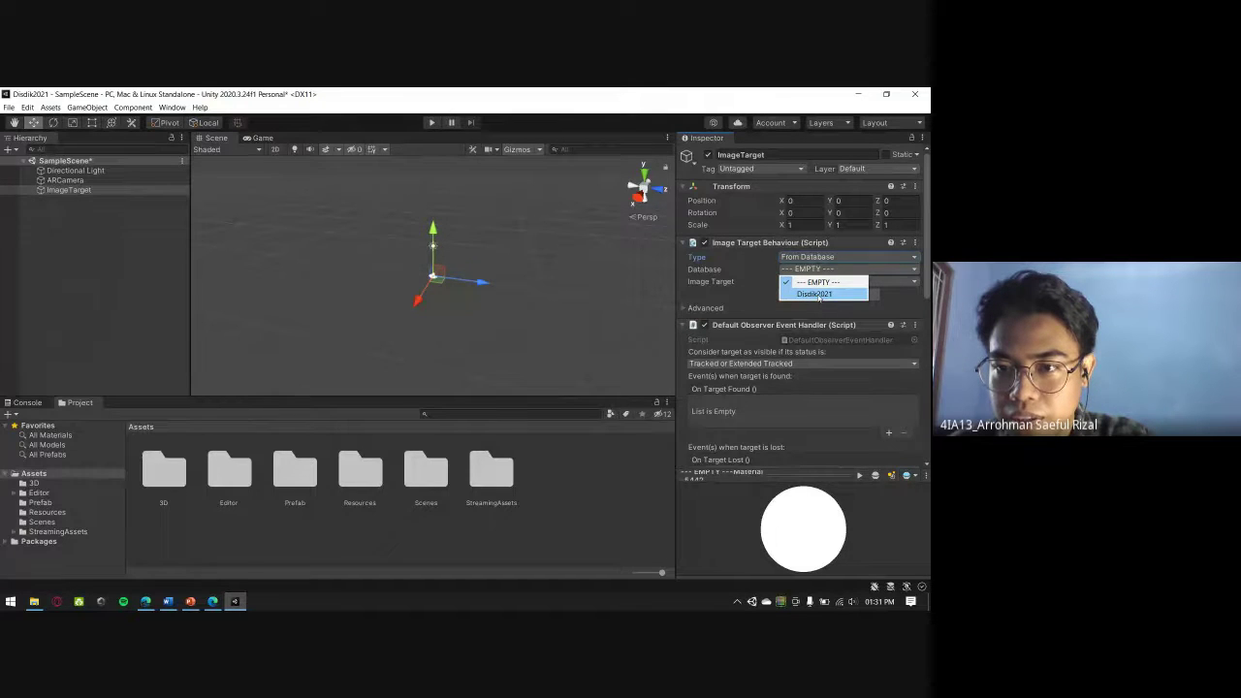
left_click(819, 294)
left_click_drag(560, 254, 454, 262, "alt")
scroll(446, 263, "down", 4)
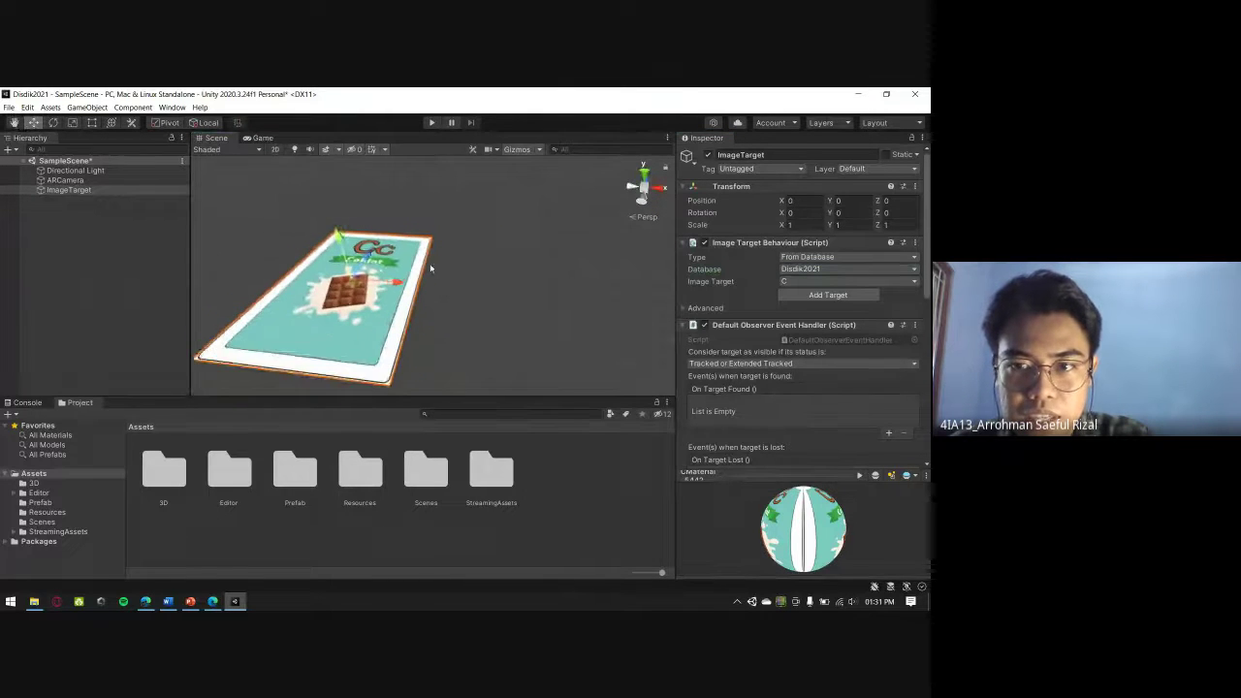
left_click(800, 282)
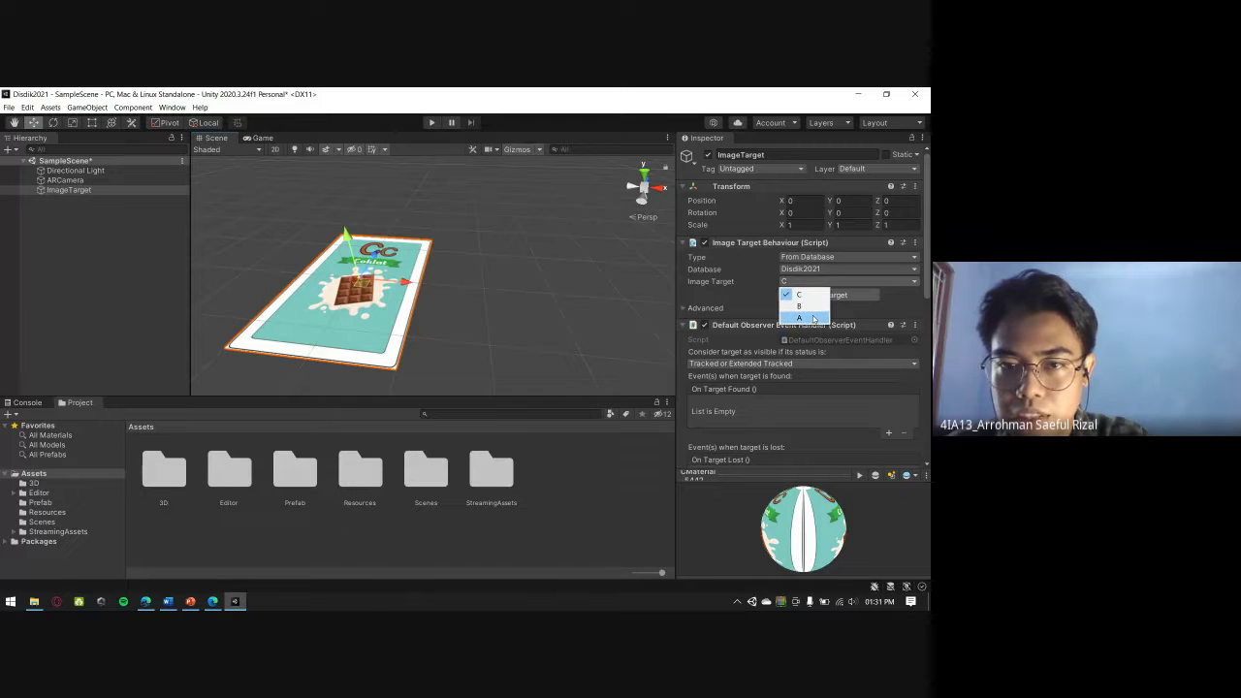
Choose target A, the apple card, frame it and view it from the top.
left_click(816, 318)
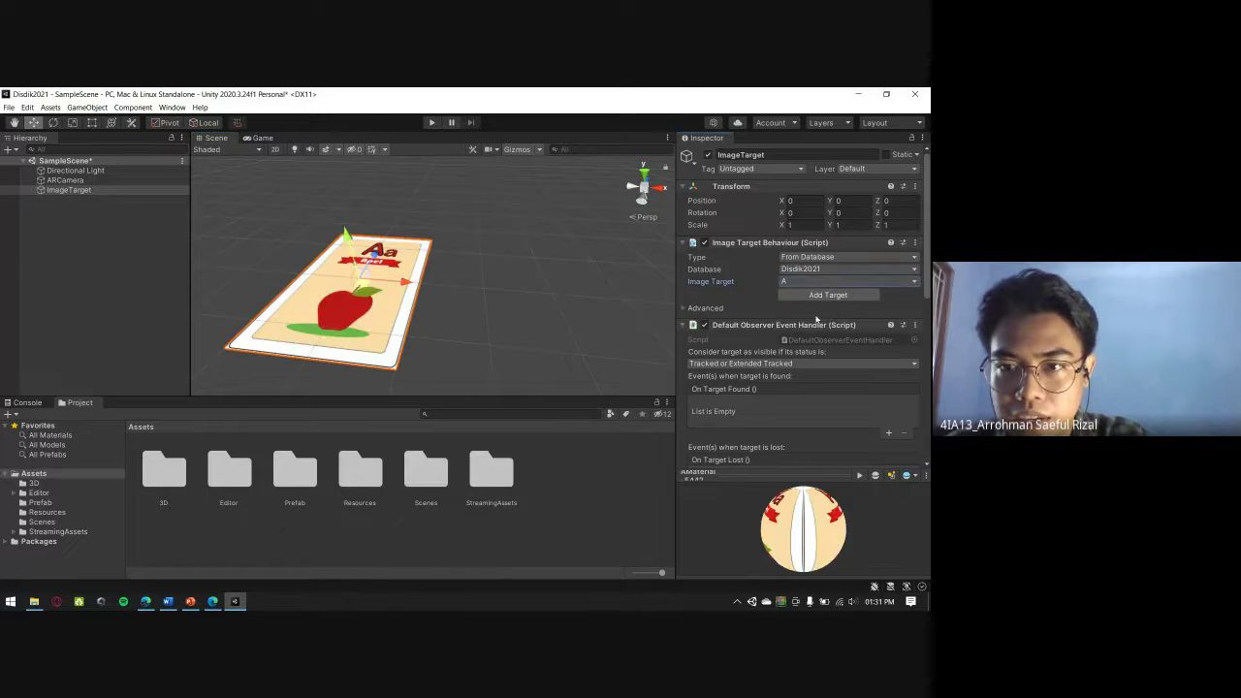
left_click(419, 246)
left_click(419, 246)
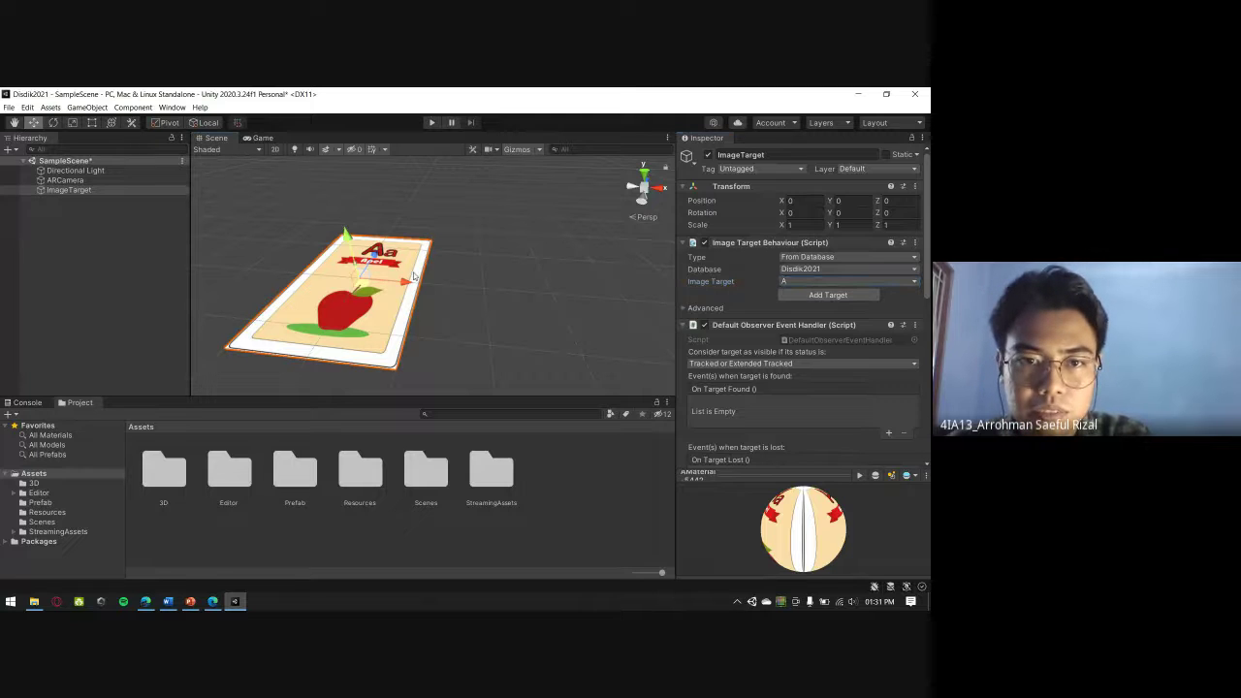
key("f")
key("q")
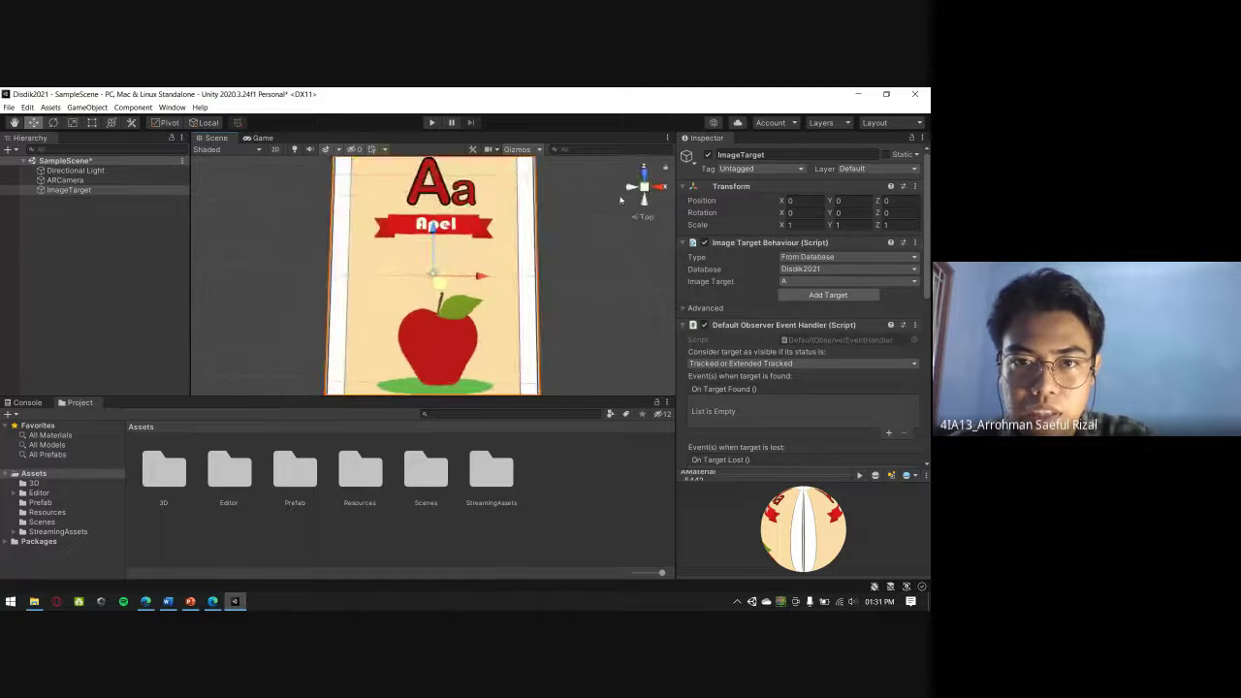
scroll(489, 262, "down", 2)
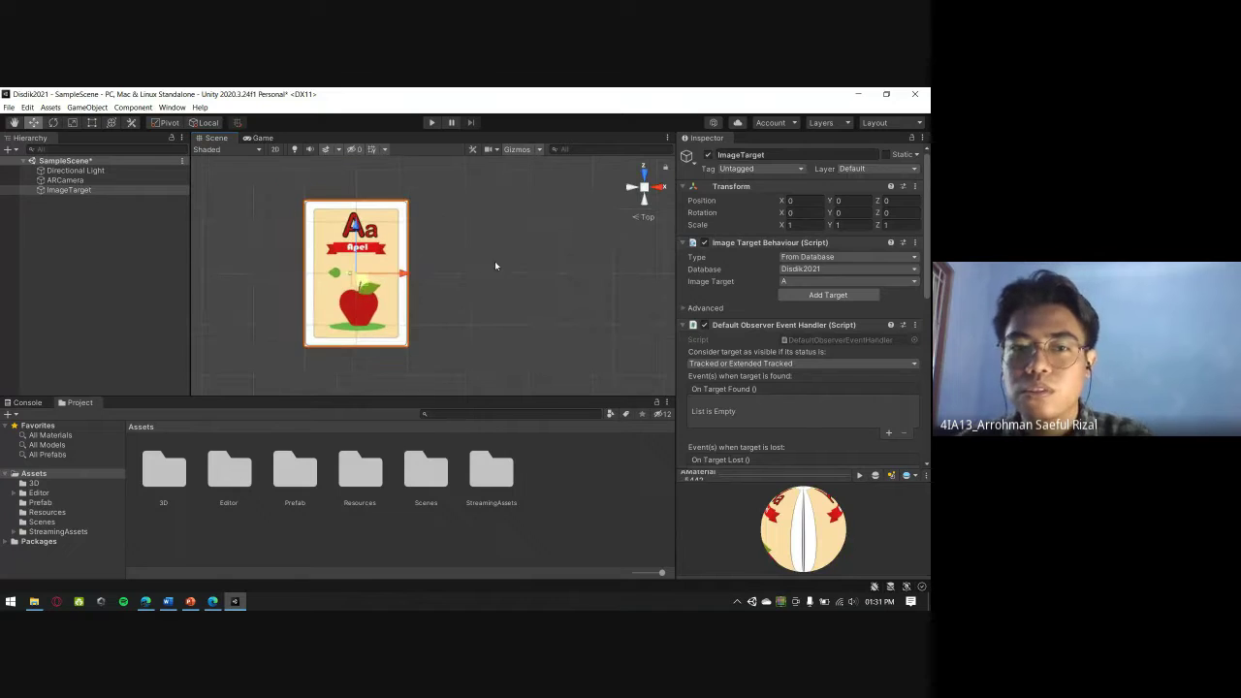
left_click(541, 268)
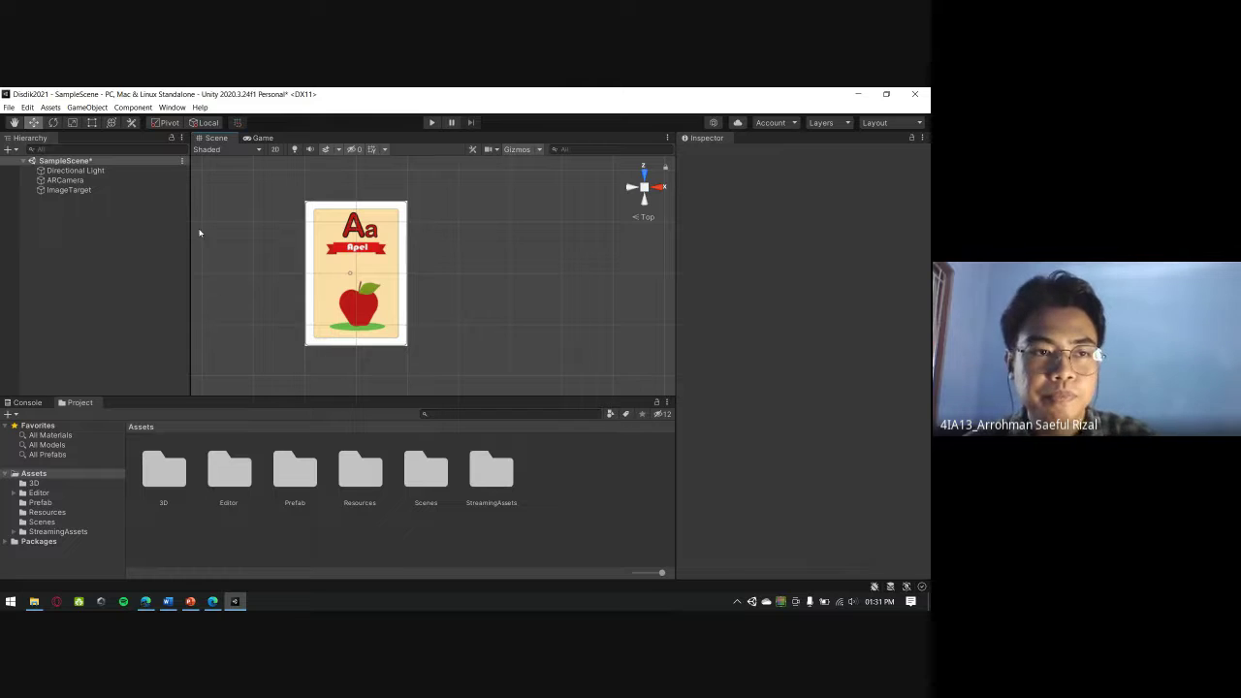
Select the ImageTarget and ARCamera in the Hierarchy in turn, then clear the selection.
left_click(107, 190)
left_click(91, 199)
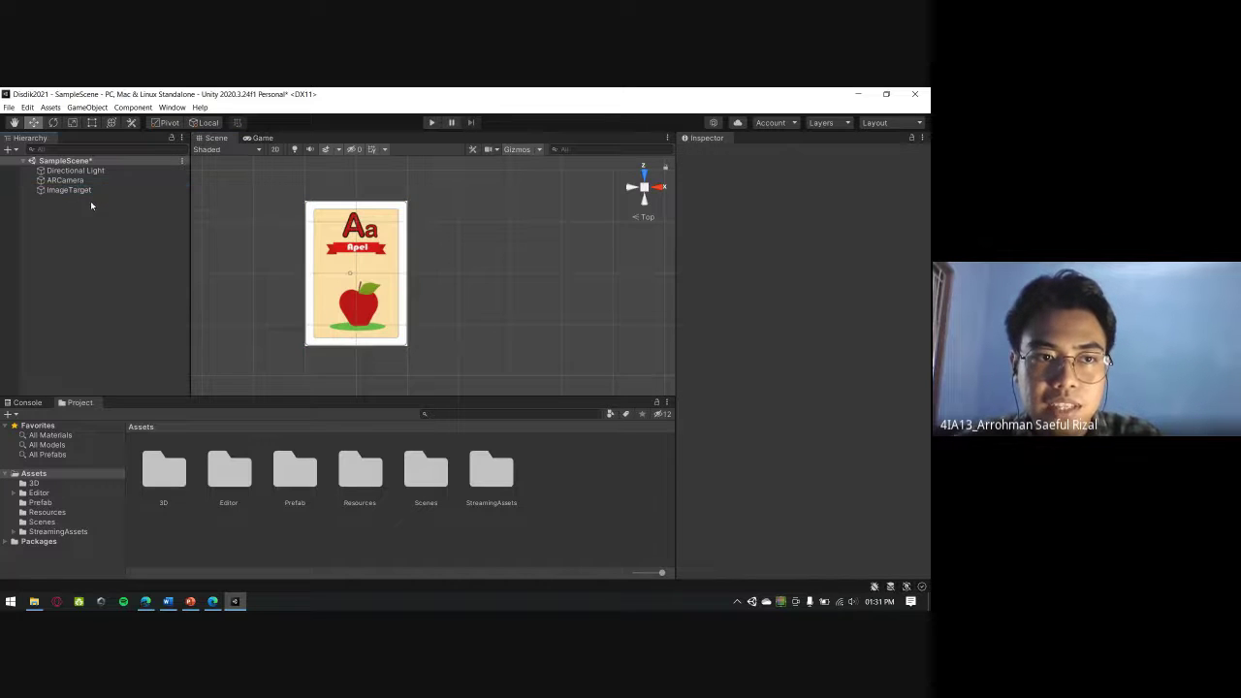
left_click(89, 193)
left_click(91, 202)
left_click(66, 180)
left_click(70, 190)
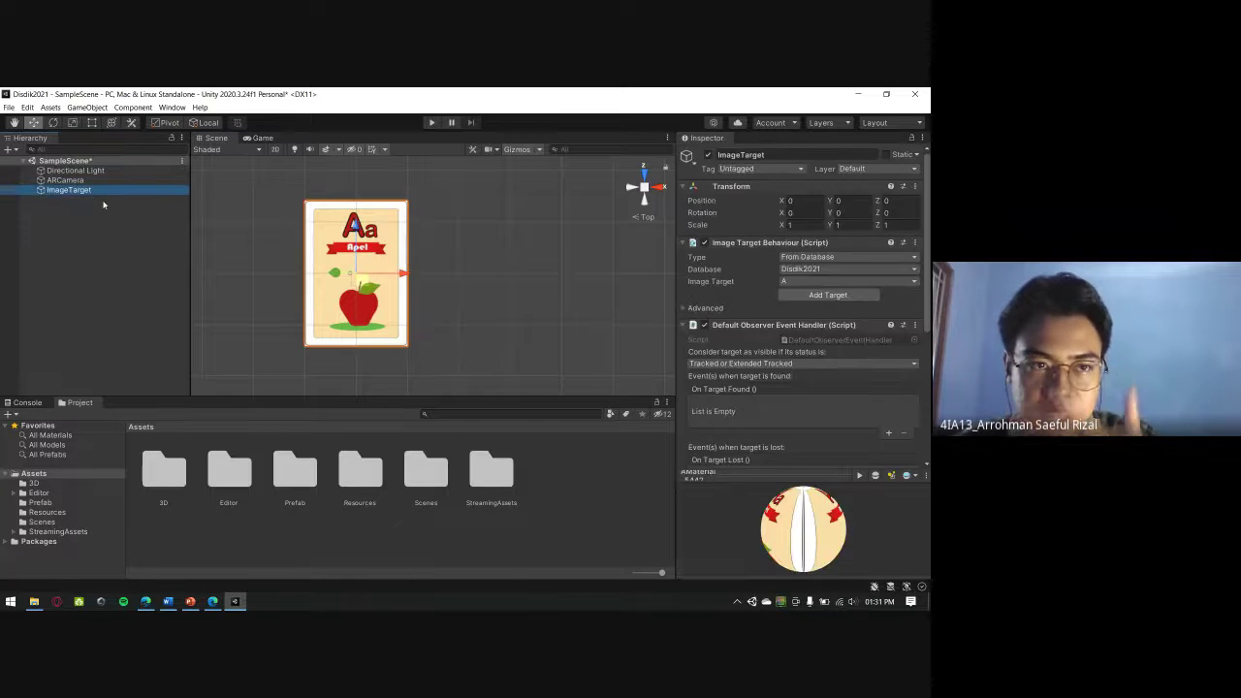
left_click(105, 219)
Add a new Vuforia Engine Image Target to the scene from the Hierarchy menu.
right_click(67, 224)
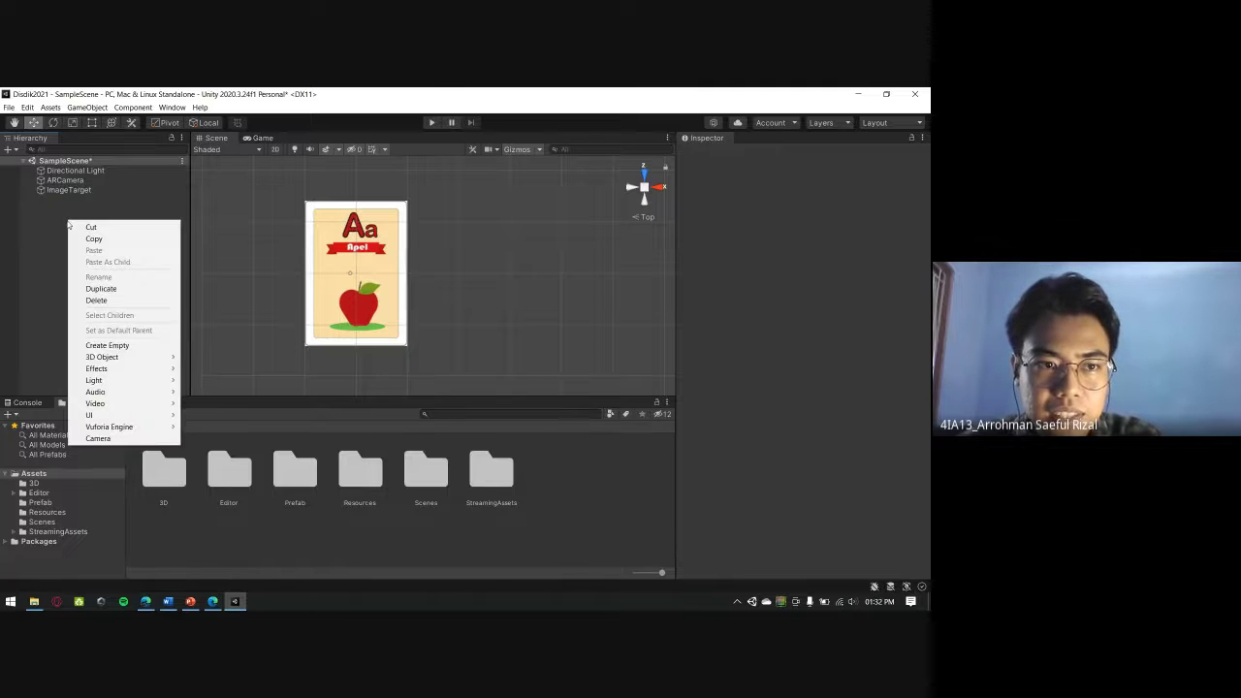
mouse_move(111, 426)
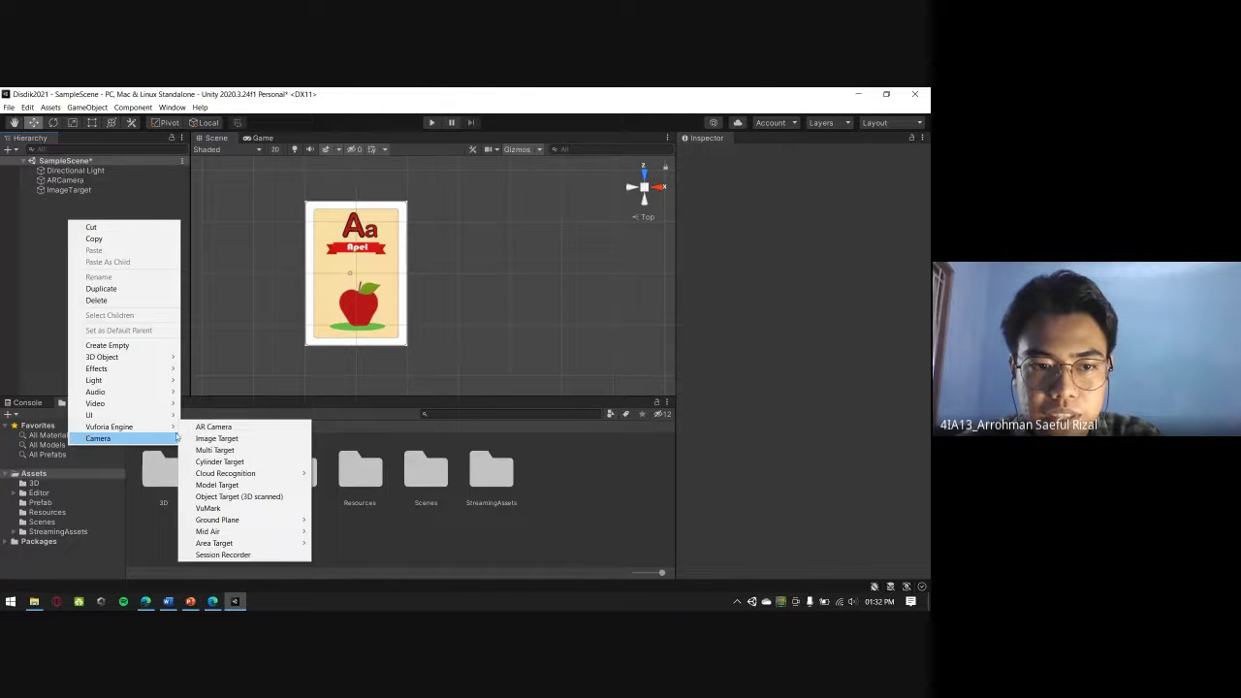
left_click(219, 439)
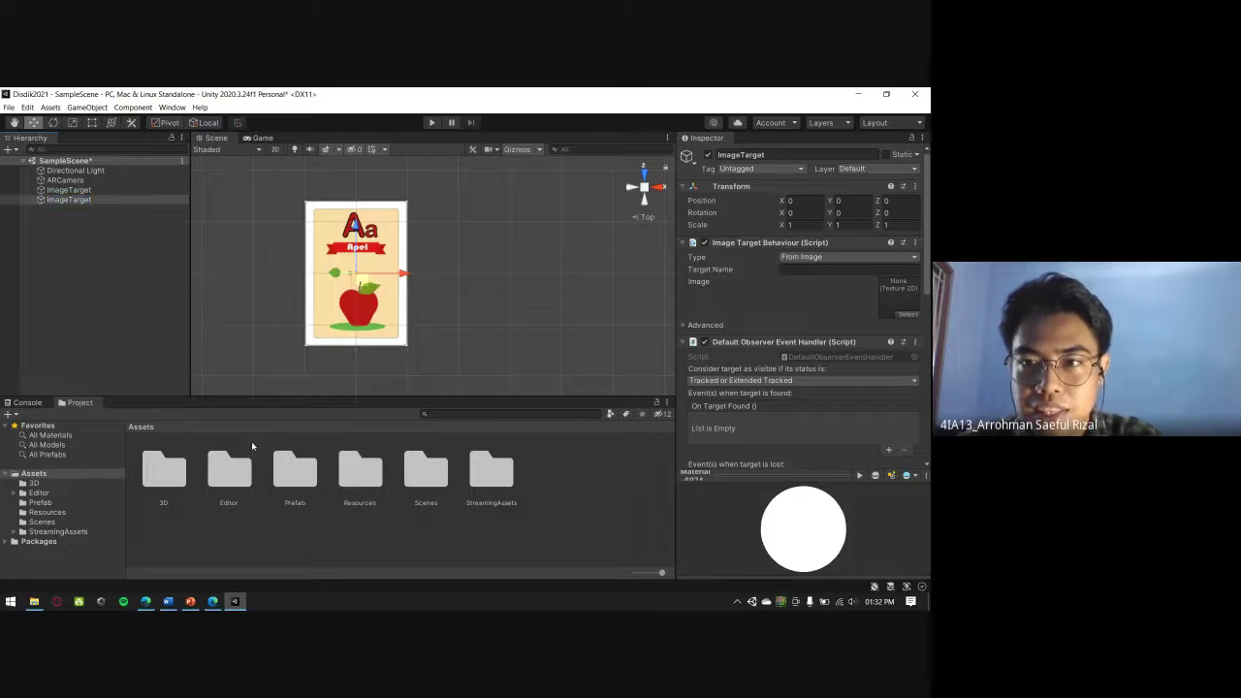
left_click(144, 198)
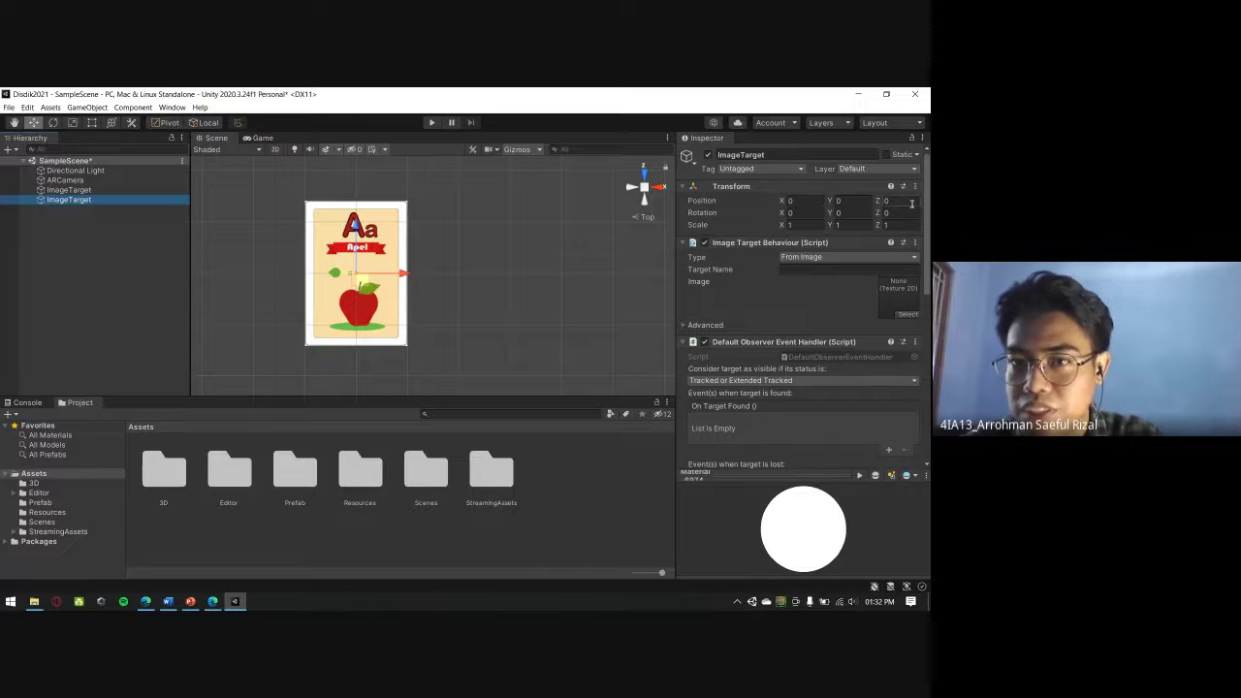
Test-move the second image target to the right, then undo the move.
left_click(109, 250)
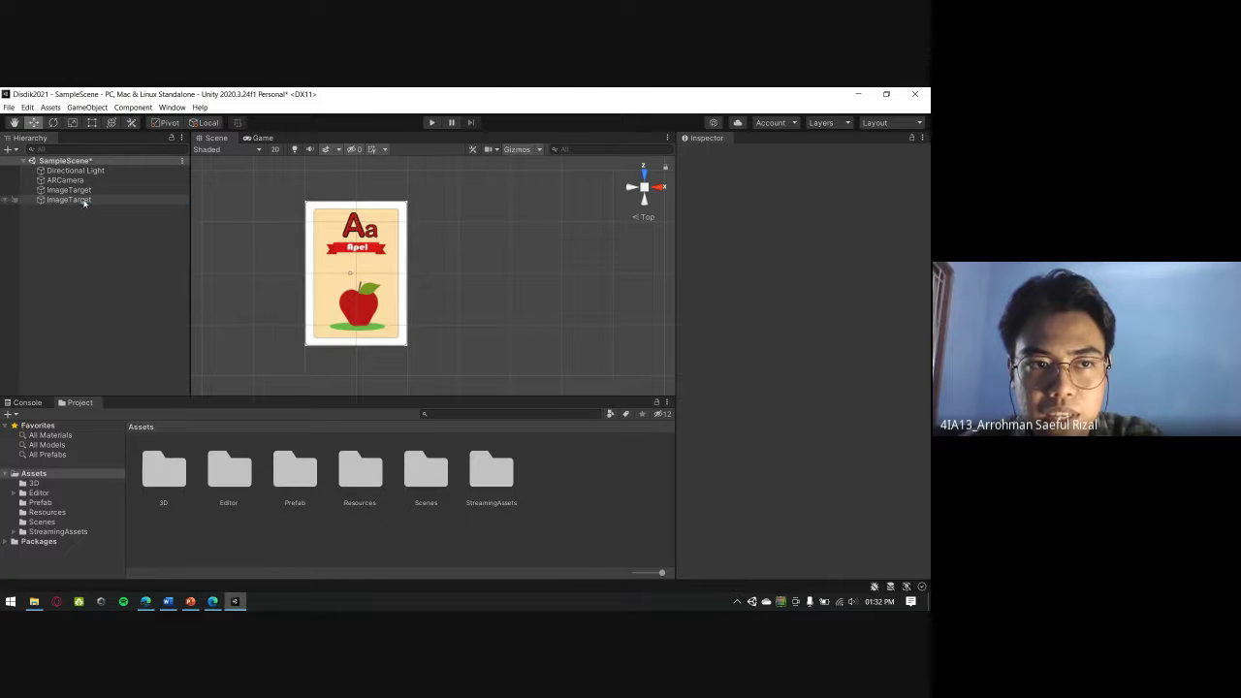
left_click(68, 200)
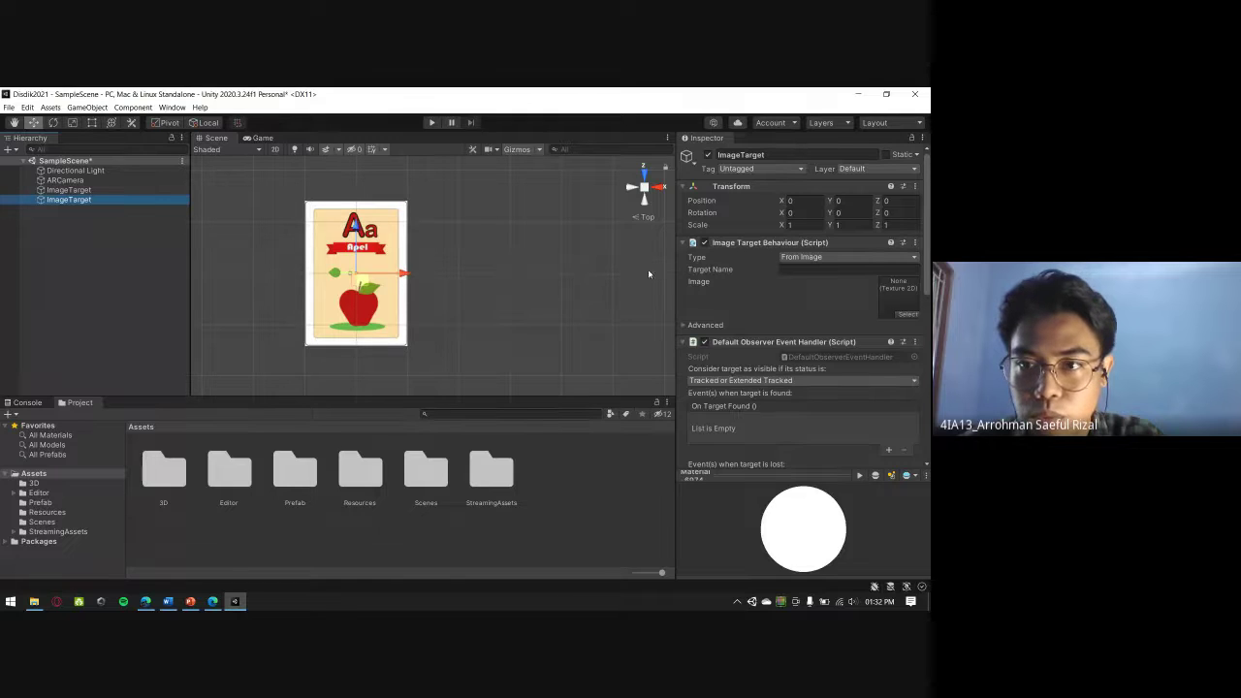
left_click_drag(402, 272, 472, 279)
key("ctrl+z")
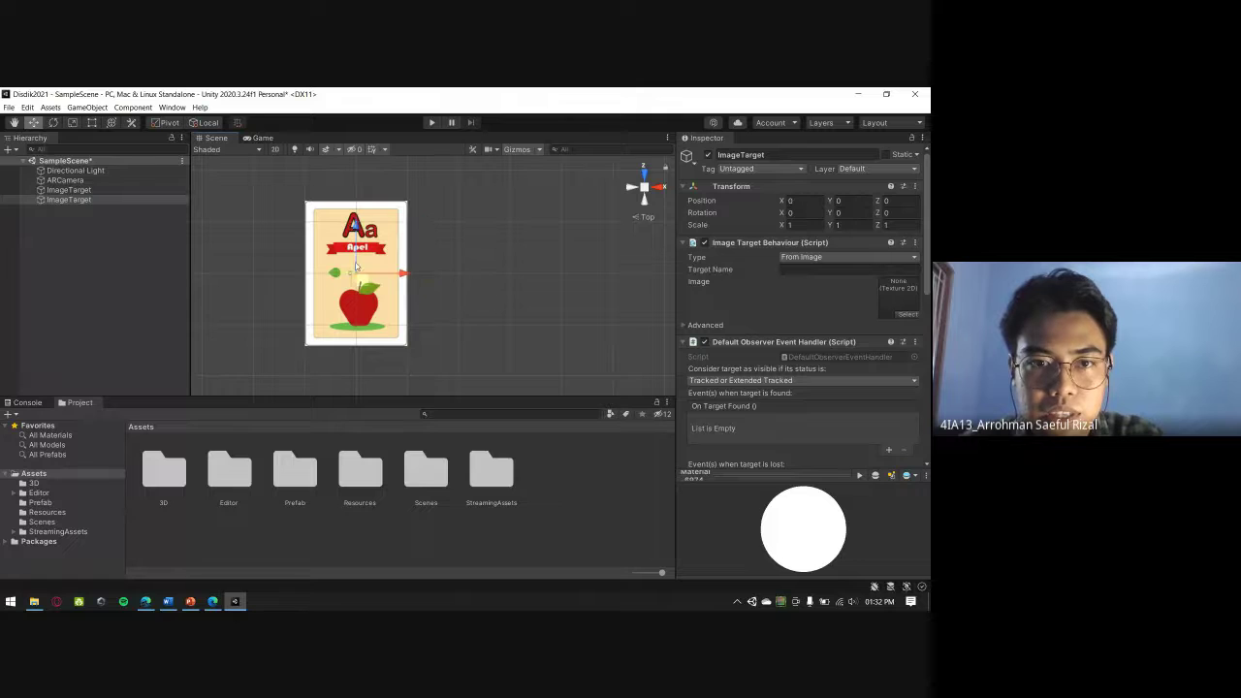
left_click(120, 190)
left_click(116, 201)
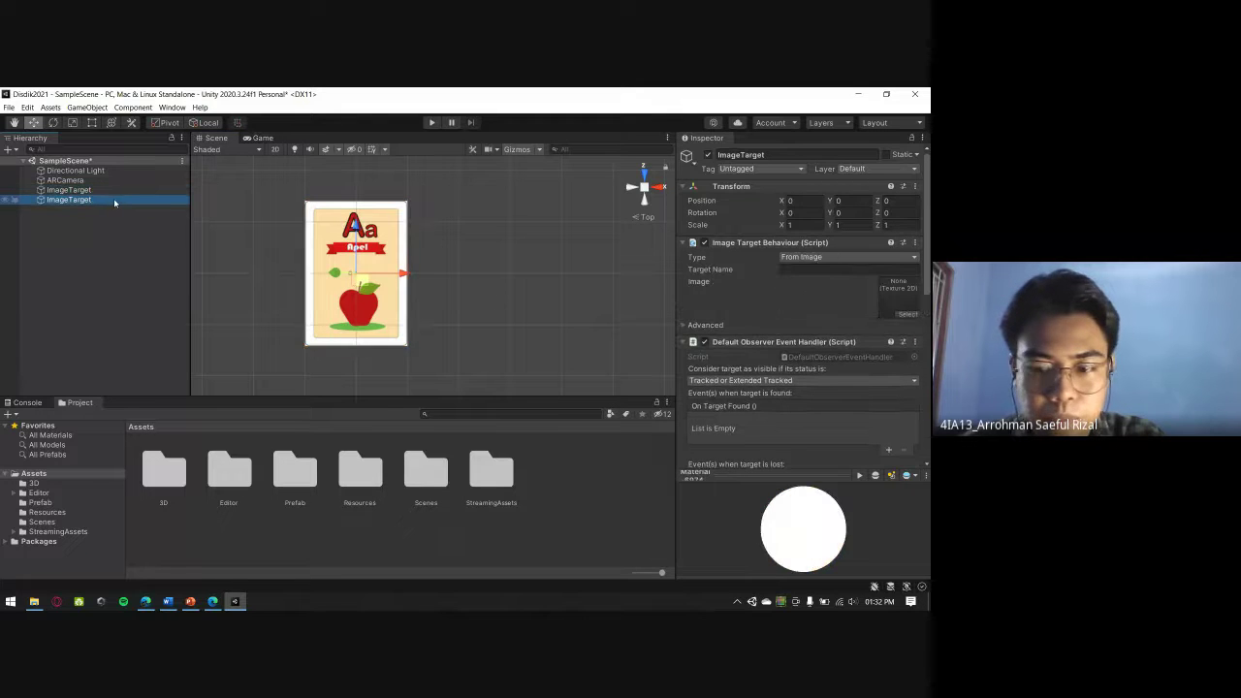
Set the new target to load from the Disdik2021 database using image target B.
left_click(831, 257)
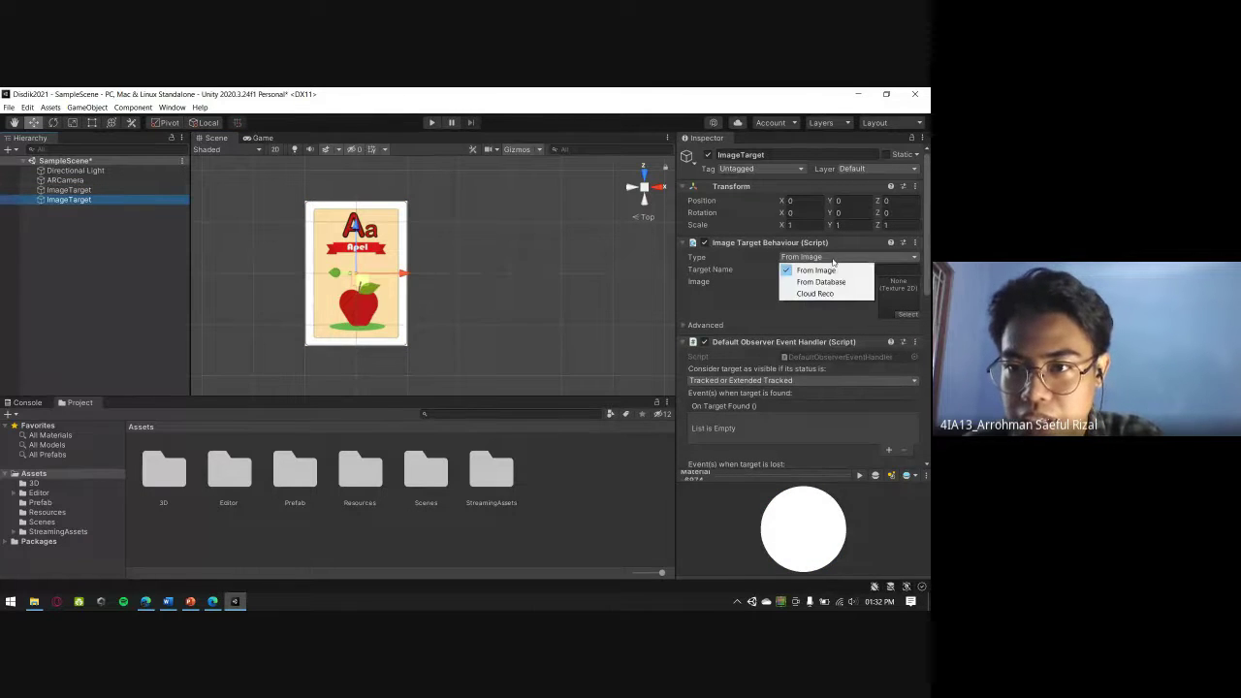
left_click(838, 282)
left_click(819, 269)
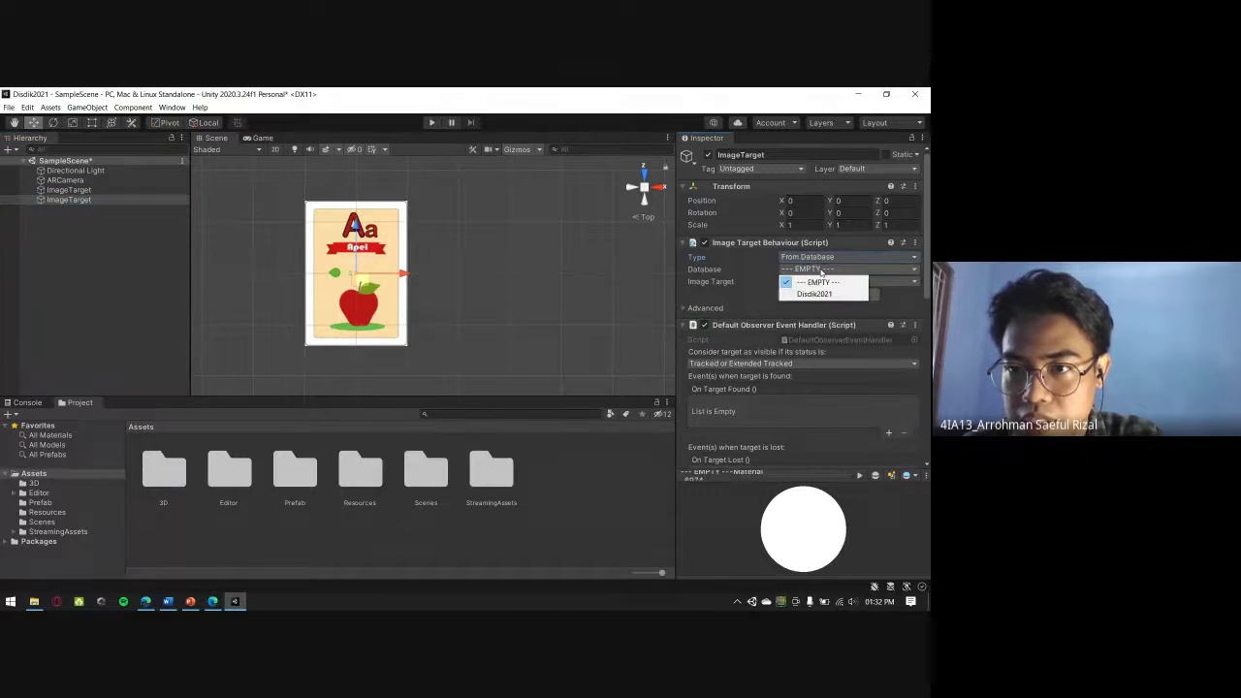
left_click(838, 295)
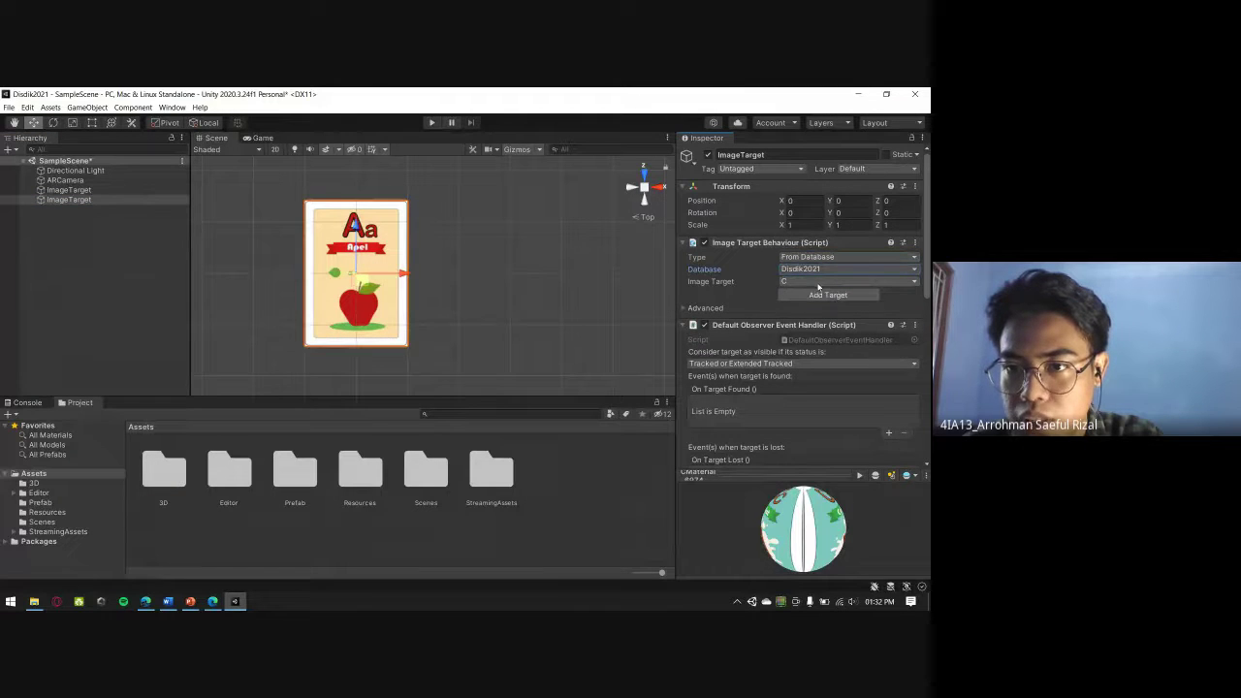
left_click(817, 282)
left_click(818, 307)
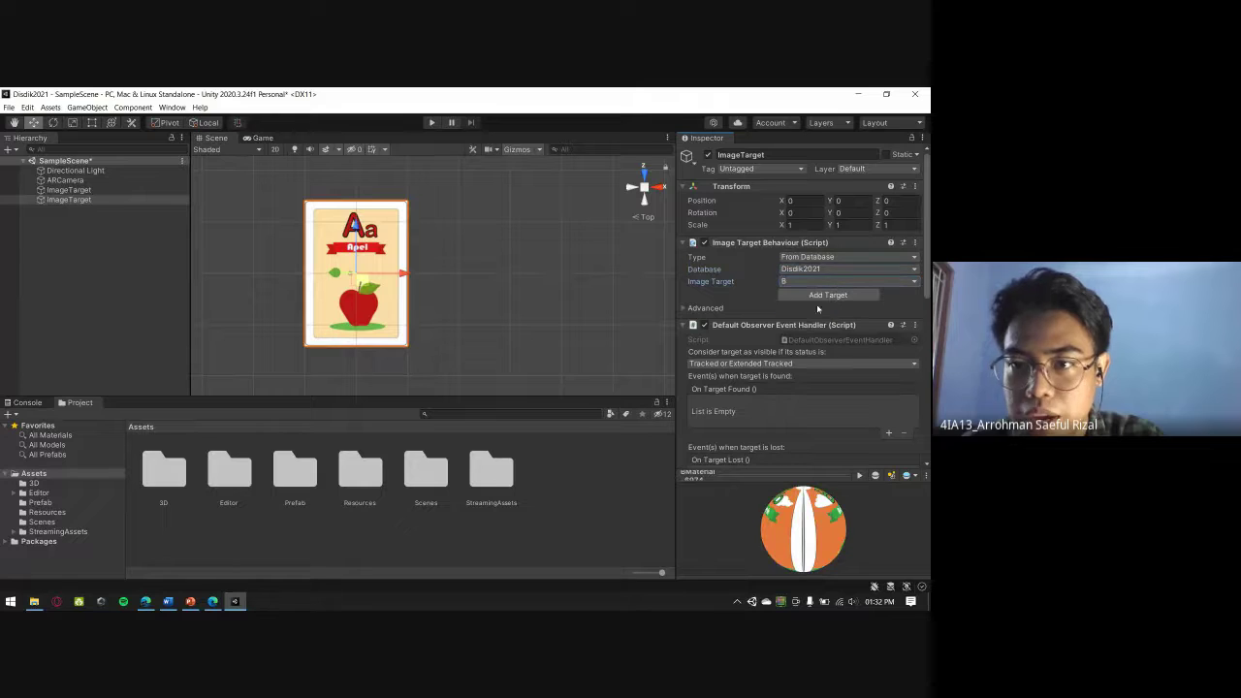
Move the B duck card to the right of the apple card.
left_click(113, 200)
left_click_drag(413, 272, 557, 288)
scroll(423, 260, "down", 2)
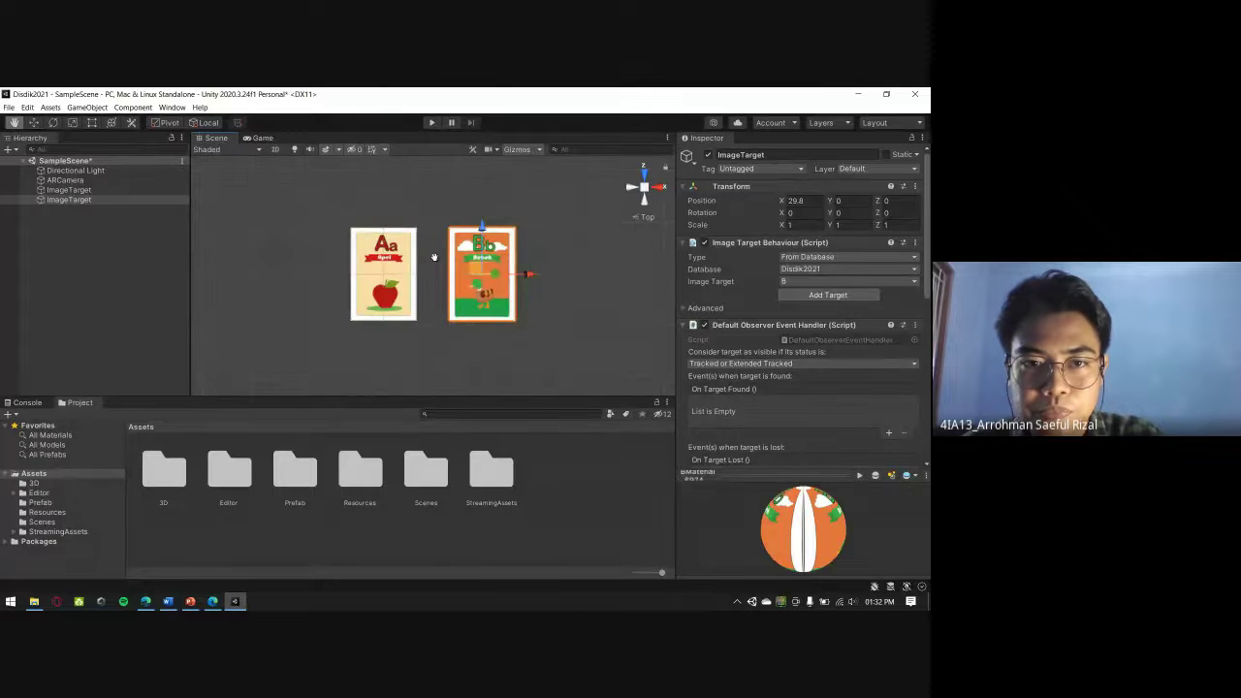
middle_click_drag(432, 254, 400, 250)
Select the second image target in the Hierarchy and delete it.
left_click(97, 199)
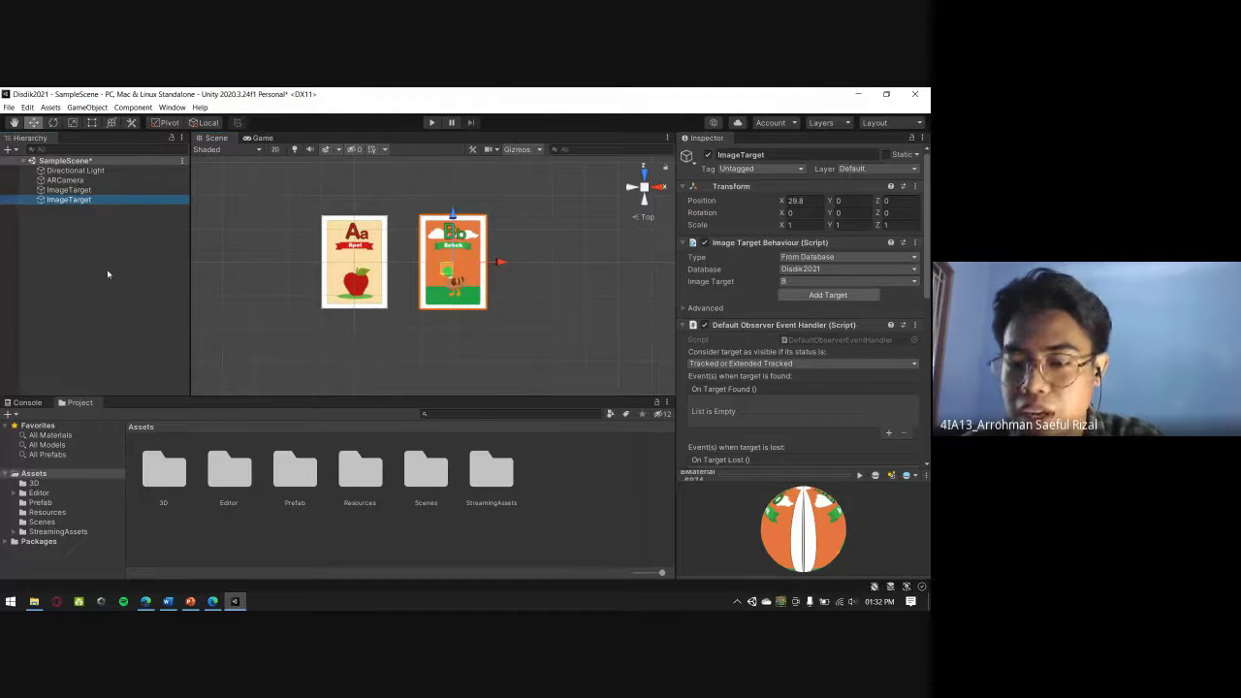
right_click(107, 271)
left_click(62, 286)
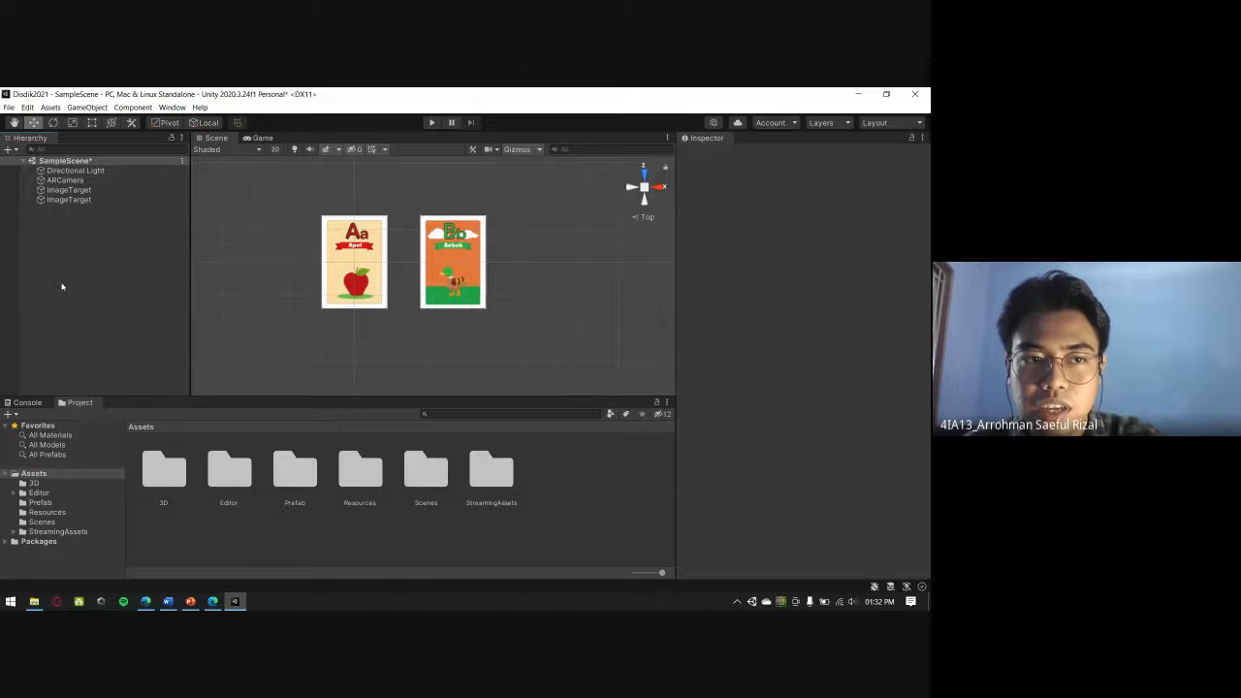
left_click(97, 200)
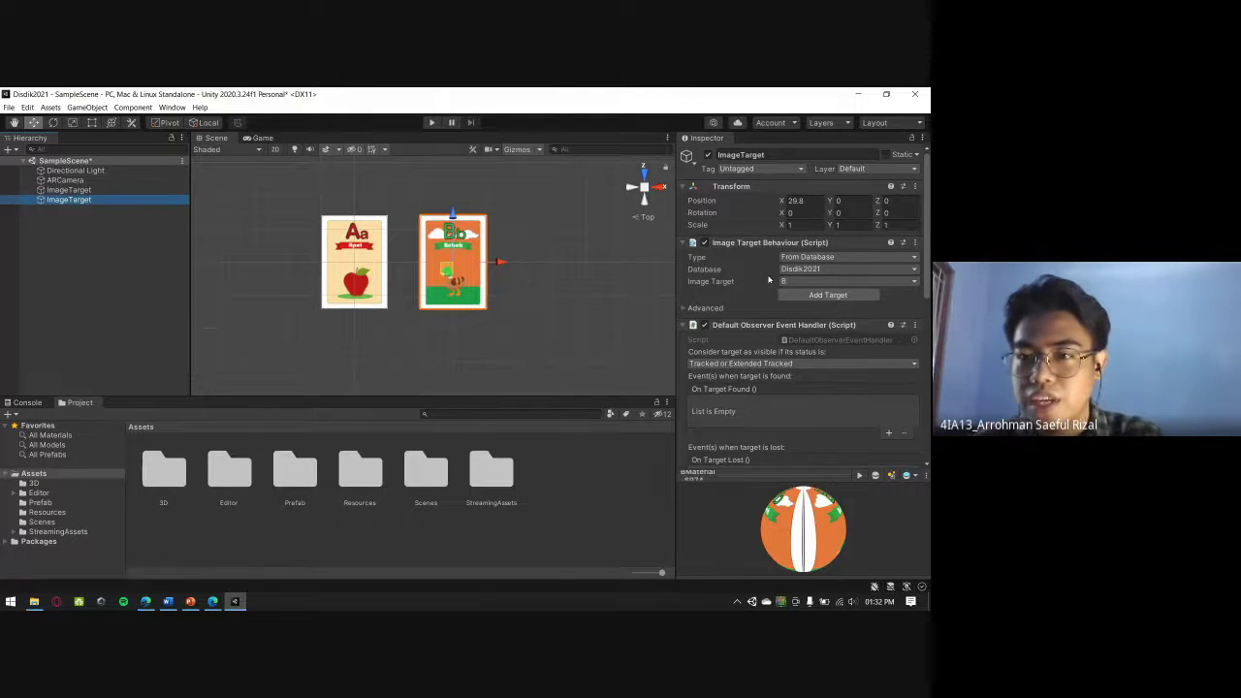
left_click(98, 232)
left_click(111, 199)
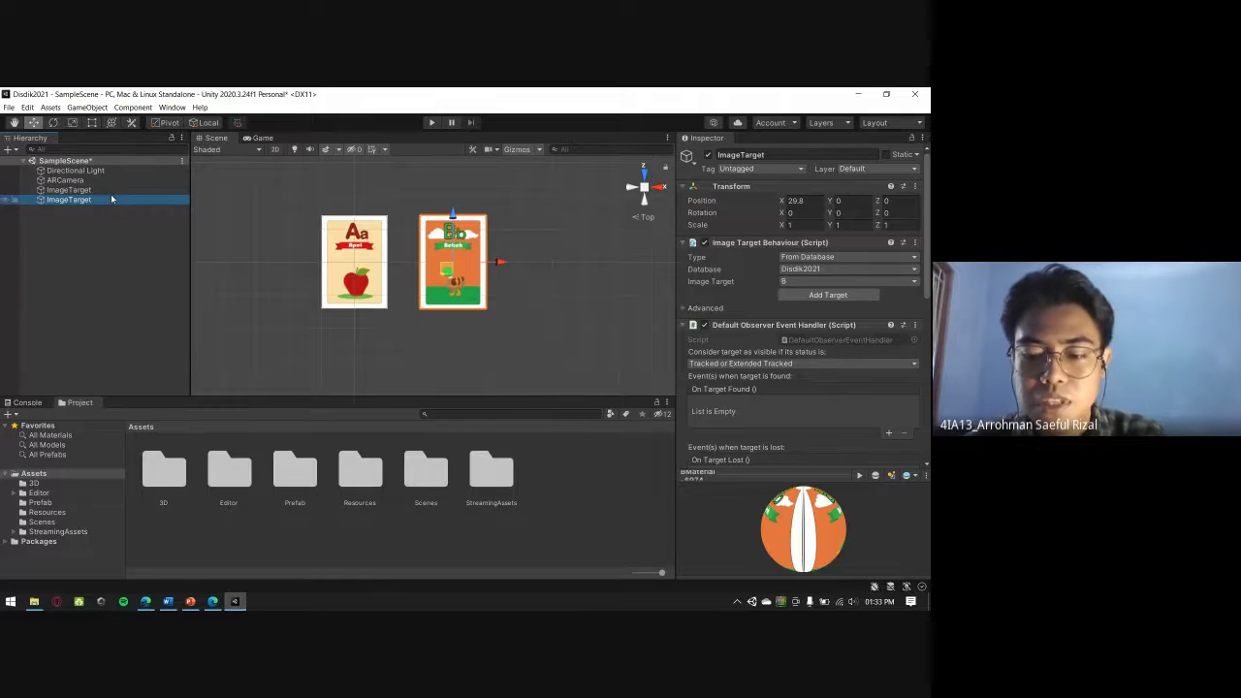
key("Delete")
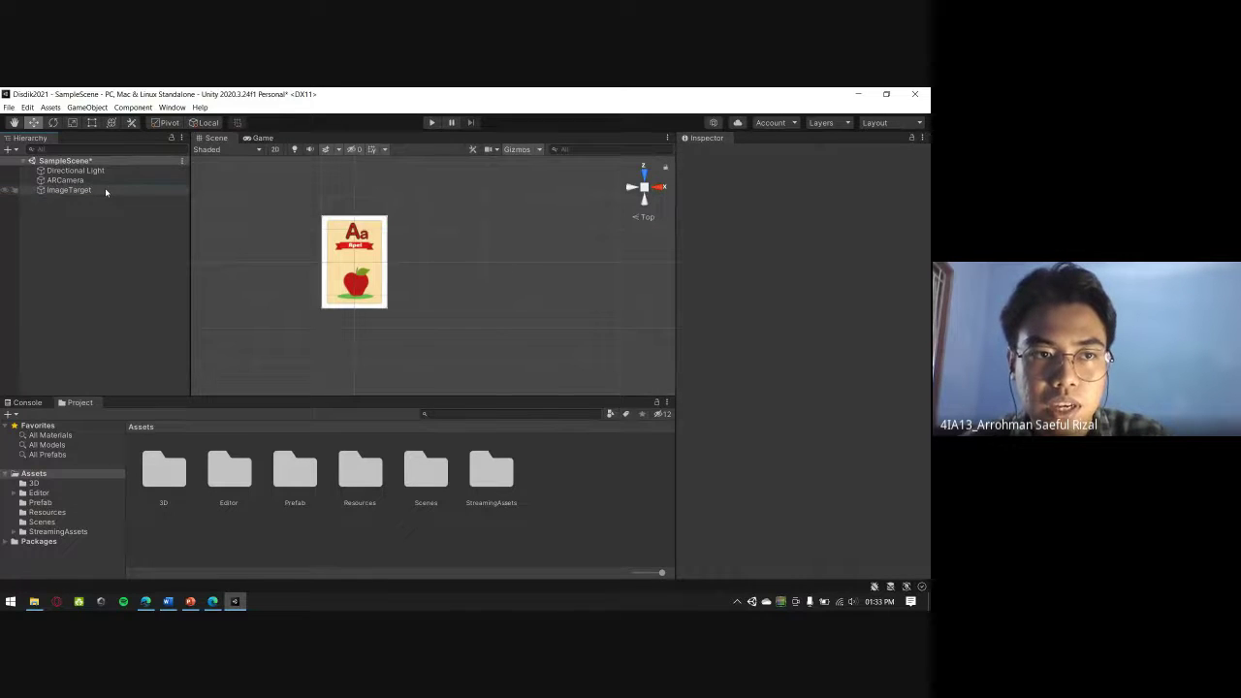
Duplicate the remaining ImageTarget and move the copy right of the apple card.
left_click(70, 190)
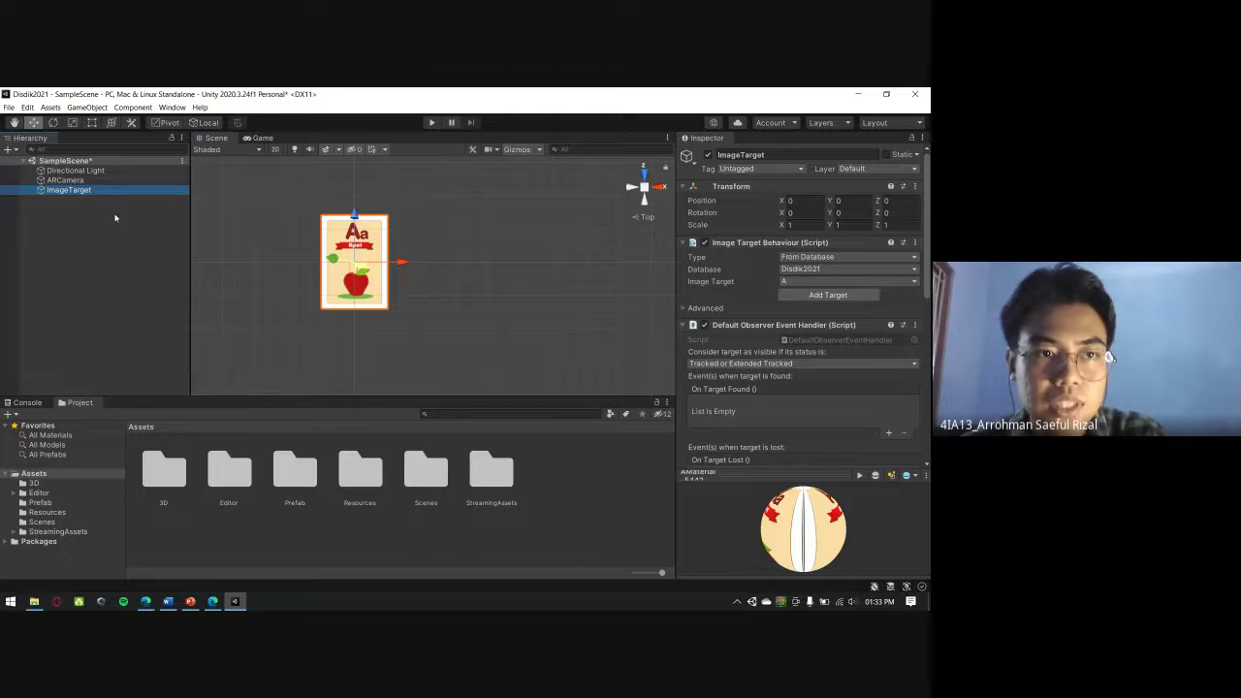
key("ctrl+d")
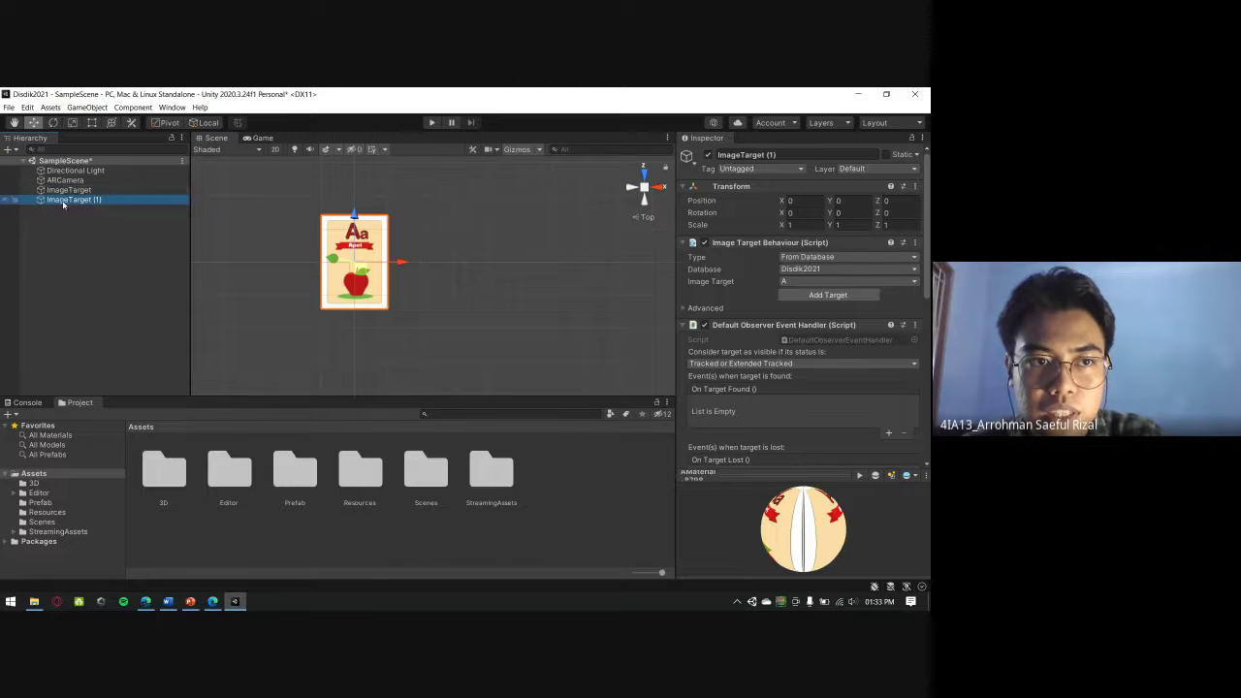
left_click_drag(401, 262, 490, 271)
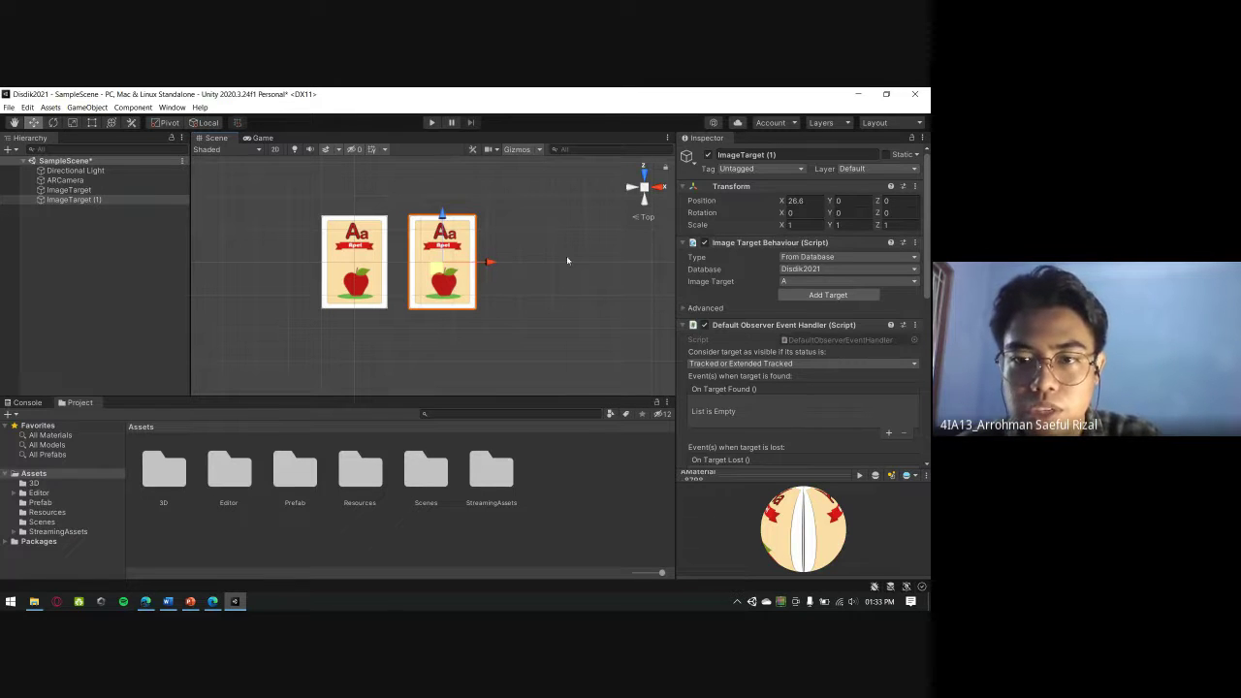
Set ImageTarget (1) to target B, the duck card, and duplicate it.
left_click(103, 199)
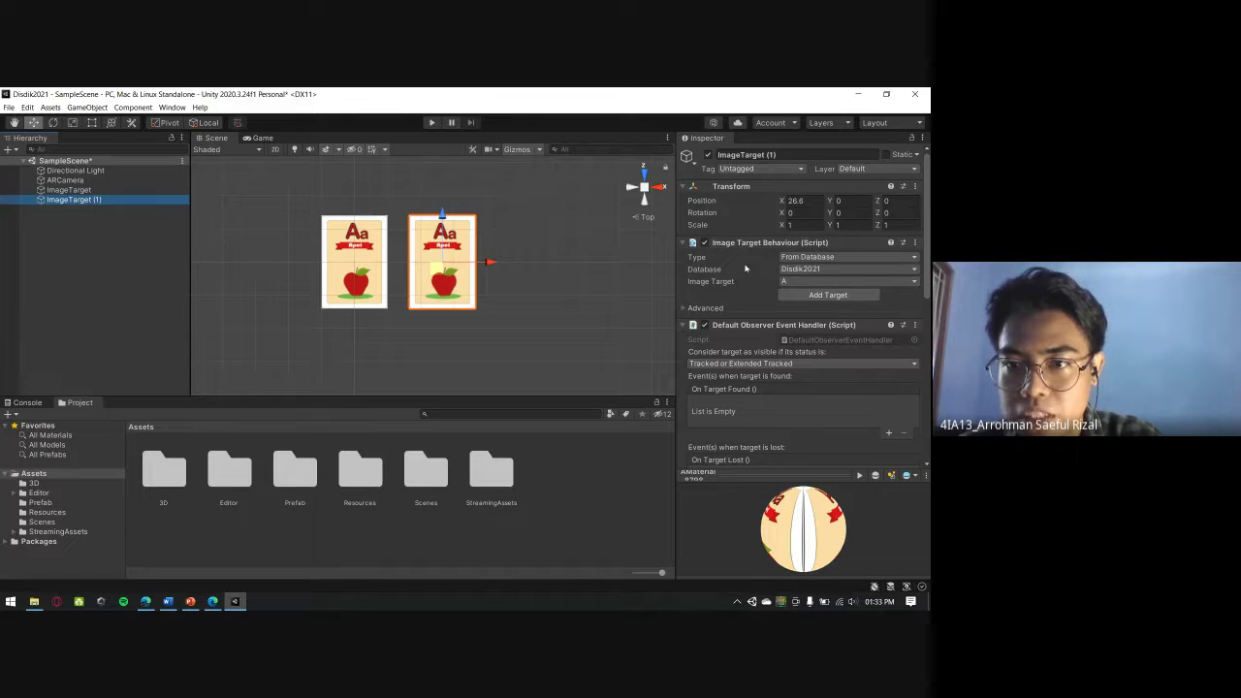
left_click(806, 281)
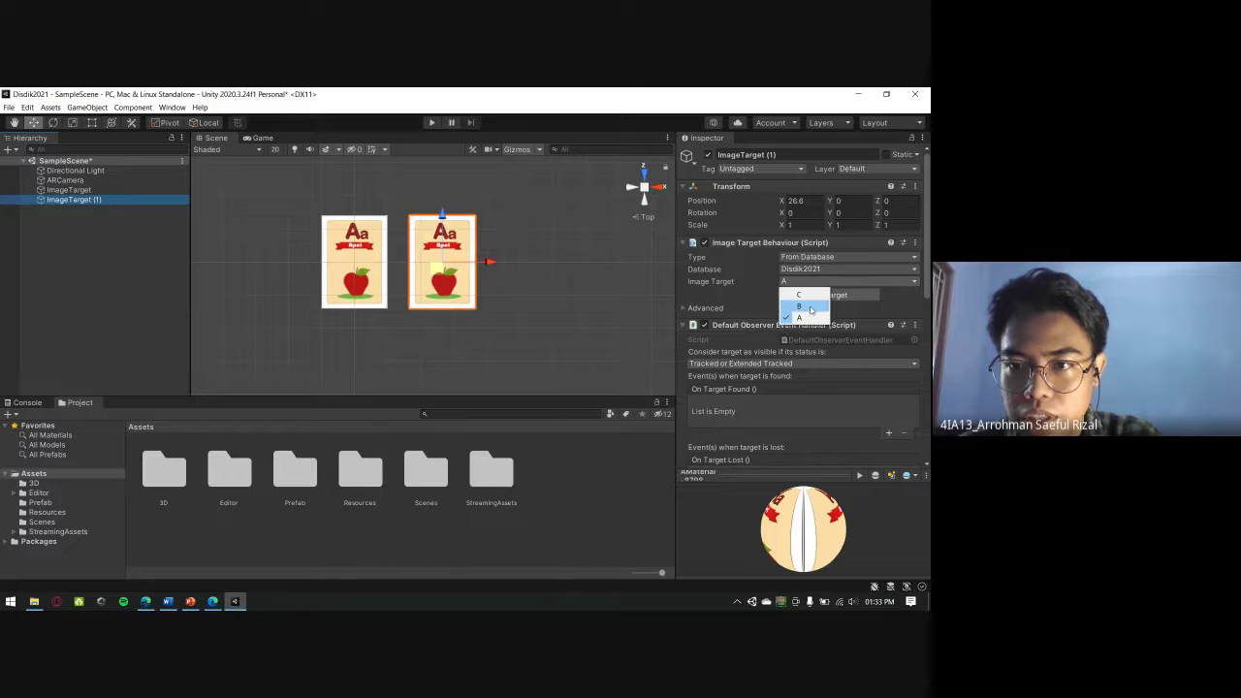
left_click(810, 307)
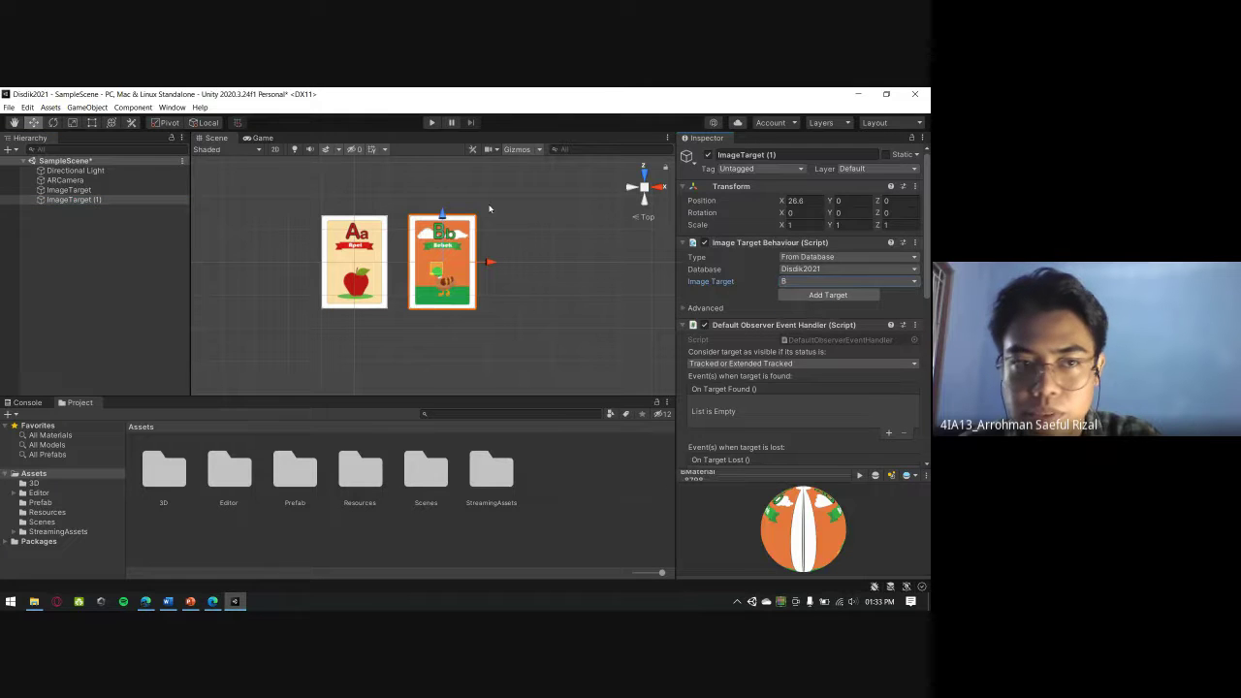
left_click(101, 203)
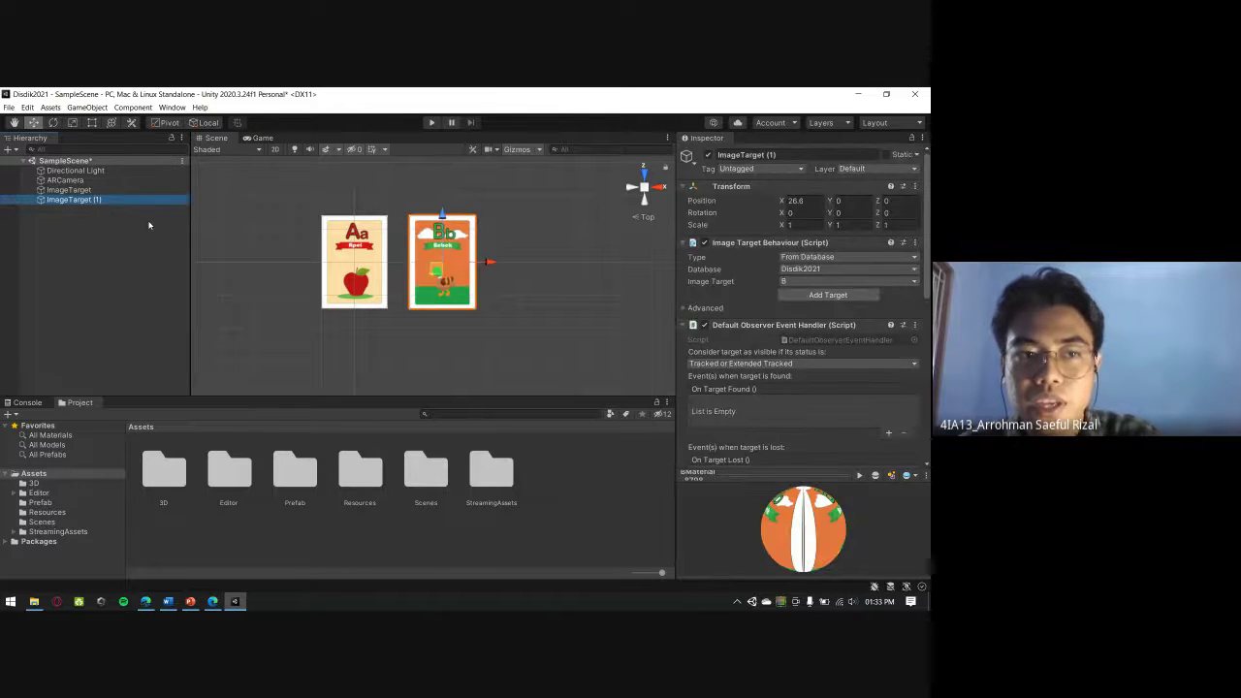
key("ctrl+d")
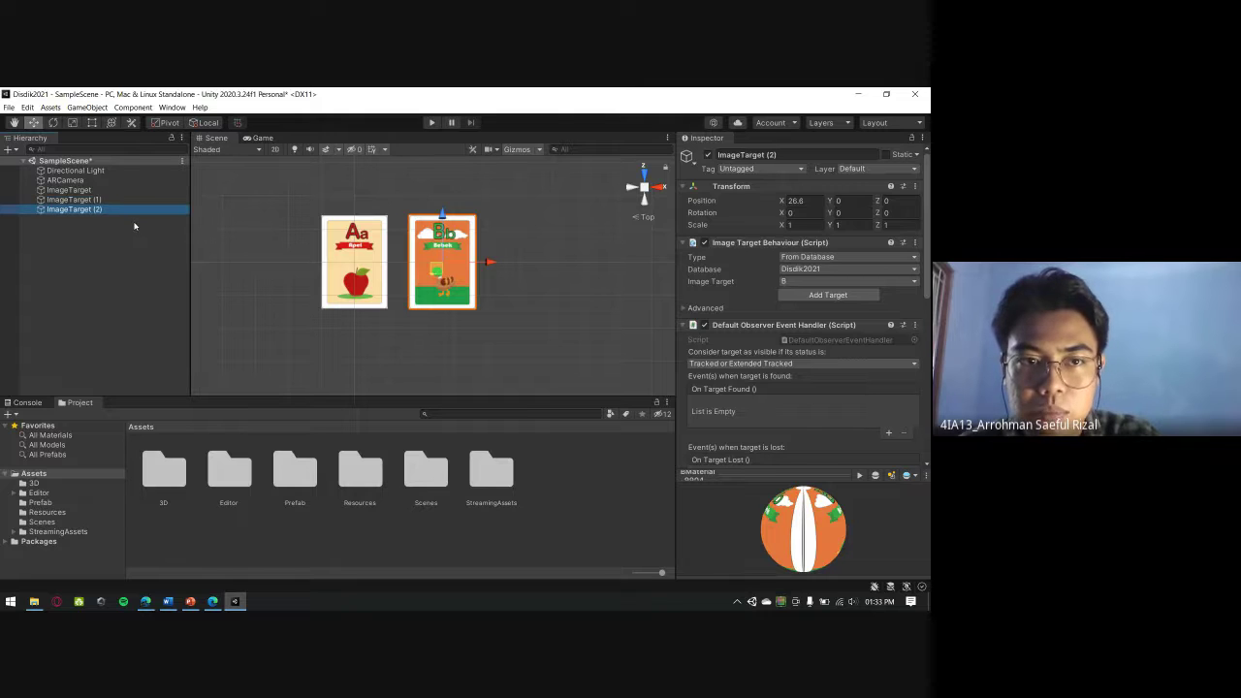
Move ImageTarget (2) right of the duck card and set its target to C.
left_click_drag(490, 266, 591, 272)
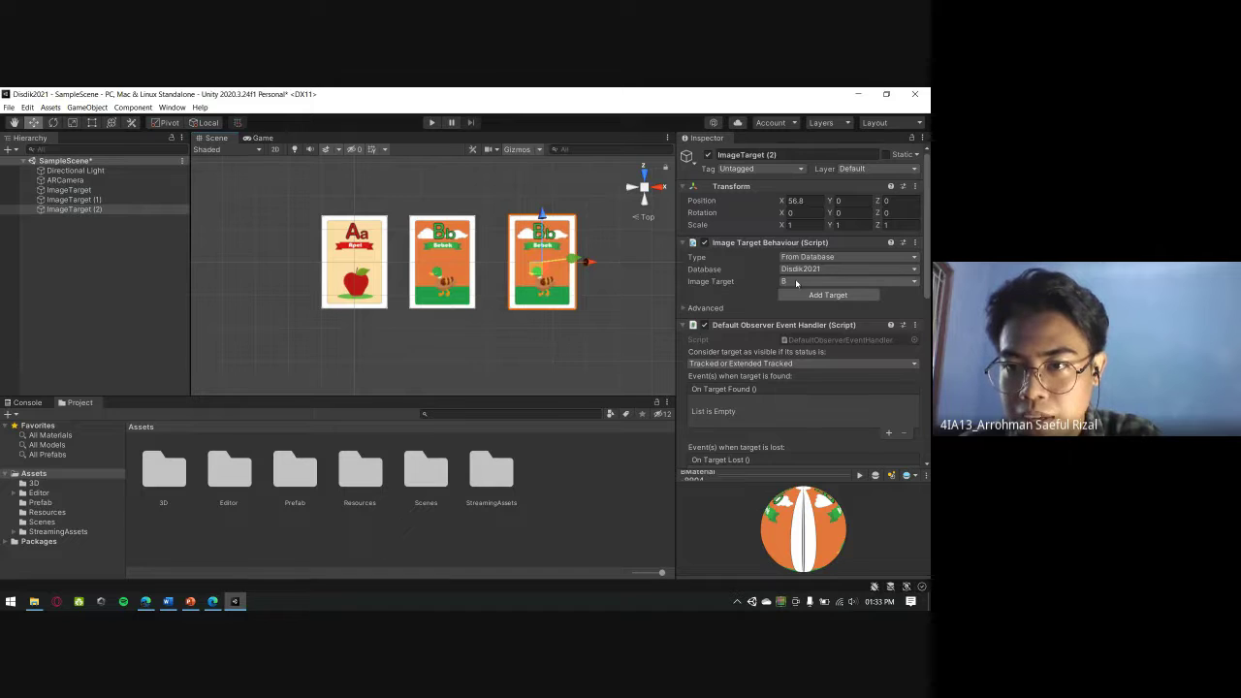
left_click(805, 281)
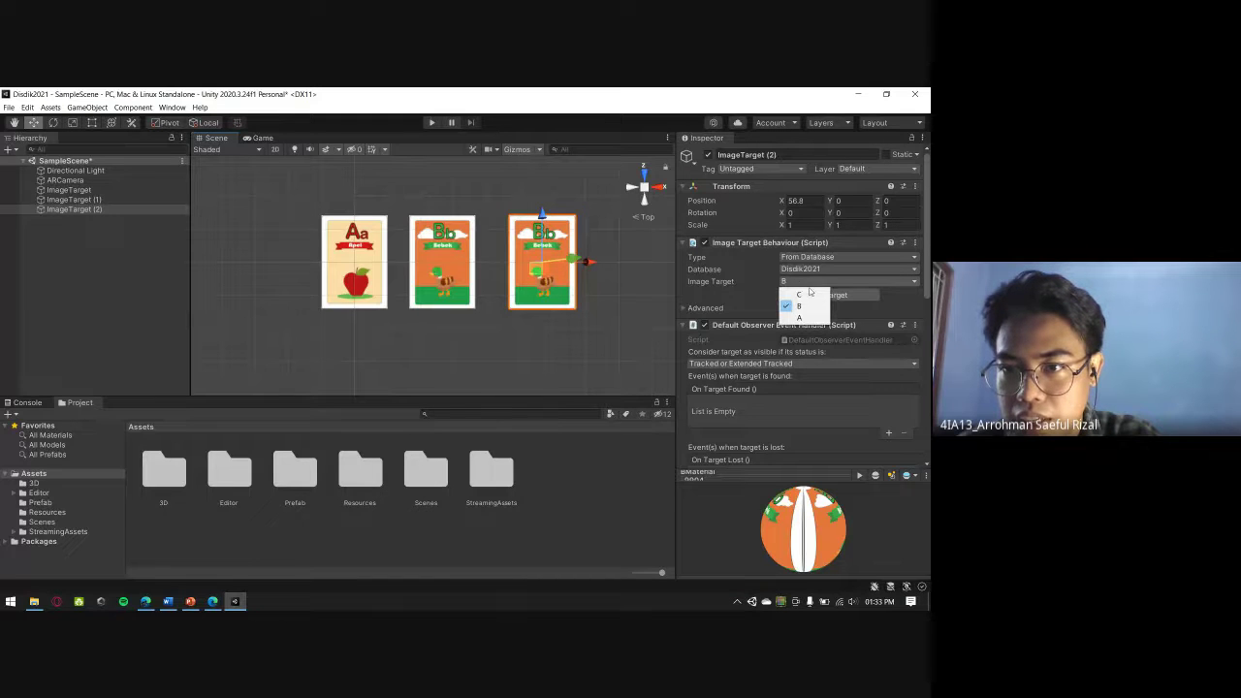
left_click(812, 295)
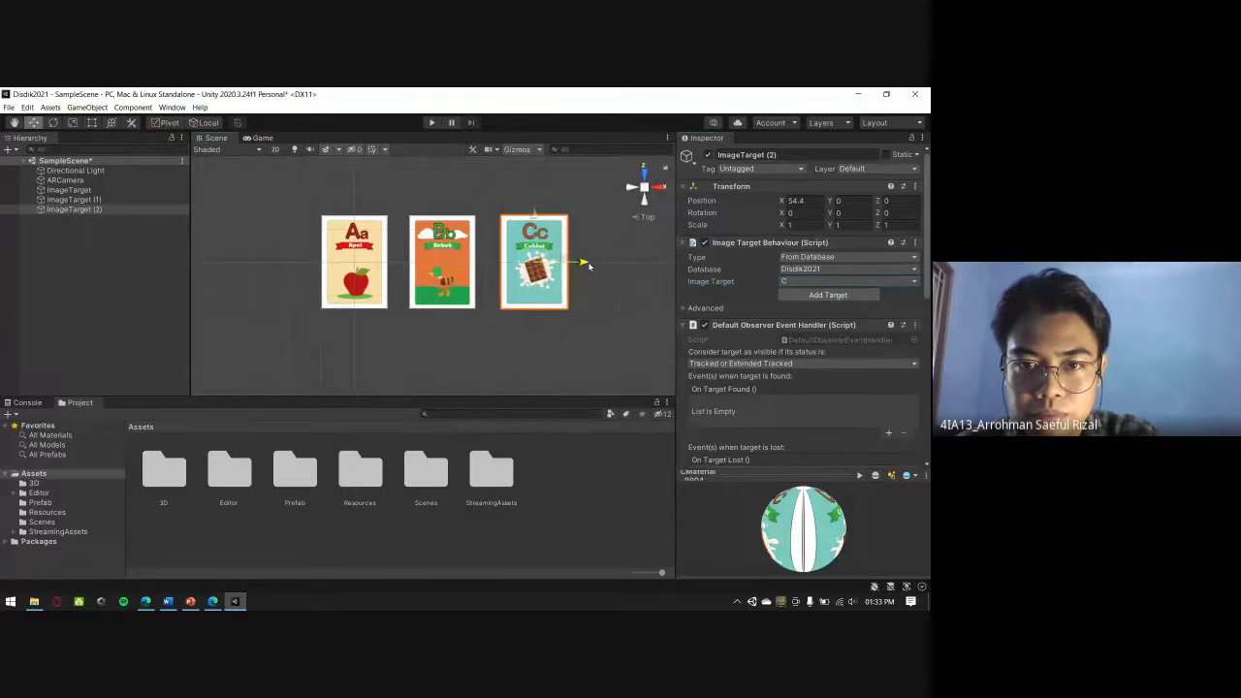
left_click(576, 306)
scroll(575, 306, "up", 1)
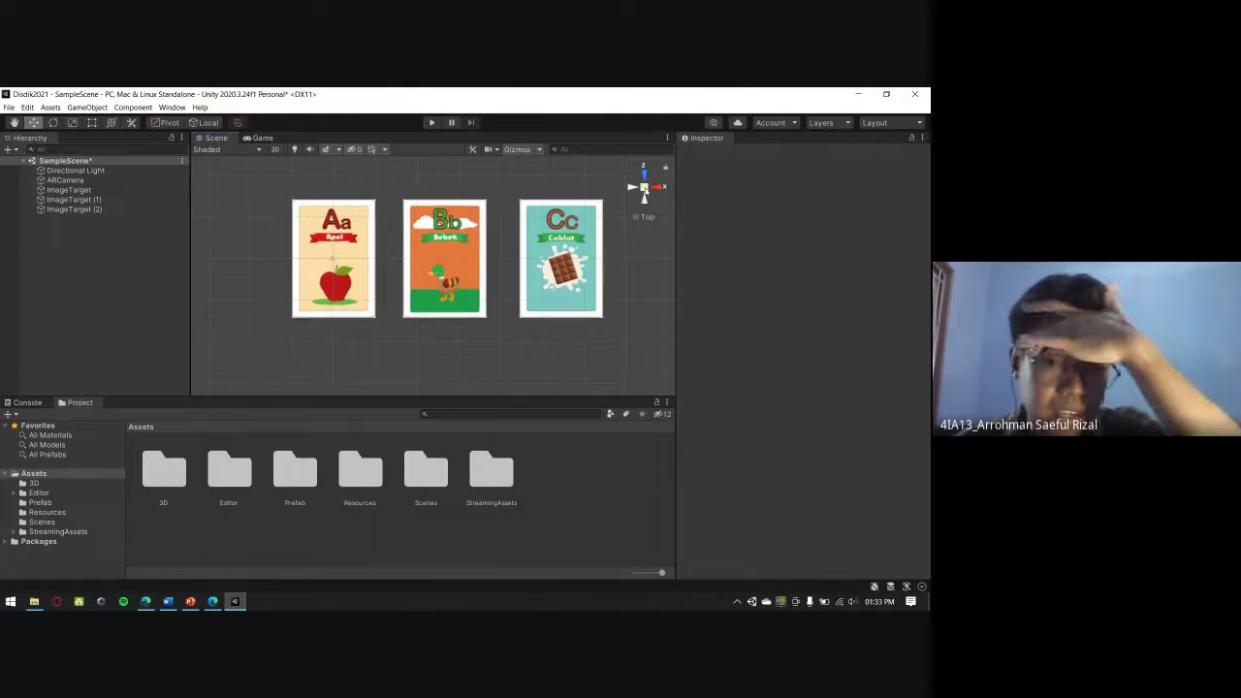
scroll(529, 247, "up", 1)
middle_click_drag(591, 252, 529, 246)
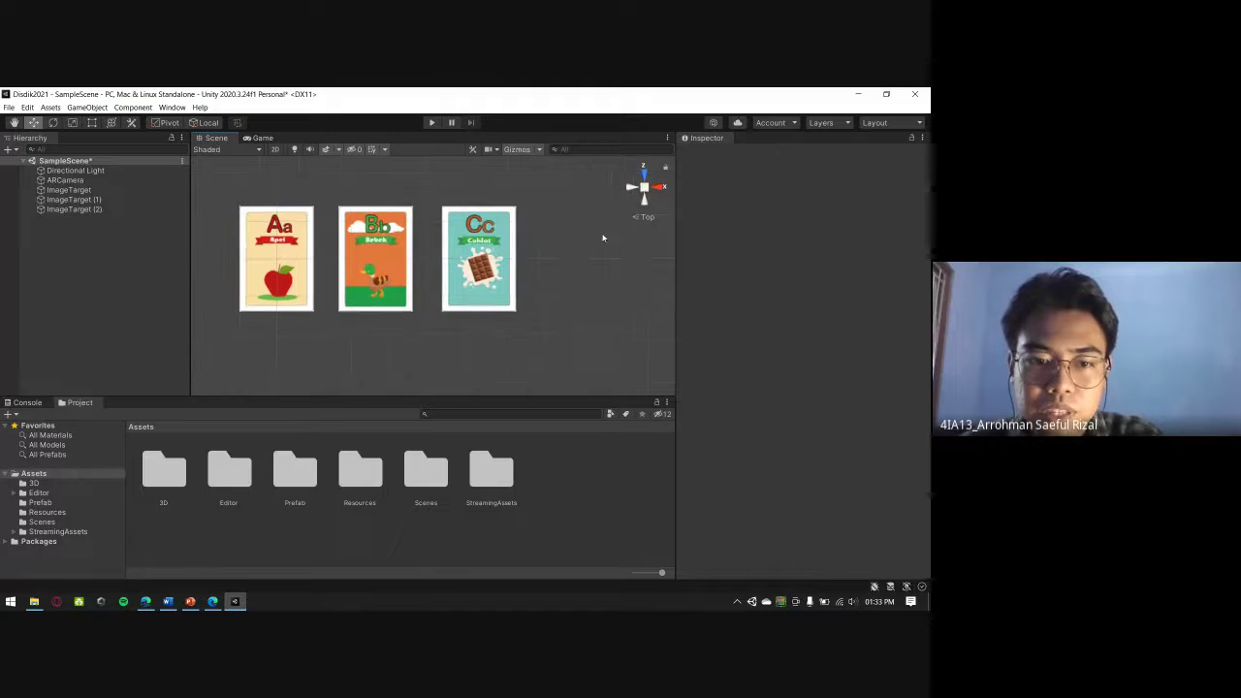
left_click_drag(518, 346, 453, 389, "alt")
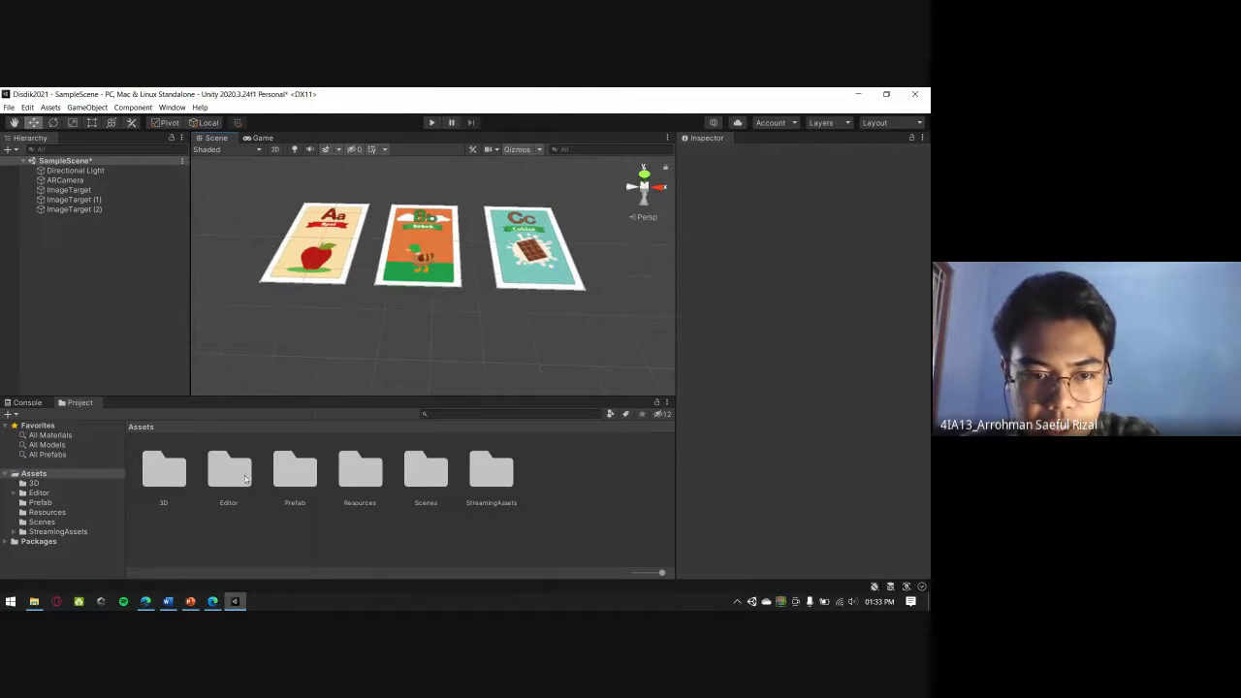
Browse the Prefab and 3D folders, inspecting the A, Apel, Bebek and Coklat models.
left_click(316, 482)
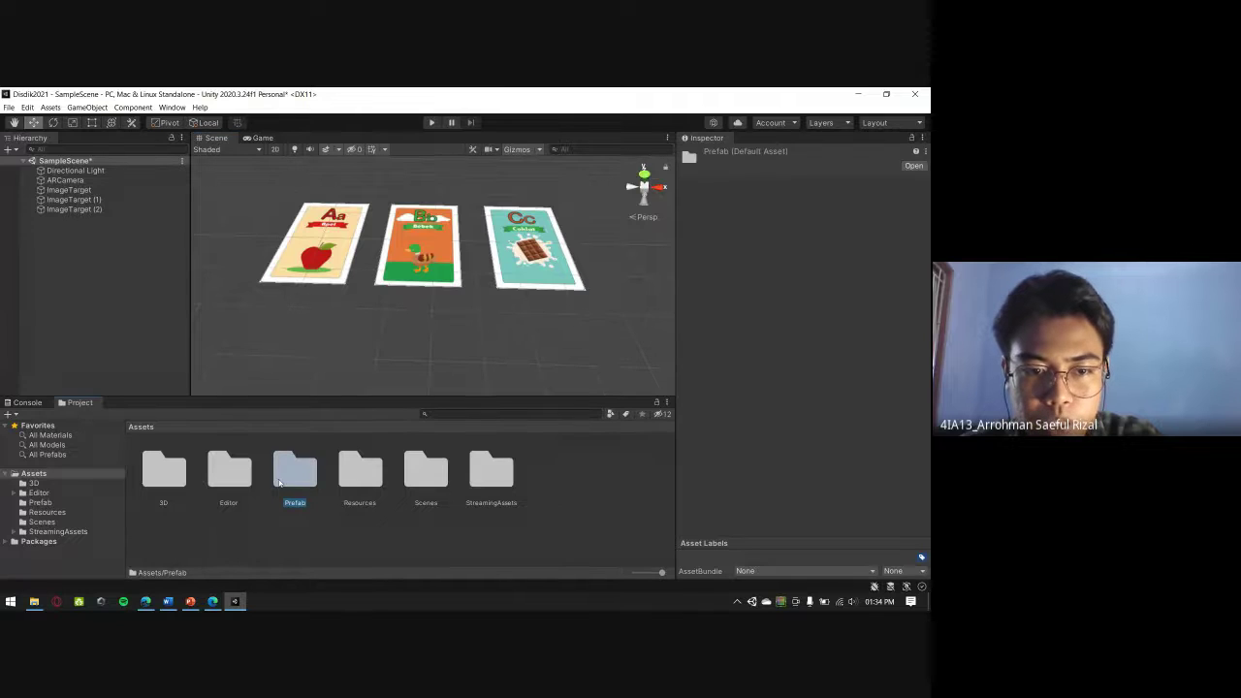
double_click(279, 482)
left_click(153, 479)
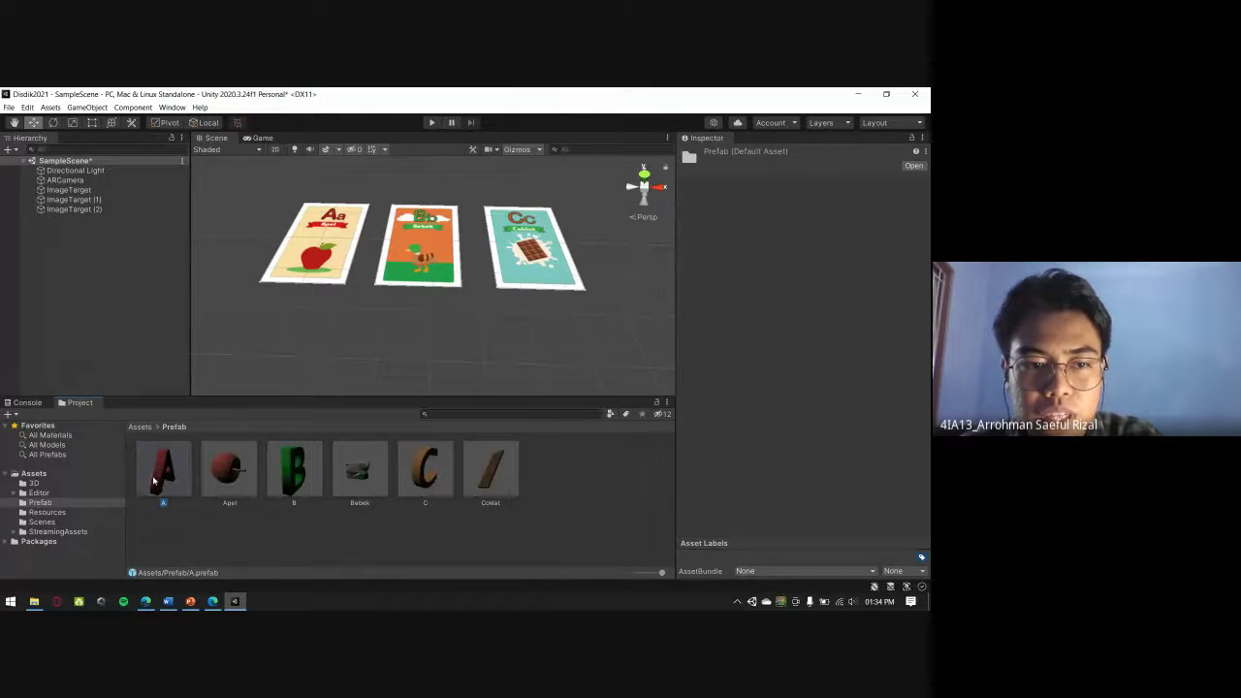
left_click(139, 427)
double_click(161, 472)
left_click(163, 470)
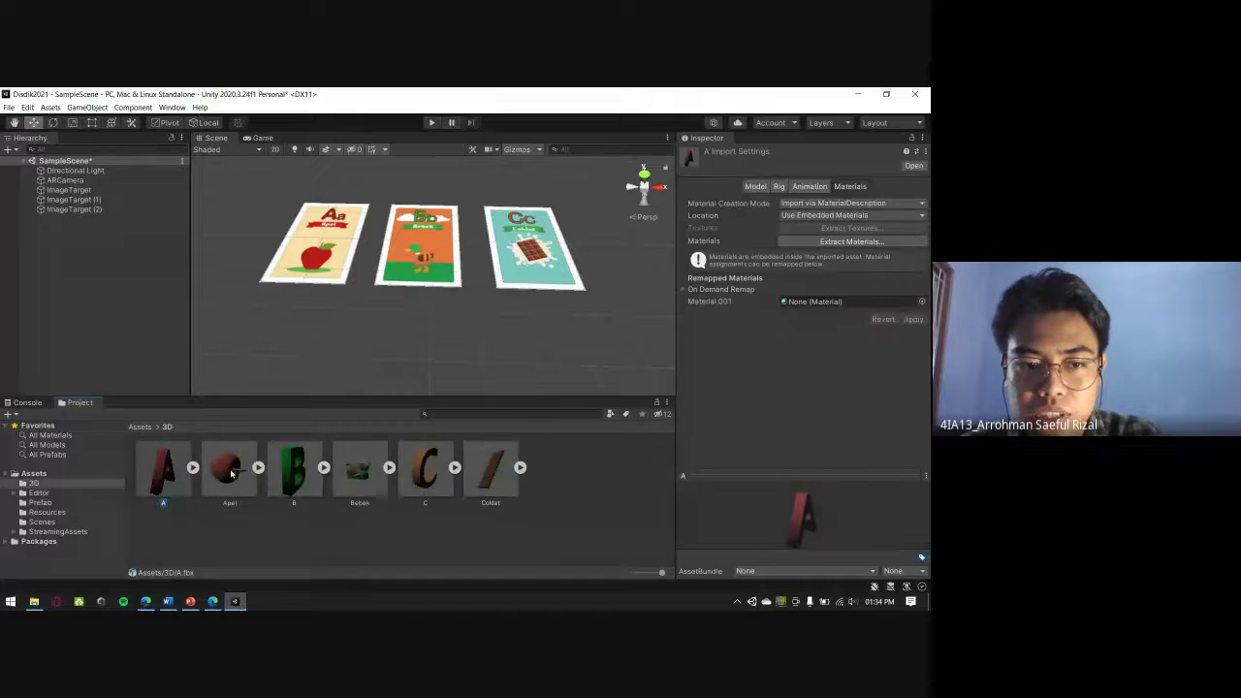
left_click(229, 471)
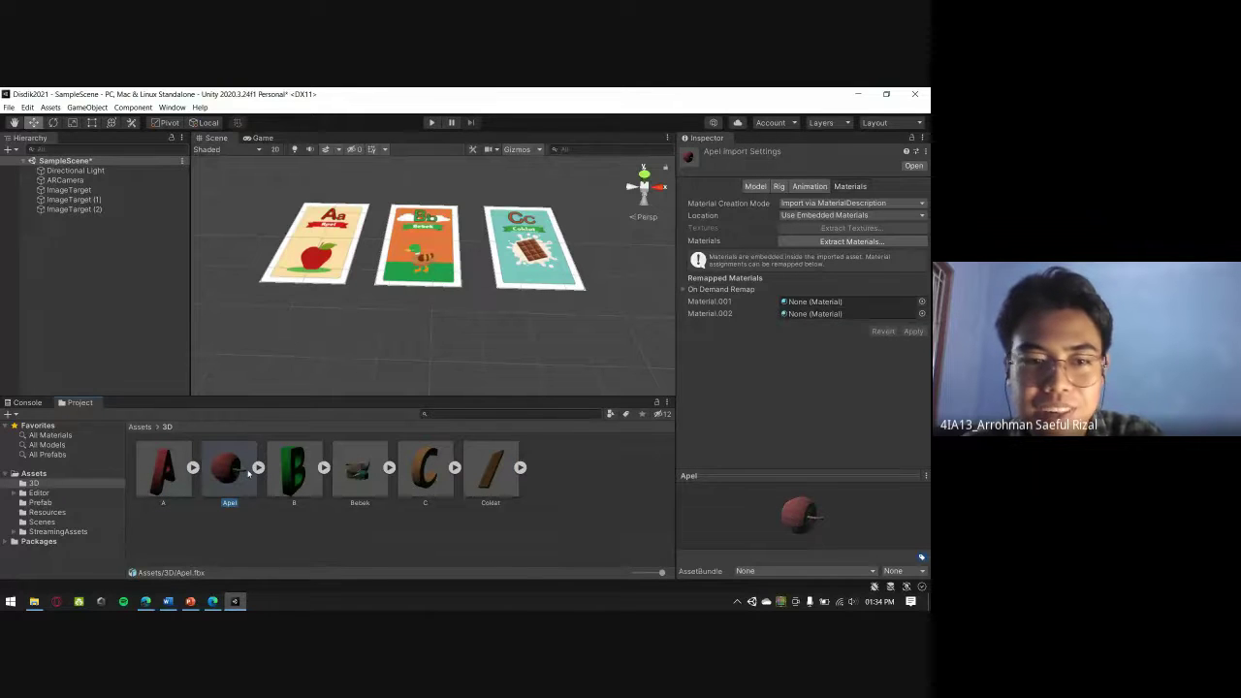
left_click(359, 470)
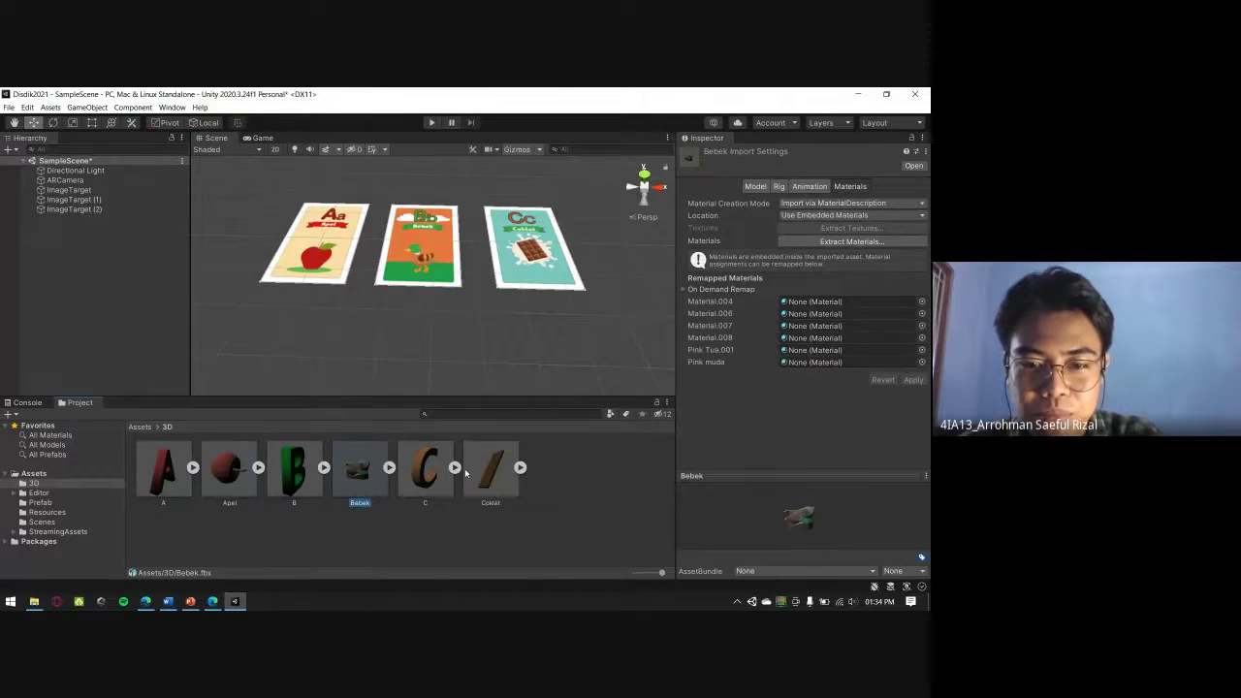
left_click(490, 470)
left_click(215, 475)
left_click(139, 426)
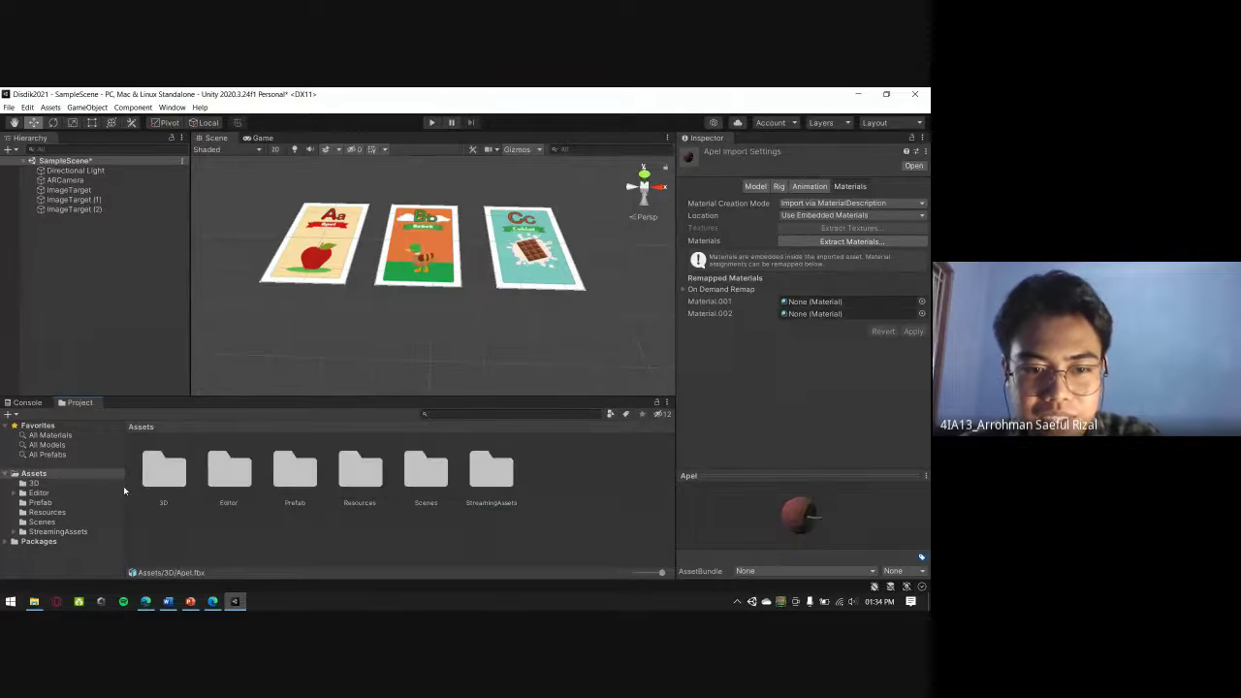
Drag the 3D letter A model onto the apple card's ImageTarget as a child.
double_click(302, 479)
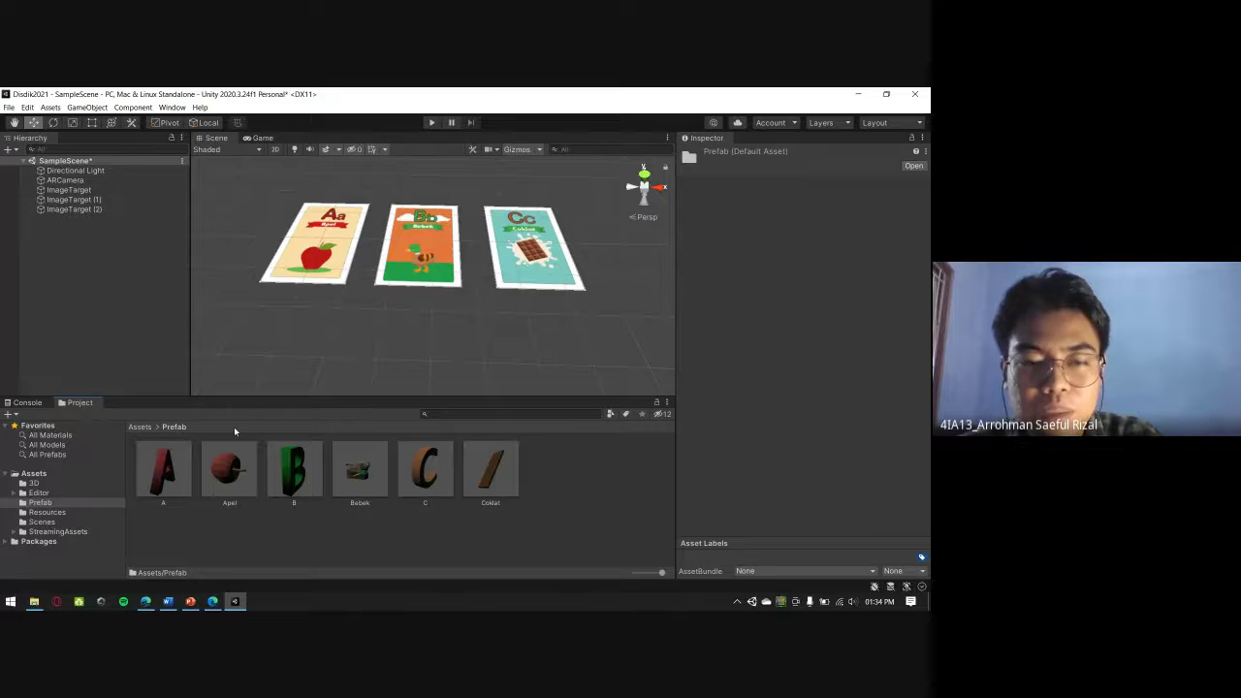
left_click_drag(165, 470, 229, 471)
left_click(541, 366)
left_click(139, 426)
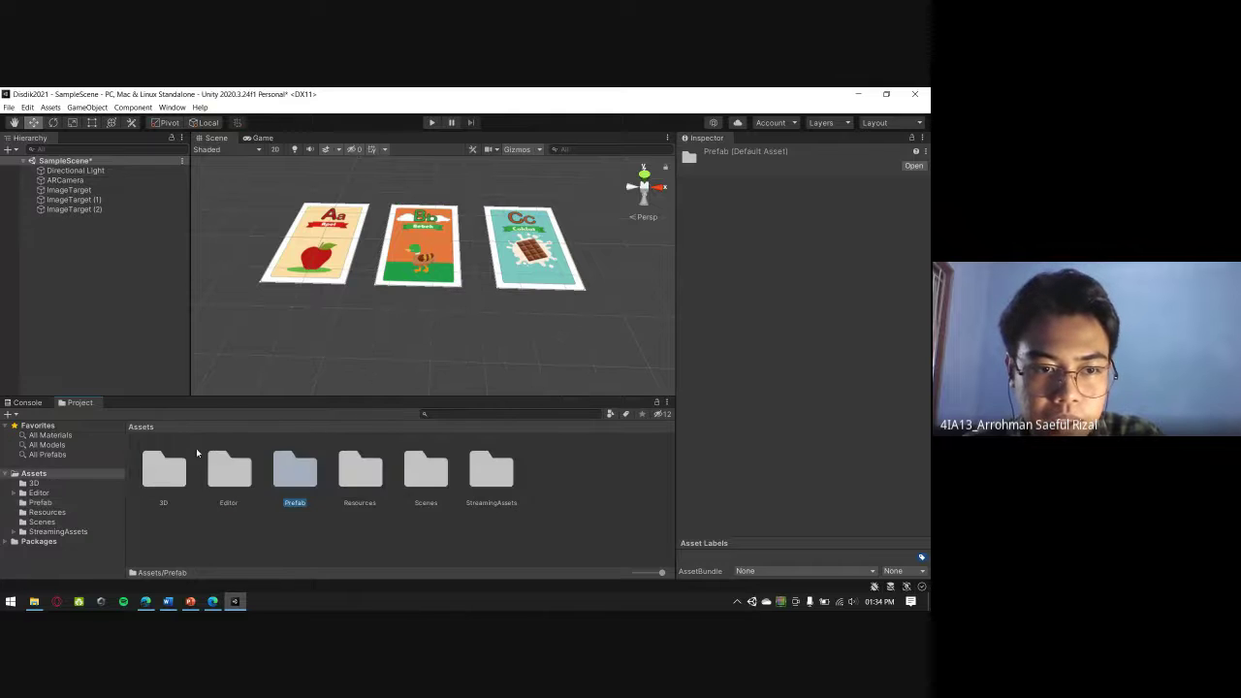
double_click(163, 470)
left_click_drag(174, 475, 78, 190)
Frame the letter A and set its X, Y and Z scale to 1000.
key("f")
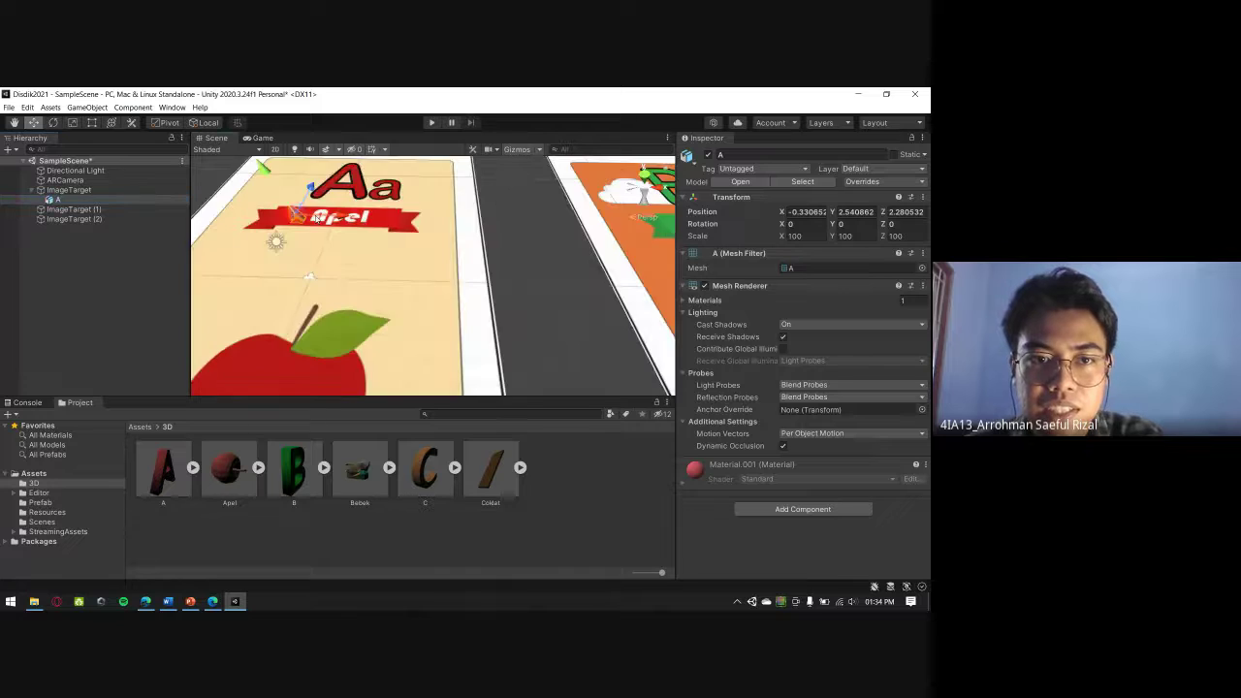
left_click(813, 238)
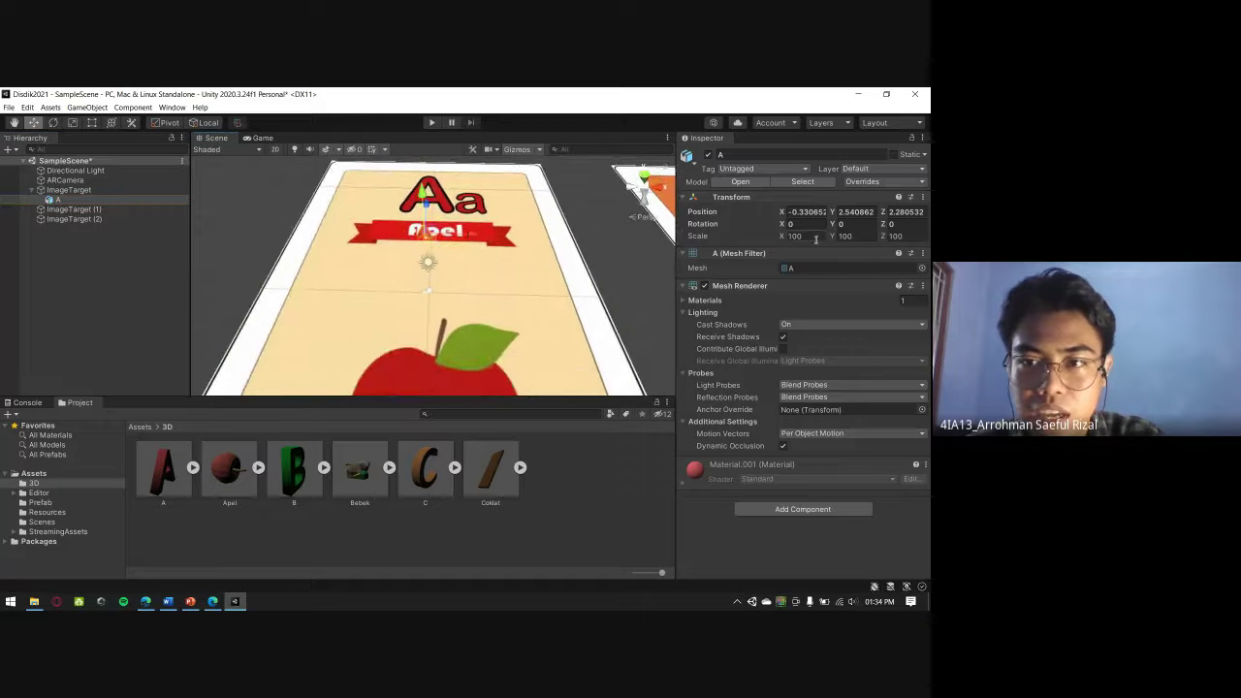
type("10000")
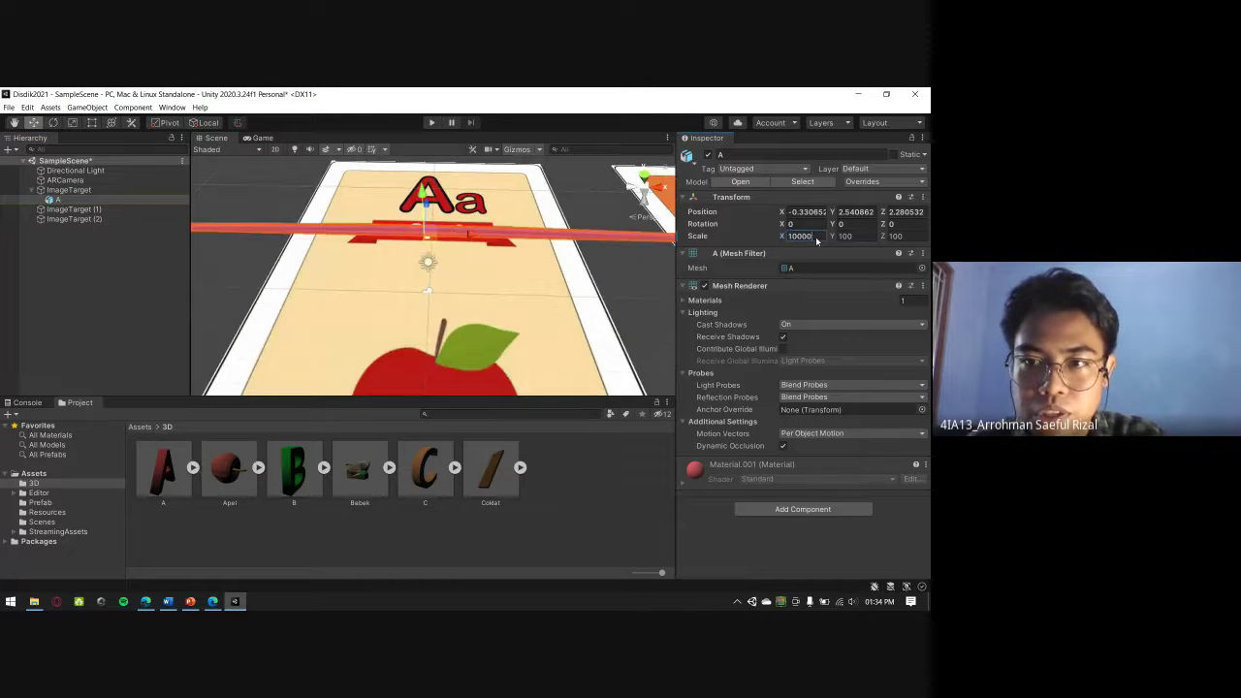
key("Return")
key("Tab")
type("1000")
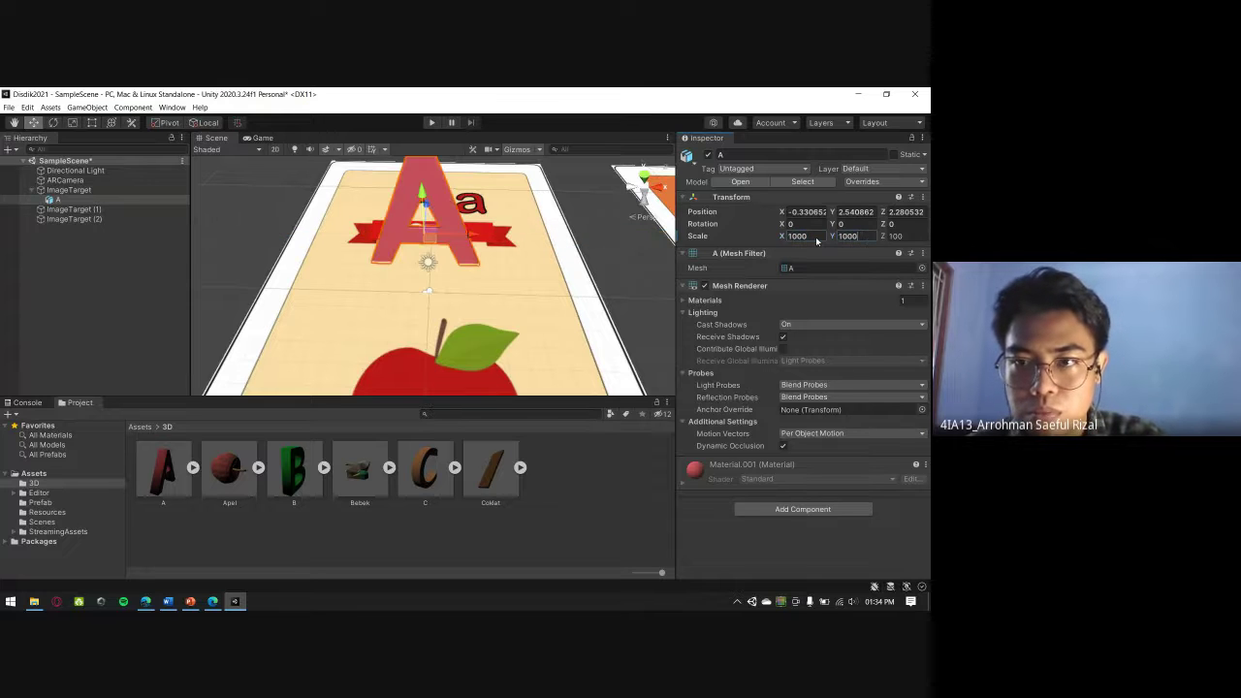
key("Tab")
type("1000")
Raise the A above the apple card and save it as a prefab.
scroll(424, 231, "down", 1)
left_click_drag(423, 230, 659, 252)
scroll(424, 170, "down", 3)
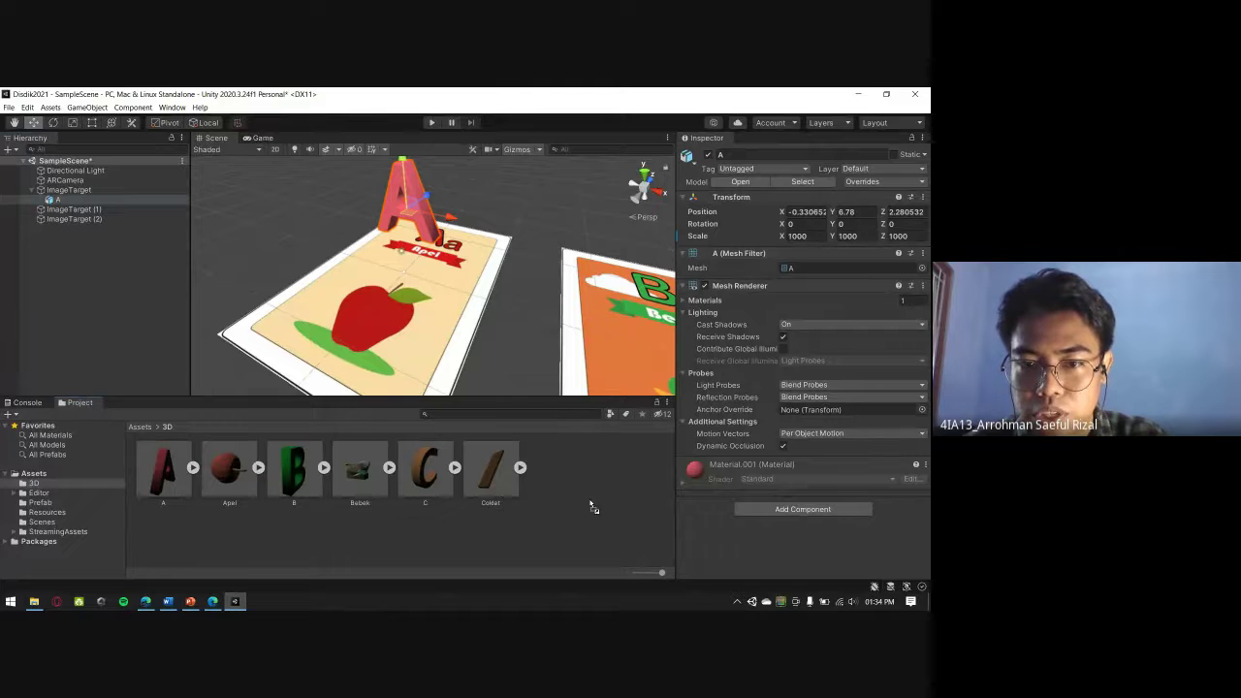
left_click_drag(588, 488, 587, 487)
Create the A prefab as an original, then delete the duplicate A.prefab.
left_click(440, 368)
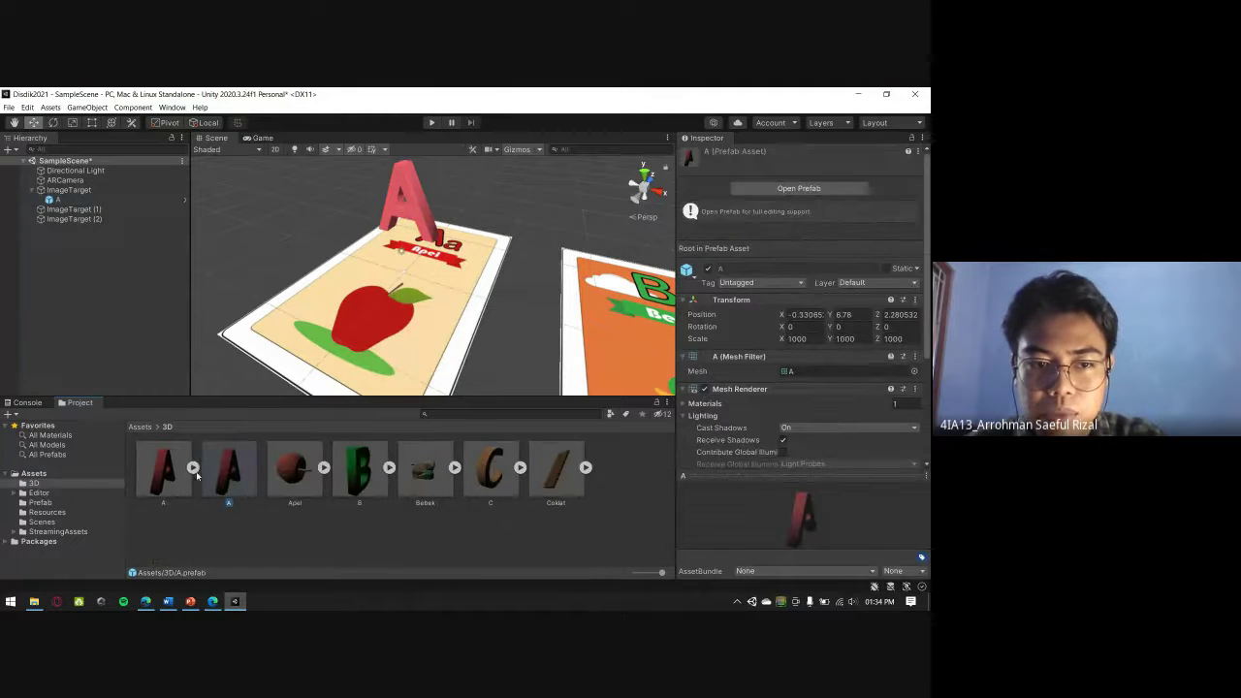
left_click(261, 546)
left_click(229, 470)
key("Delete")
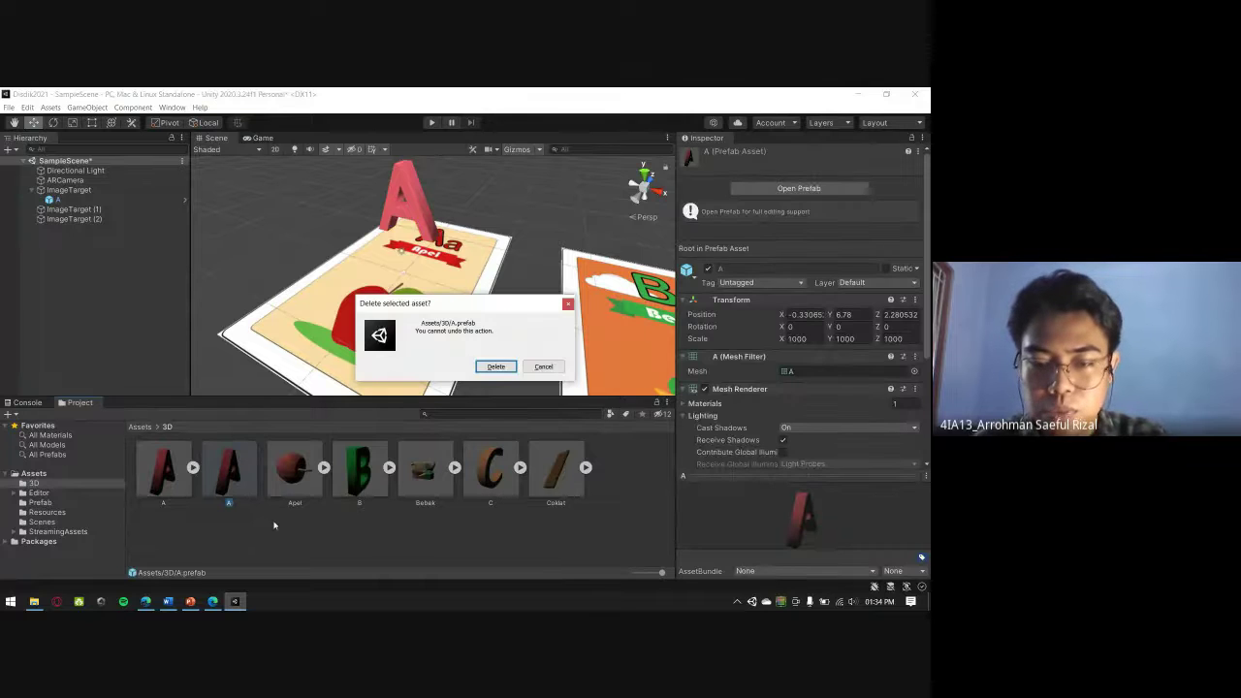
key("Return")
Remove the letter A model from the apple card and open the Prefab folder.
left_click(140, 427)
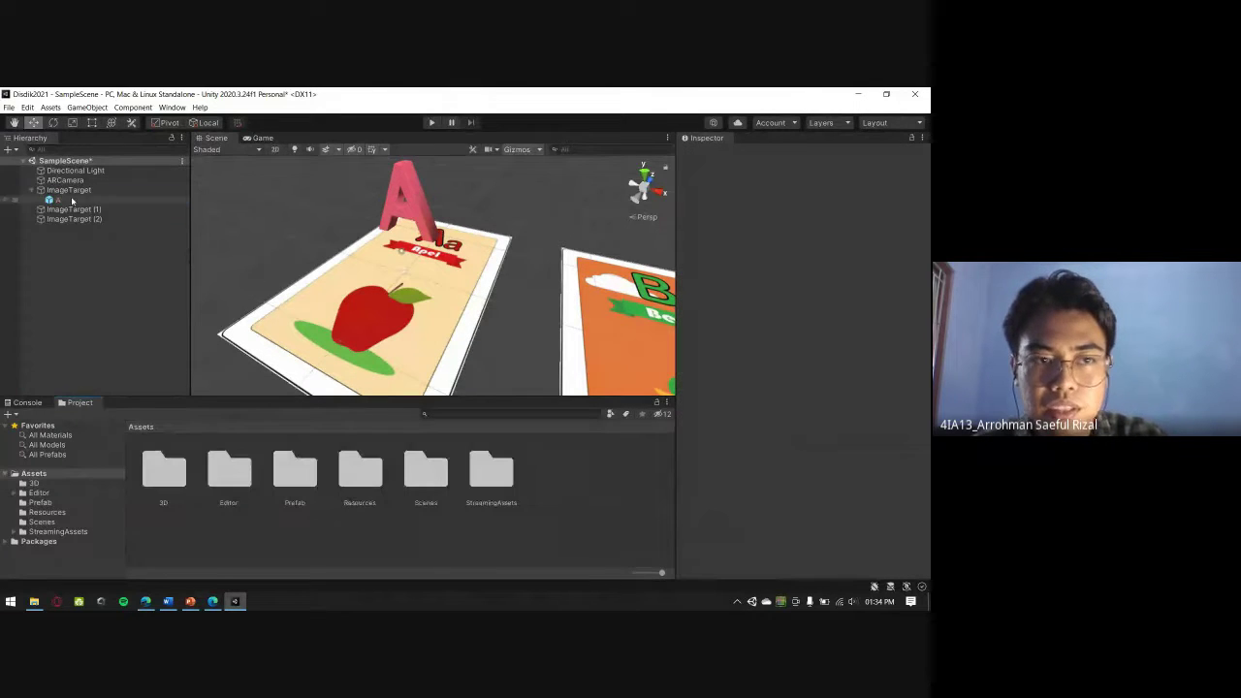
left_click(402, 204)
key("Delete")
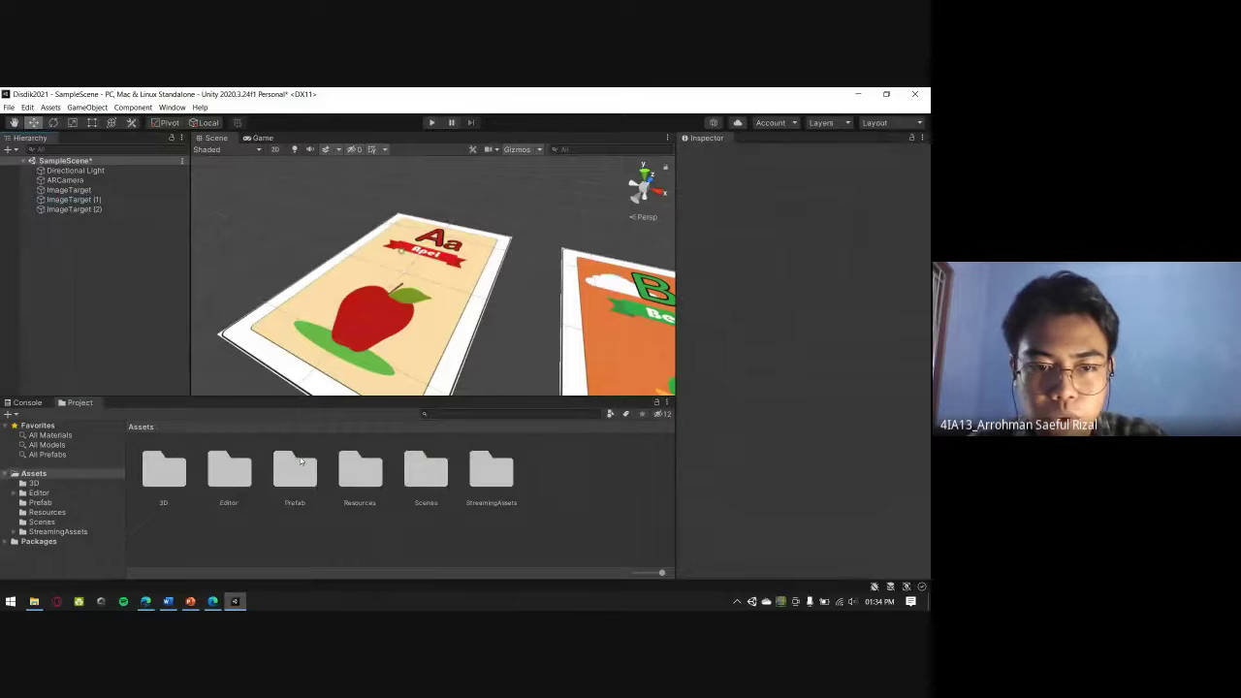
double_click(296, 473)
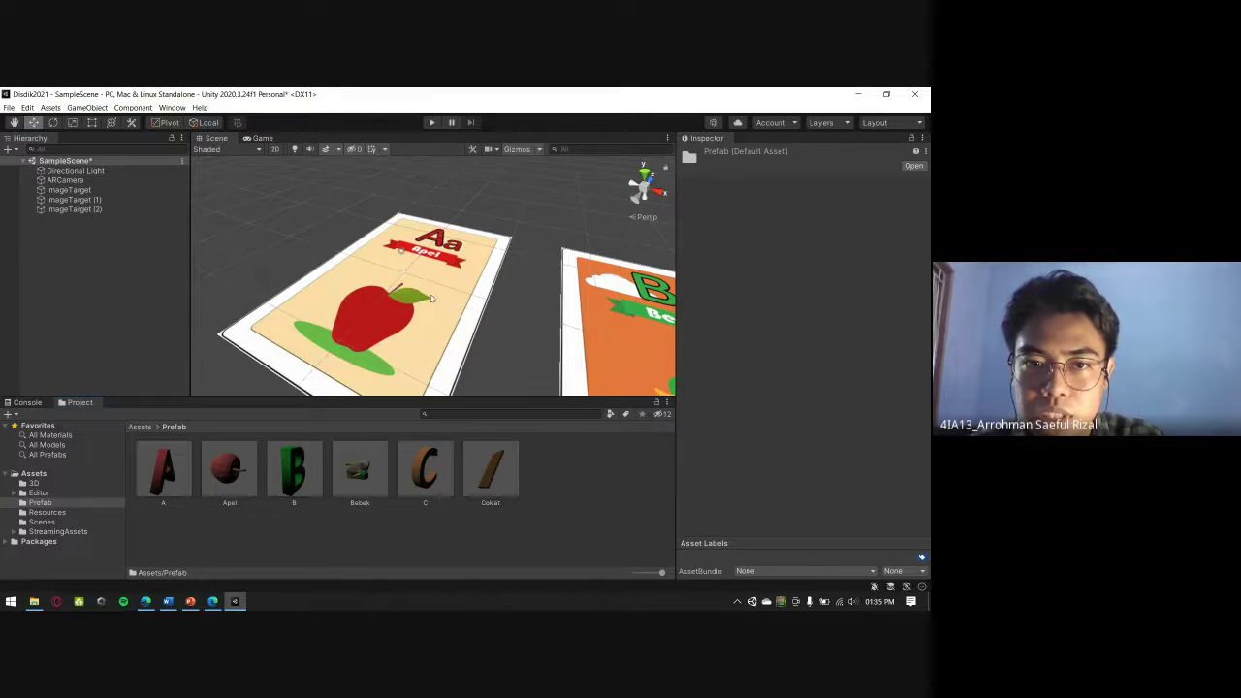
Drag the Apel apple prefab onto the first ImageTarget so it stands on the apple card.
left_click_drag(431, 298, 310, 434, "alt")
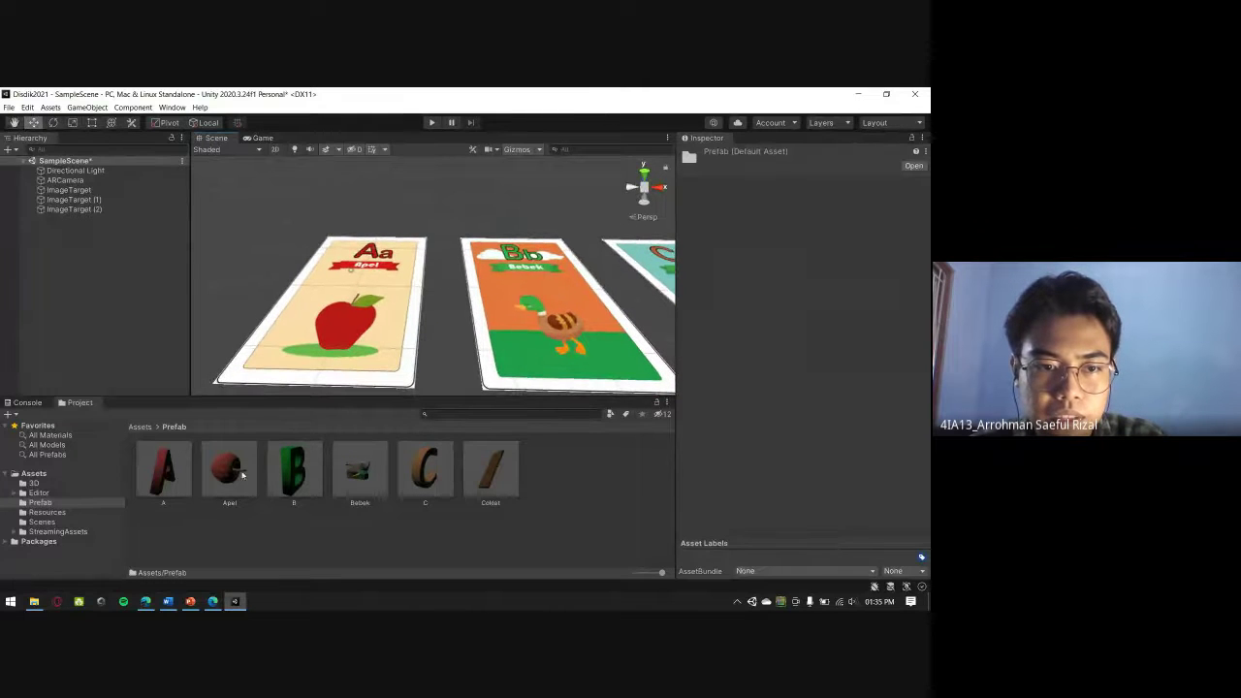
left_click_drag(237, 480, 88, 192)
scroll(472, 224, "down", 3)
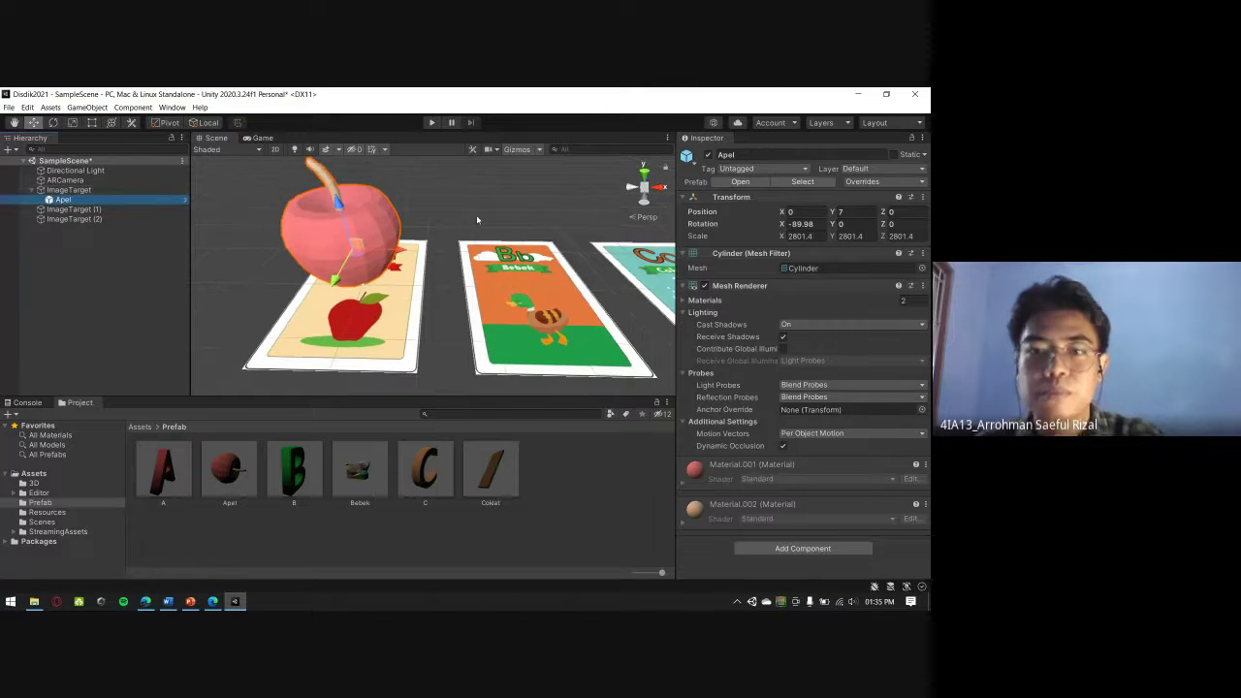
left_click(472, 224)
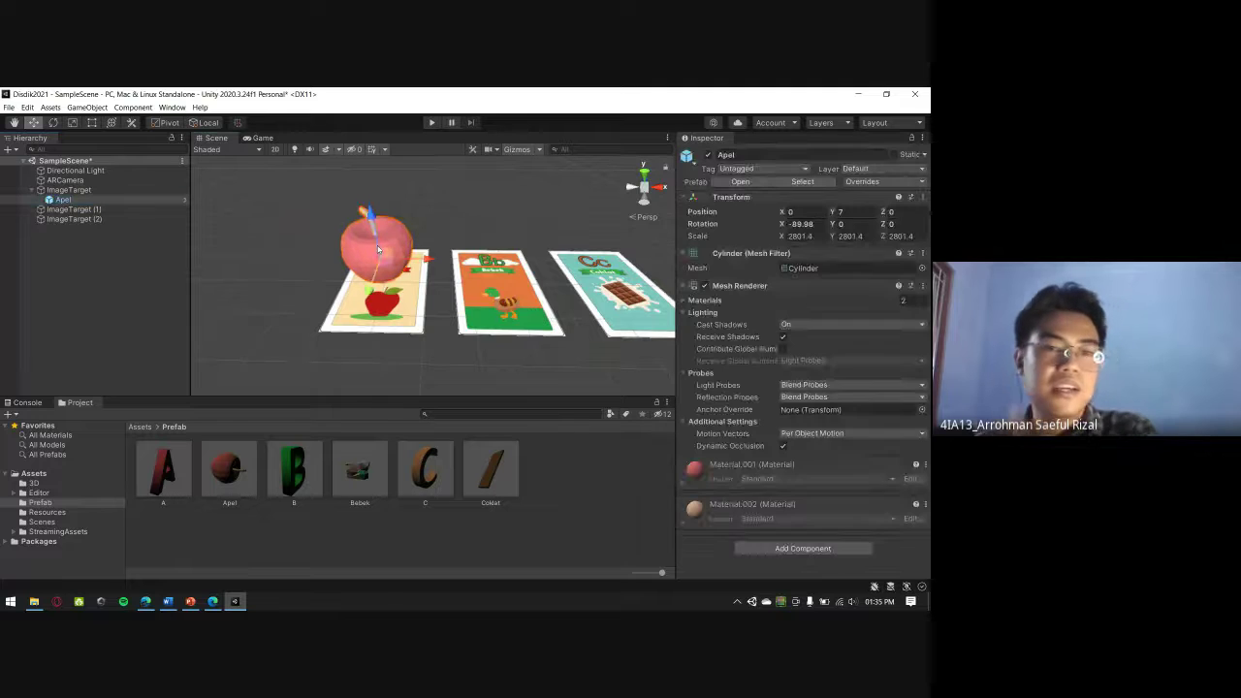
left_click(428, 235)
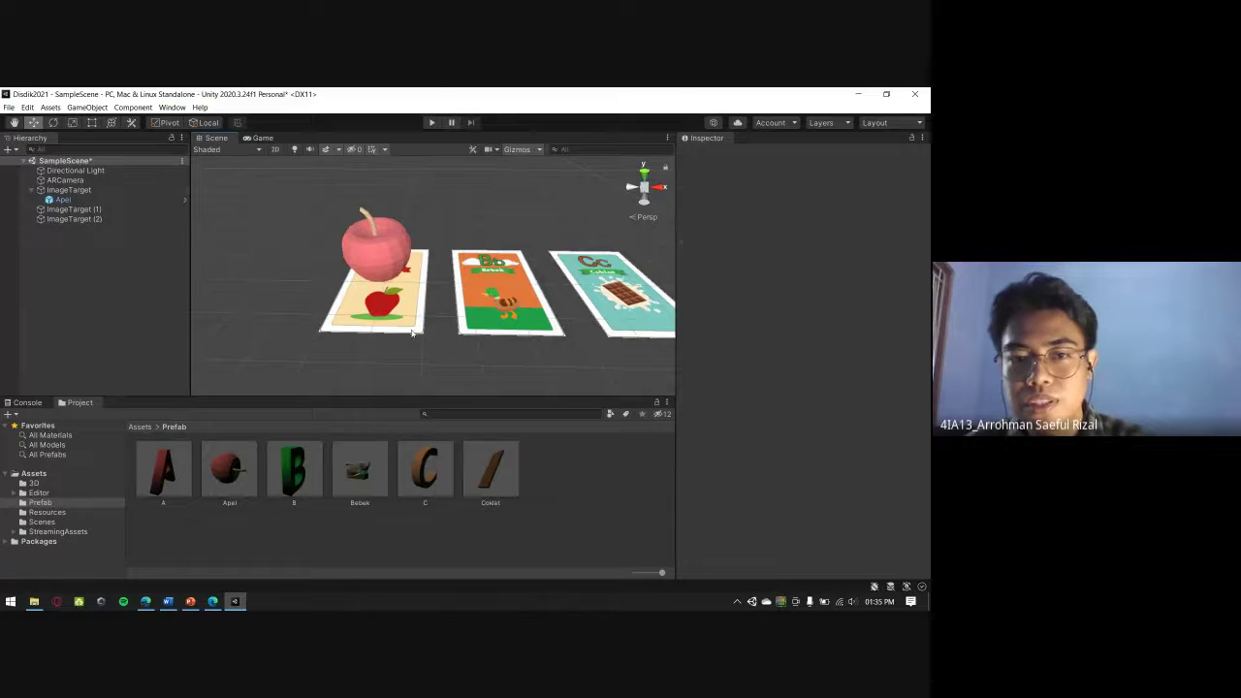
left_click(383, 309)
right_click_drag(383, 309, 263, 274)
left_click(260, 271)
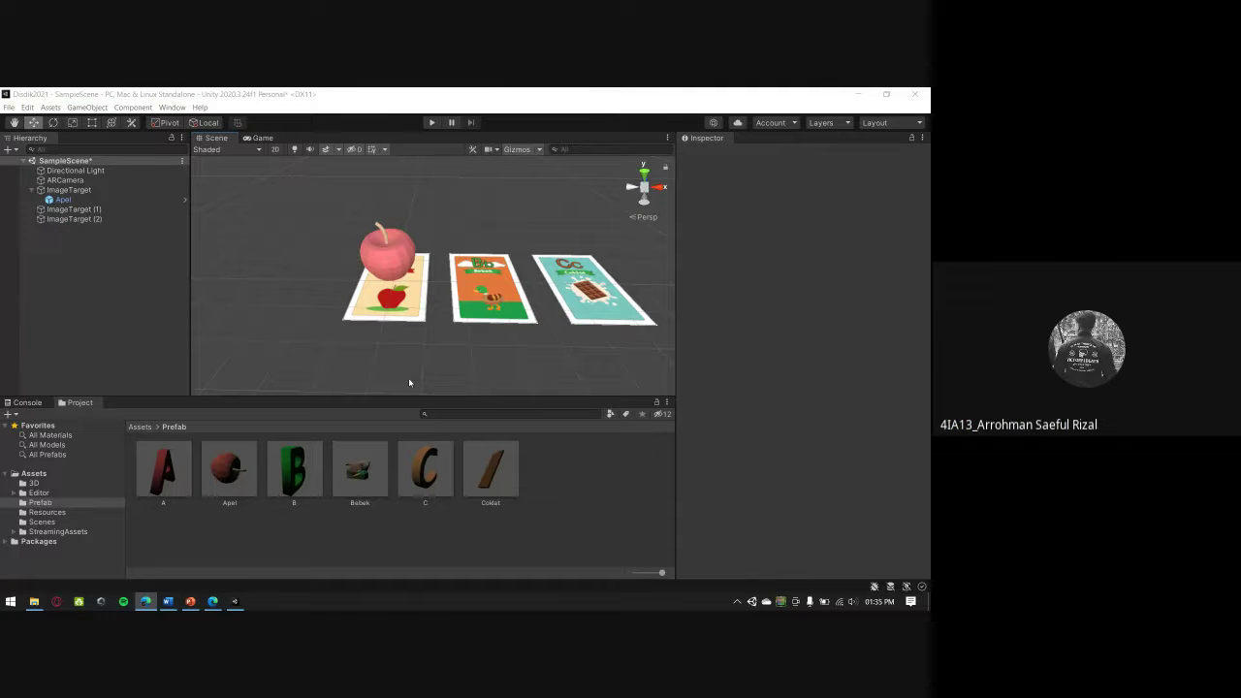
left_click(65, 180)
left_click(906, 484)
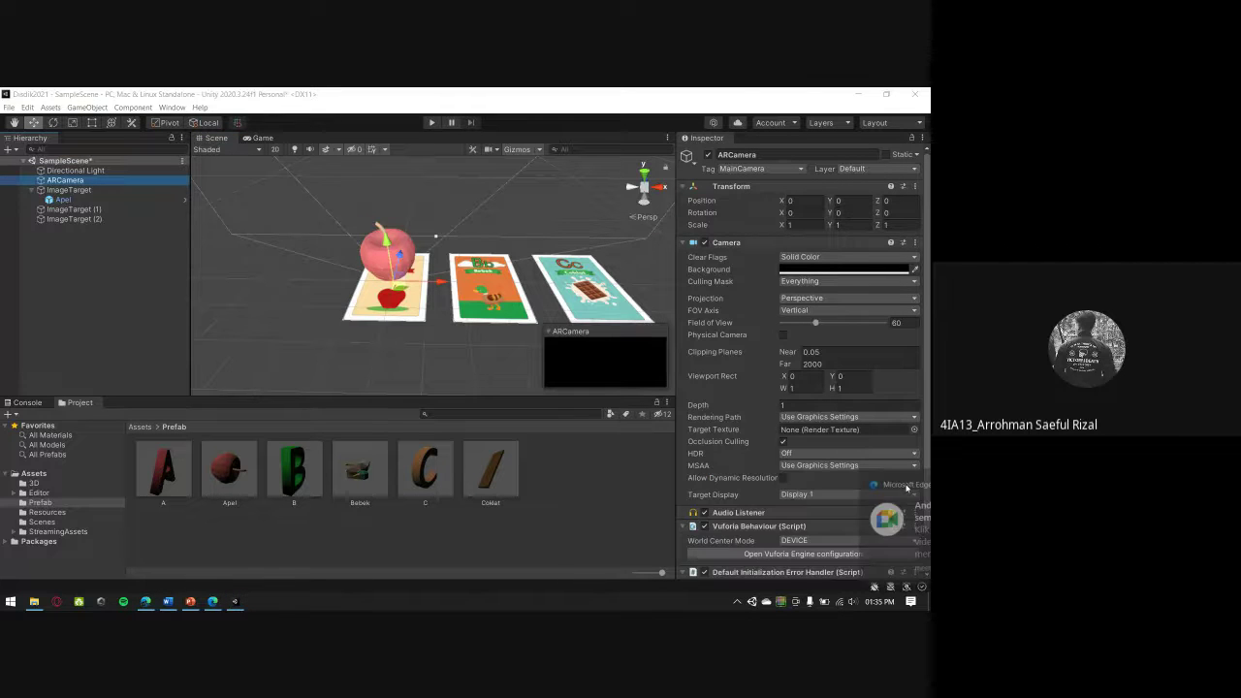
left_click(808, 559)
left_click(109, 191)
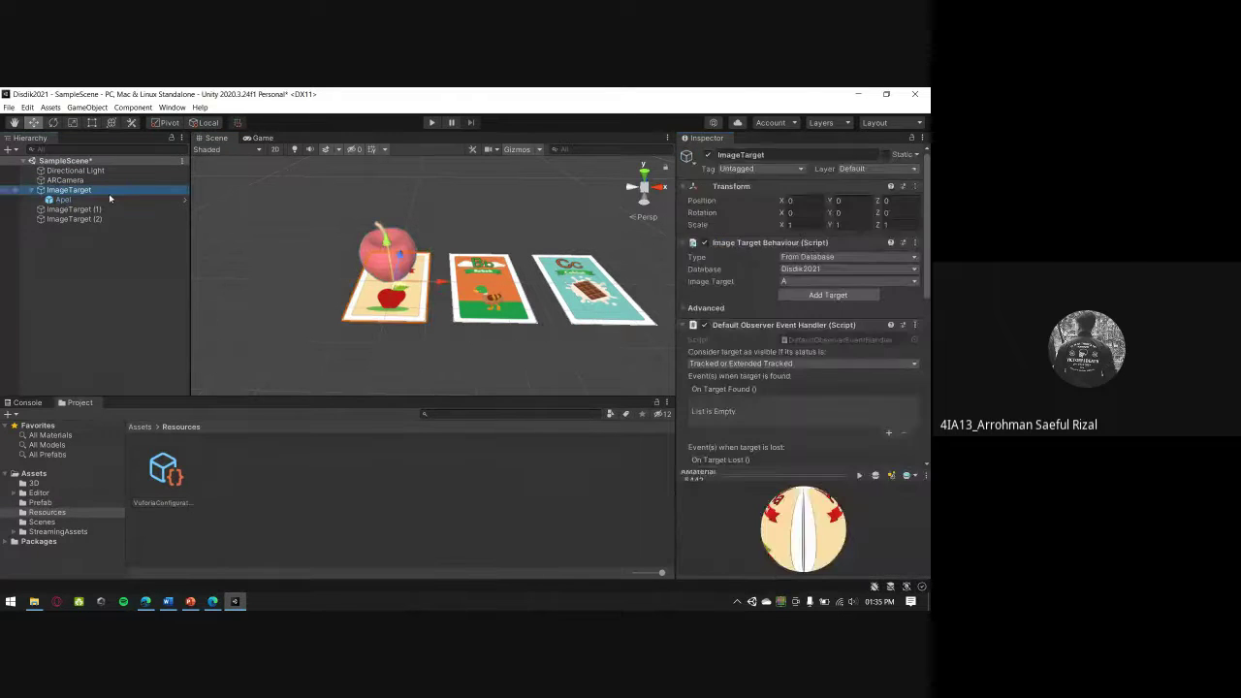
left_click(109, 200)
left_click(97, 181)
key("alt+Tab")
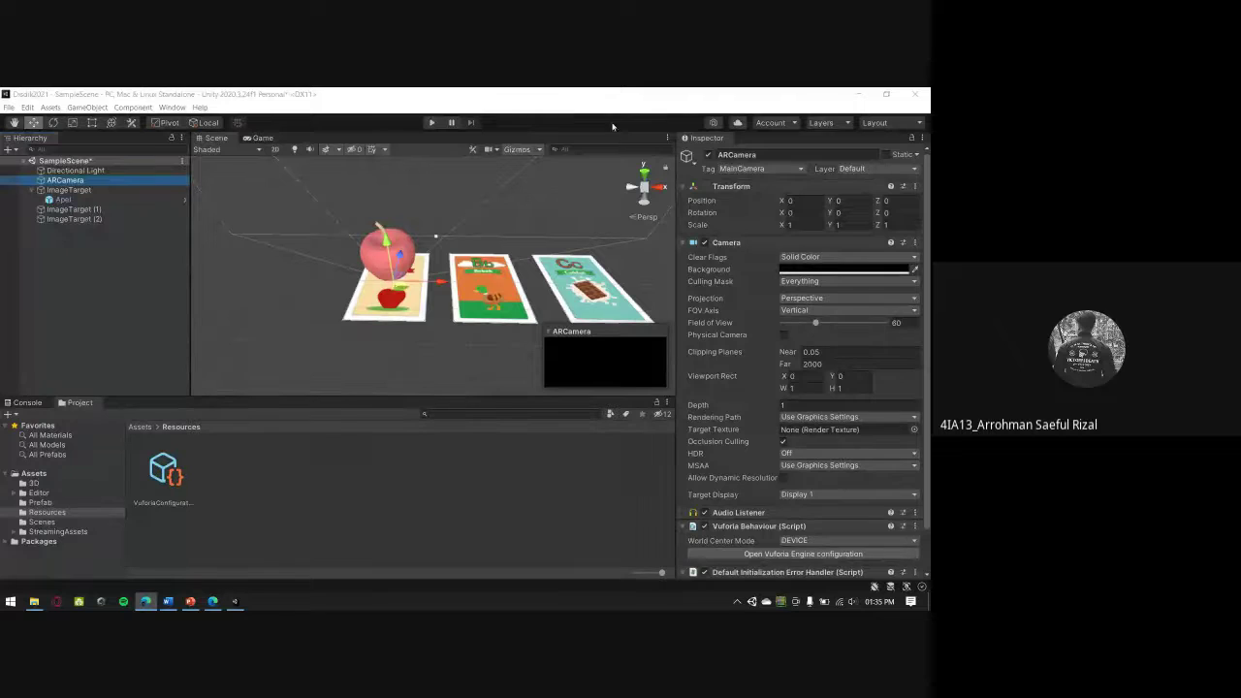
left_click(433, 123)
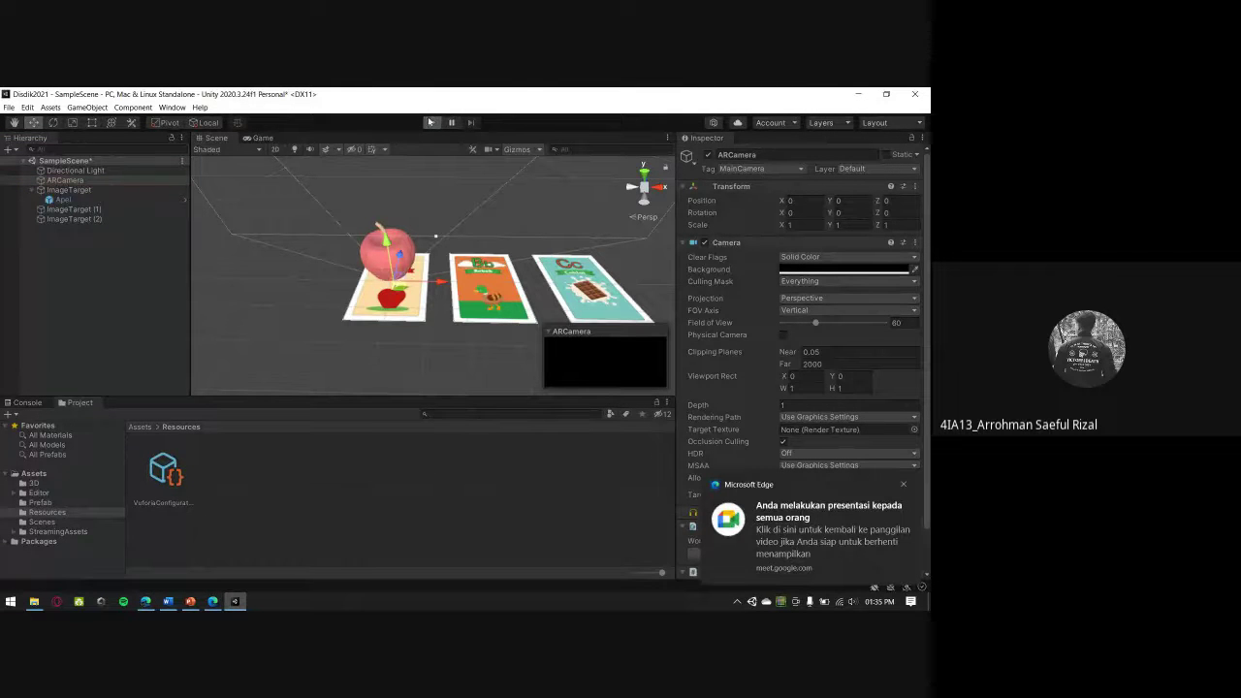
left_click(432, 123)
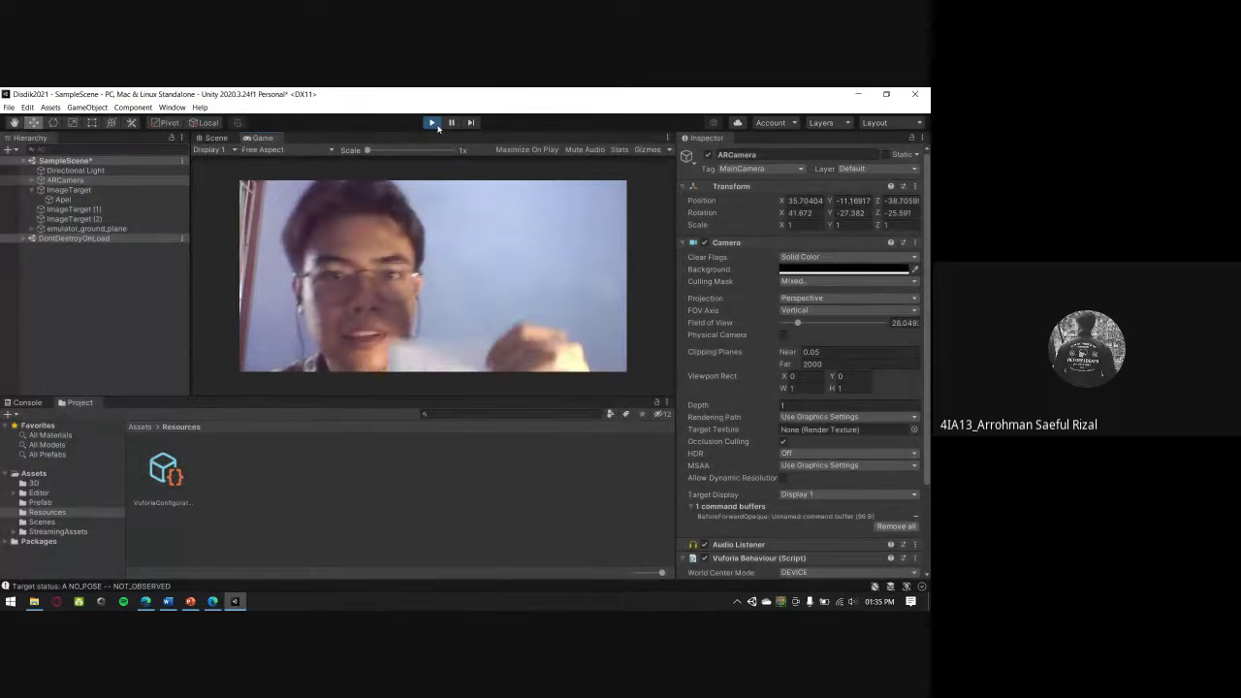
key("ctrl+p")
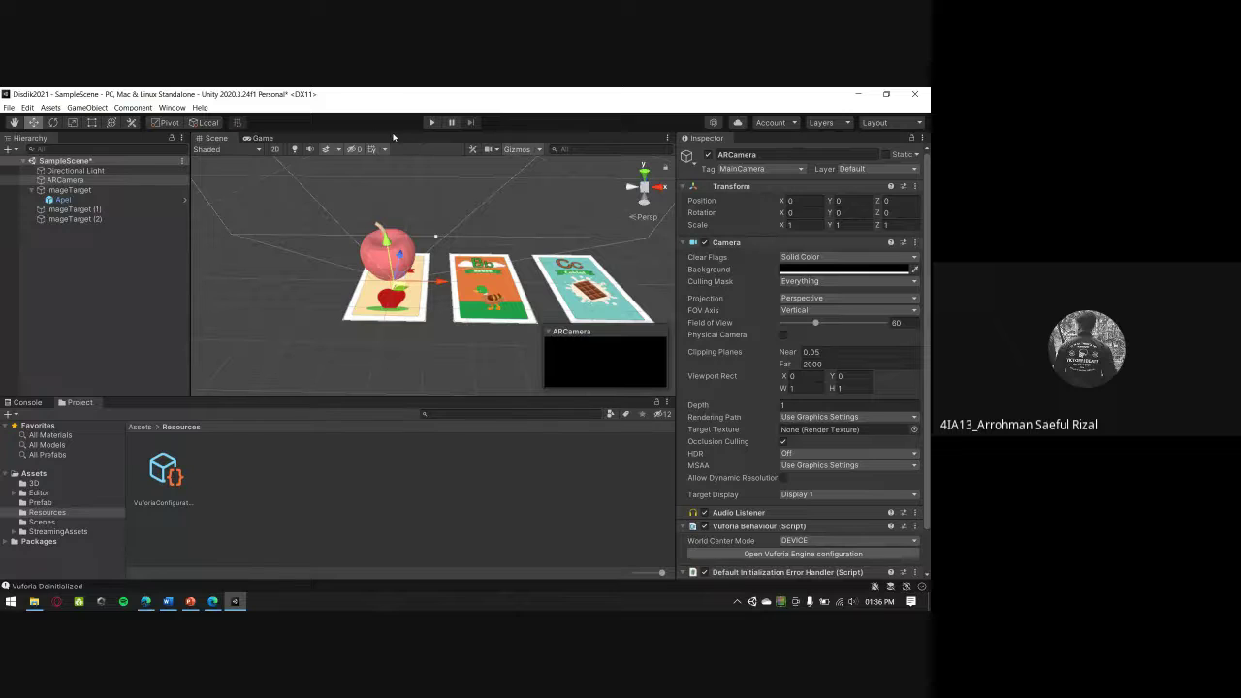
Drag the Bebek duck prefab from Assets > Prefab onto ImageTarget (1).
left_click(89, 209)
left_click(150, 432)
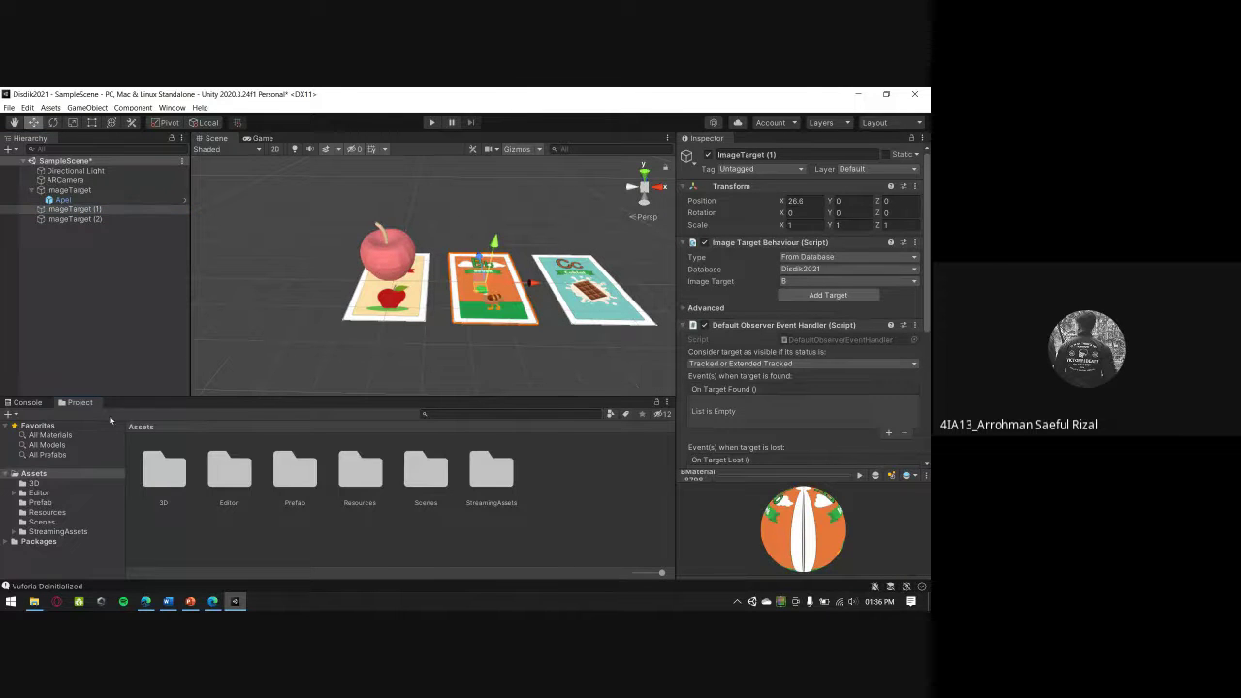
double_click(305, 490)
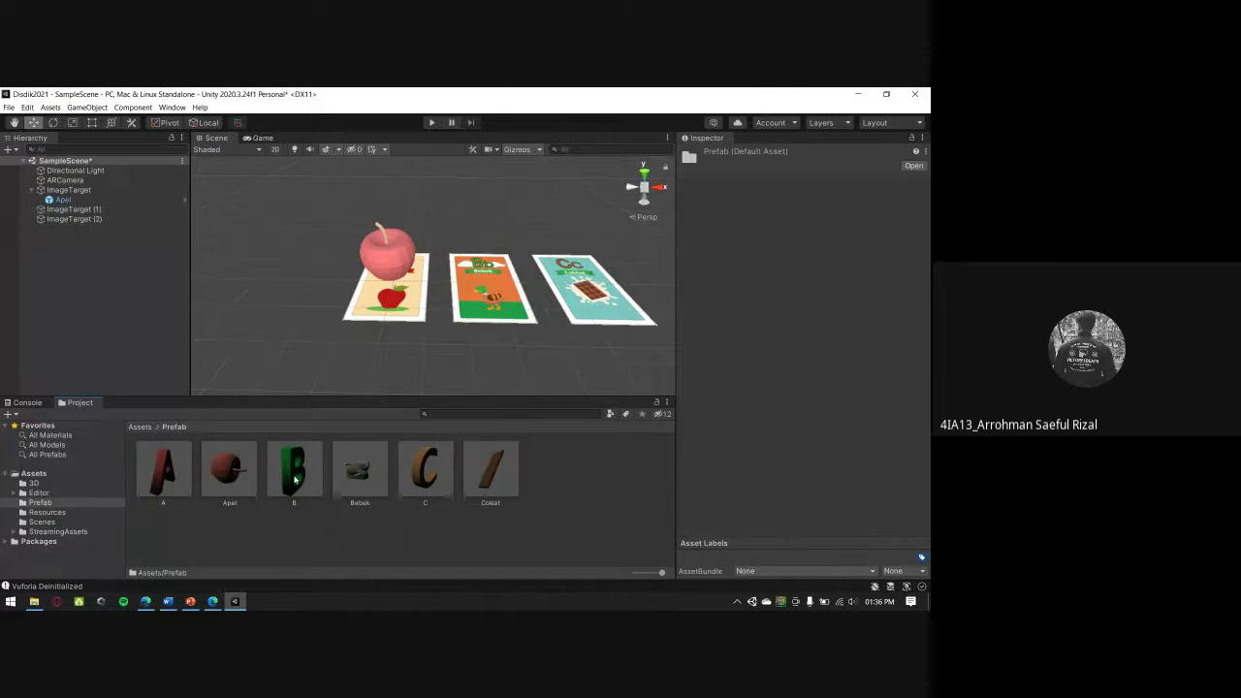
left_click(360, 470)
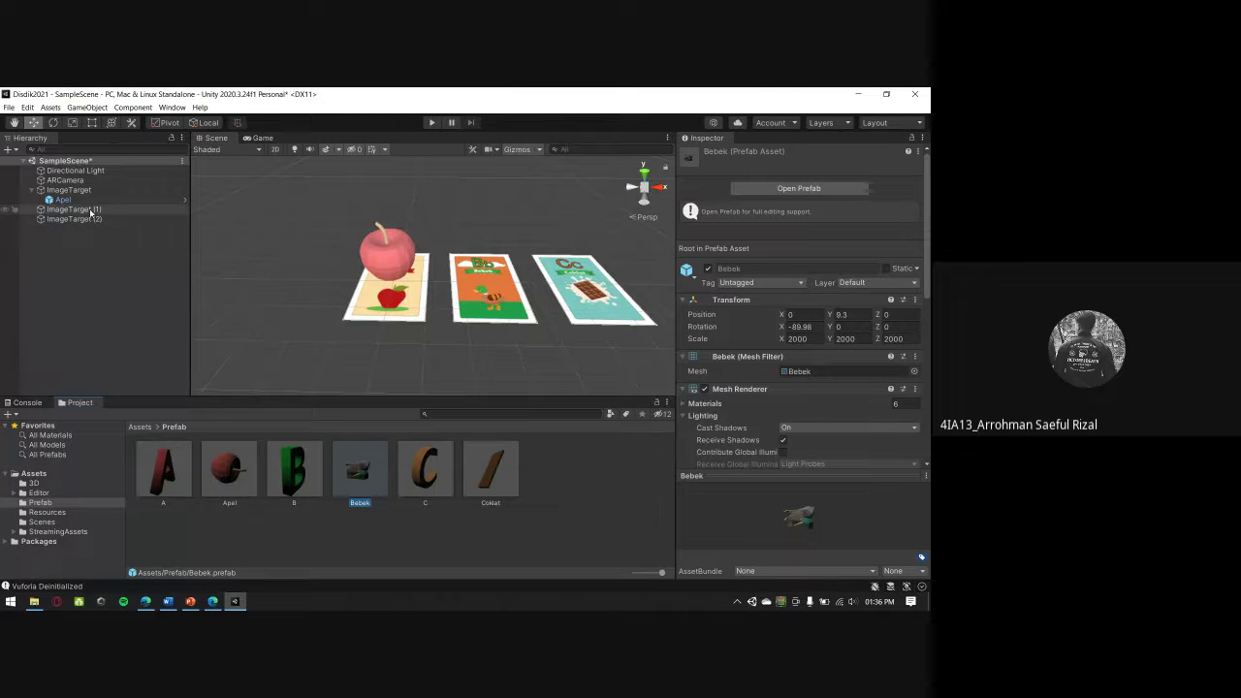
left_click(96, 212)
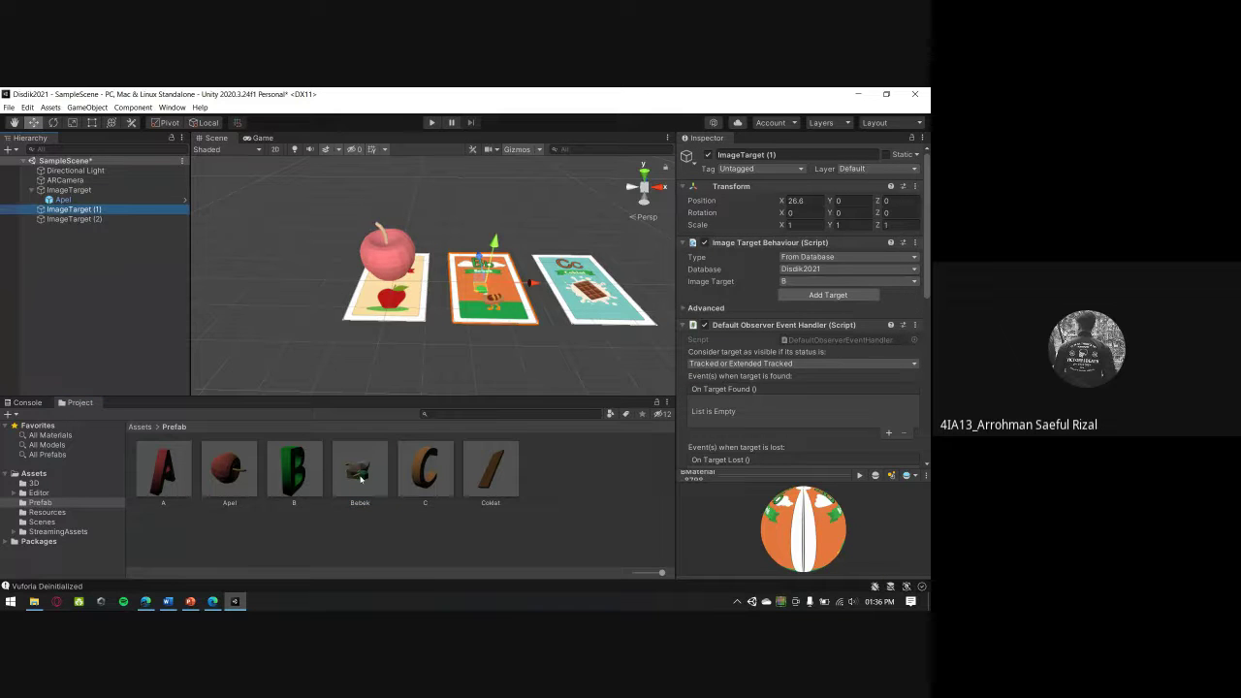
left_click_drag(361, 479, 88, 211)
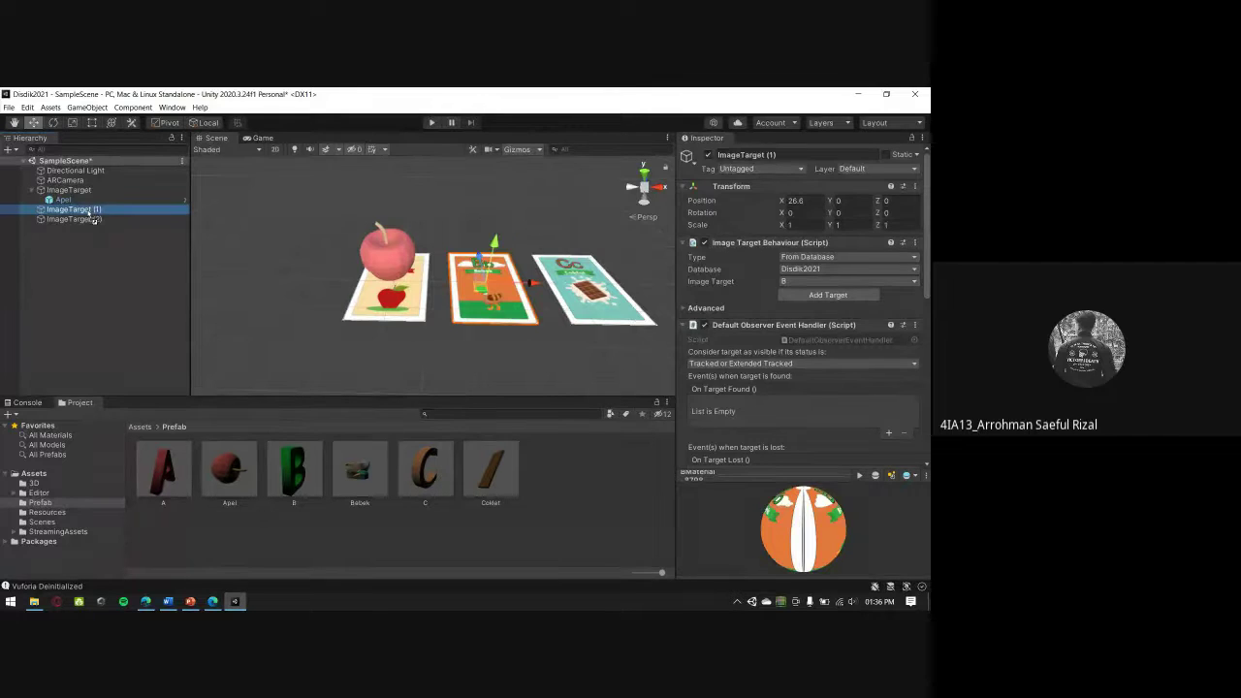
scroll(411, 250, "up", 3)
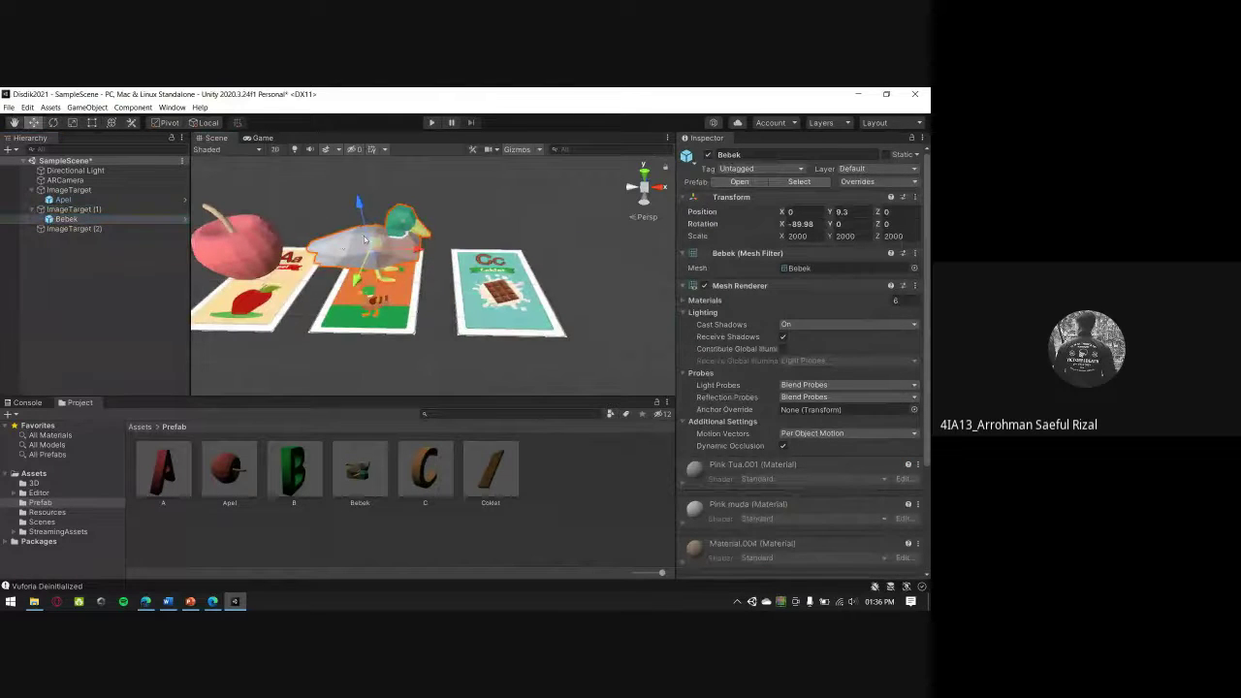
key("w")
middle_click_drag(411, 250, 467, 194)
scroll(468, 194, "down", 1)
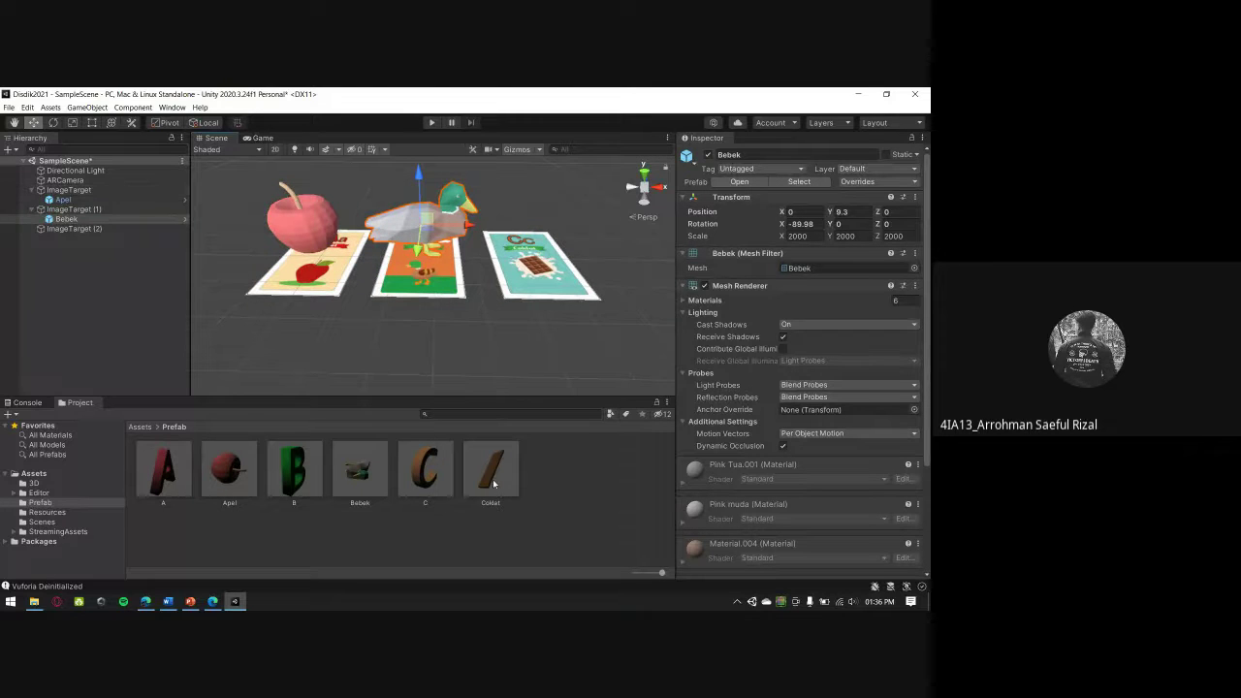
Drag the C letter prefab onto ImageTarget (2) so it stands on the chocolate card.
left_click(73, 228)
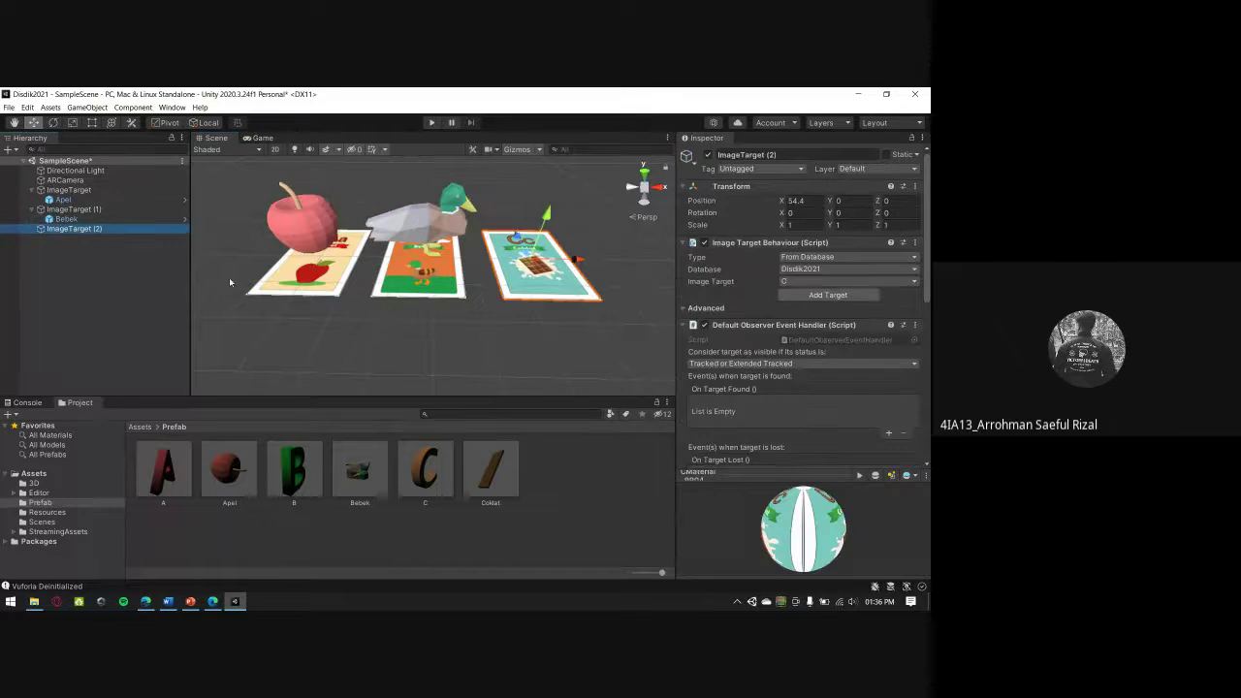
left_click_drag(426, 472, 102, 237)
left_click(223, 237)
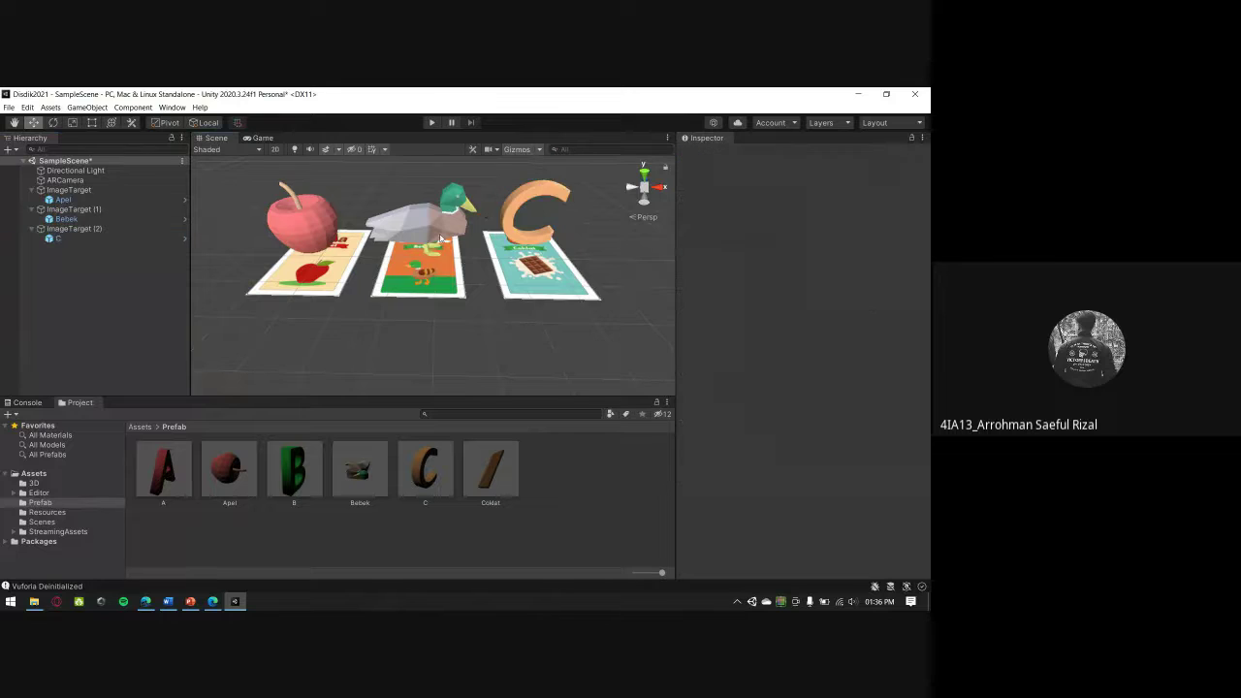
scroll(441, 237, "down", 5)
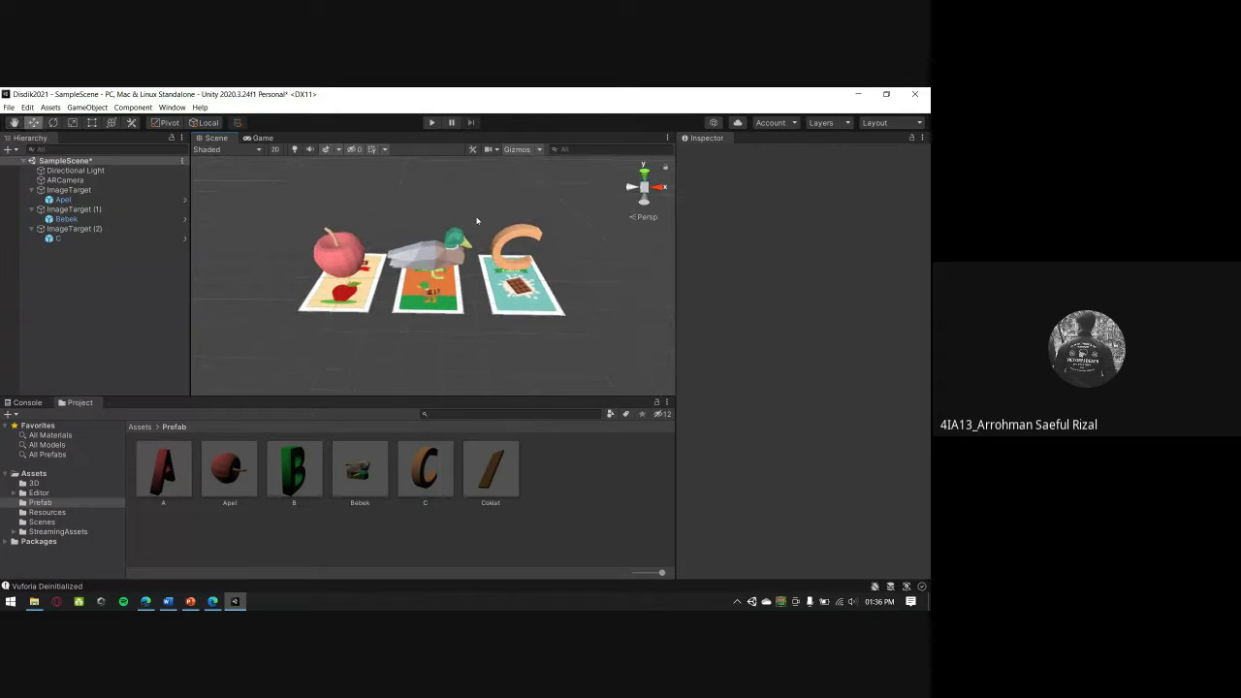
left_click(432, 123)
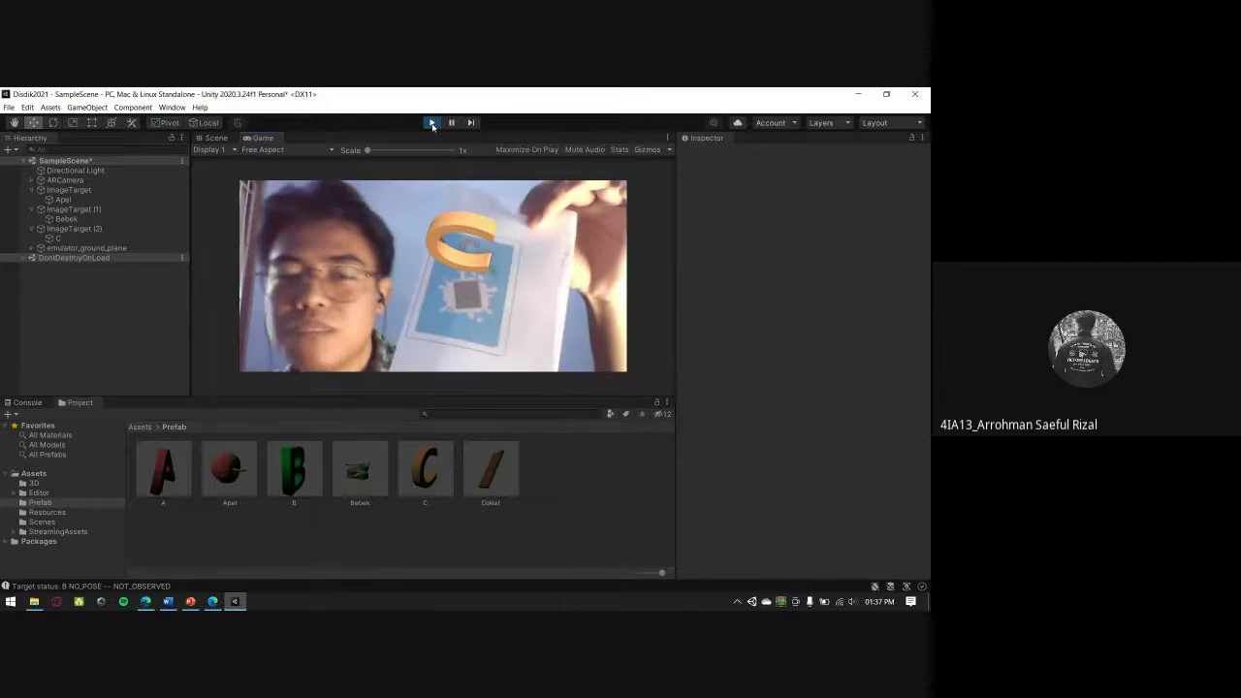
left_click(432, 123)
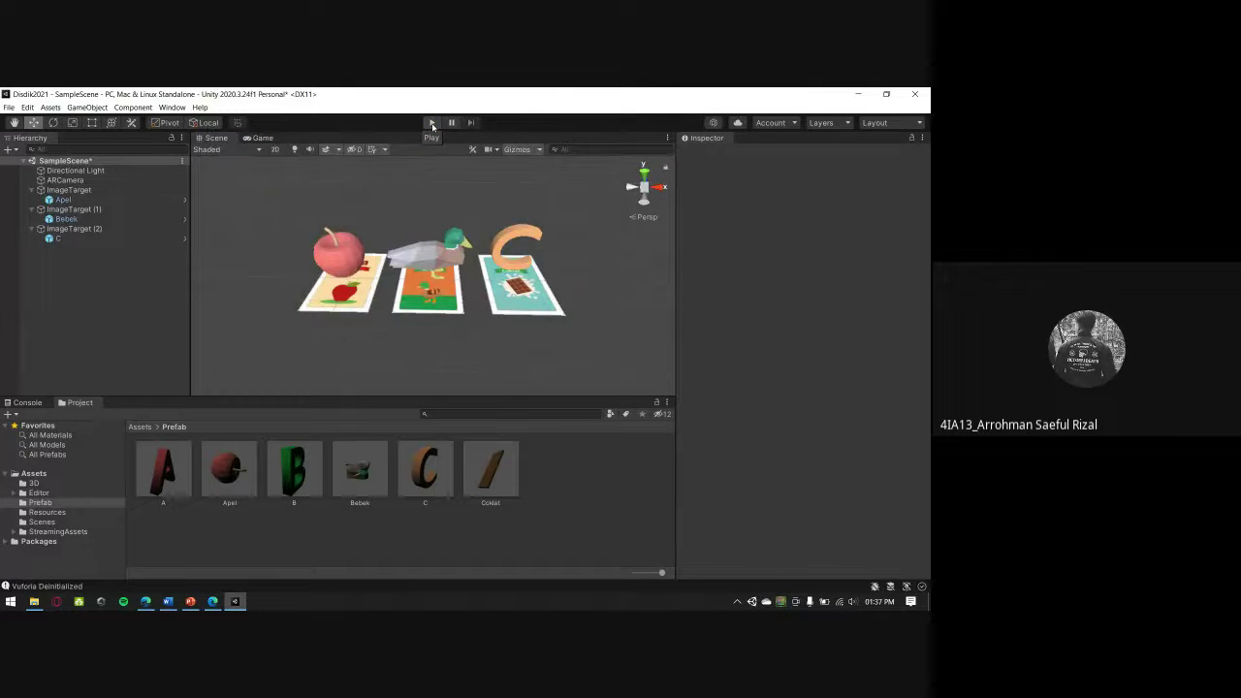
Switch away from the Unity editor with Alt+Tab.
key("alt+Tab")
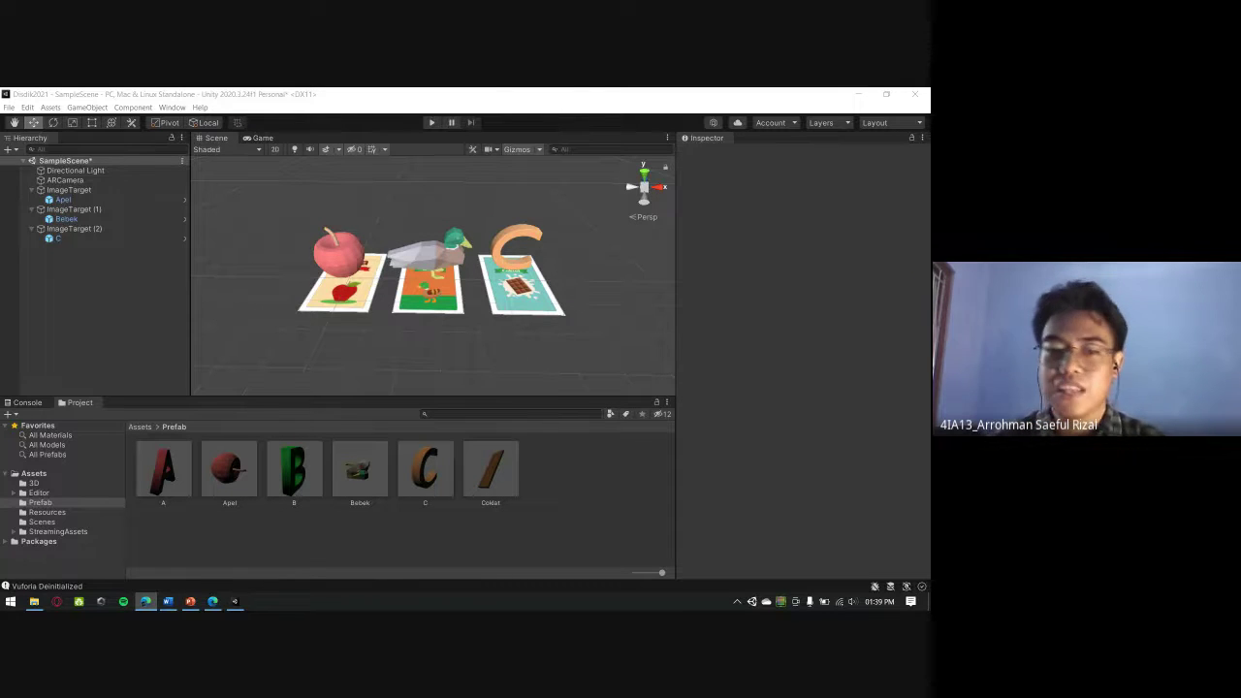
Bring the Augmented Reality presentation forward and look through slides 15 and 16, BROSUR BERBASIS.
left_click(192, 599)
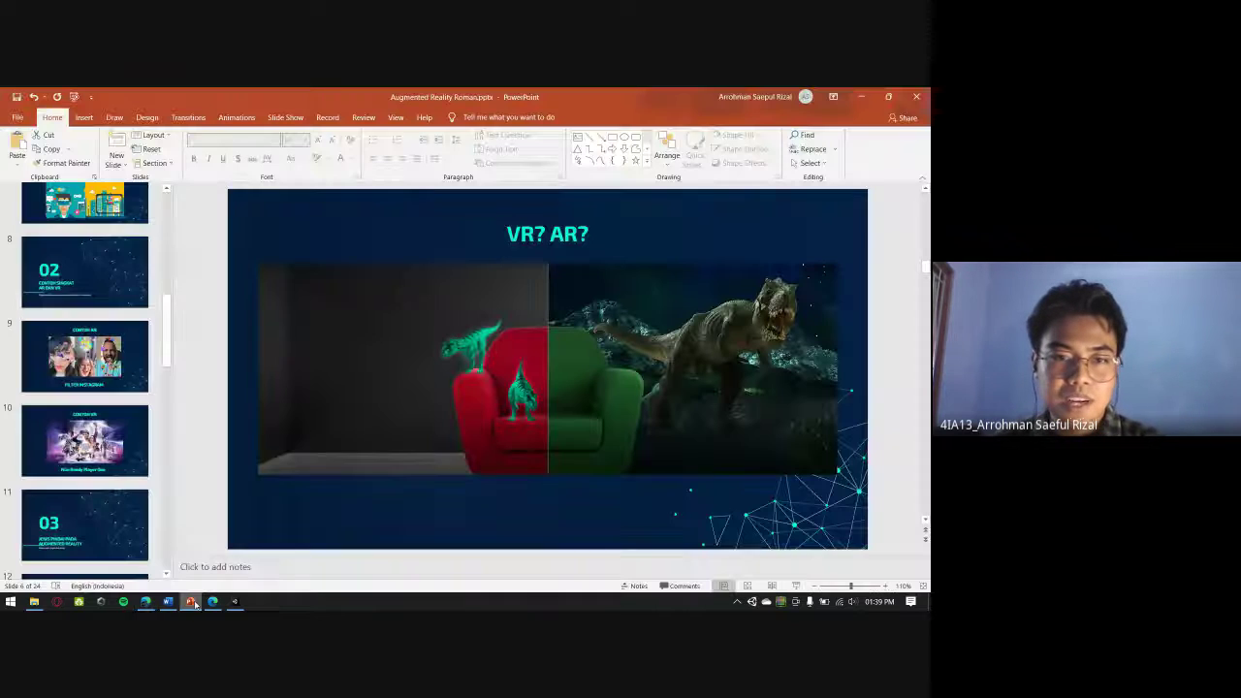
scroll(95, 446, "down", 10)
scroll(94, 446, "up", 3)
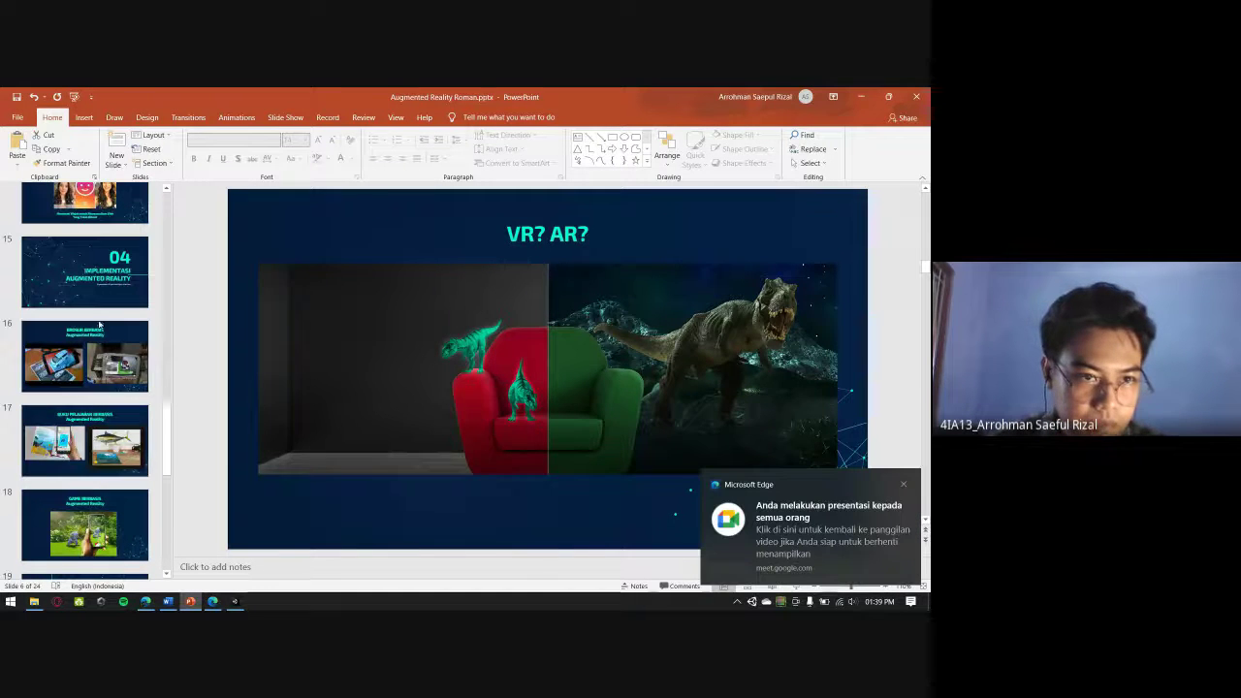
left_click(86, 271)
left_click(86, 356)
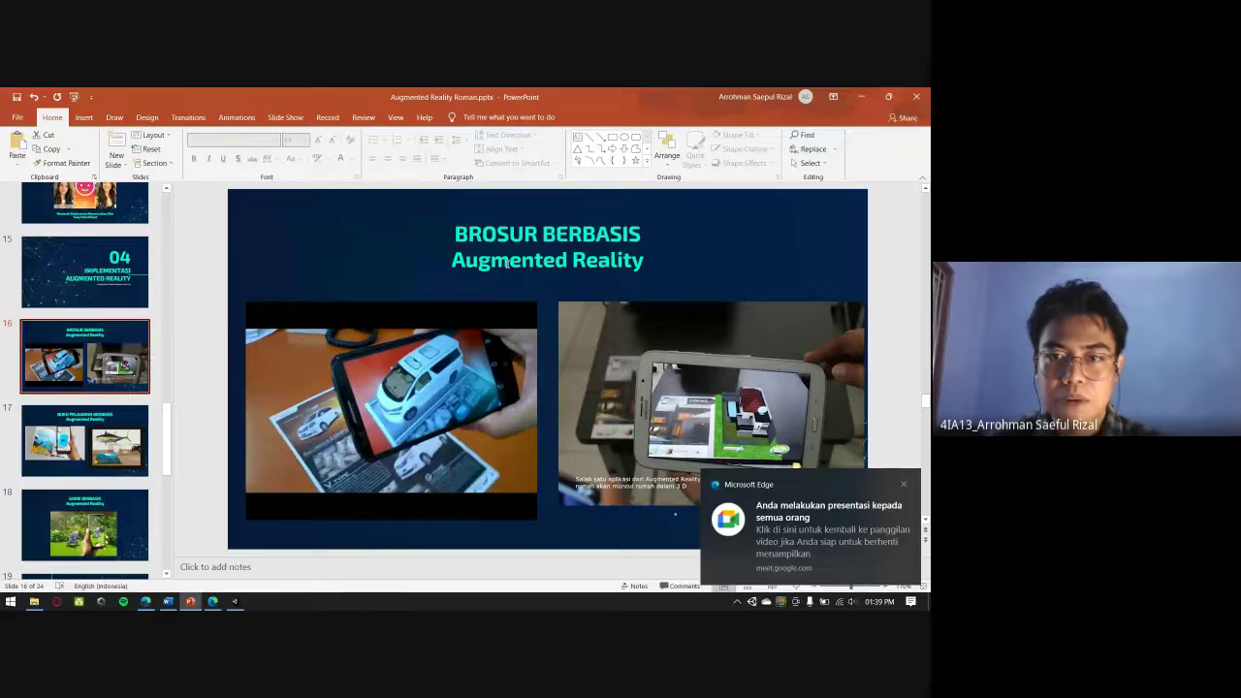
Go to slide 12, MARKER BASE, and select the picture on it.
scroll(113, 277, "up", 3)
left_click(113, 277)
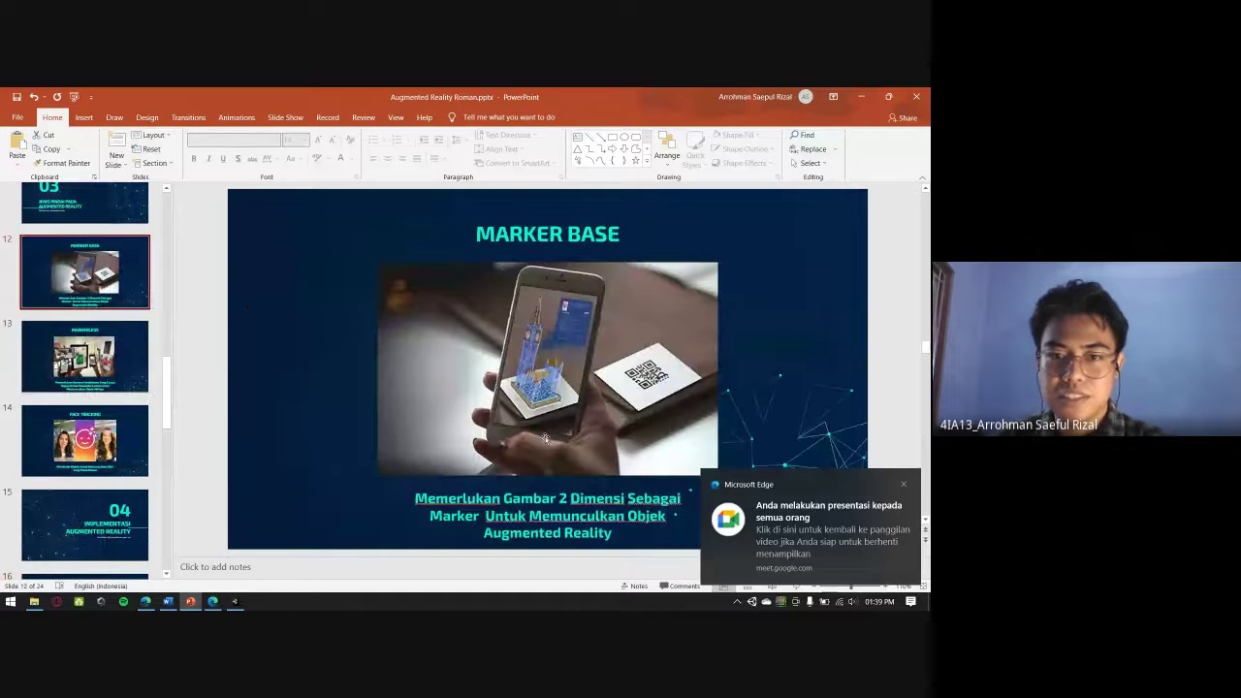
left_click(655, 378)
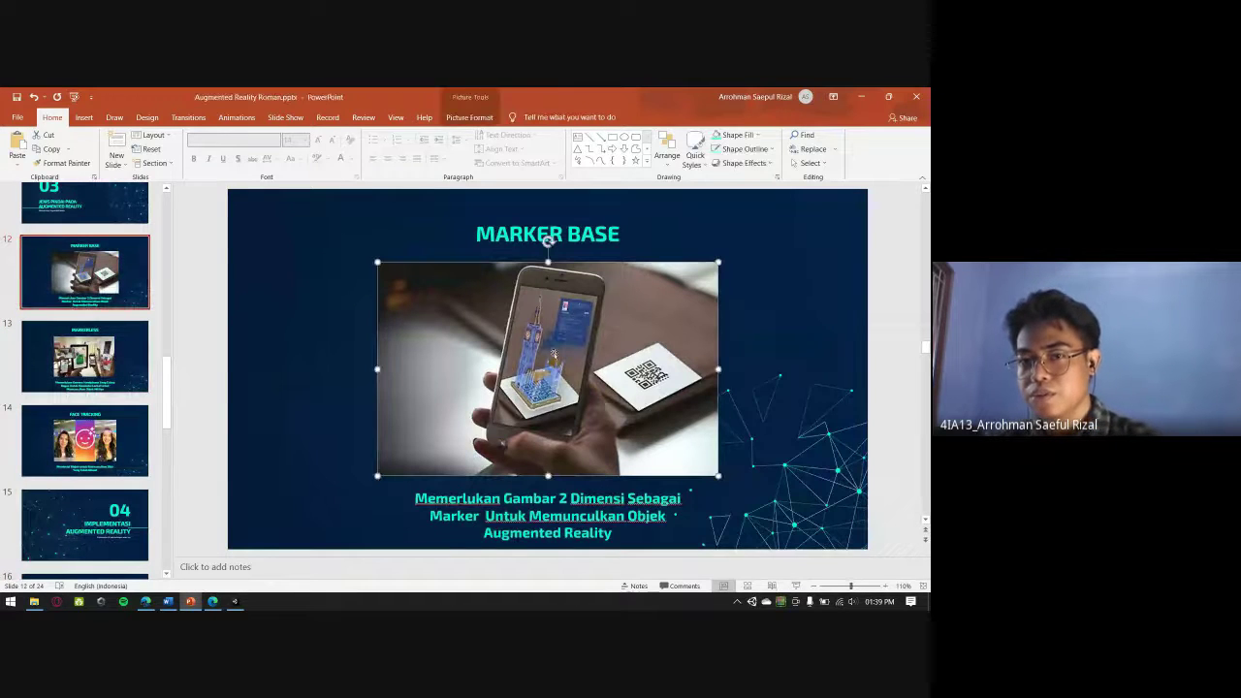
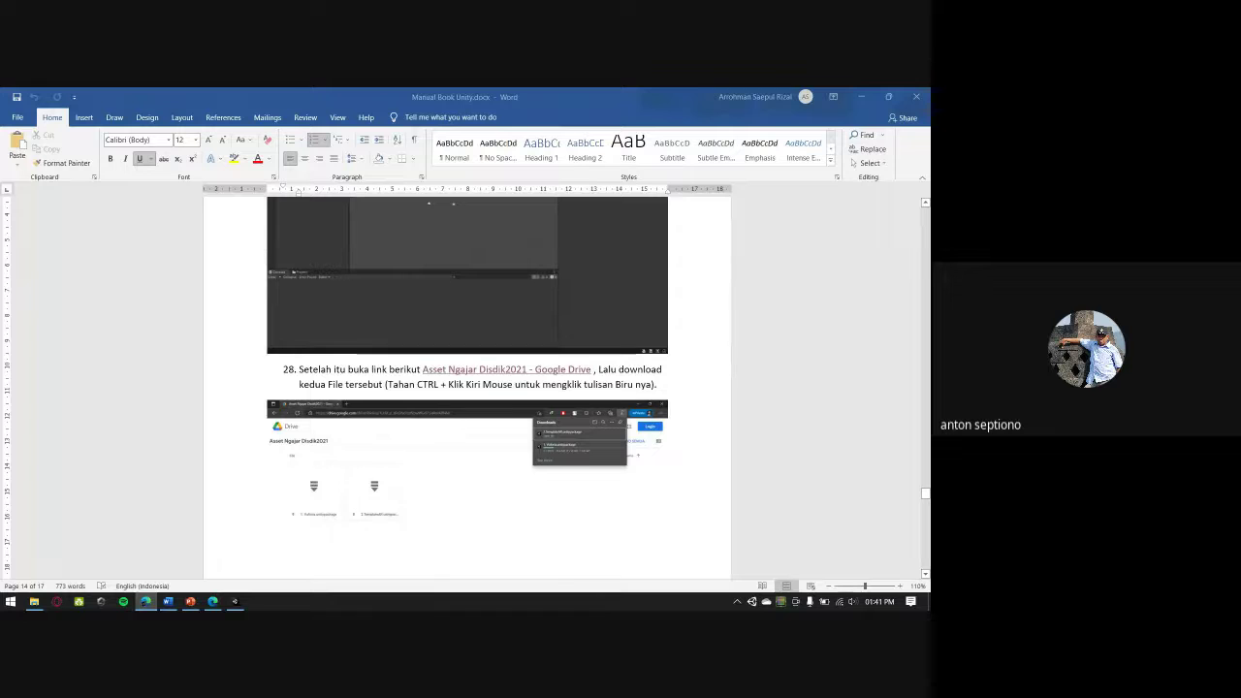
Move the meeting tab into its own window and open the Asset Ngajar Disdik2021 folder.
key("alt+Tab")
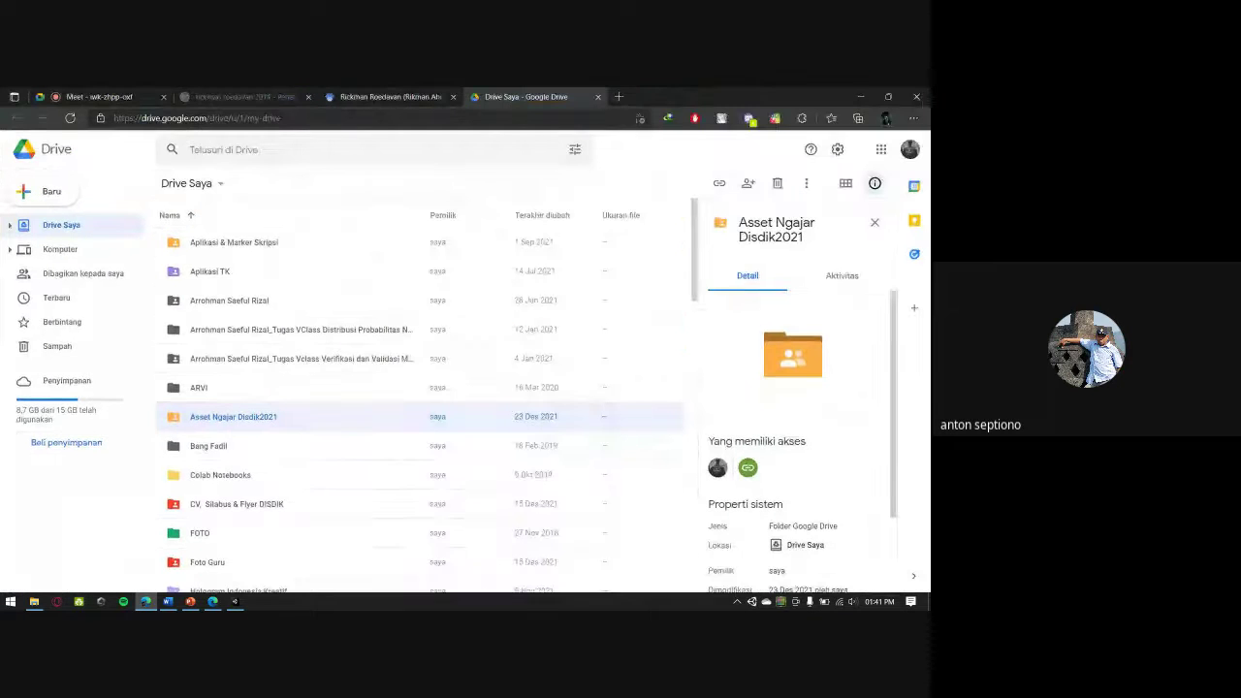
left_click_drag(137, 91, 929, 349)
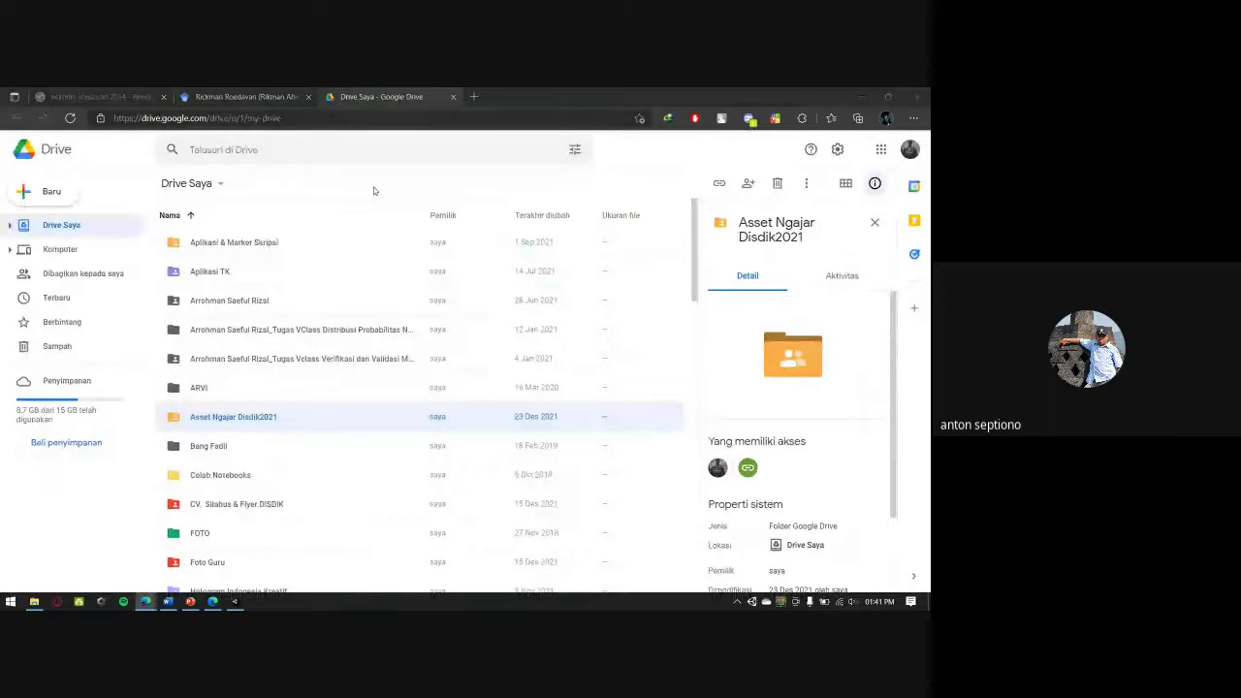
double_click(311, 411)
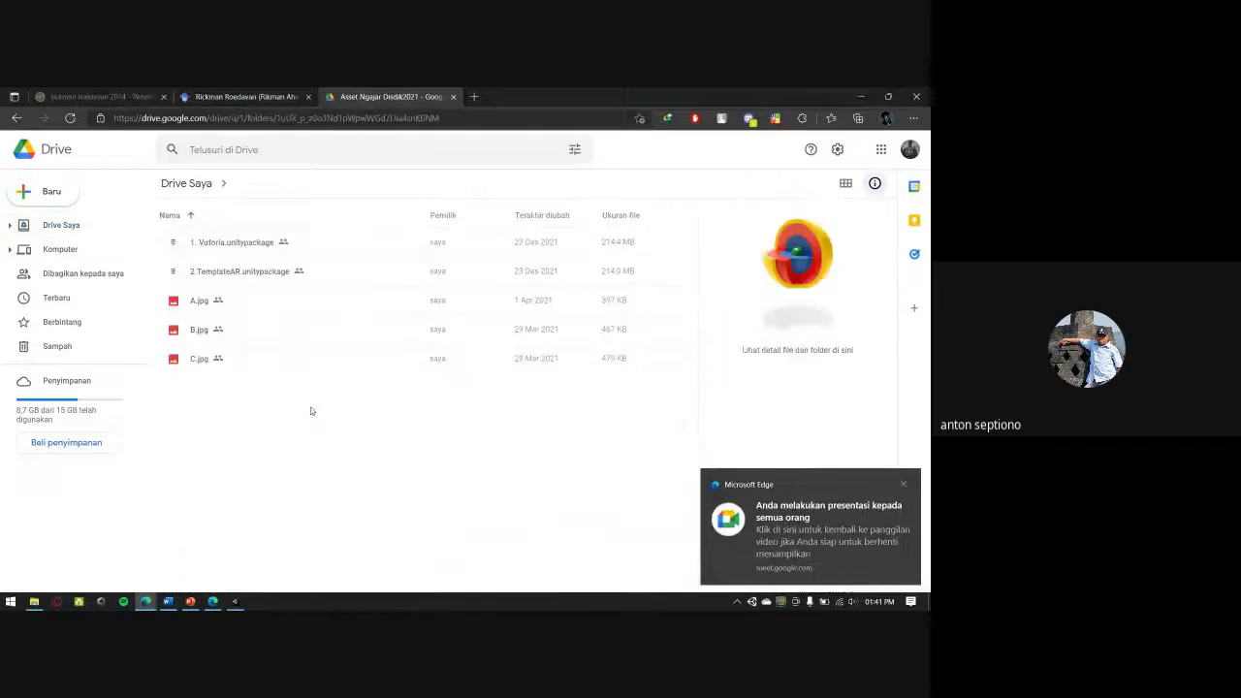
Select the 1. Vuforia.unitypackage file, then select the folder's web address.
left_click(312, 254)
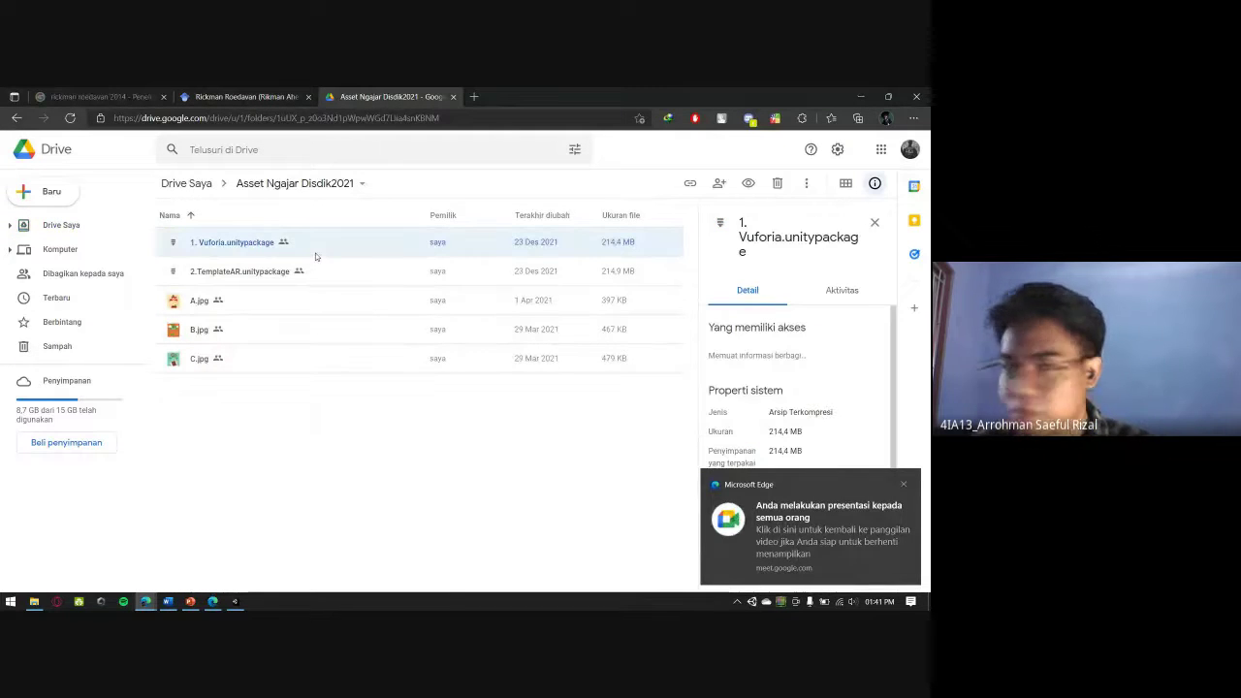
left_click(319, 273)
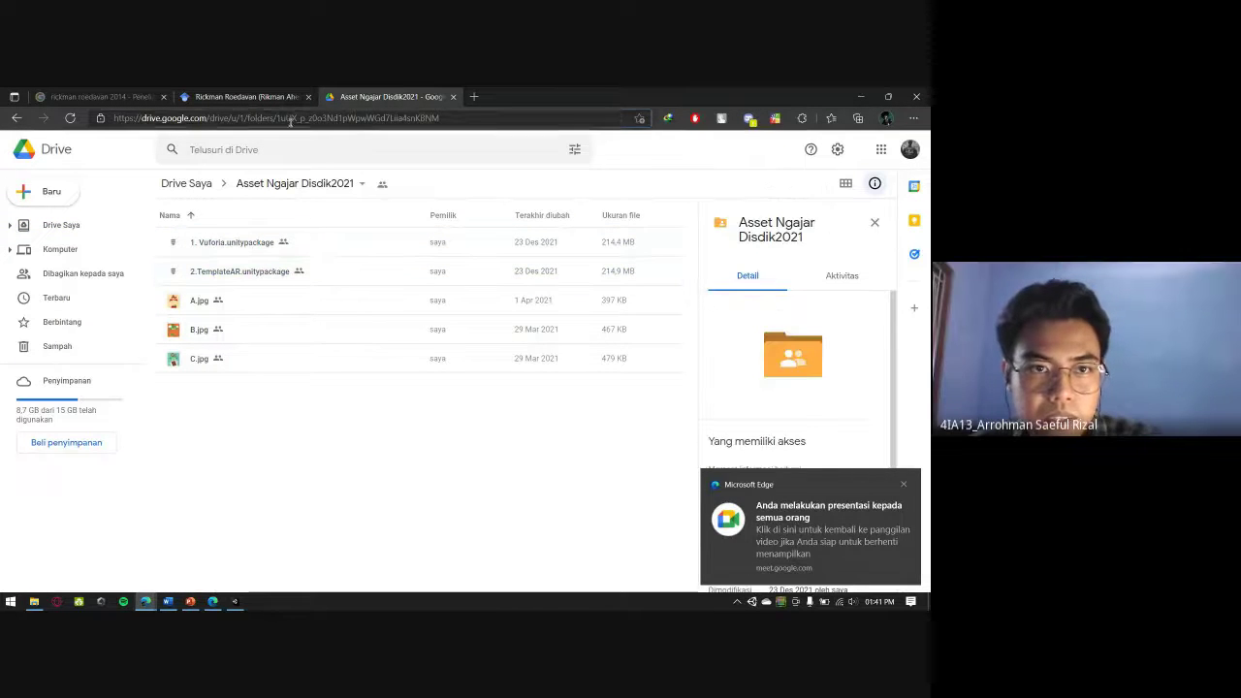
left_click(232, 241)
left_click(290, 117)
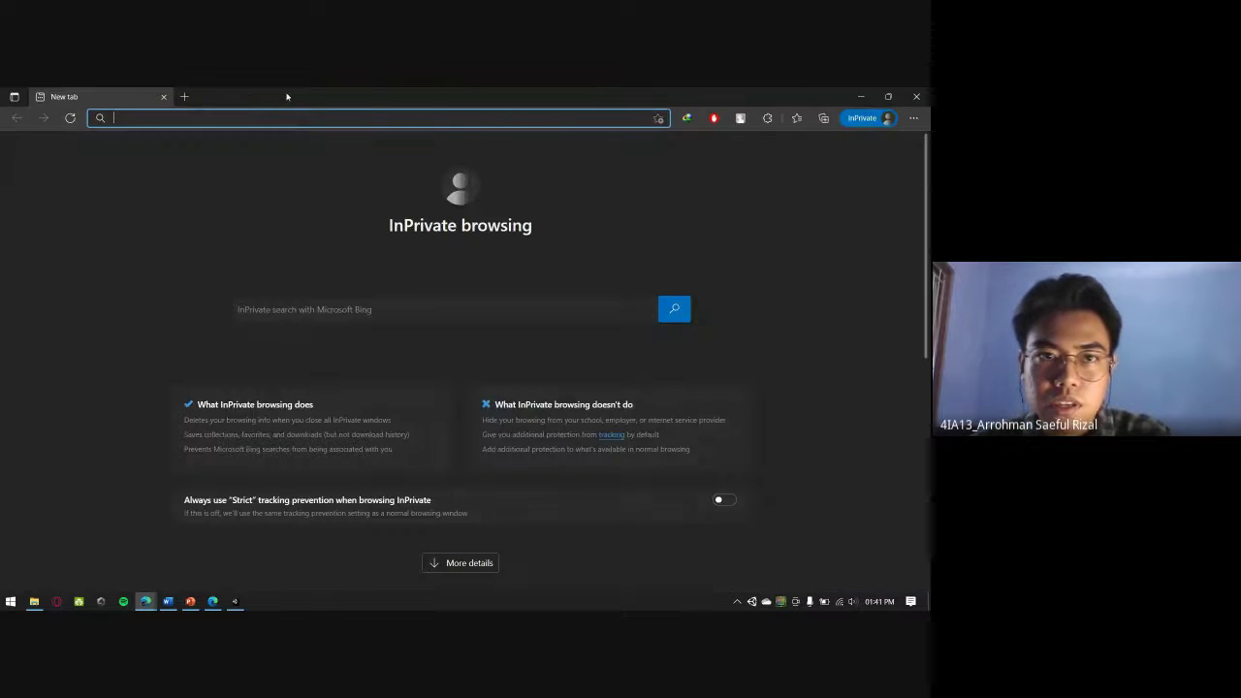
Load the shared folder link in a private window to see it signed out.
key("Return")
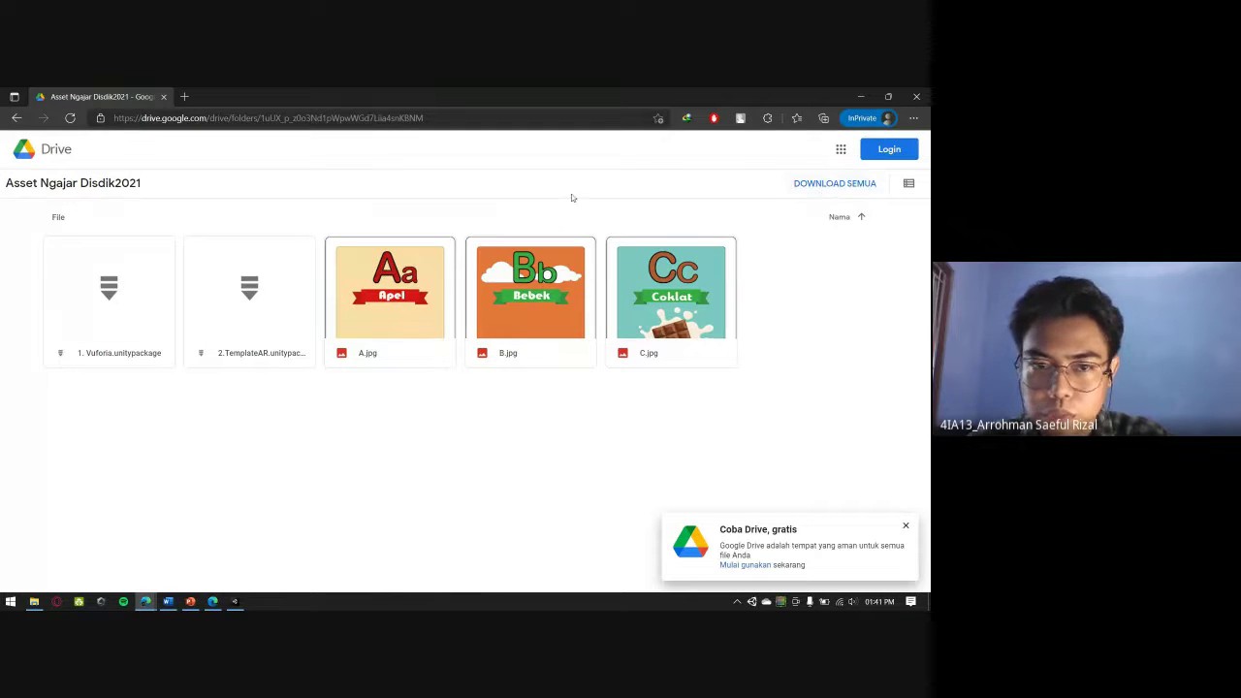
mouse_move(56, 251)
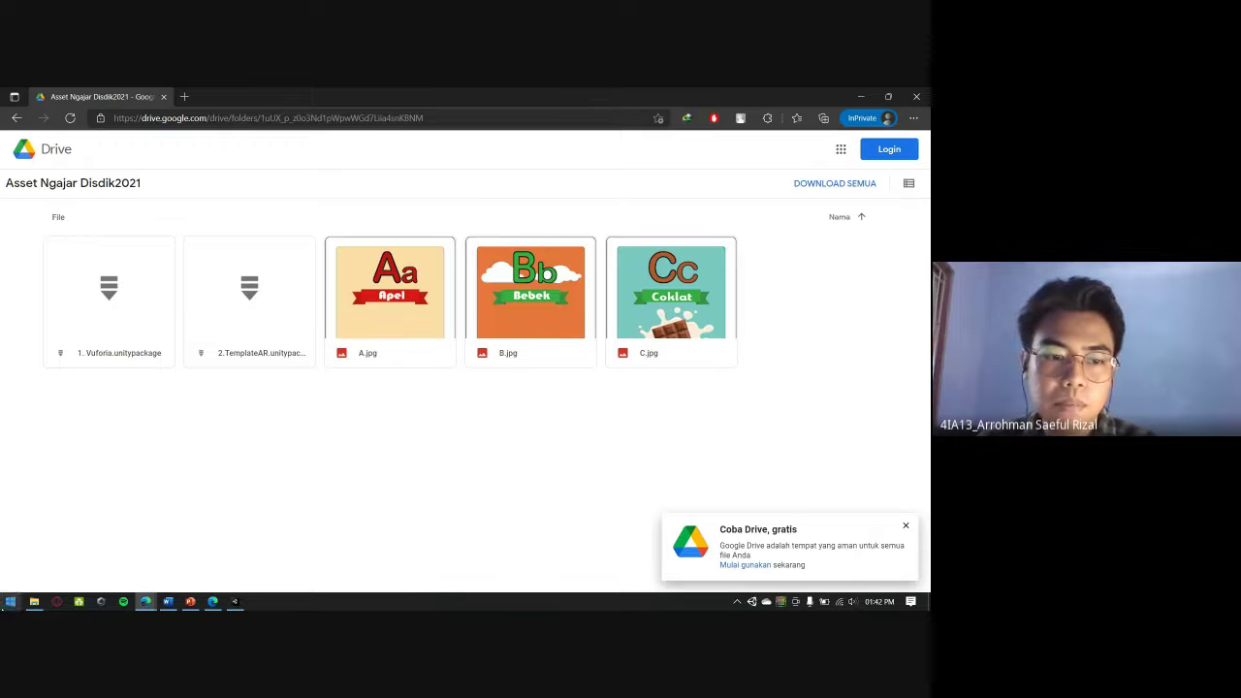
Search 'edge' from the Start menu, dismiss it, and bring up the MARKER BASE slide.
left_click(10, 601)
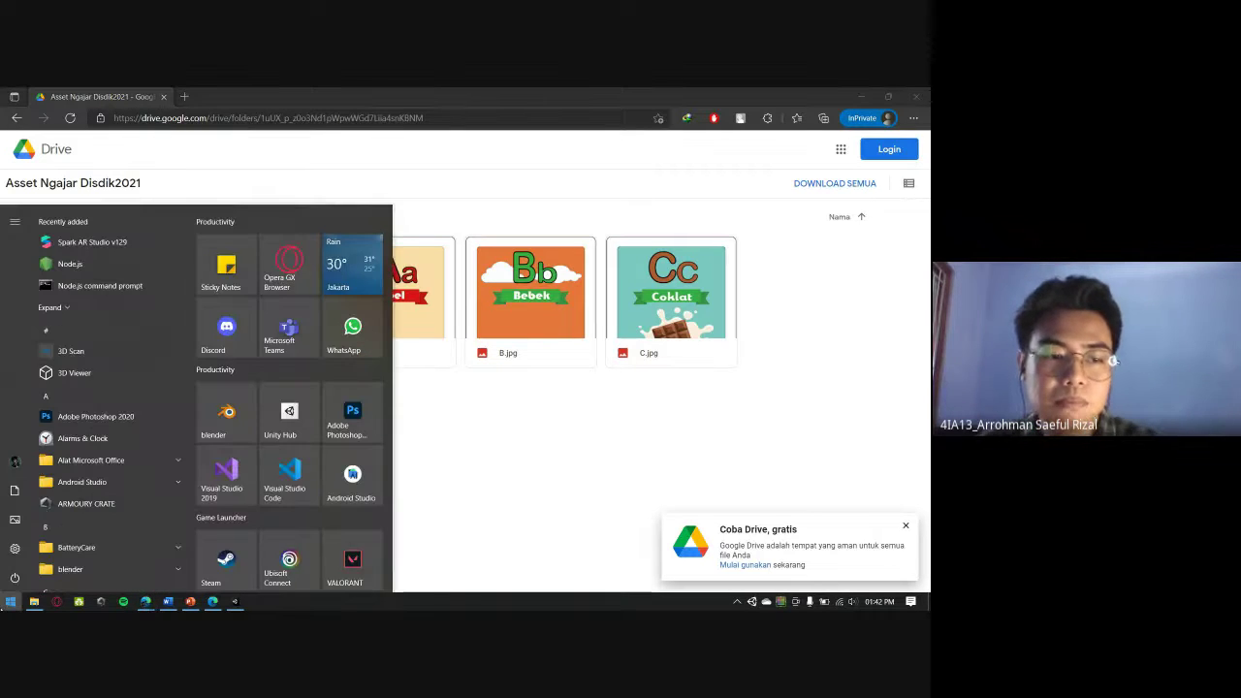
type("edge")
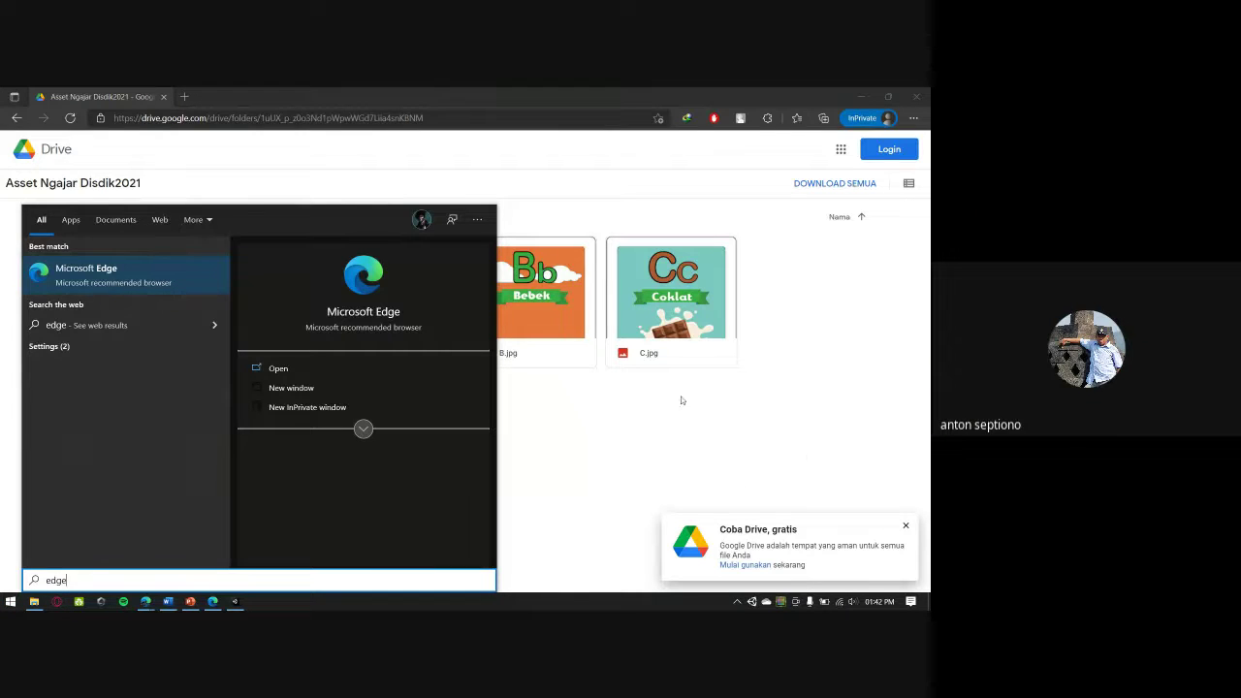
left_click(667, 132)
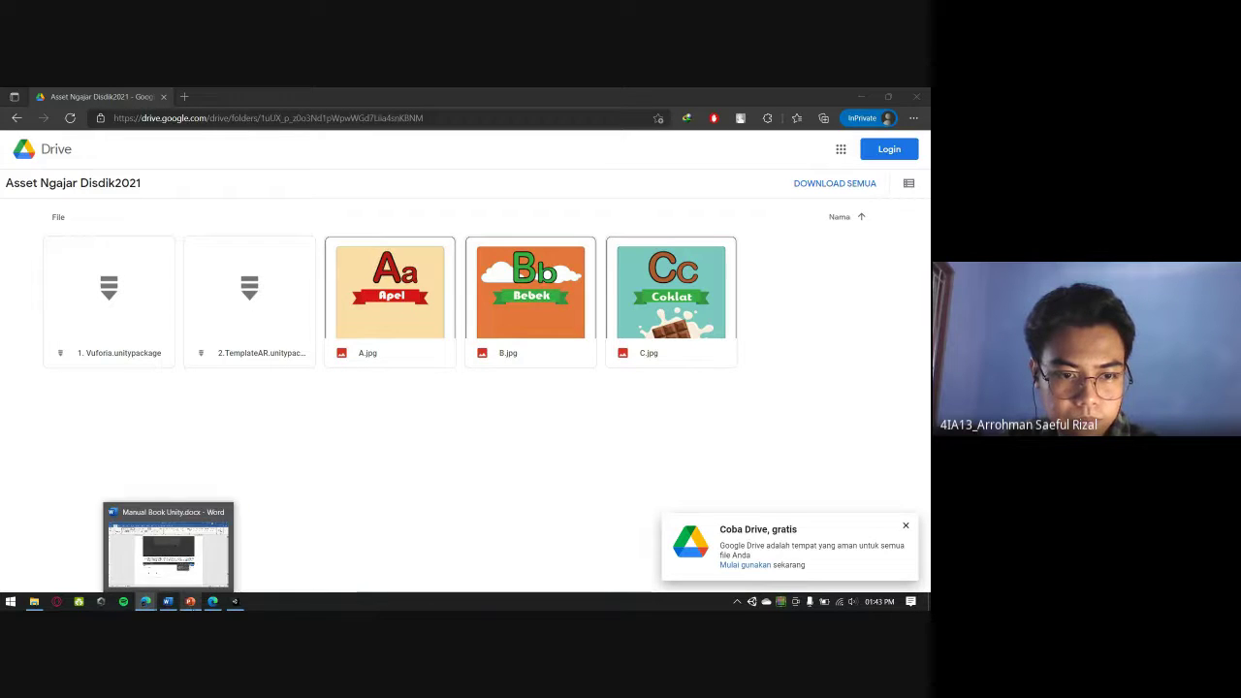
left_click(190, 602)
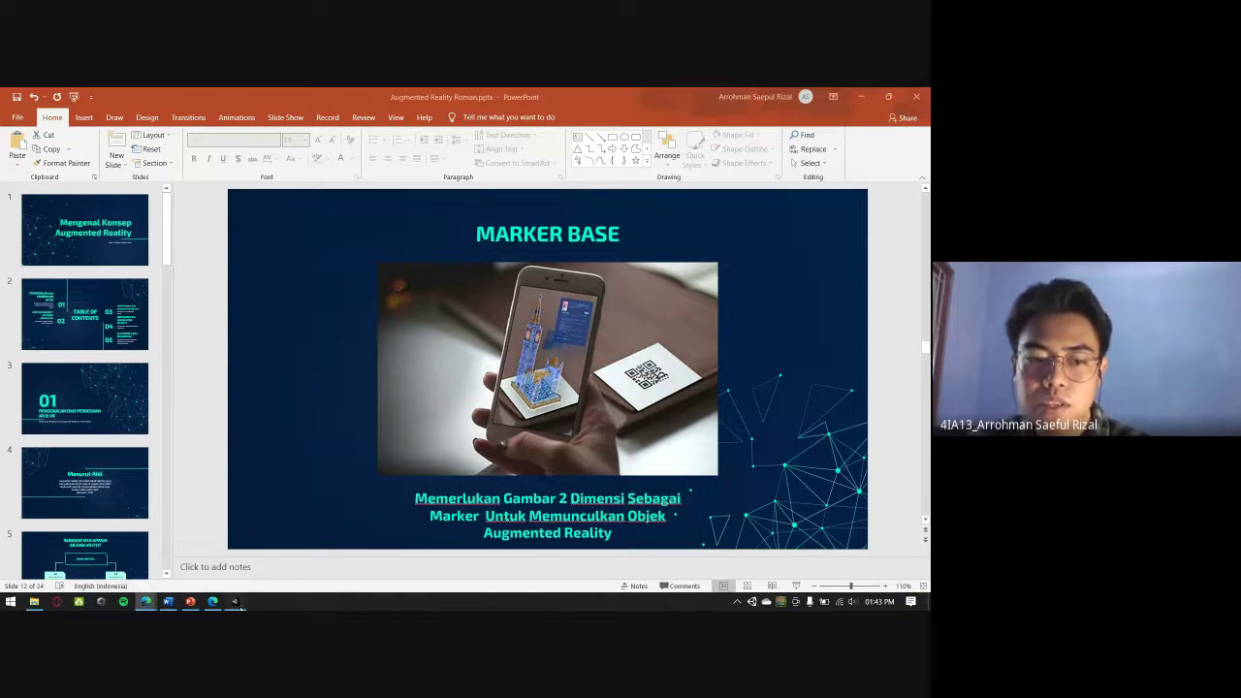
Back in Unity, check the Apel model under the first ImageTarget and save SampleScene.
left_click(234, 601)
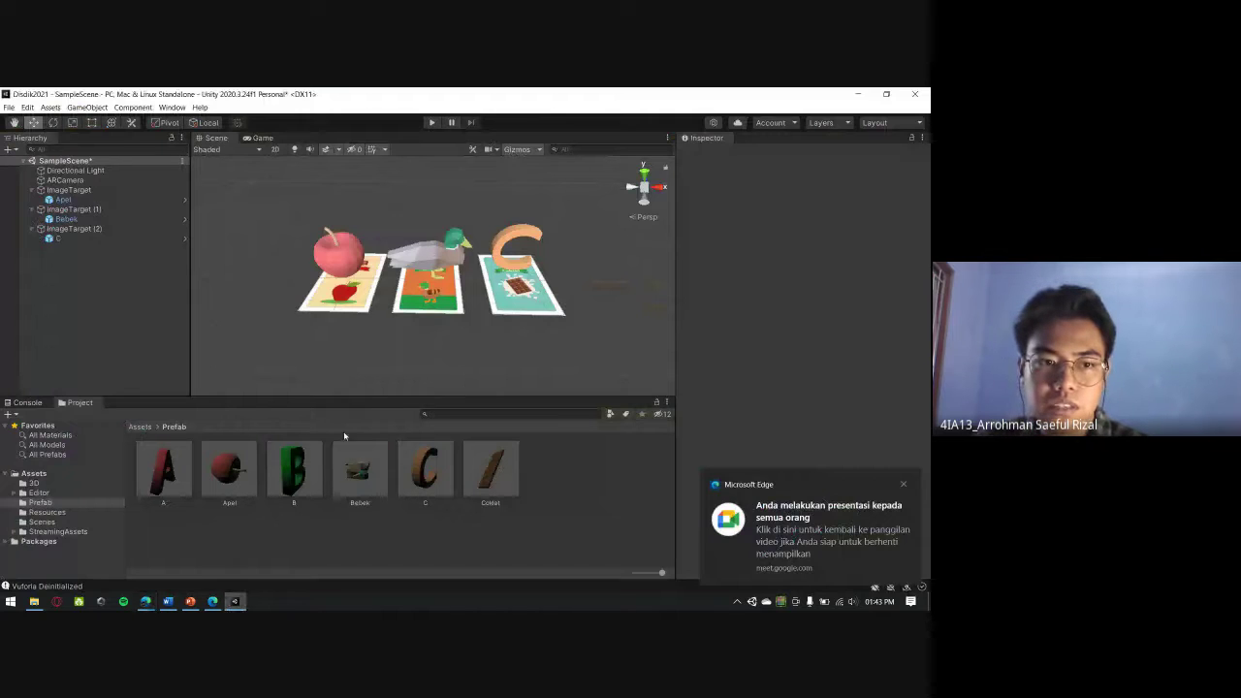
left_click(72, 190)
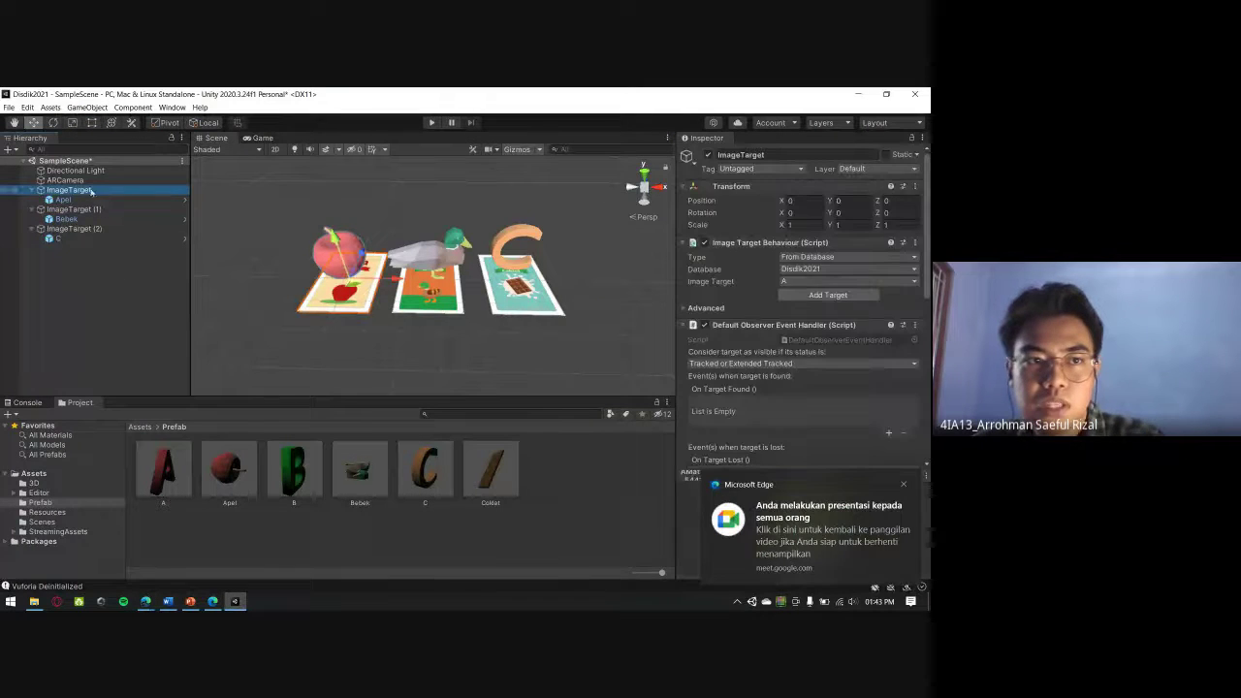
left_click(85, 200)
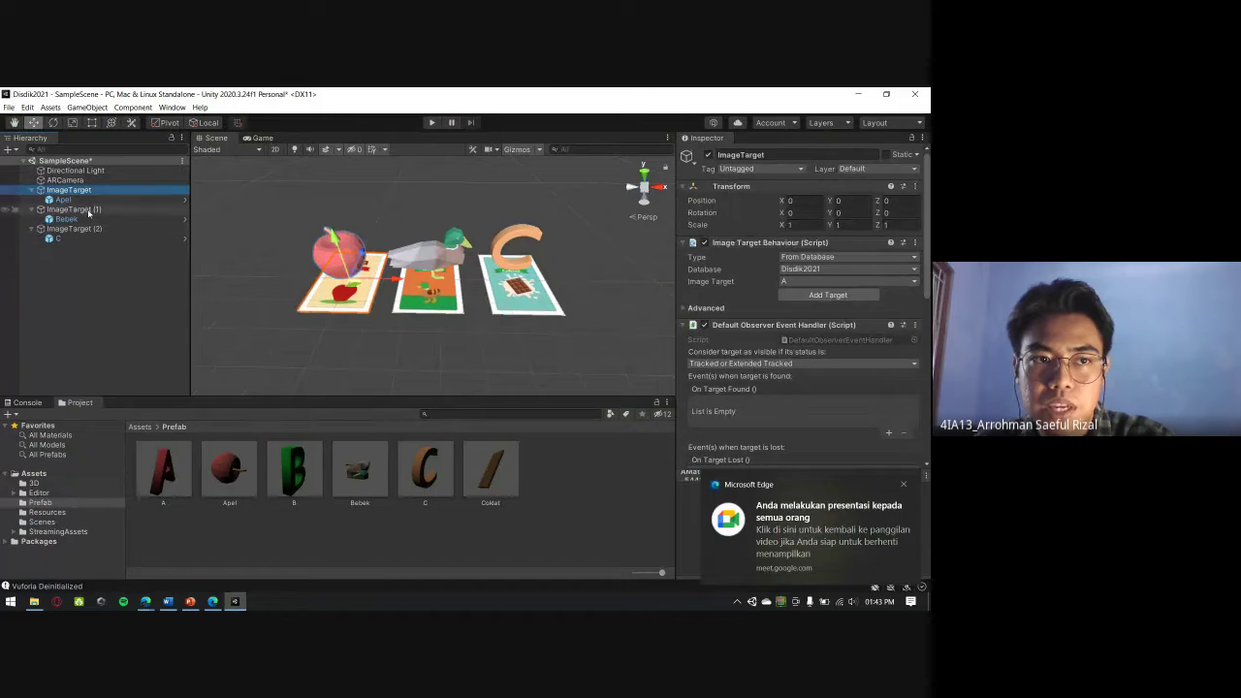
right_click(100, 295)
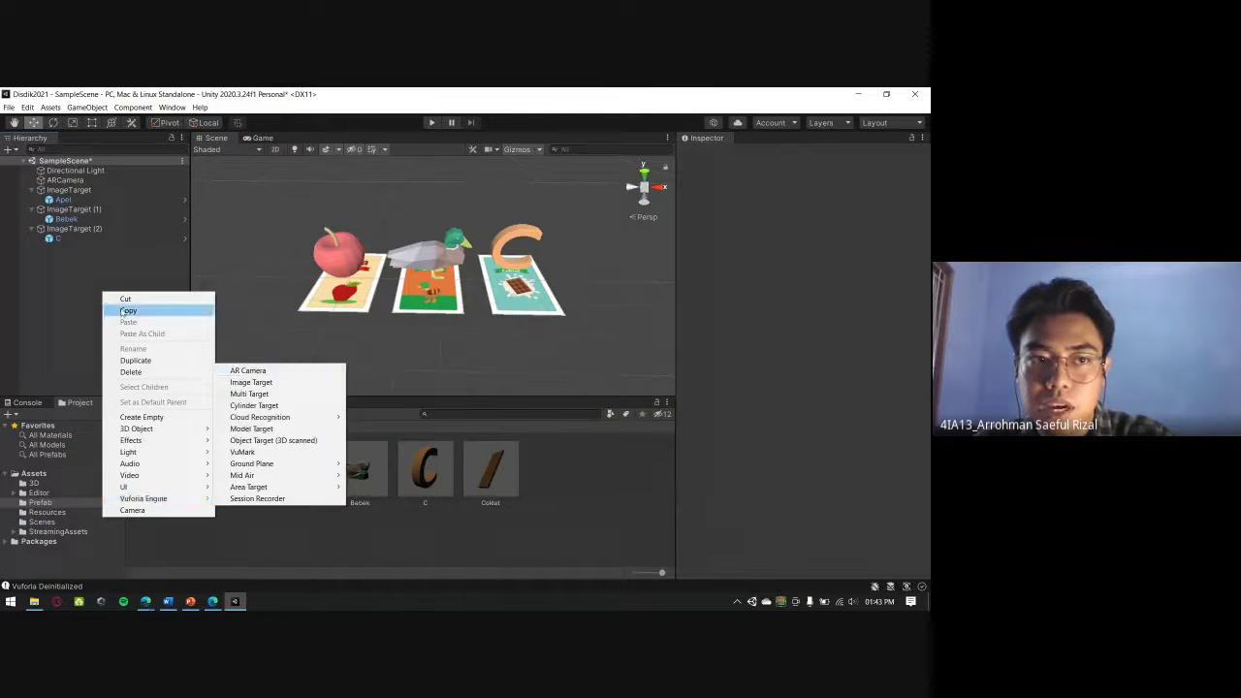
left_click(46, 287)
key("ctrl+s")
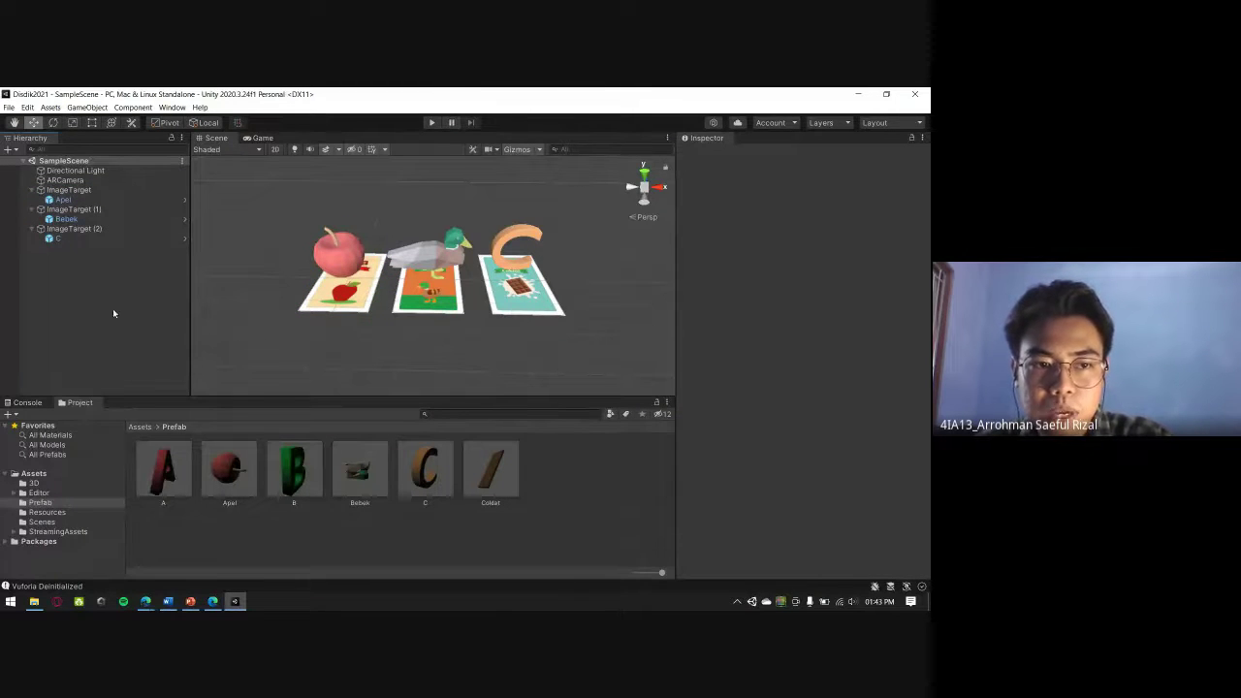
Open the Template AR scene from Assets > Scenes, then browse into the Prefab folder.
left_click(142, 427)
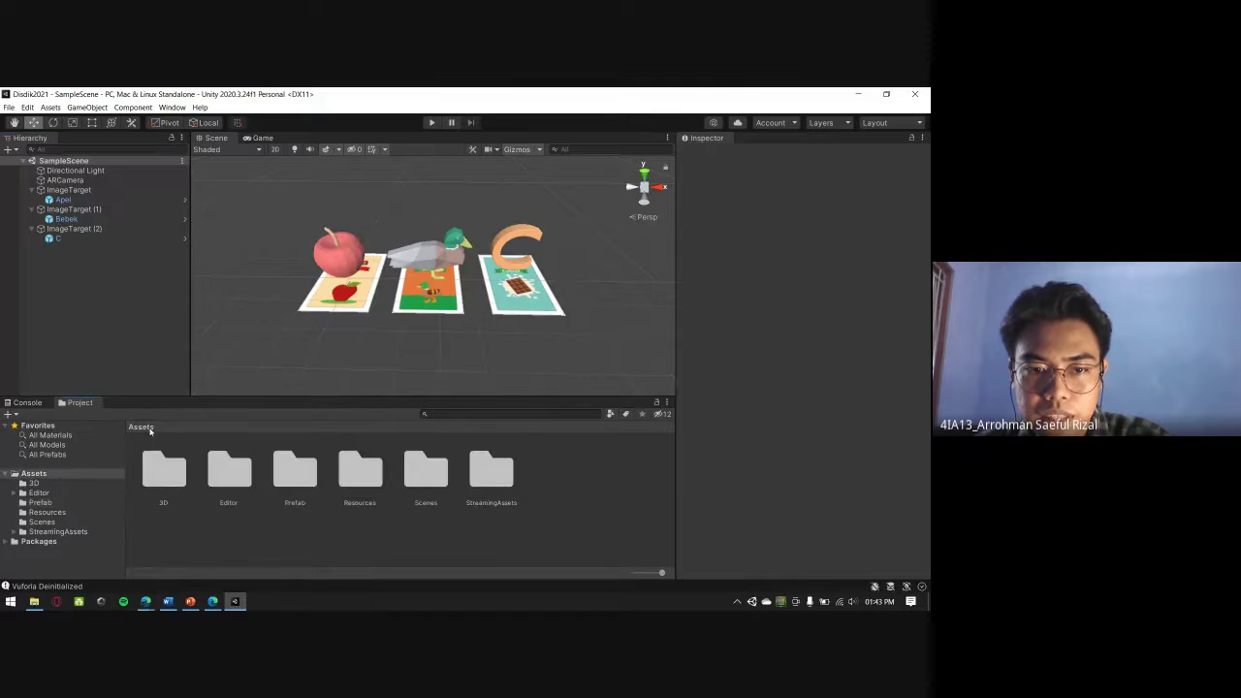
double_click(423, 472)
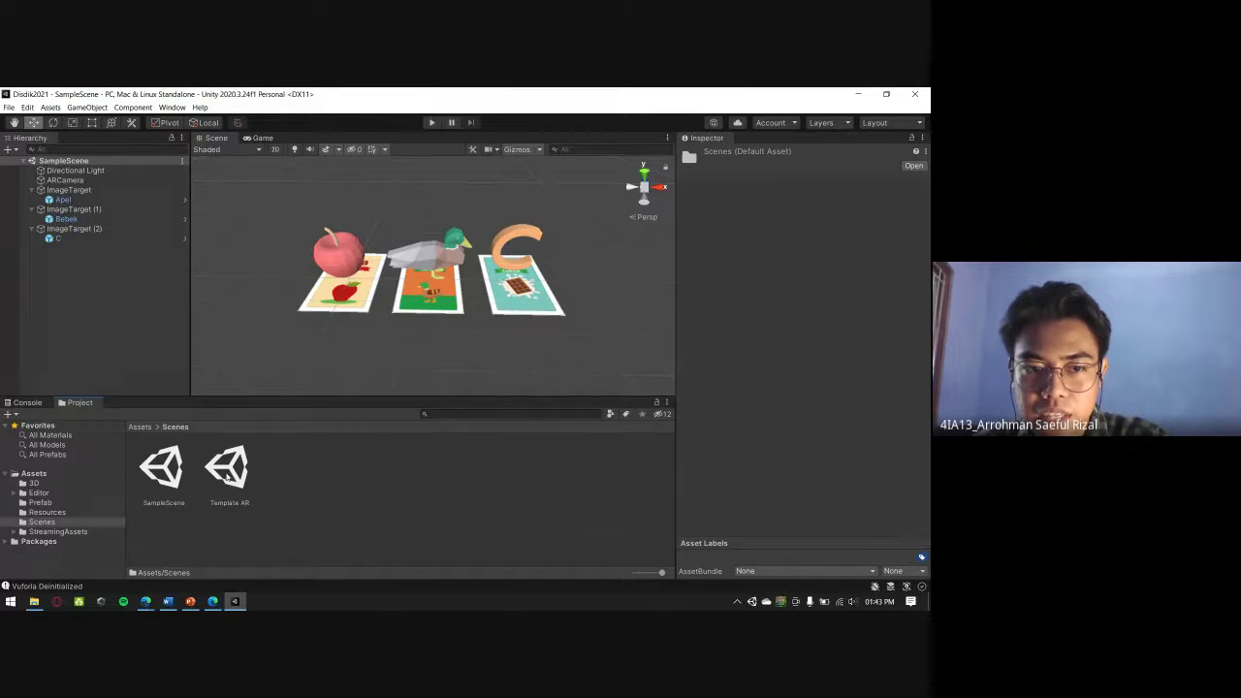
double_click(226, 473)
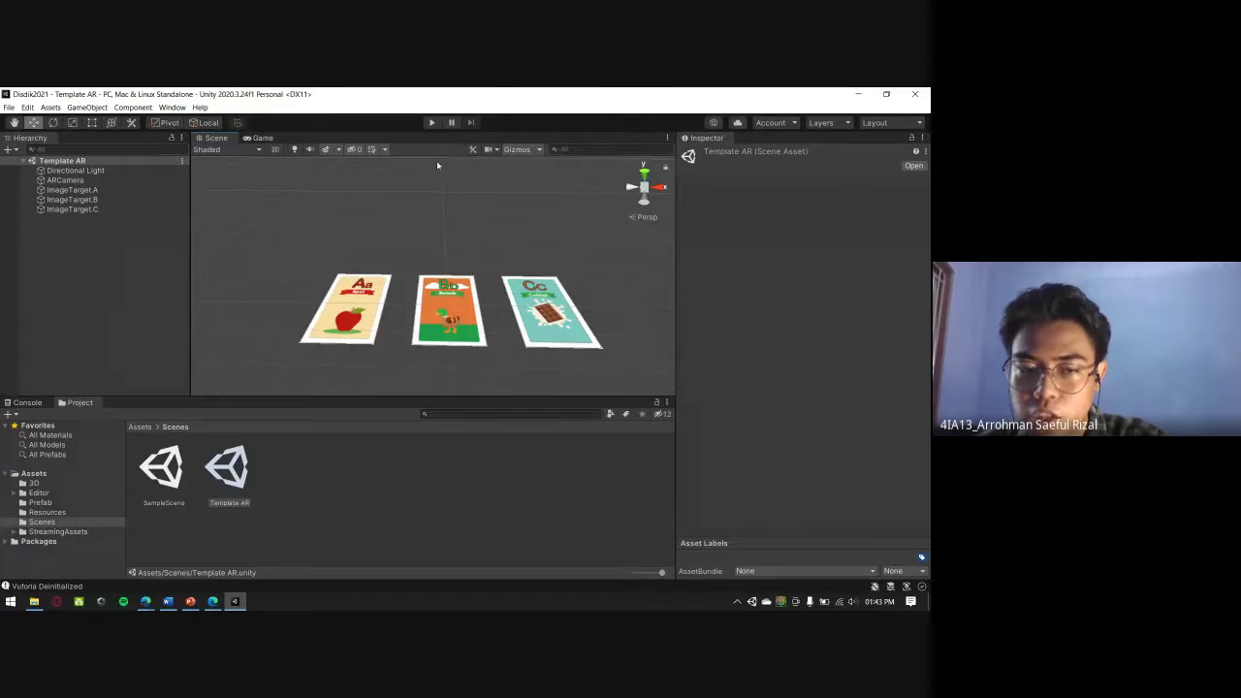
left_click(139, 426)
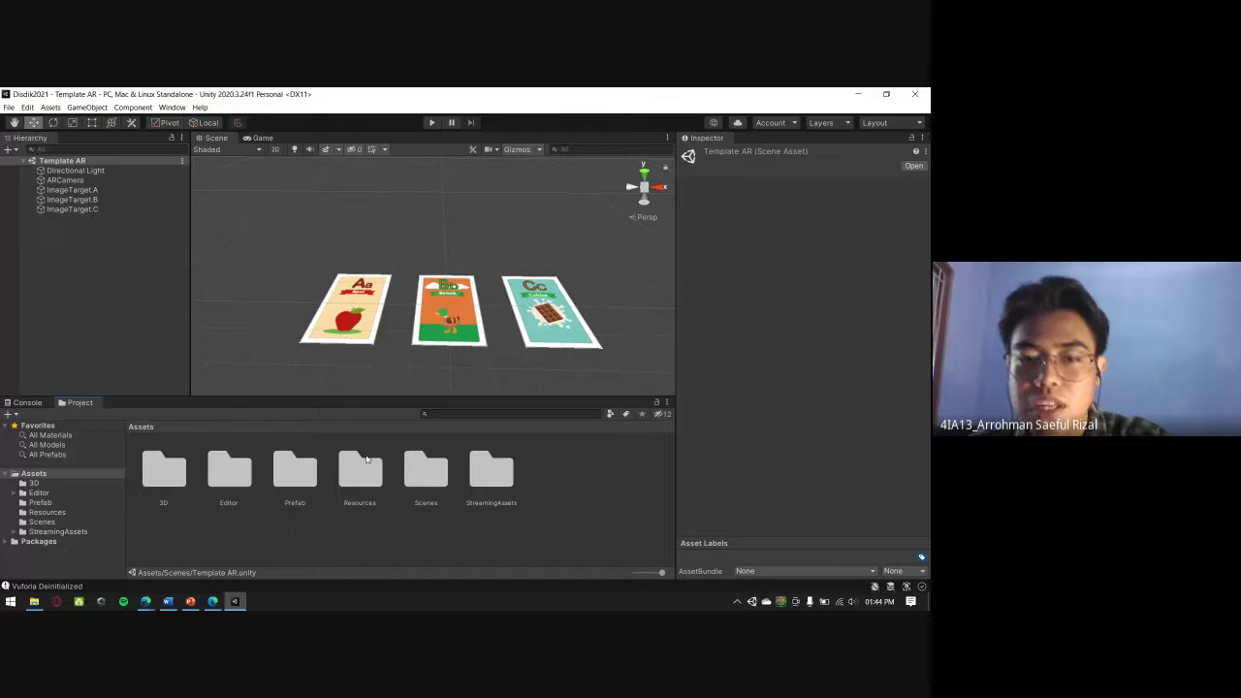
double_click(294, 470)
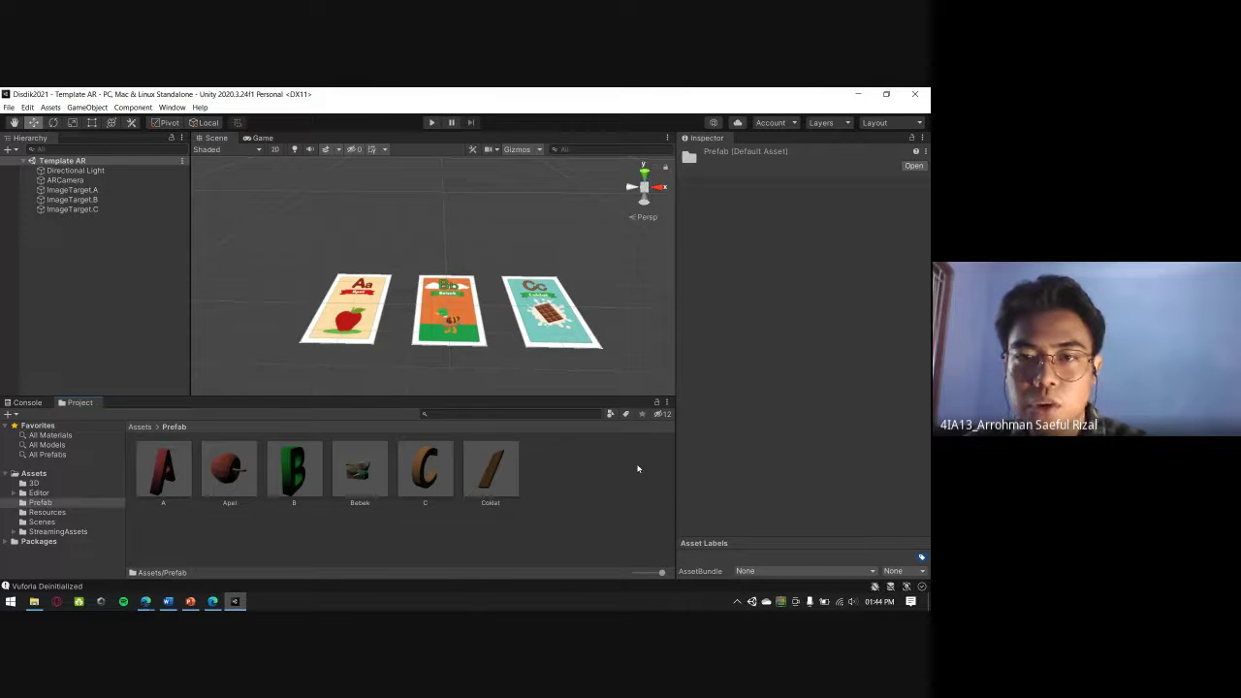
Browse the Blender File folder's Teddy Bear and Radio folders and open RadioBeta.blend.
left_click(34, 601)
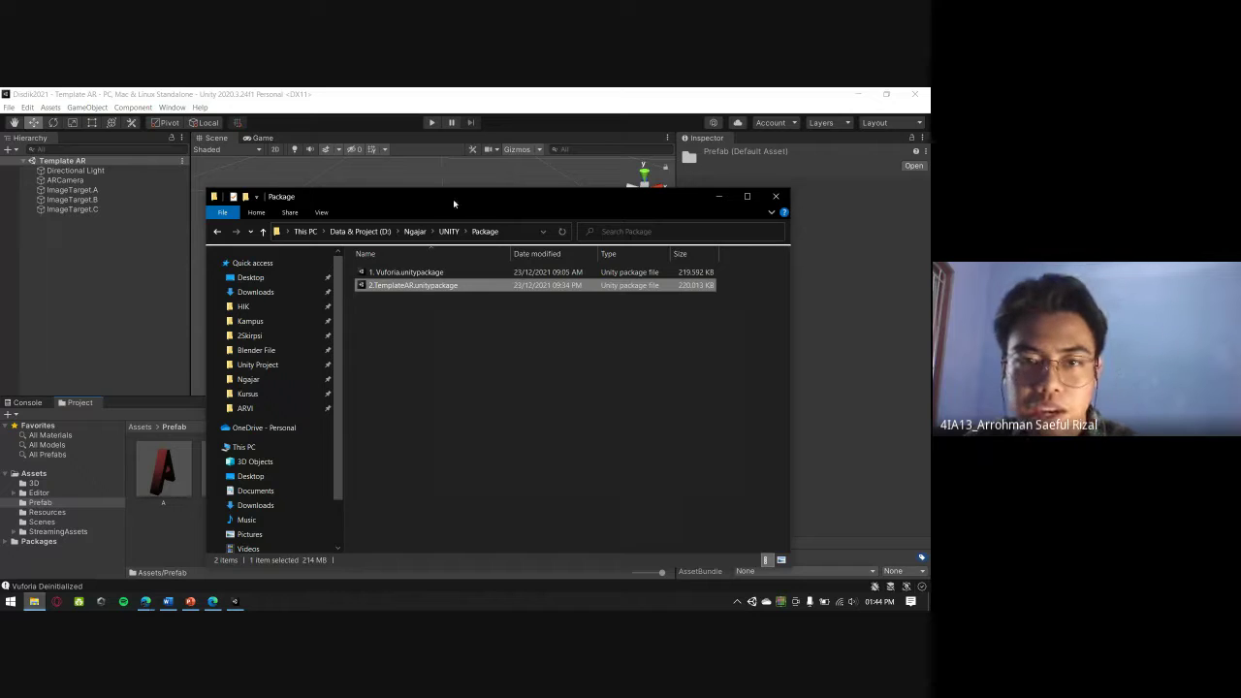
left_click_drag(453, 199, 474, 184)
left_click(281, 333)
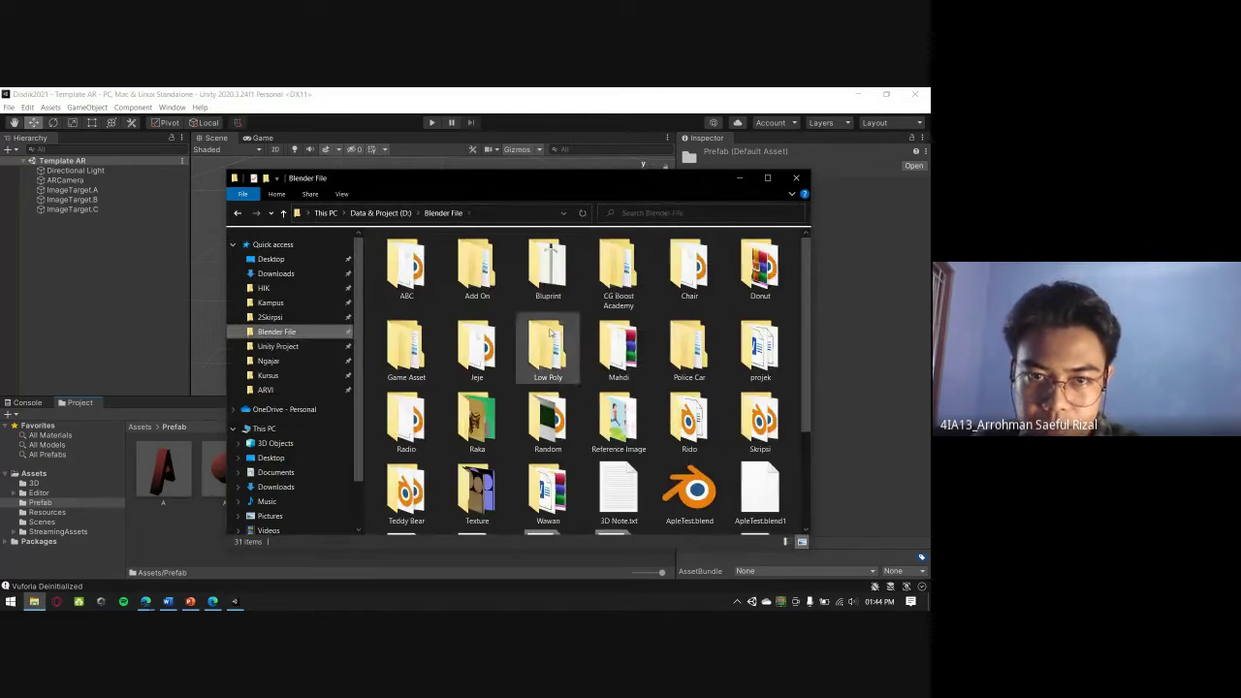
scroll(428, 307, "down", 3)
double_click(405, 334)
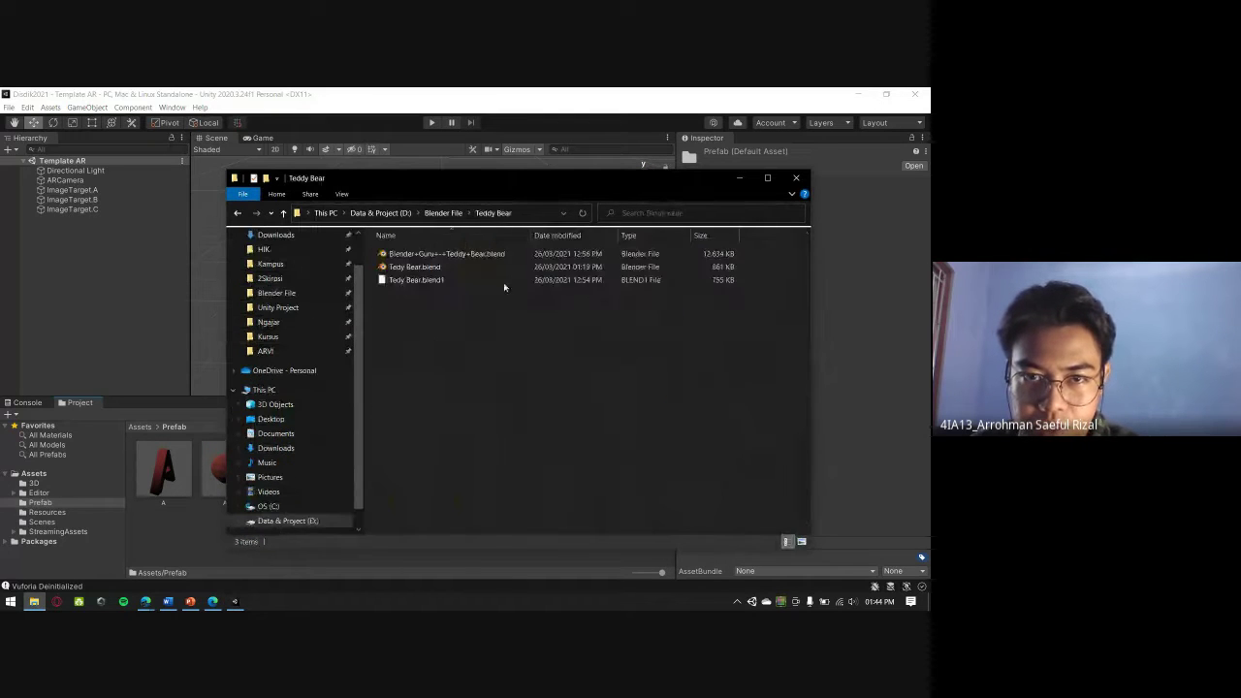
key("alt+Left")
double_click(510, 385)
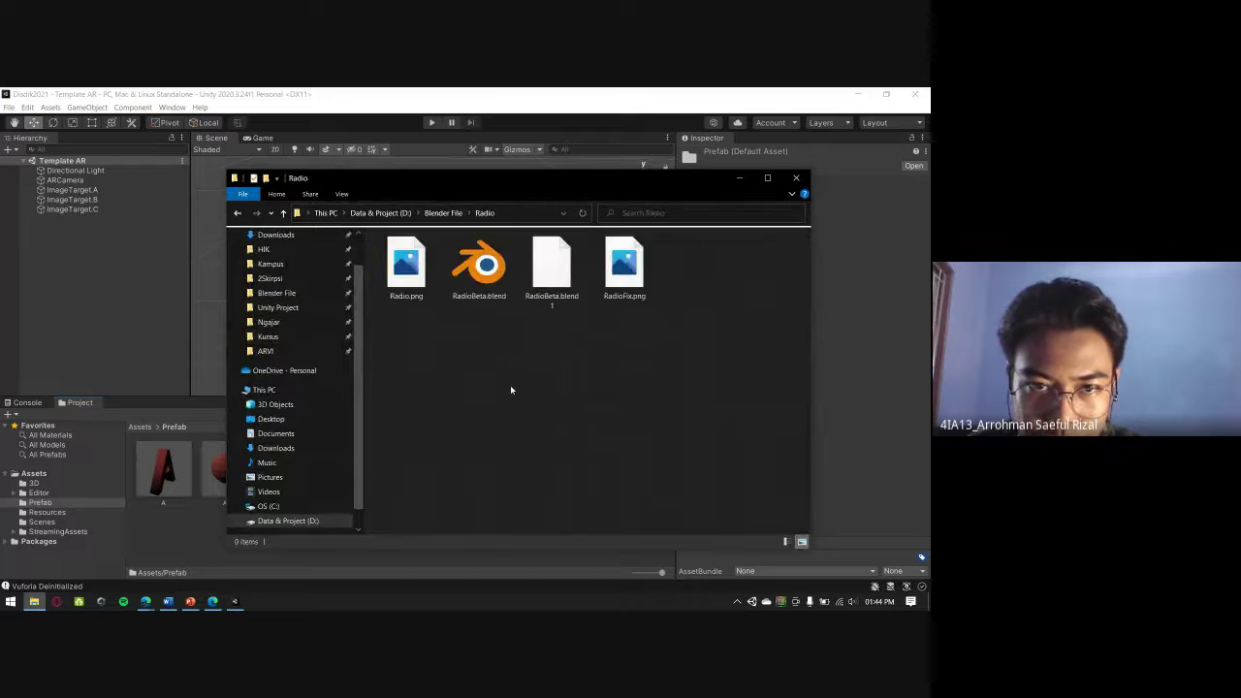
left_click(407, 267)
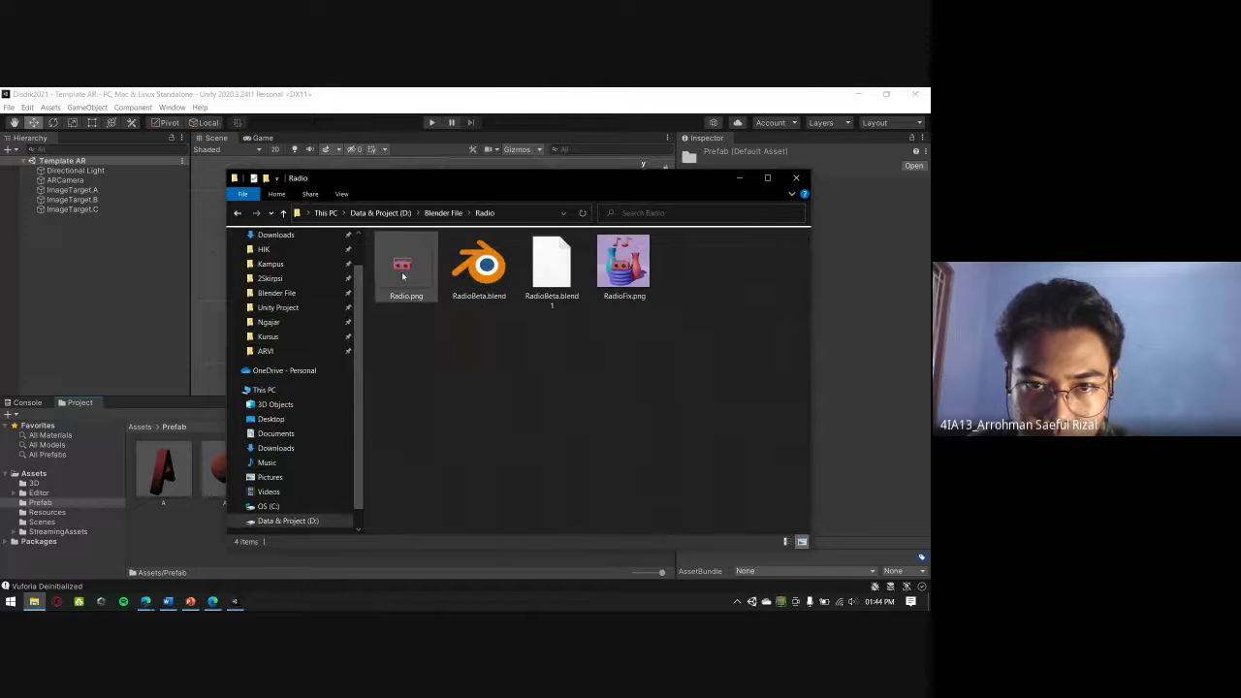
double_click(497, 274)
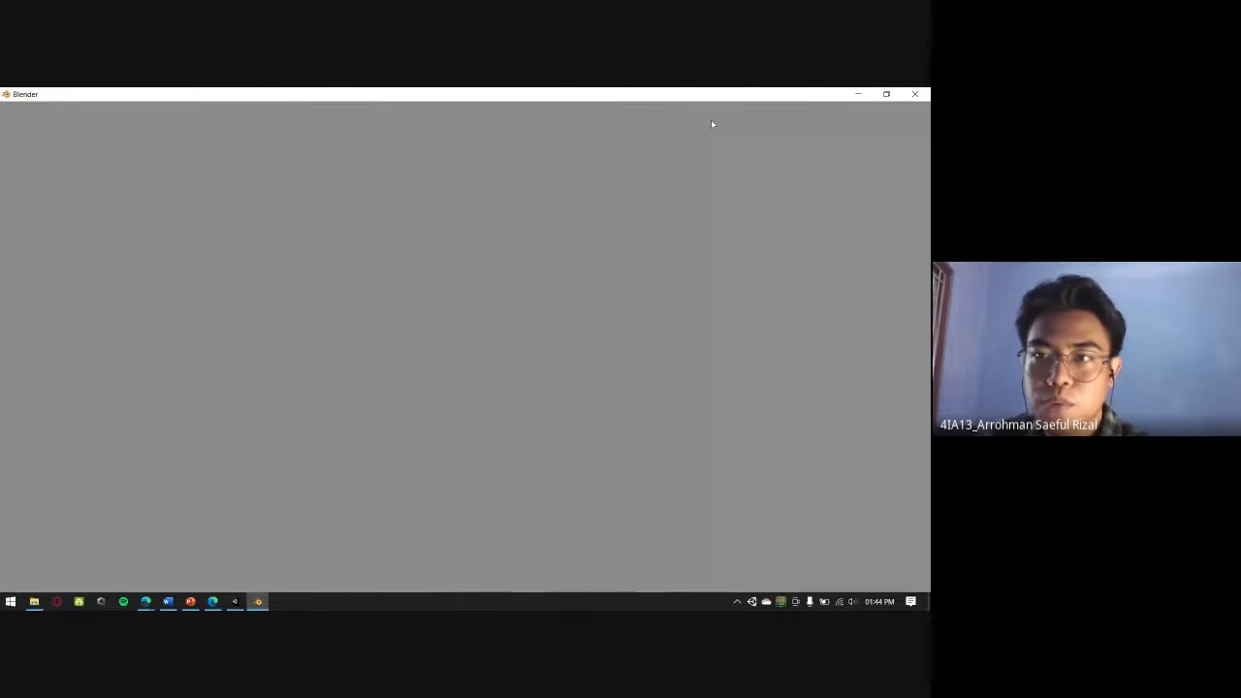
Look through the Chair folder and the .fbx models in the Blender File folder.
left_click(34, 601)
key("alt+Up")
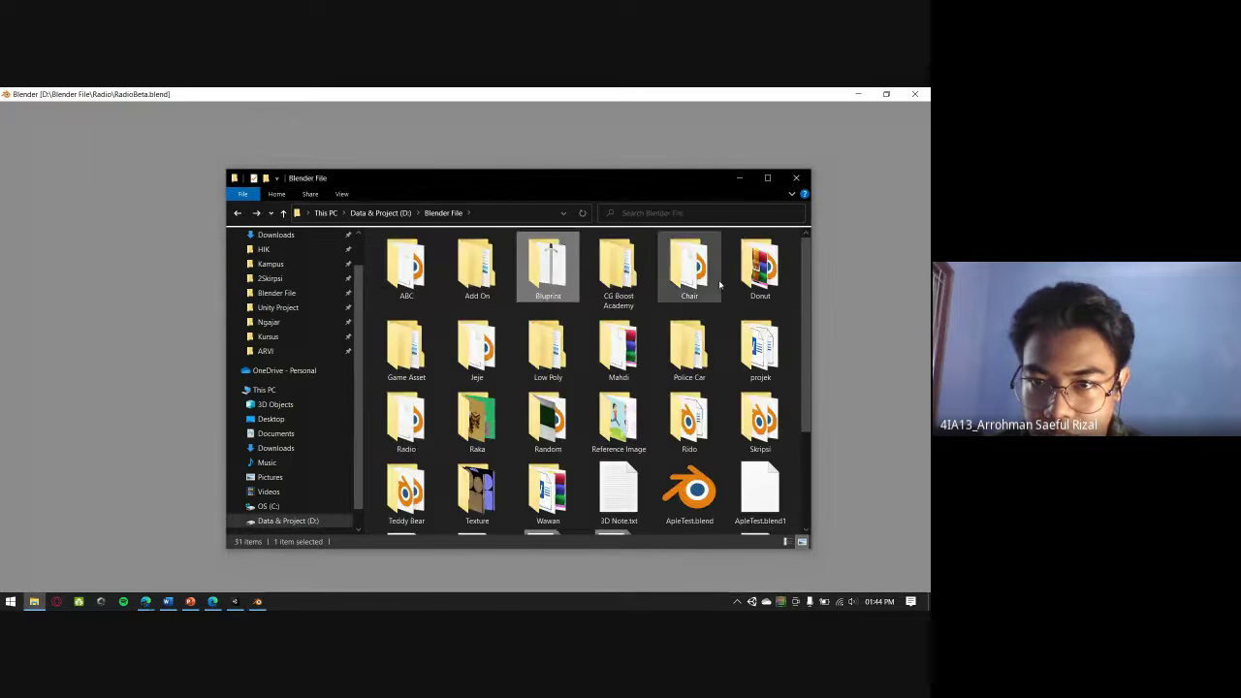
double_click(685, 269)
key("alt+Up")
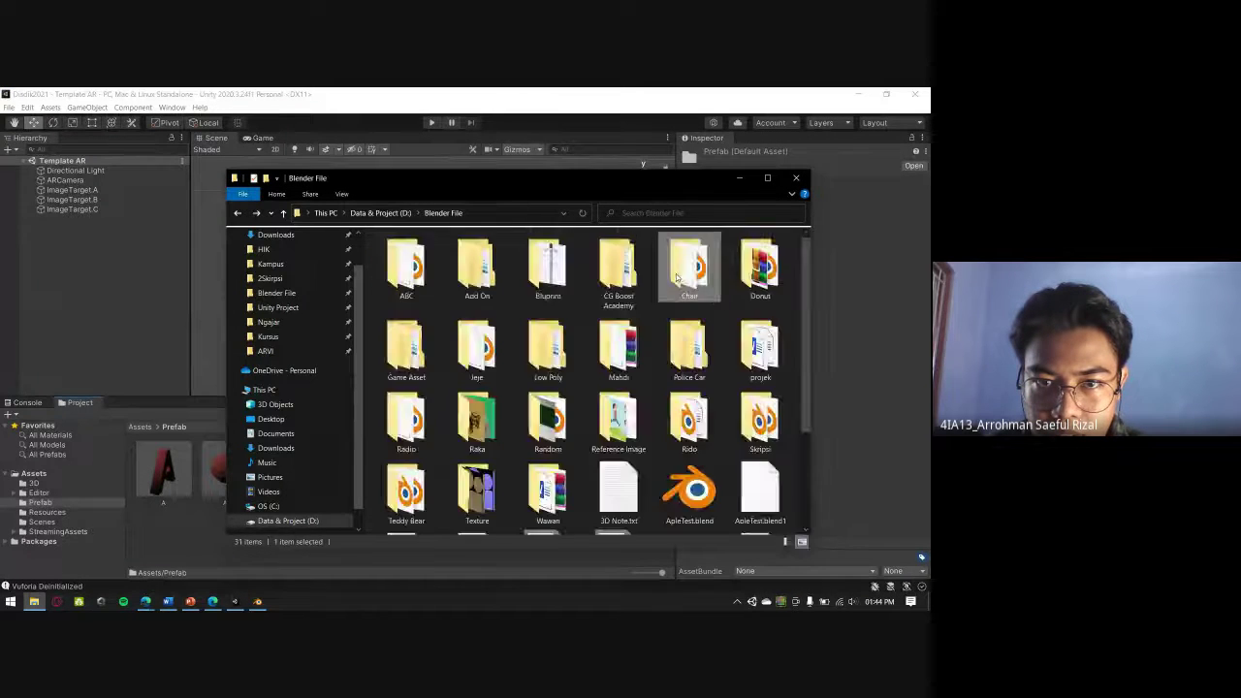
double_click(675, 273)
key("alt+Up")
left_click_drag(595, 183, 426, 184)
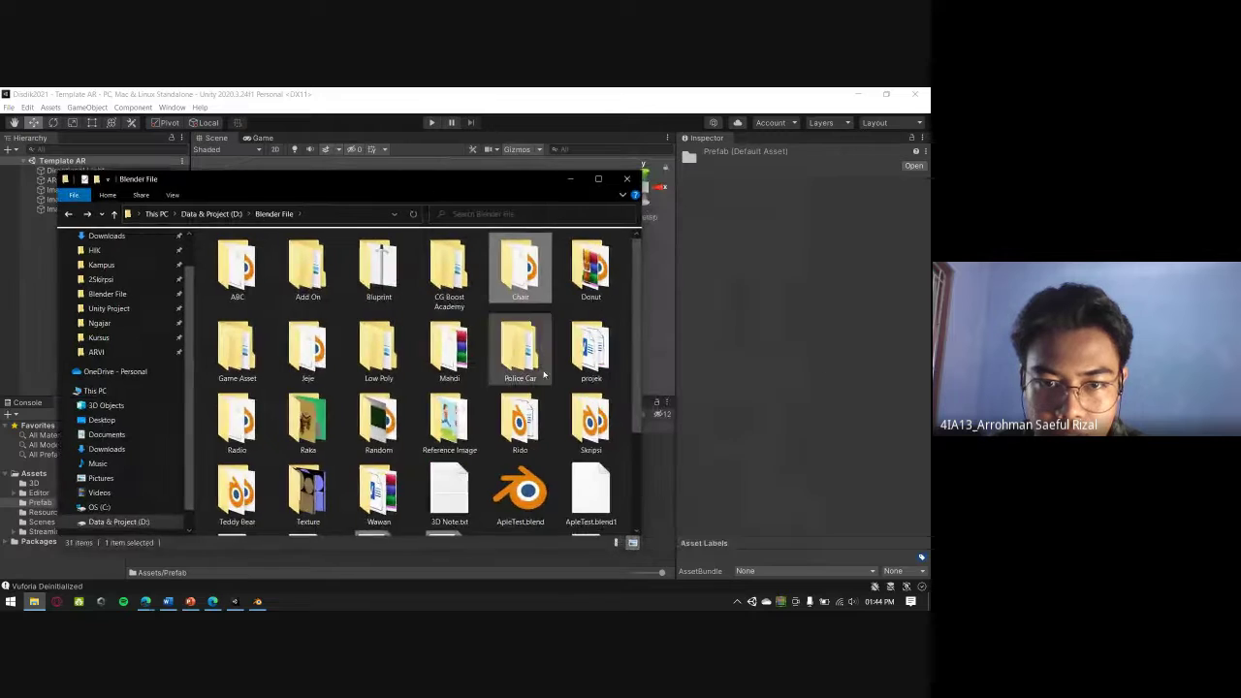
scroll(544, 376, "down", 3)
left_click(449, 412)
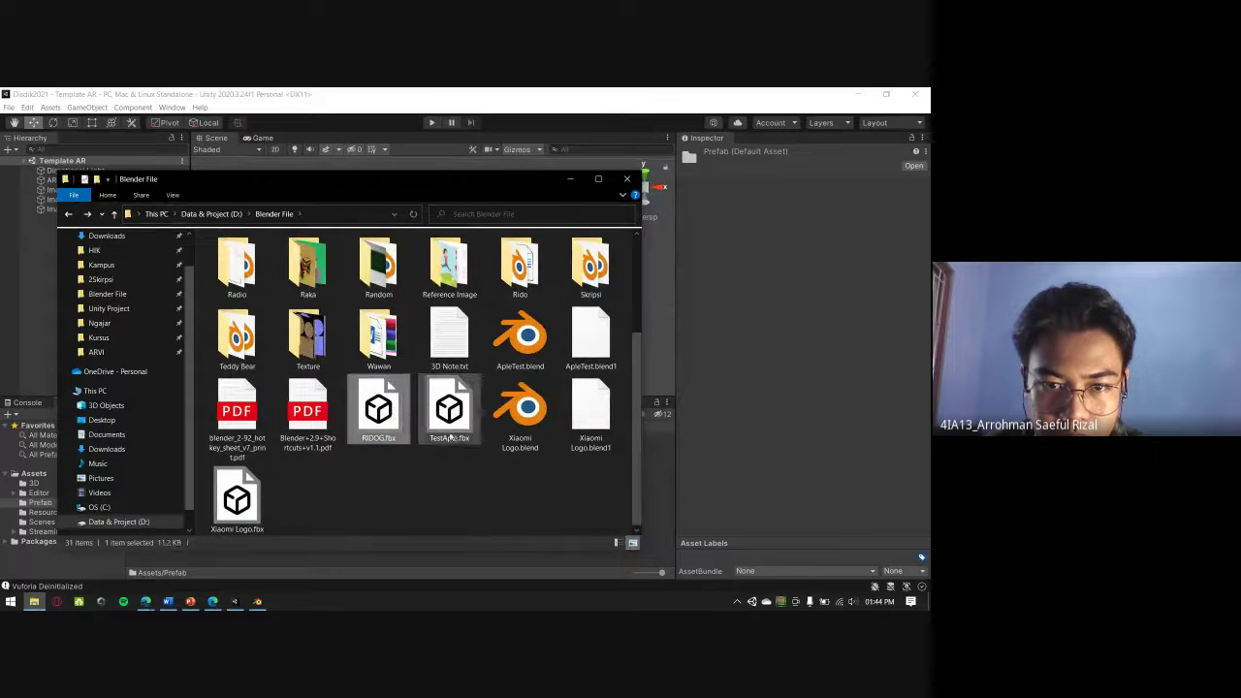
left_click(554, 427)
scroll(451, 417, "up", 3)
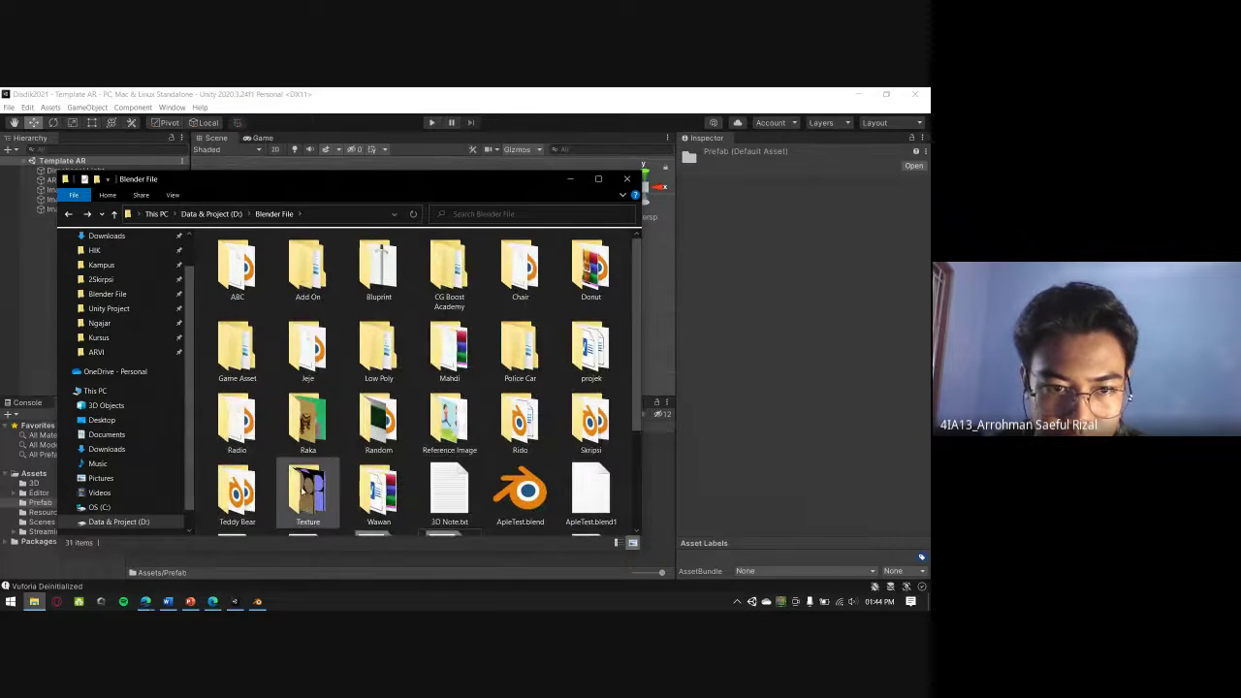
Drag axe.fbx from Game Asset > Axe into Unity's Prefab folder.
double_click(242, 341)
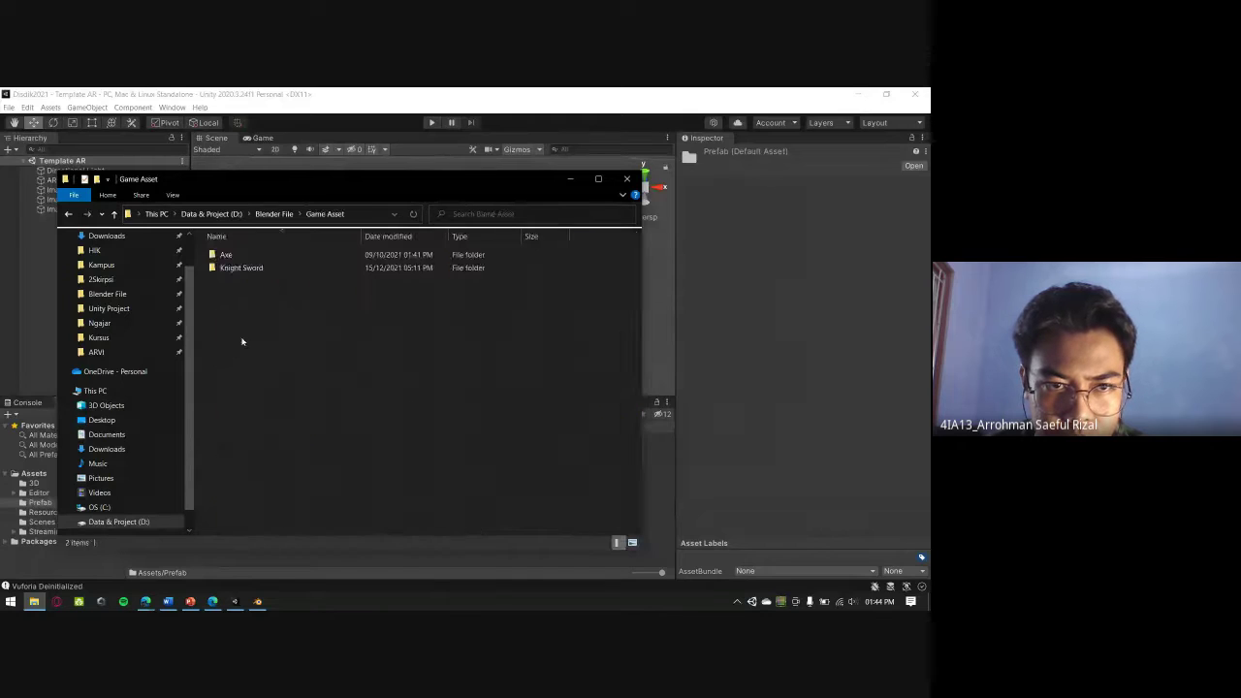
double_click(262, 253)
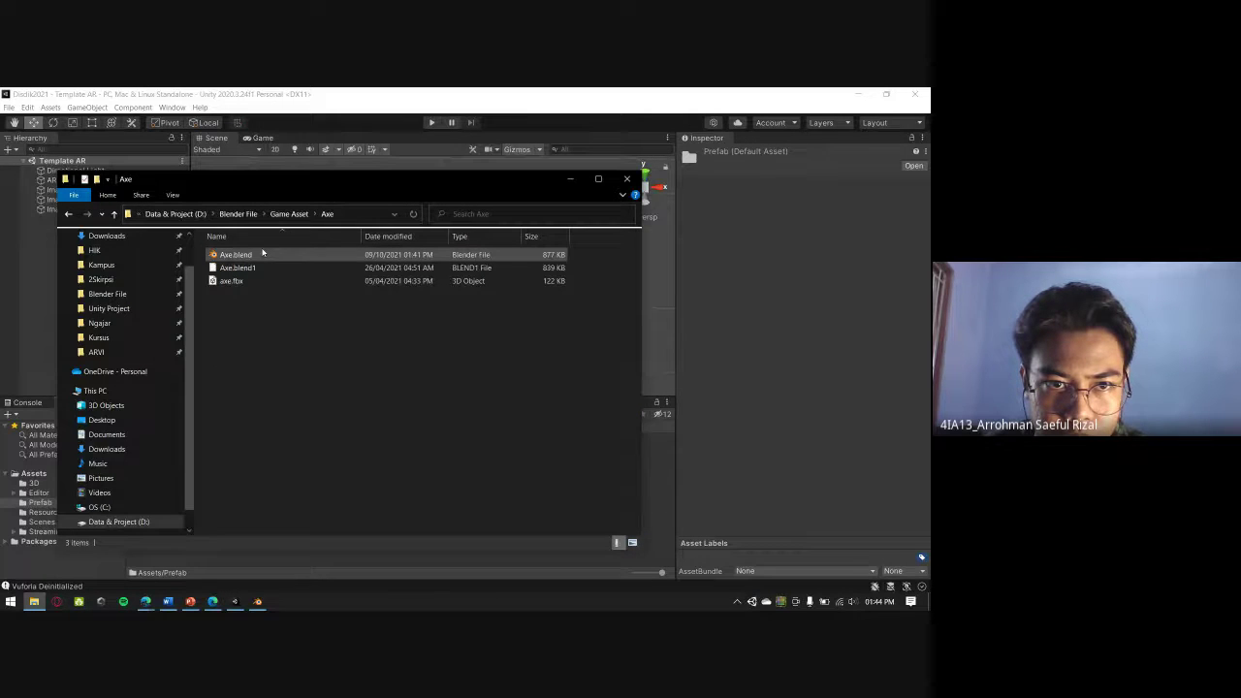
left_click(261, 281)
left_click_drag(392, 183, 677, 177)
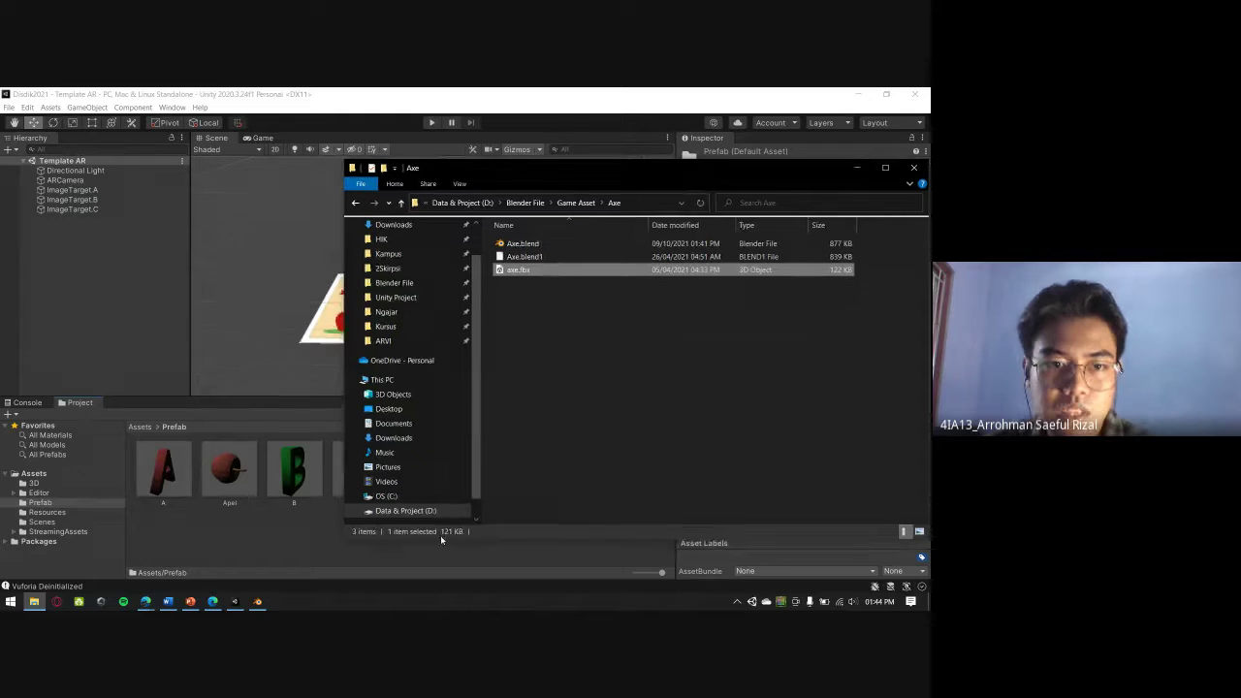
left_click_drag(522, 273, 544, 558)
left_click(297, 470)
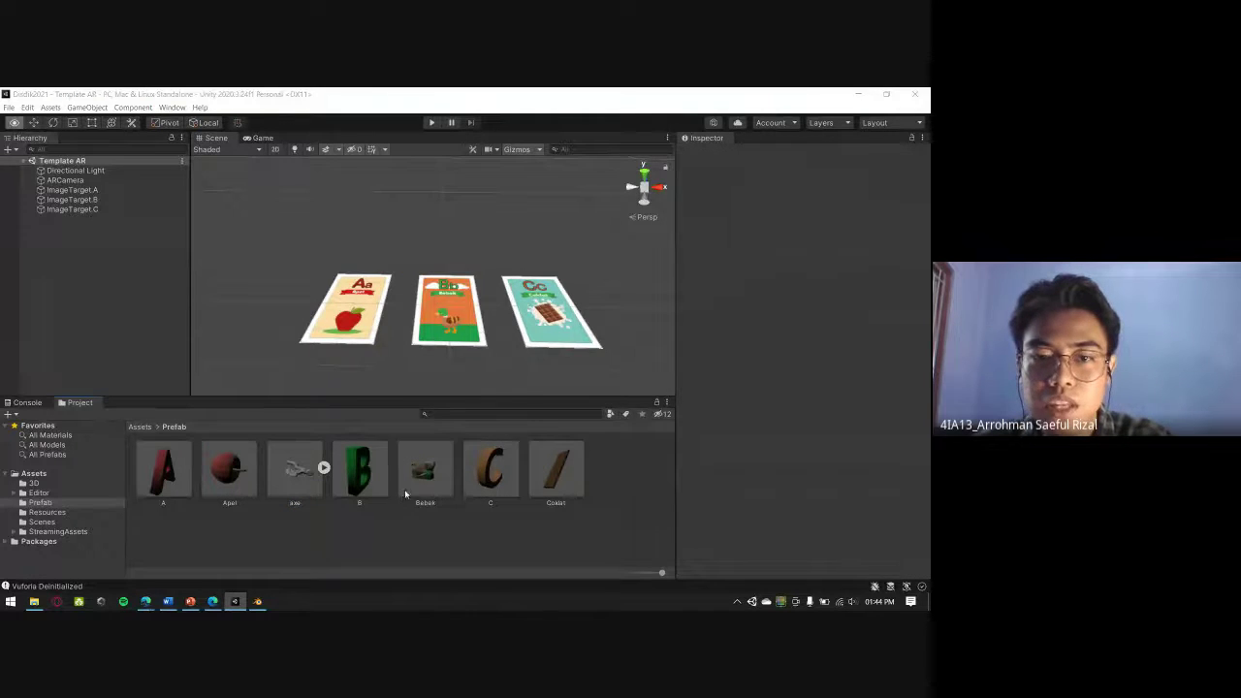
key("alt+Tab")
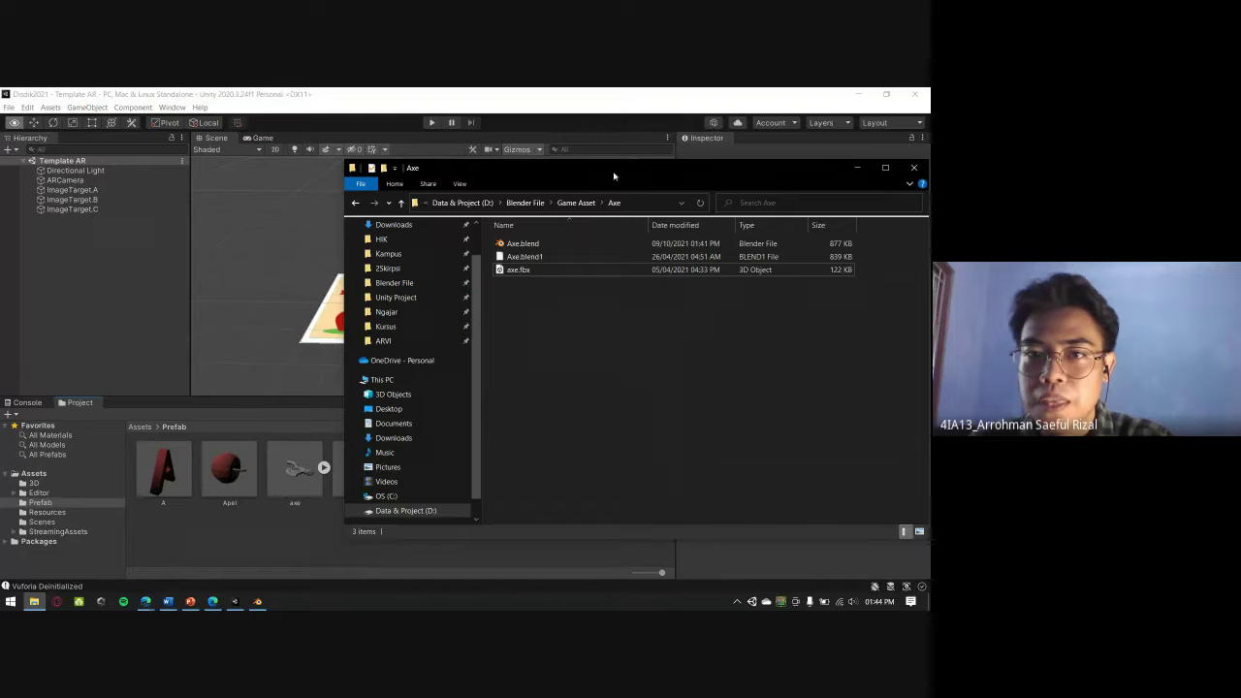
left_click_drag(614, 176, 552, 159)
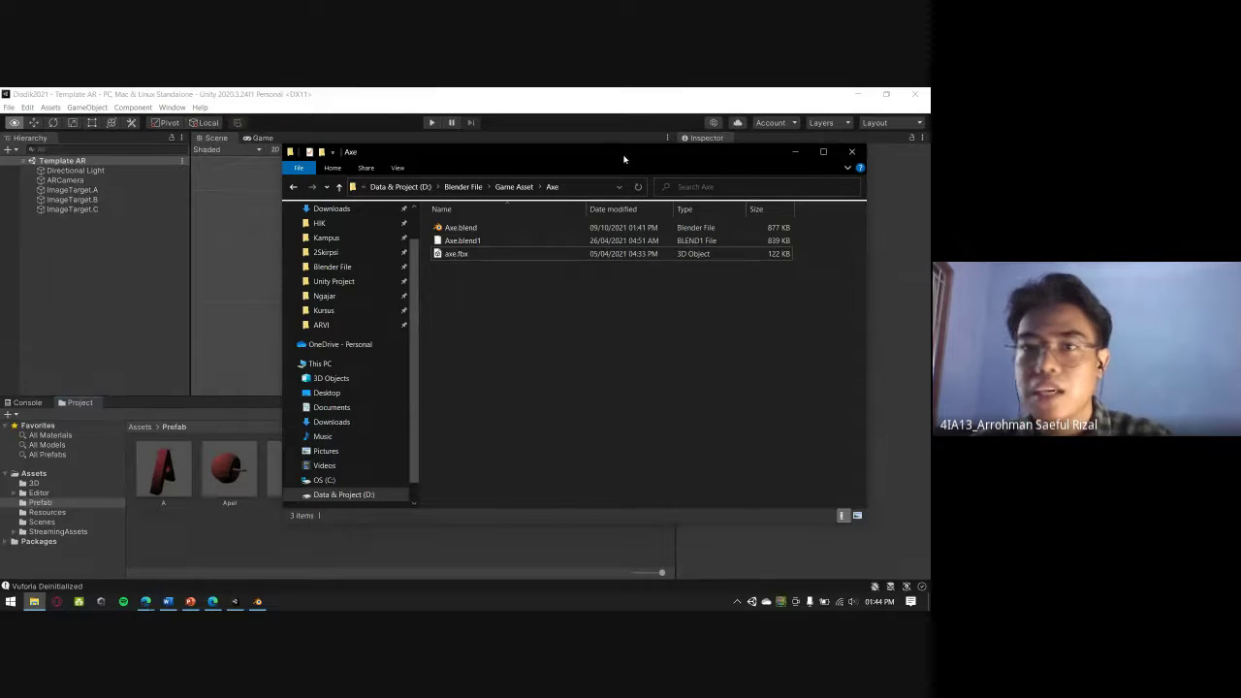
key("alt+Tab")
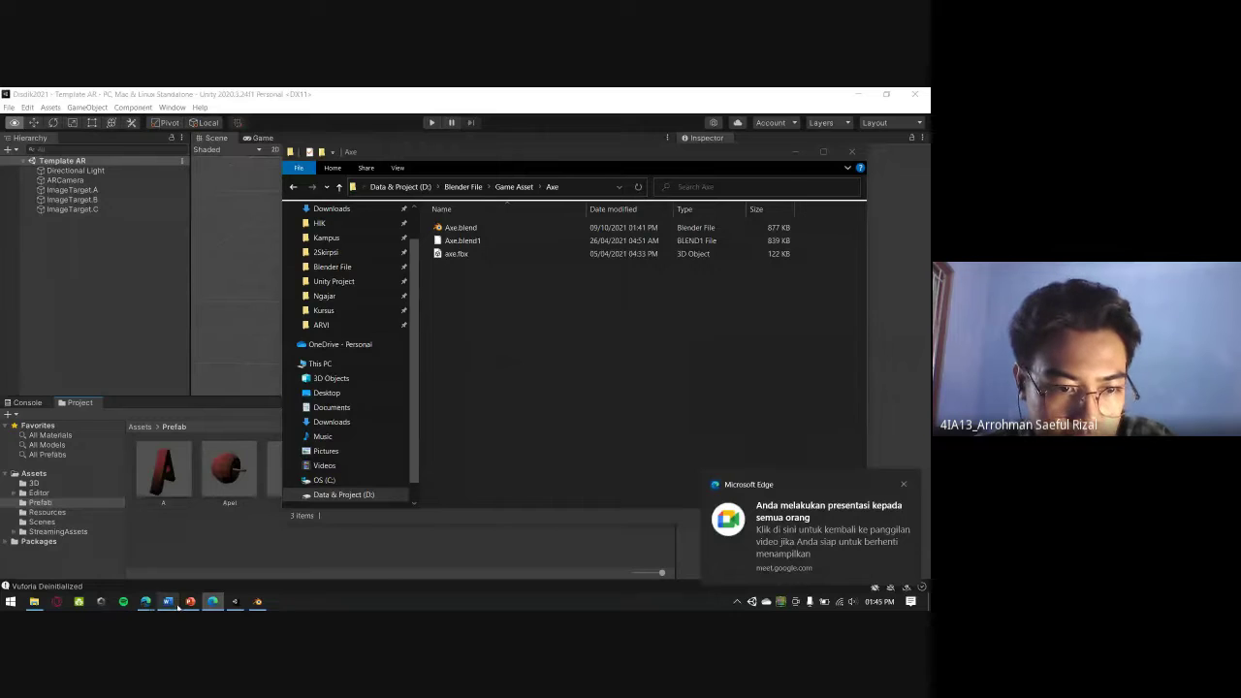
Go to sketchfab.com in a new private tab and reach the 3D model search page.
mouse_move(146, 605)
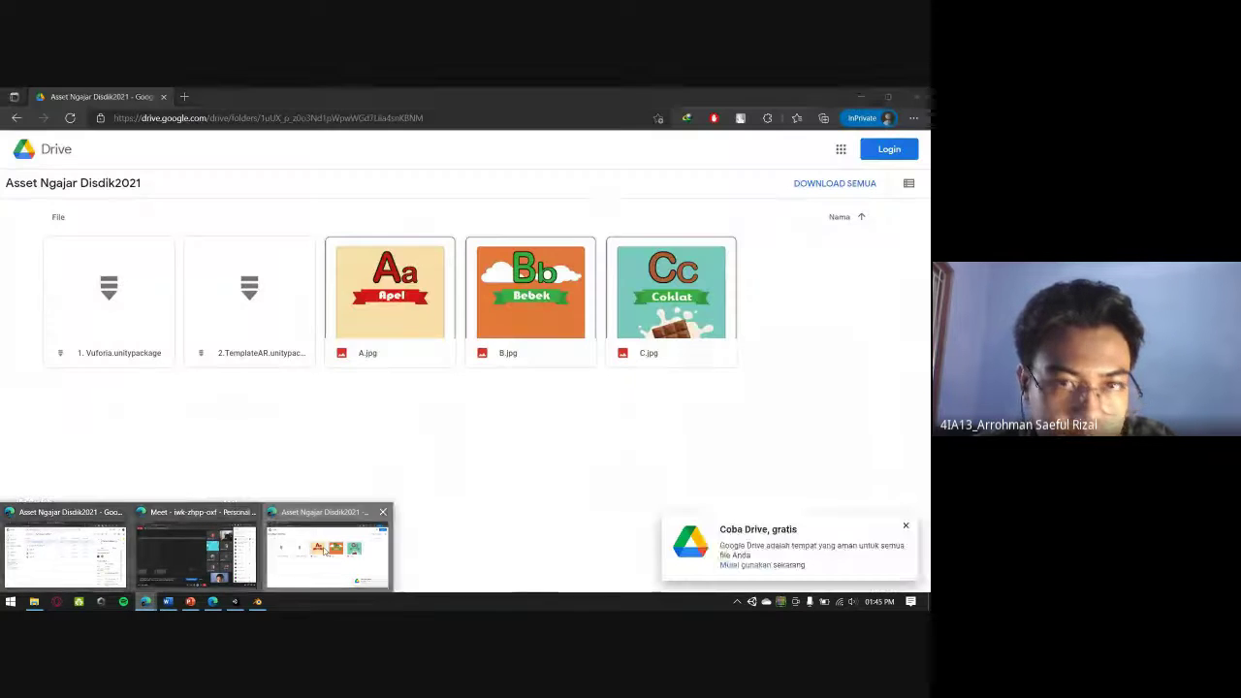
left_click(328, 556)
key("ctrl+t")
type("skefh")
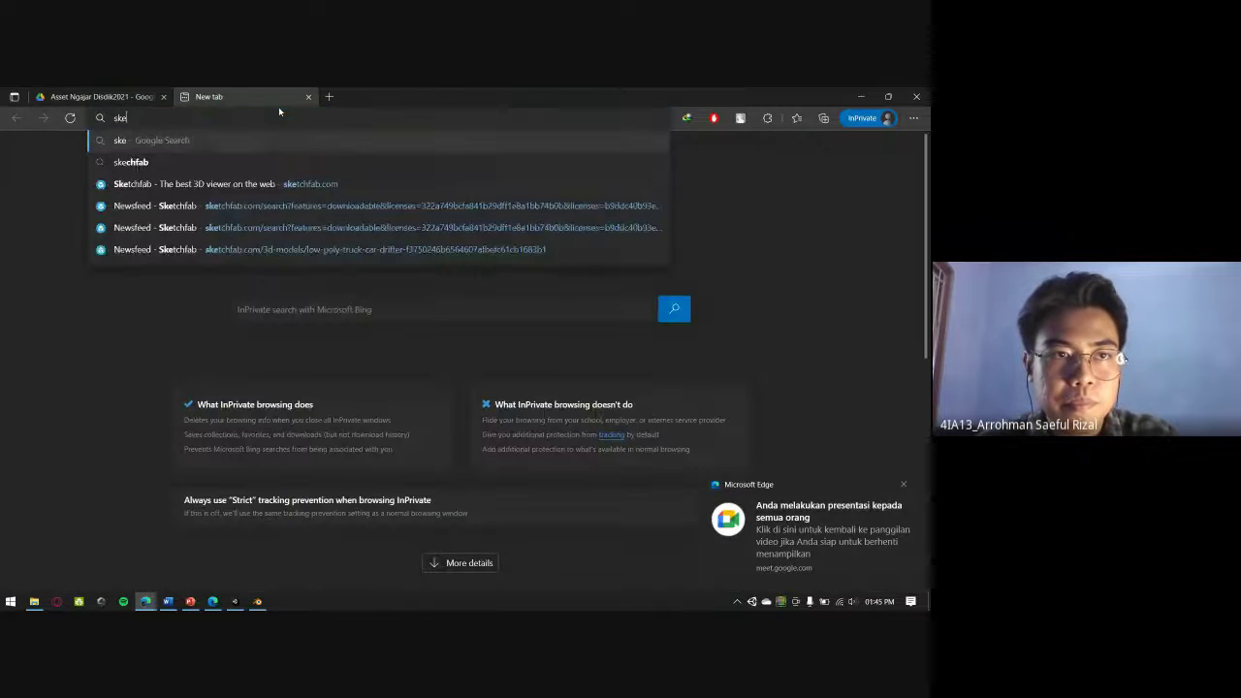
key("BackSpace")
key("BackSpace")
key("Down")
key("Down")
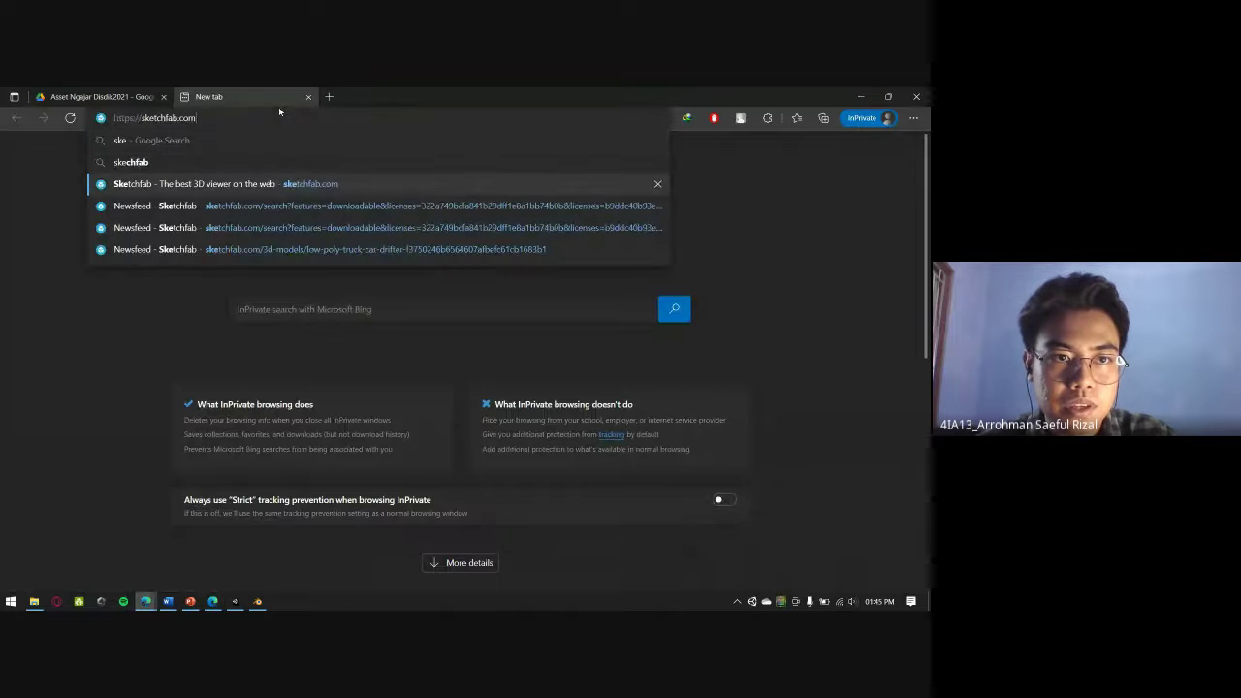
key("Return")
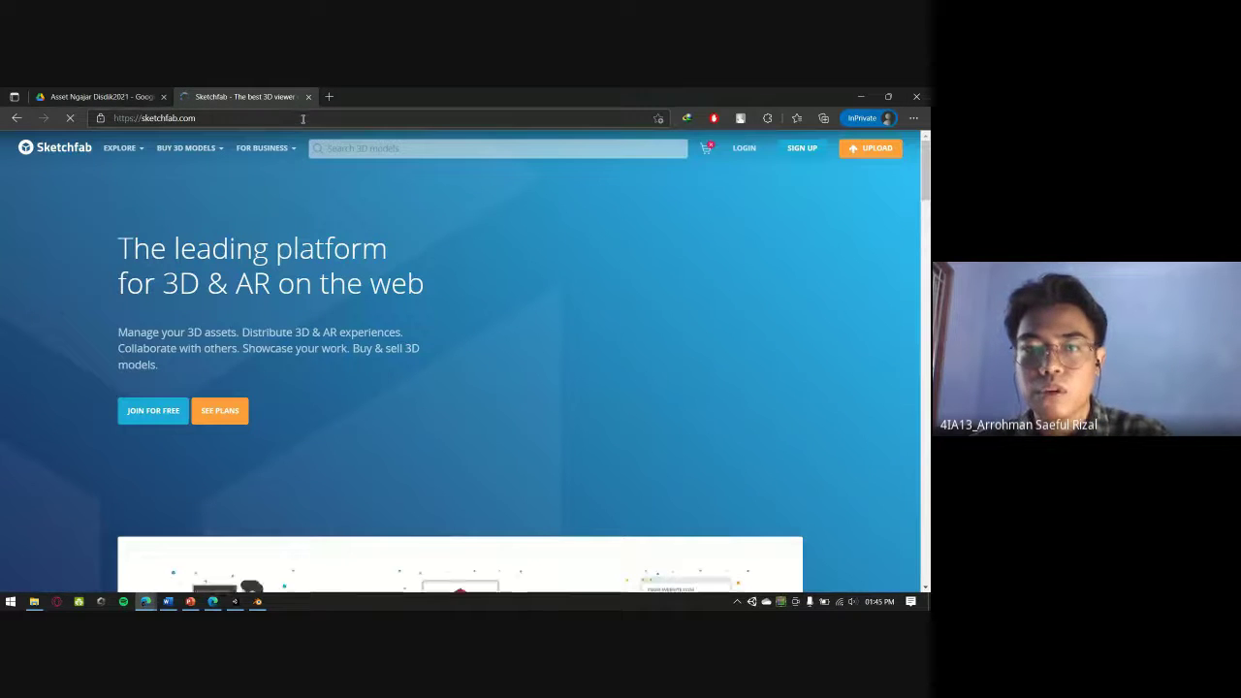
left_click(301, 118)
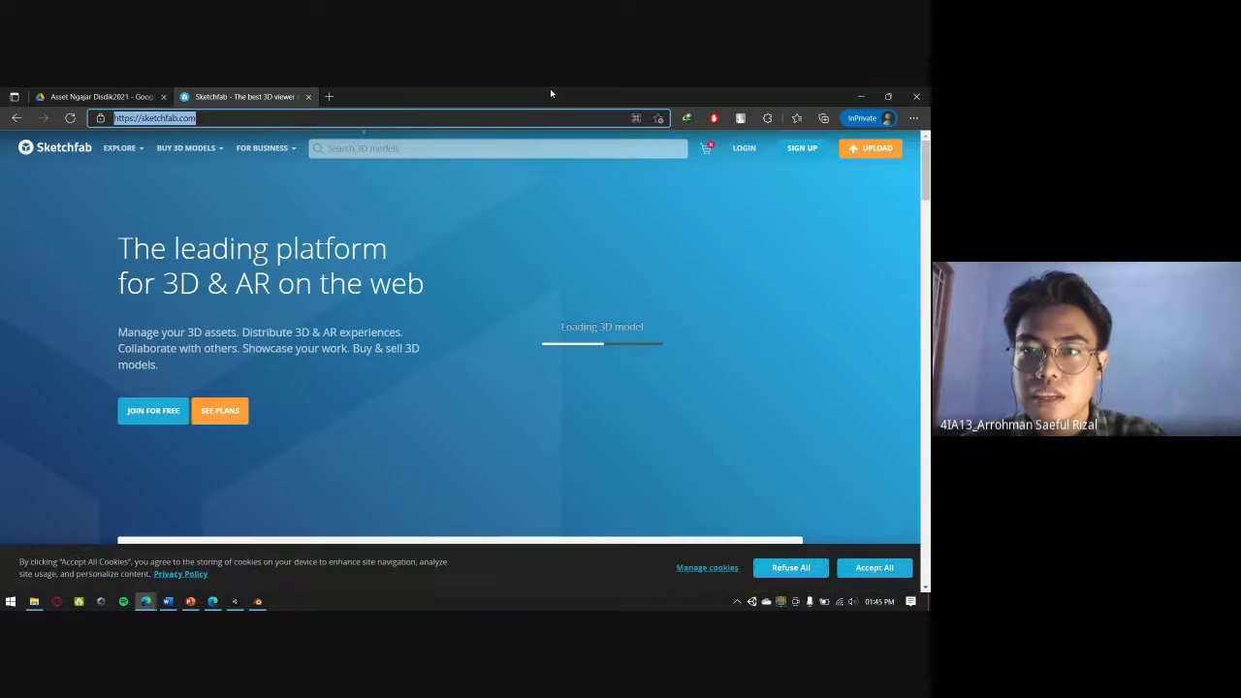
left_click(365, 152)
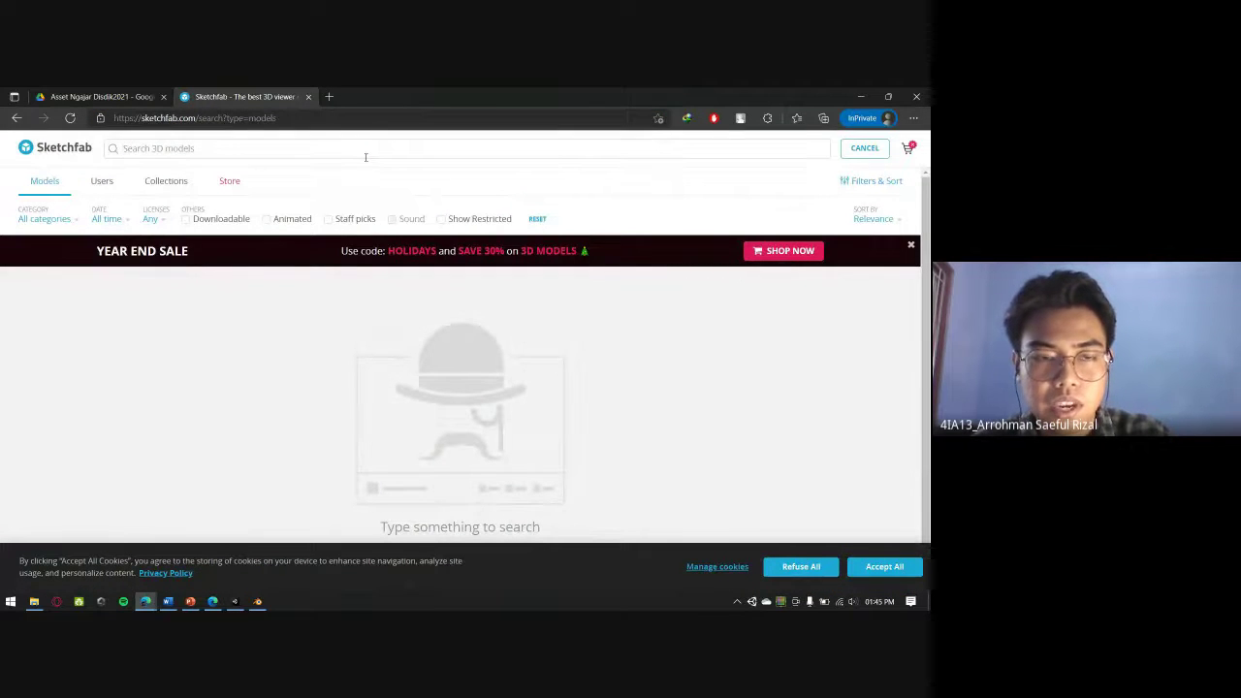
Search 'cat low poly', filter to downloadable models, and open Cat Low Poly.
type("cat low poly")
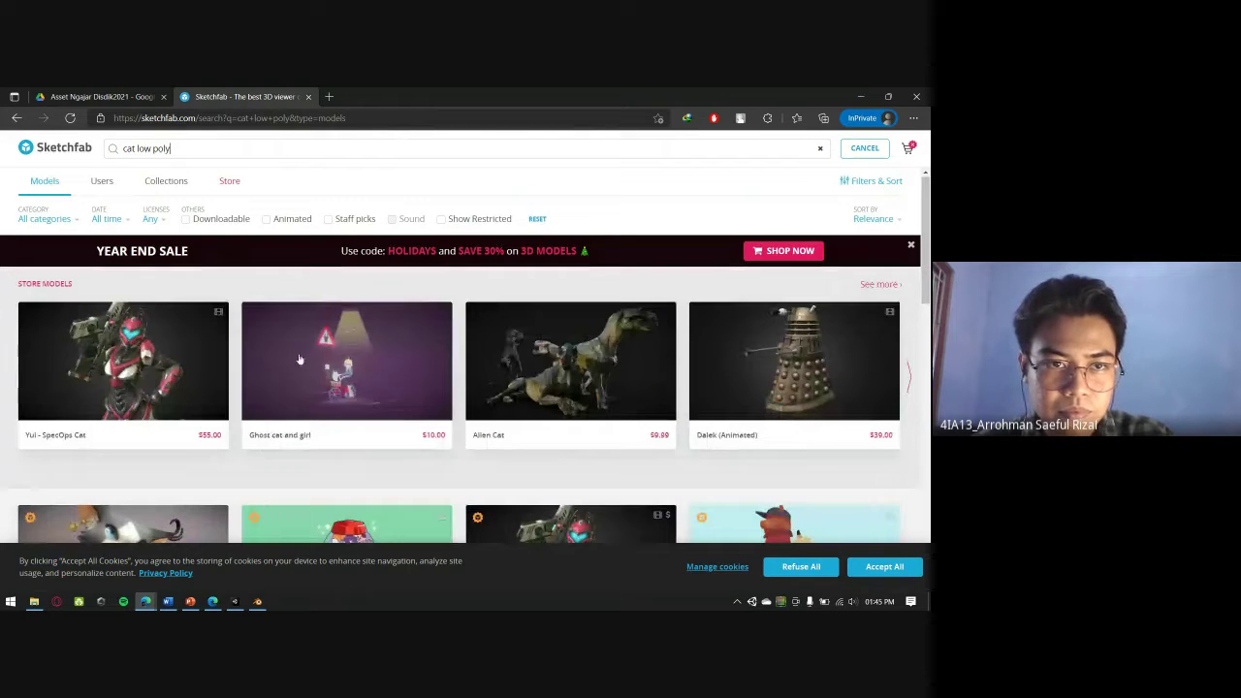
left_click(187, 222)
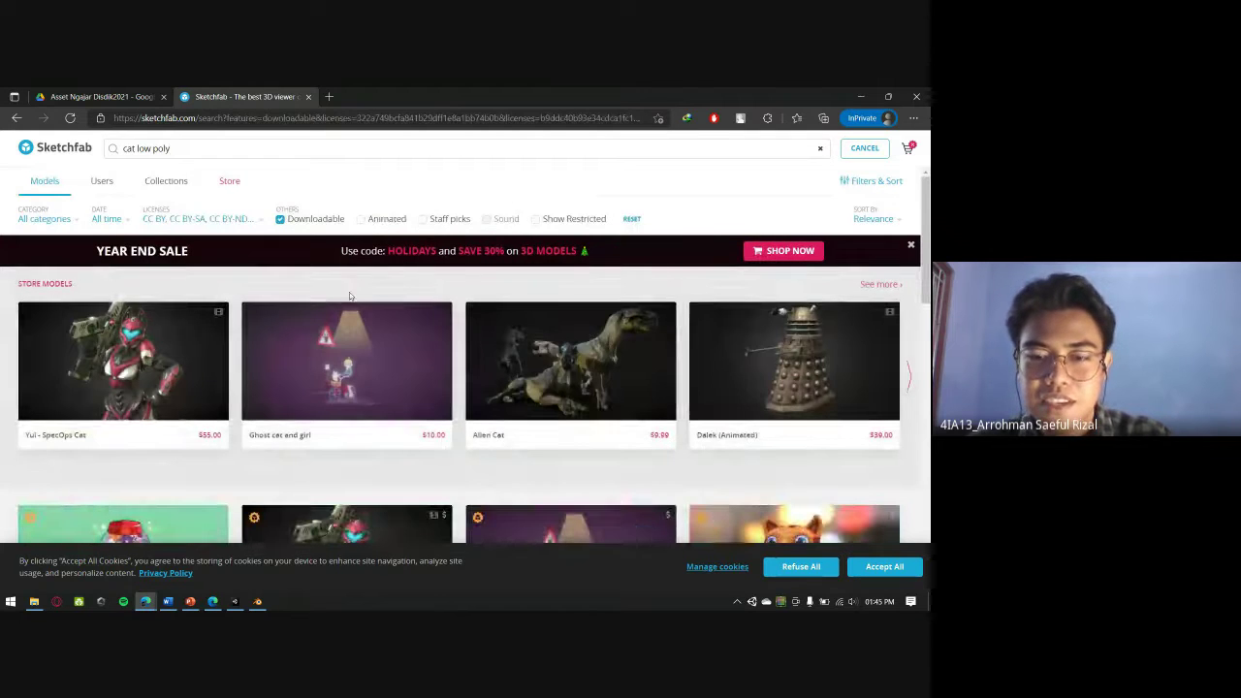
scroll(351, 292, "down", 2)
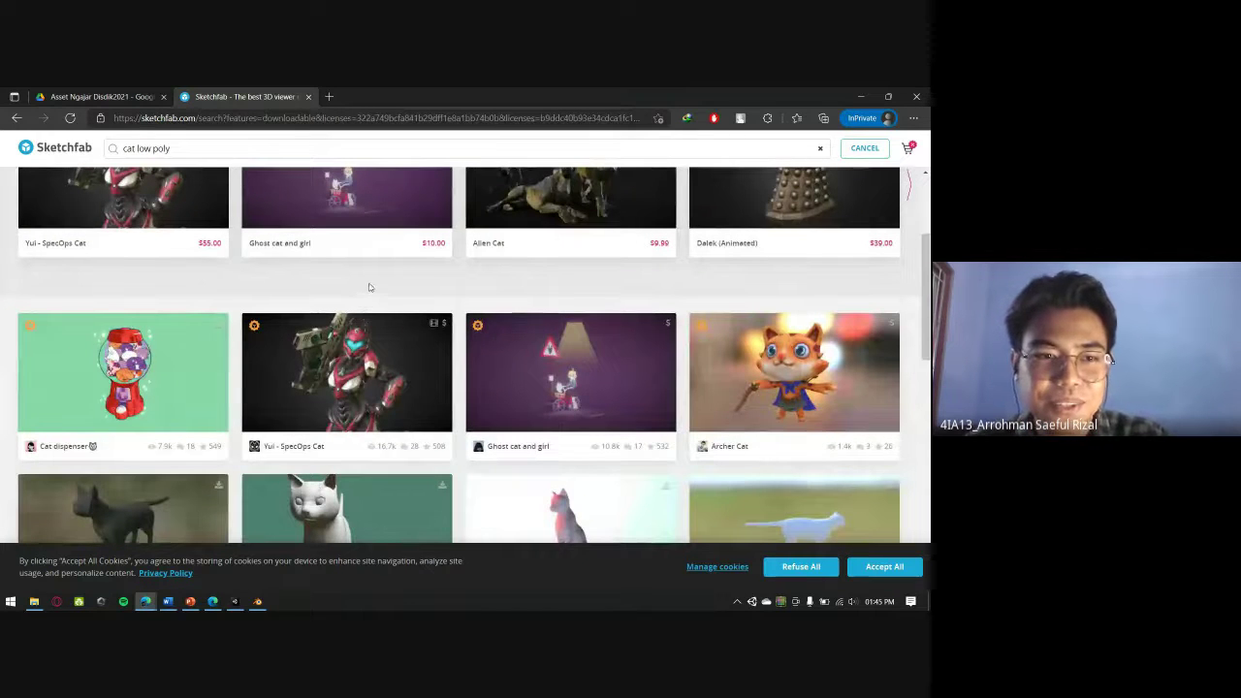
scroll(375, 283, "down", 2)
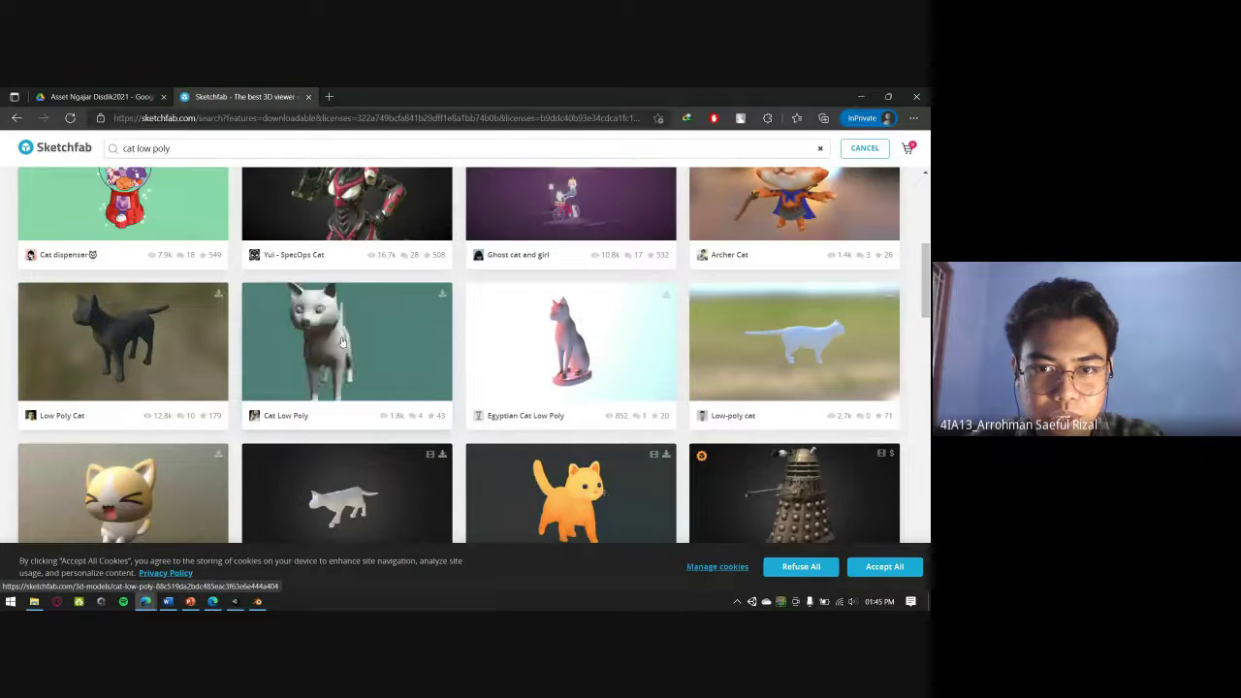
left_click(406, 332)
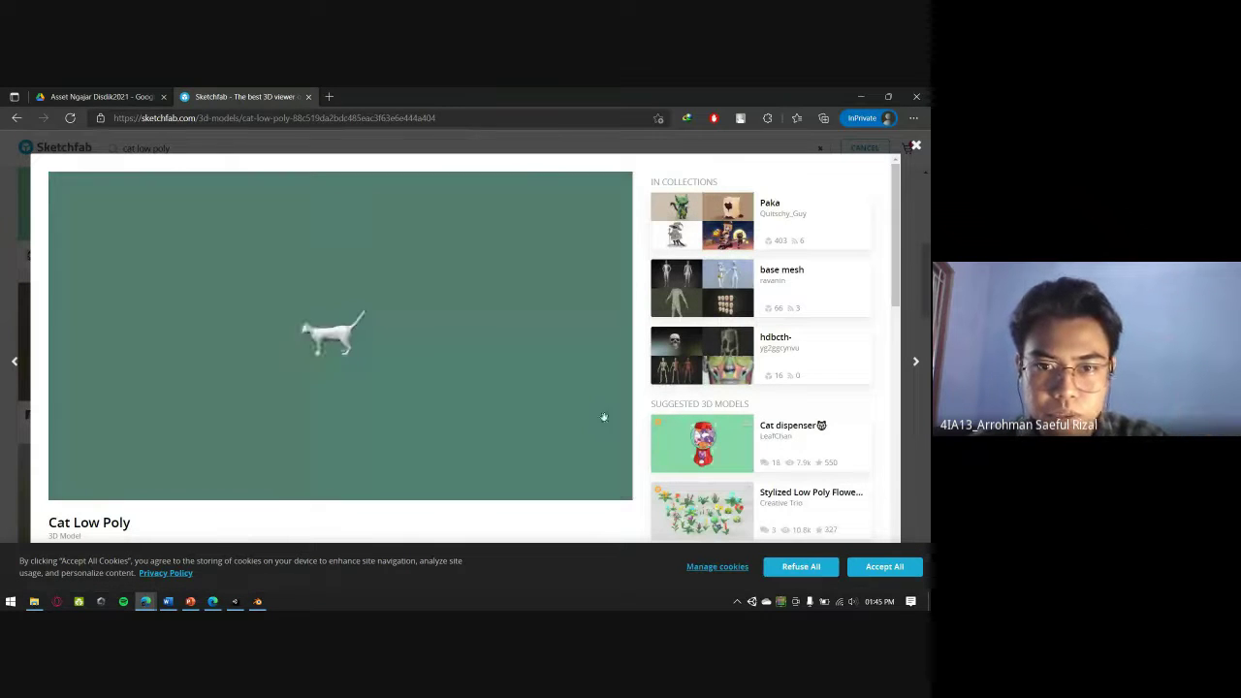
Try downloading the Cat Low Poly model and dismiss the login prompt.
scroll(401, 336, "down", 5)
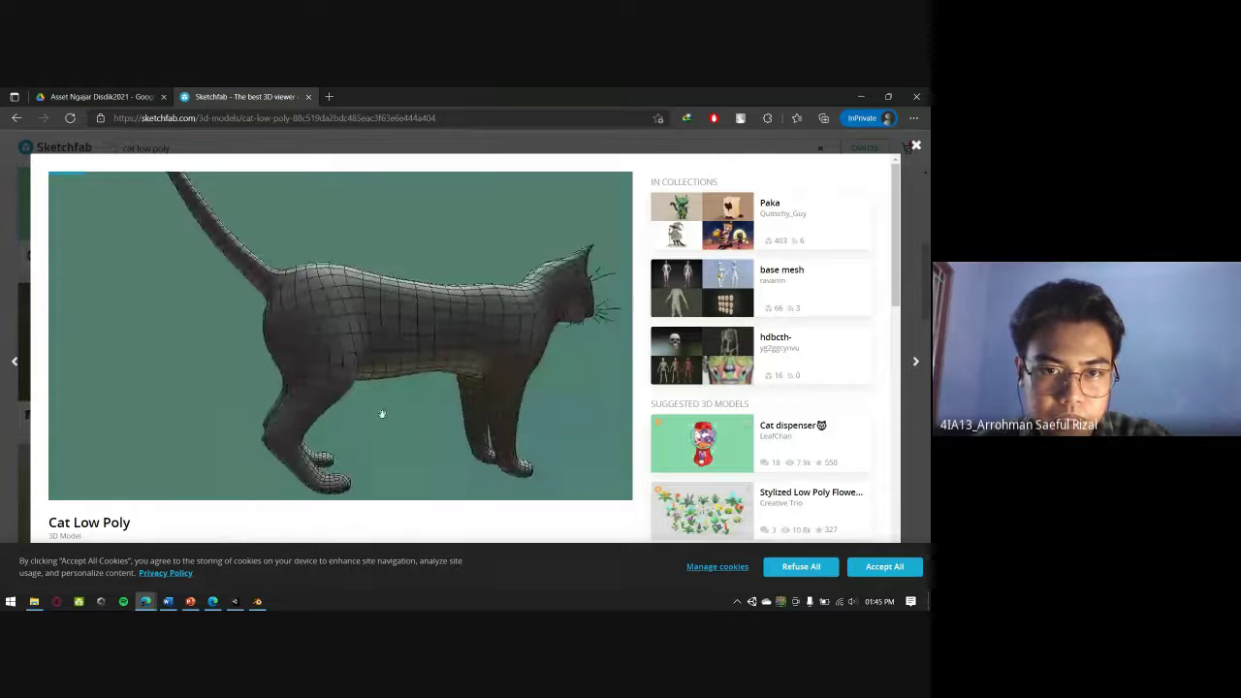
scroll(102, 422, "down", 2)
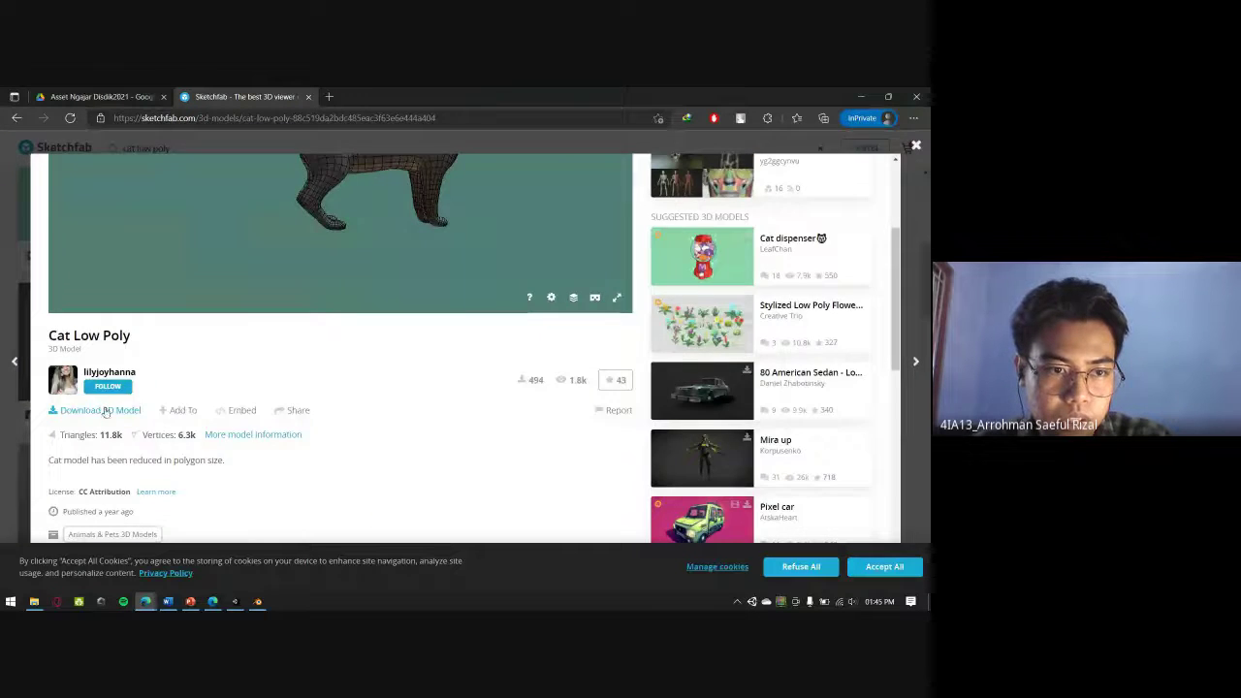
left_click(100, 410)
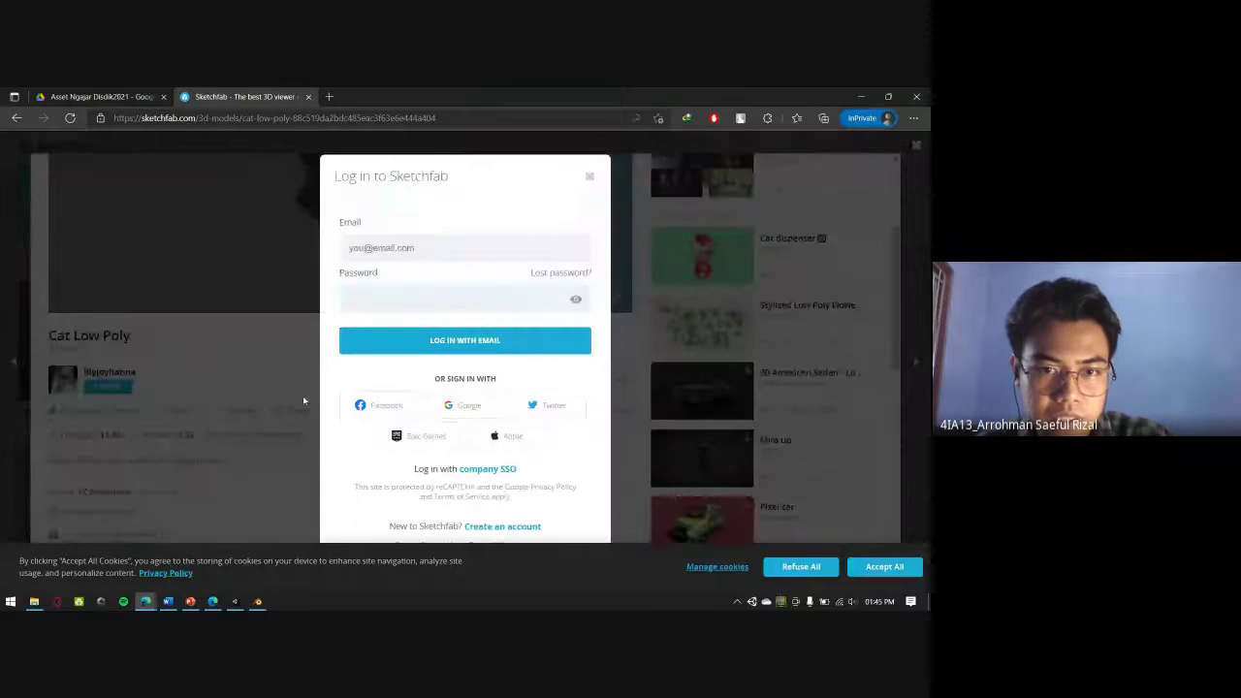
left_click(255, 354)
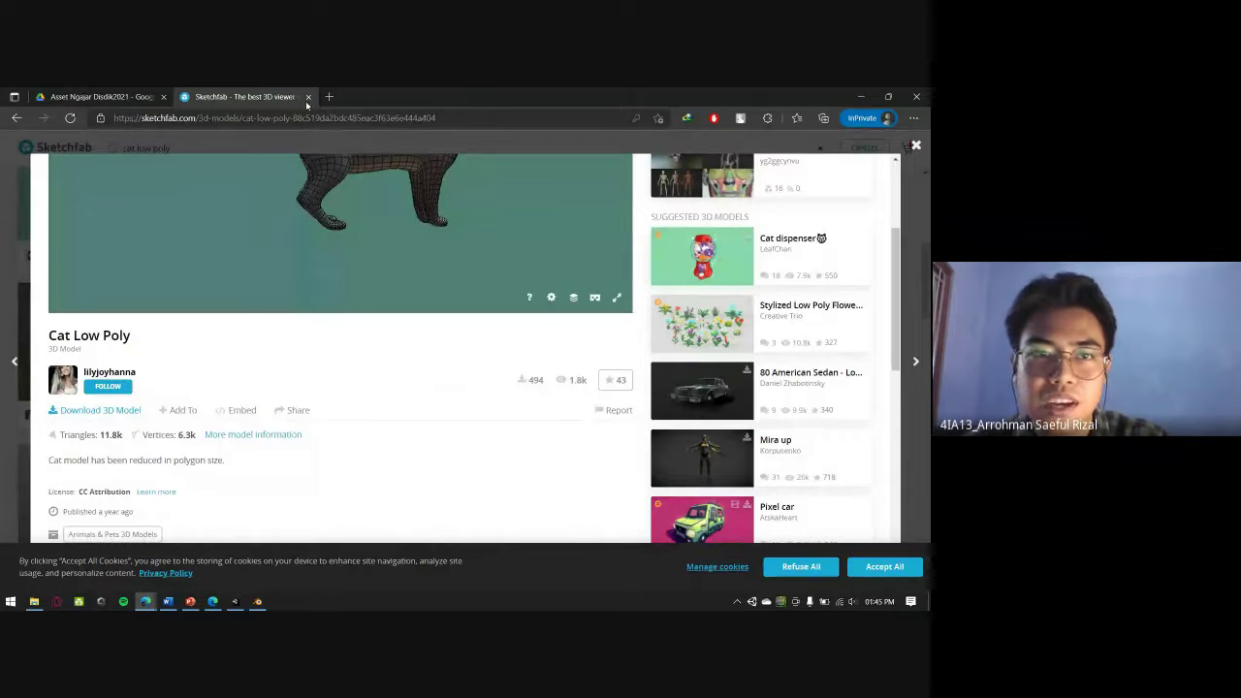
Drag axe.fbx from the Axe folder window into Unity's Assets > Prefab folder.
left_click(862, 96)
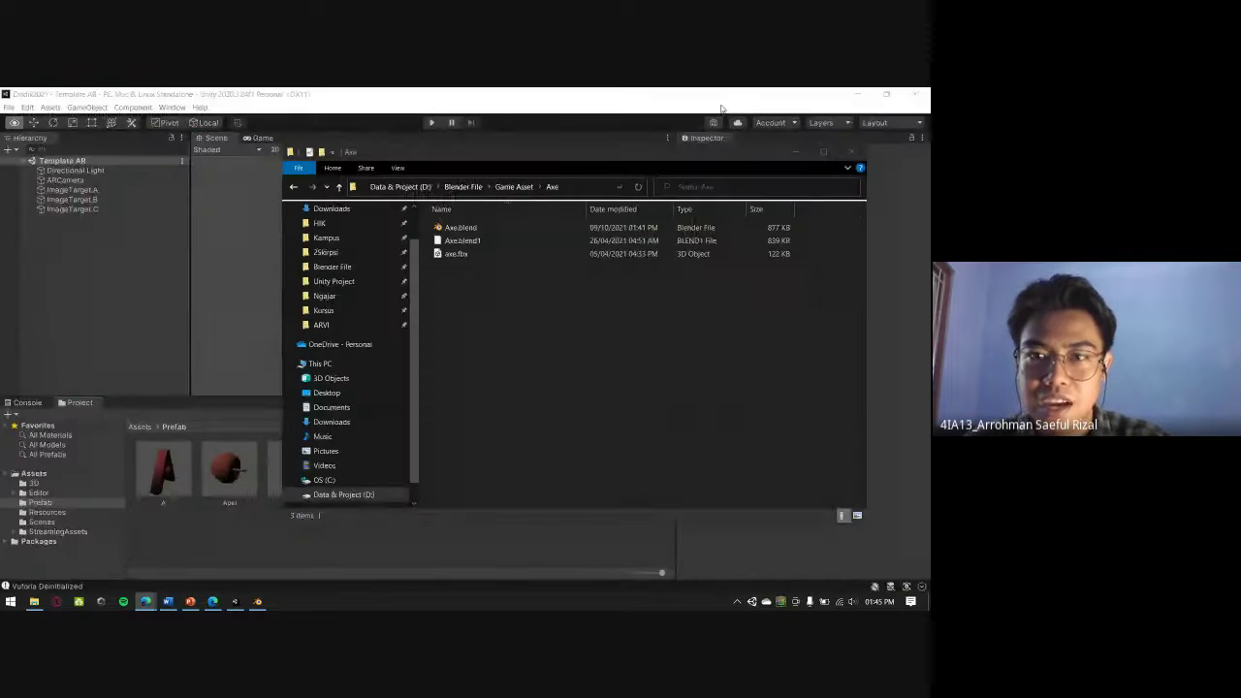
left_click_drag(732, 163, 684, 209)
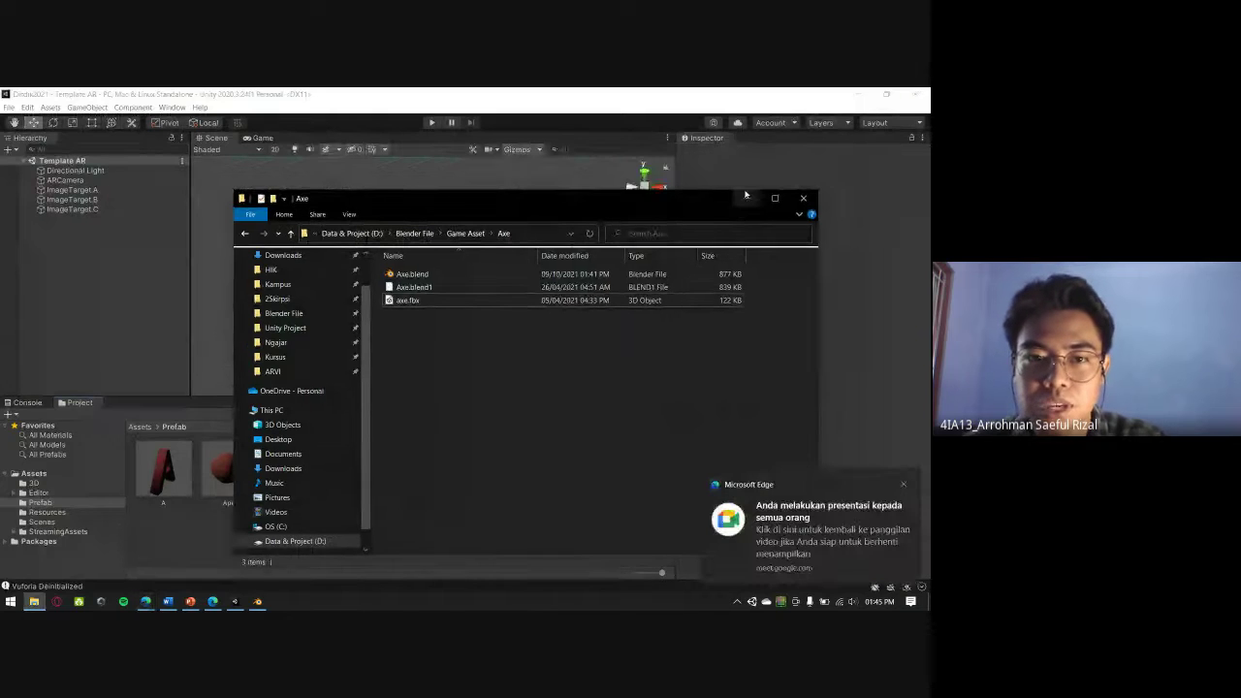
left_click(412, 300)
left_click_drag(524, 198, 577, 125)
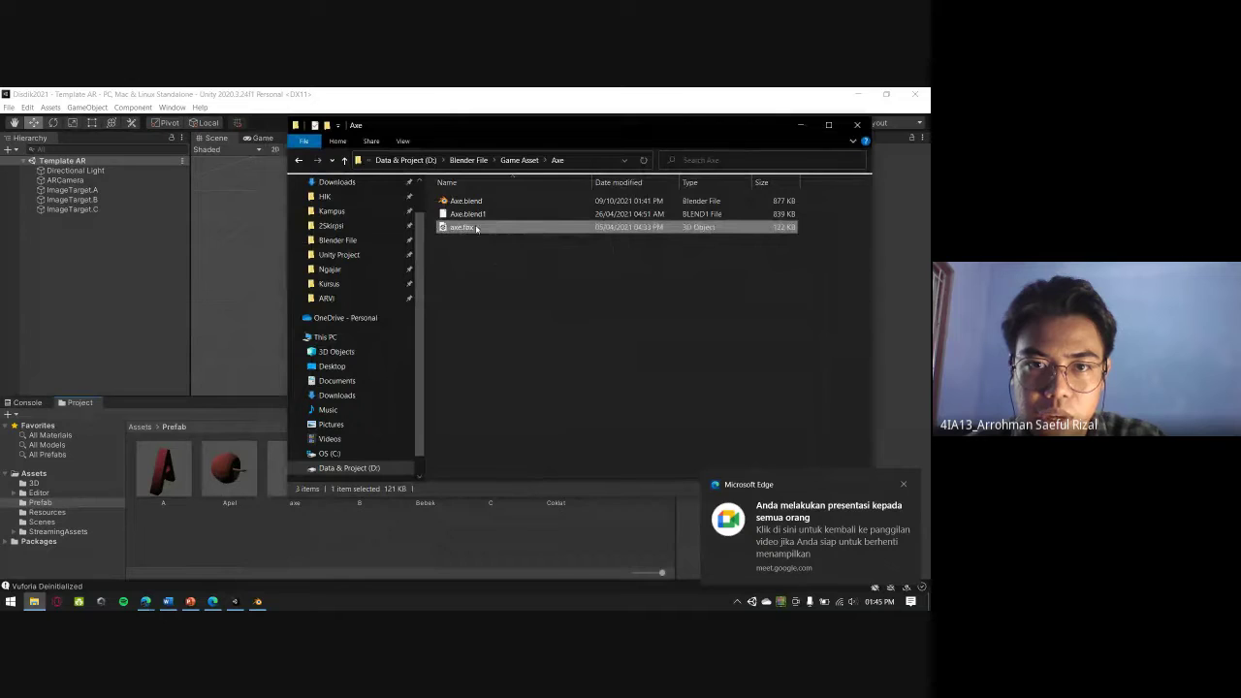
left_click_drag(464, 229, 410, 535)
key("alt+Tab")
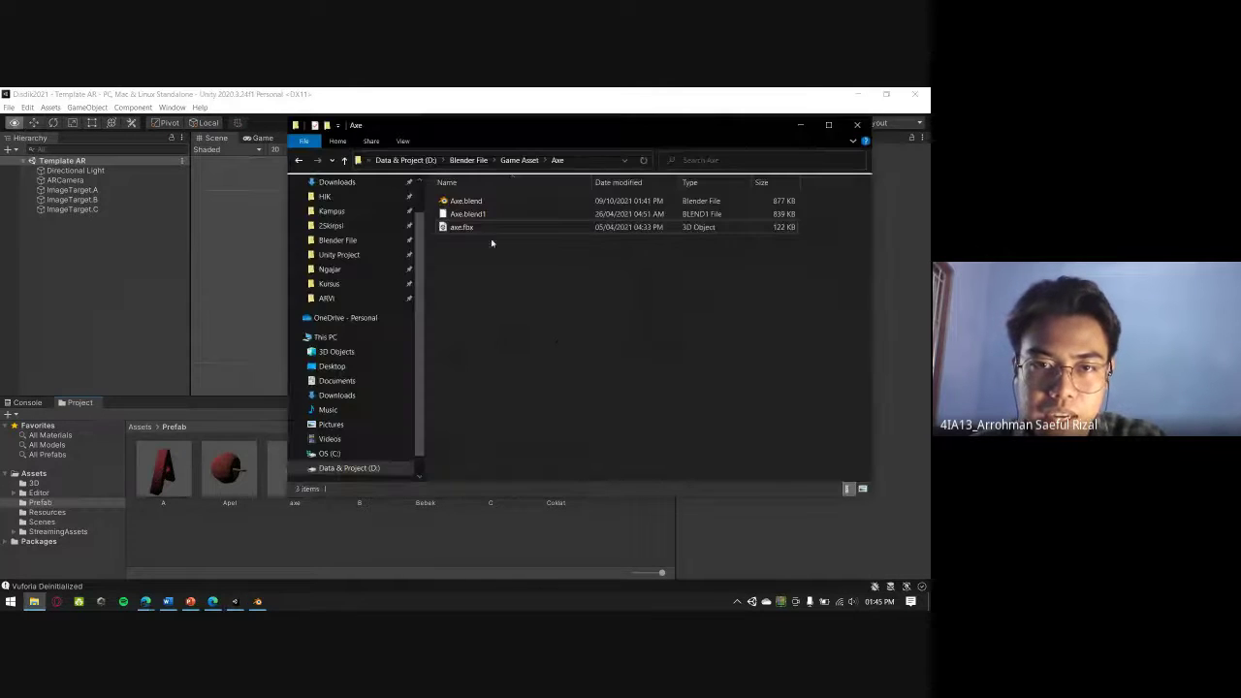
left_click(470, 227)
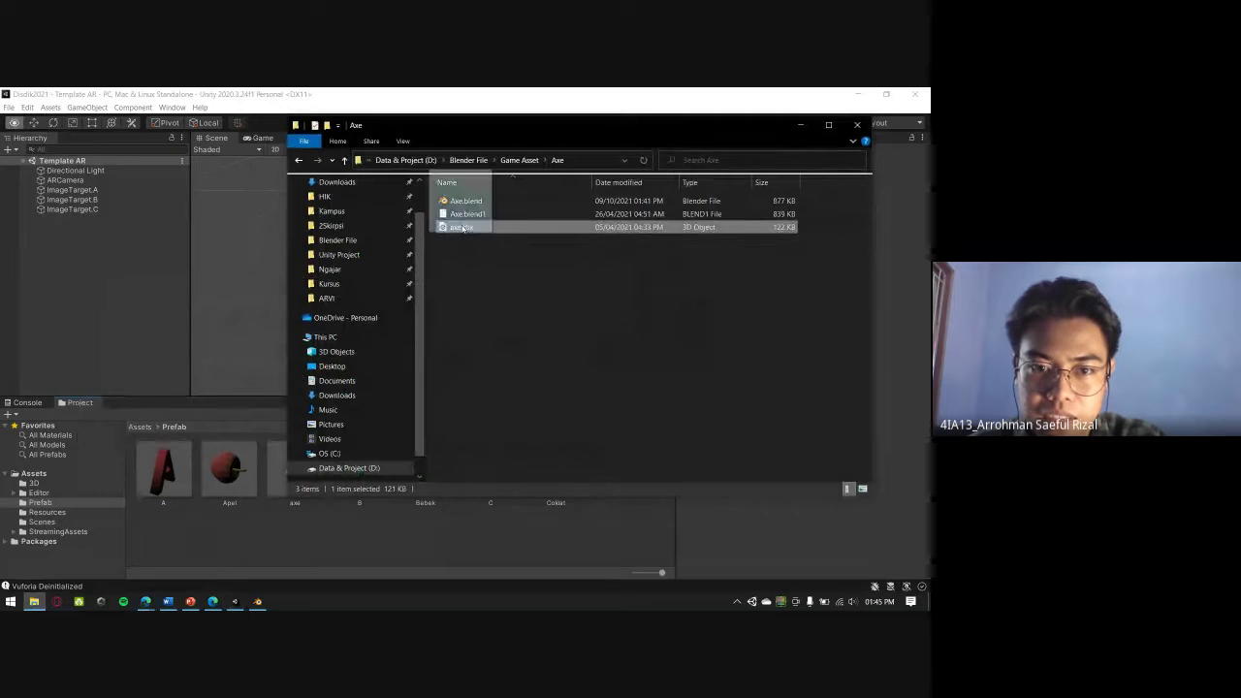
Place the axe model under ImageTarget.A and lift it above the apple card.
left_click(325, 524)
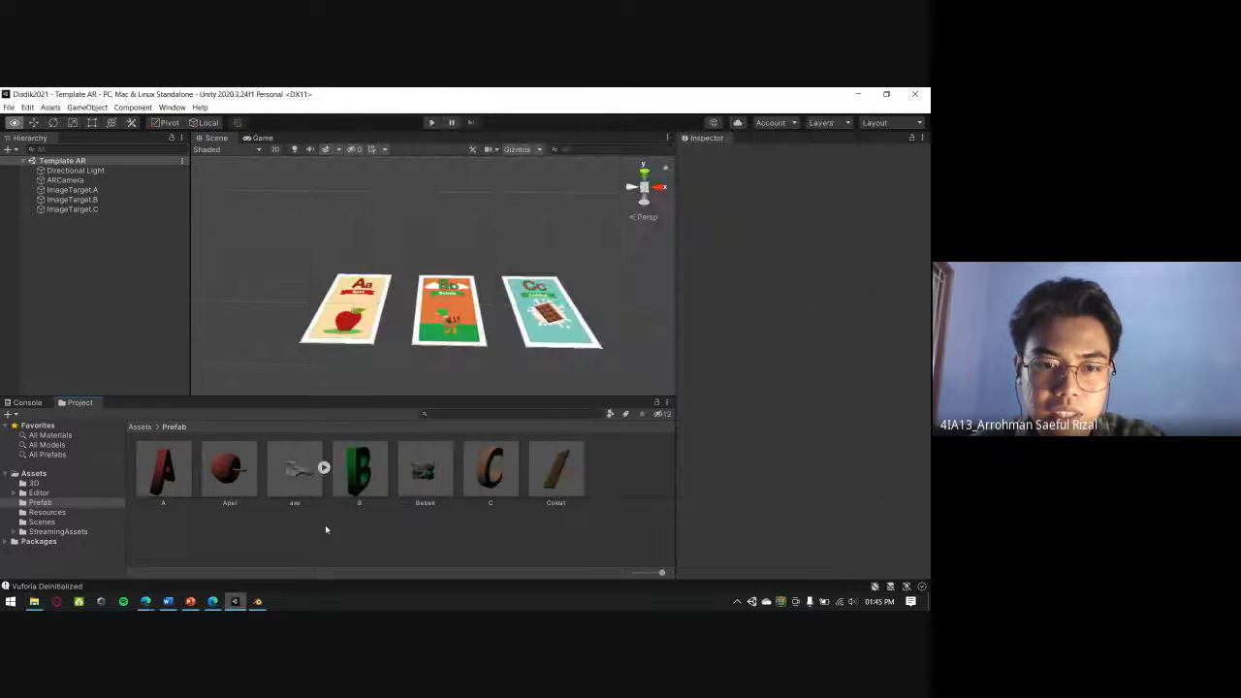
left_click(292, 479)
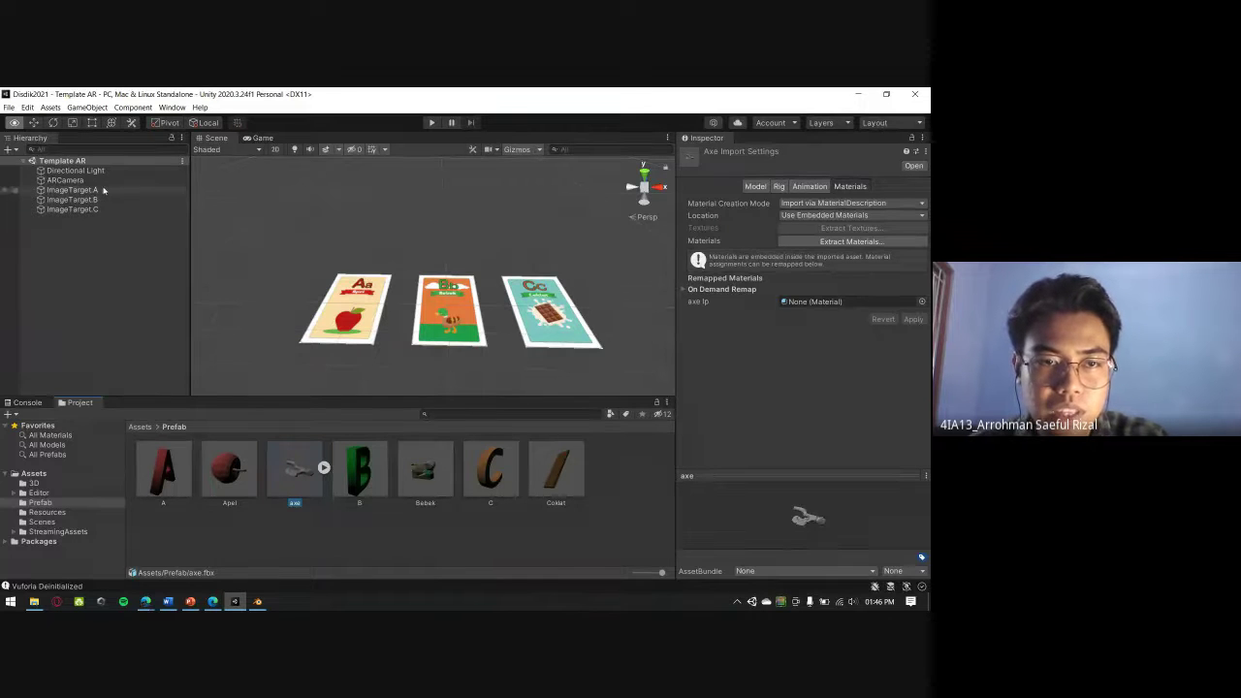
scroll(350, 312, "up", 3)
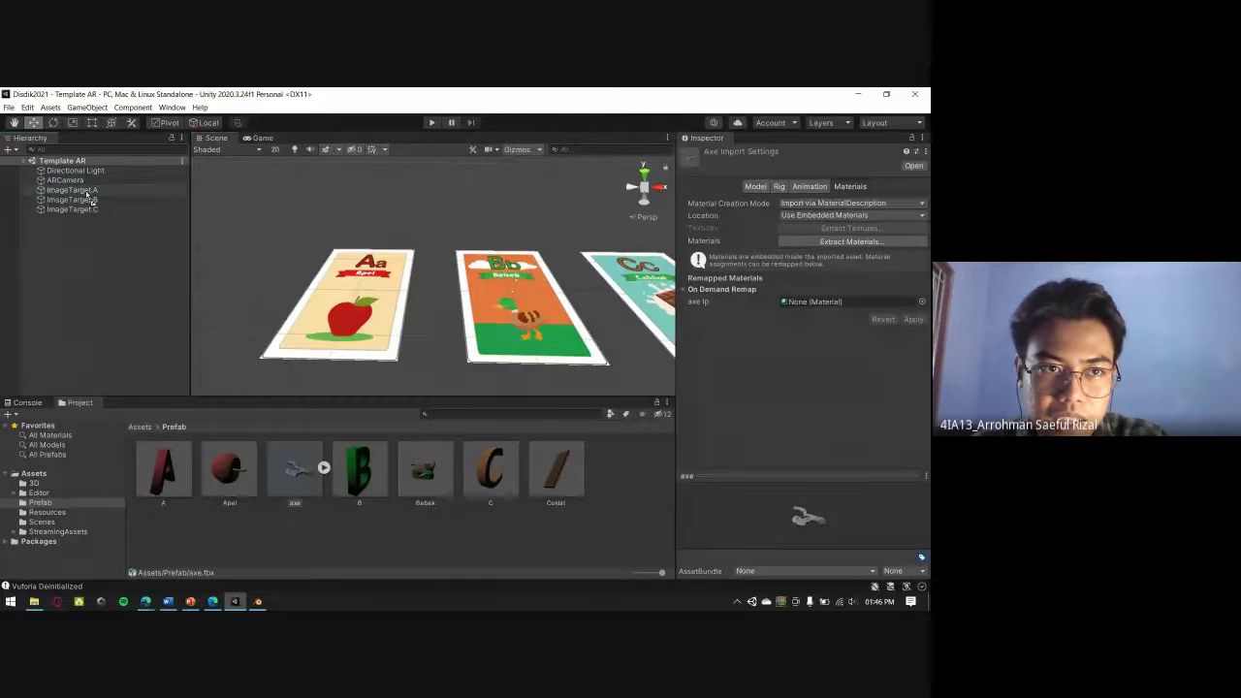
left_click_drag(87, 193, 85, 191)
scroll(378, 278, "up", 5)
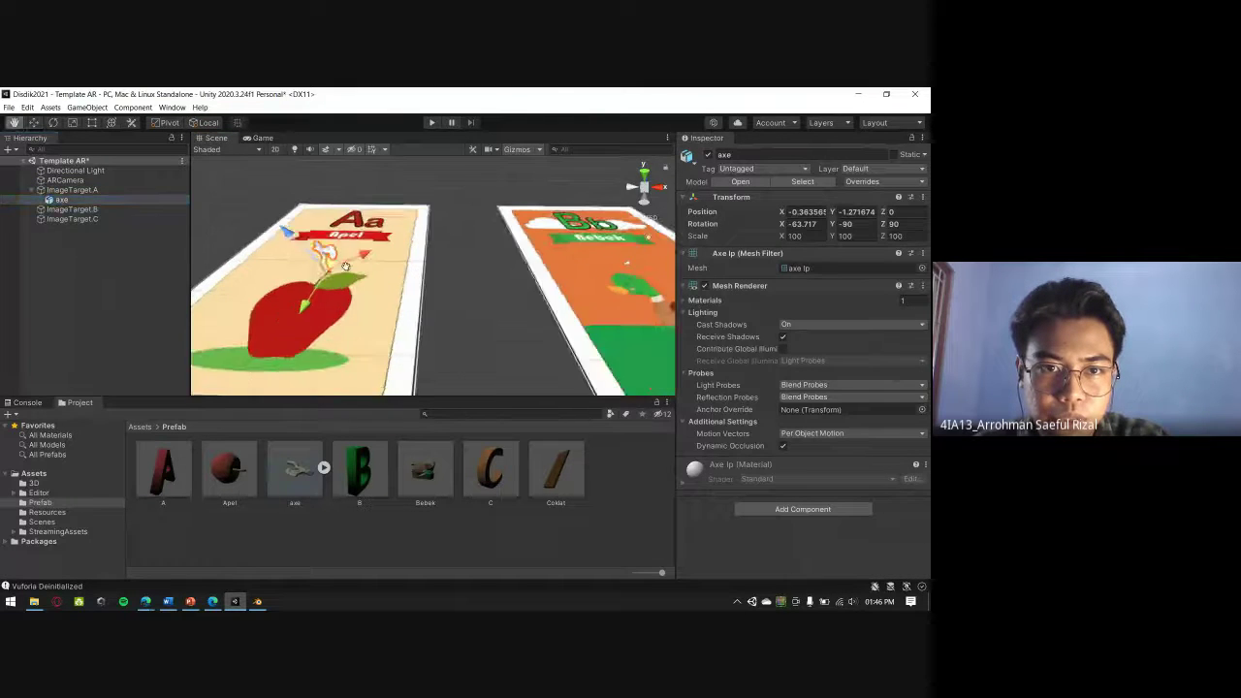
left_click_drag(379, 277, 474, 195, "alt")
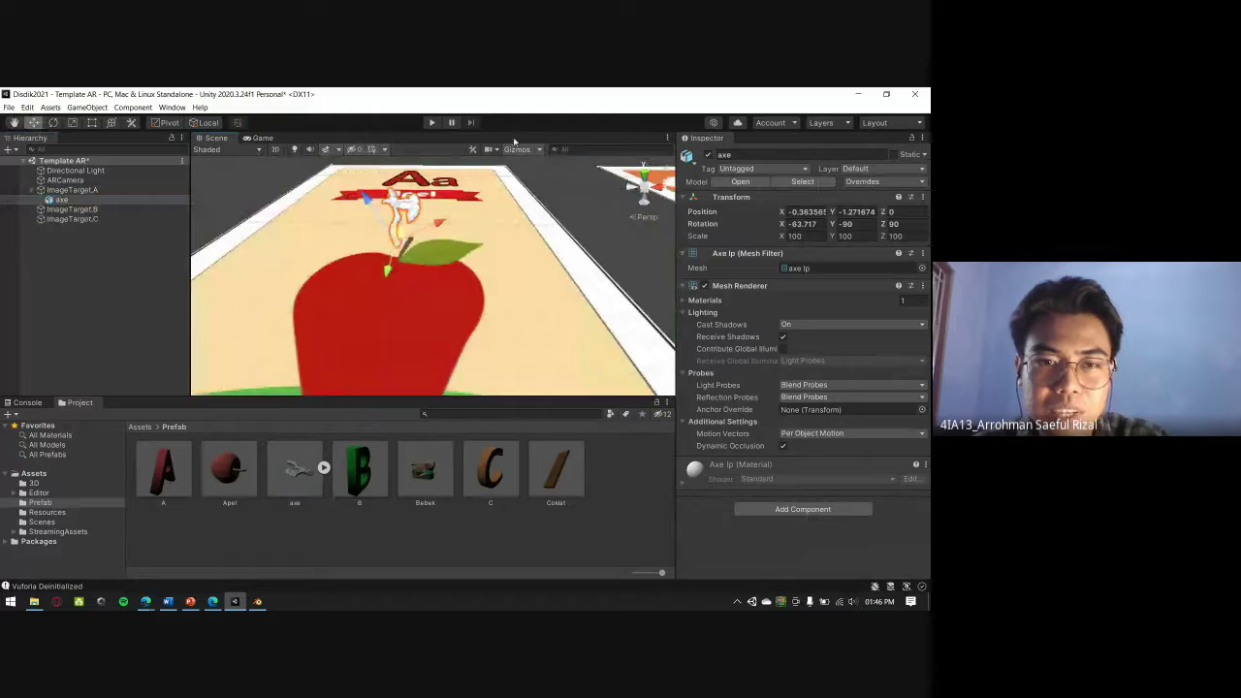
scroll(473, 194, "down", 5)
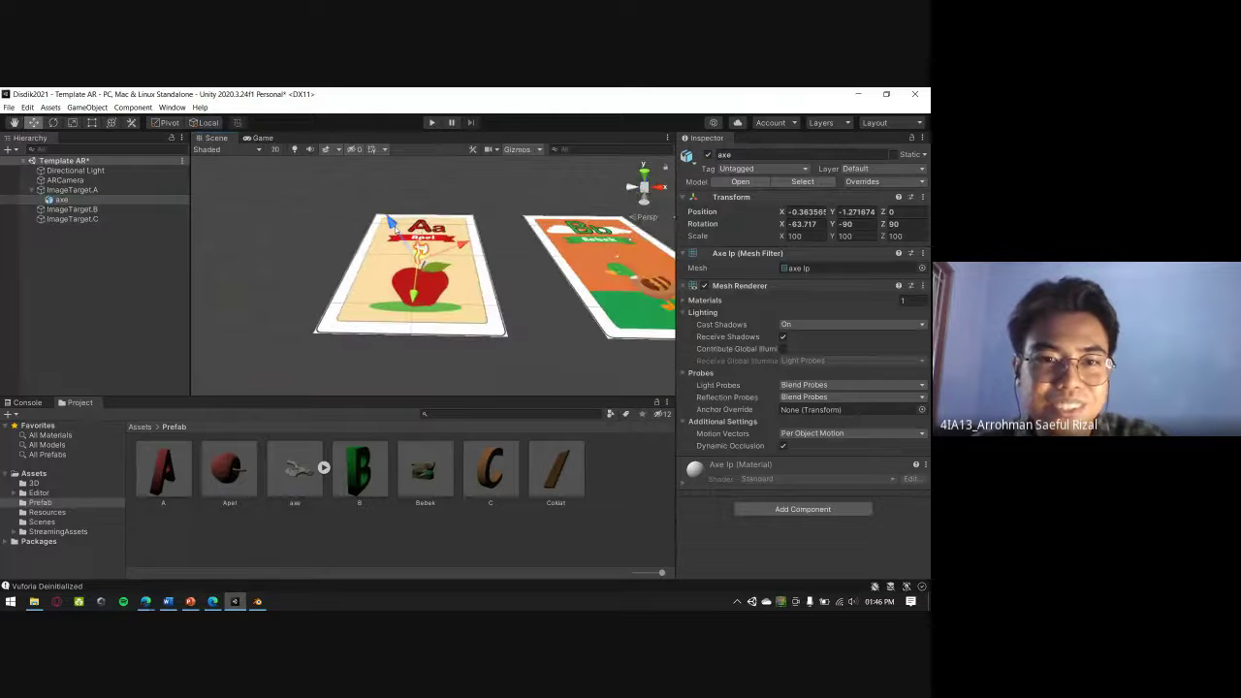
left_click_drag(391, 225, 409, 161)
Set the axe's Transform scale to 1000 on X, Y and Z.
left_click(805, 237)
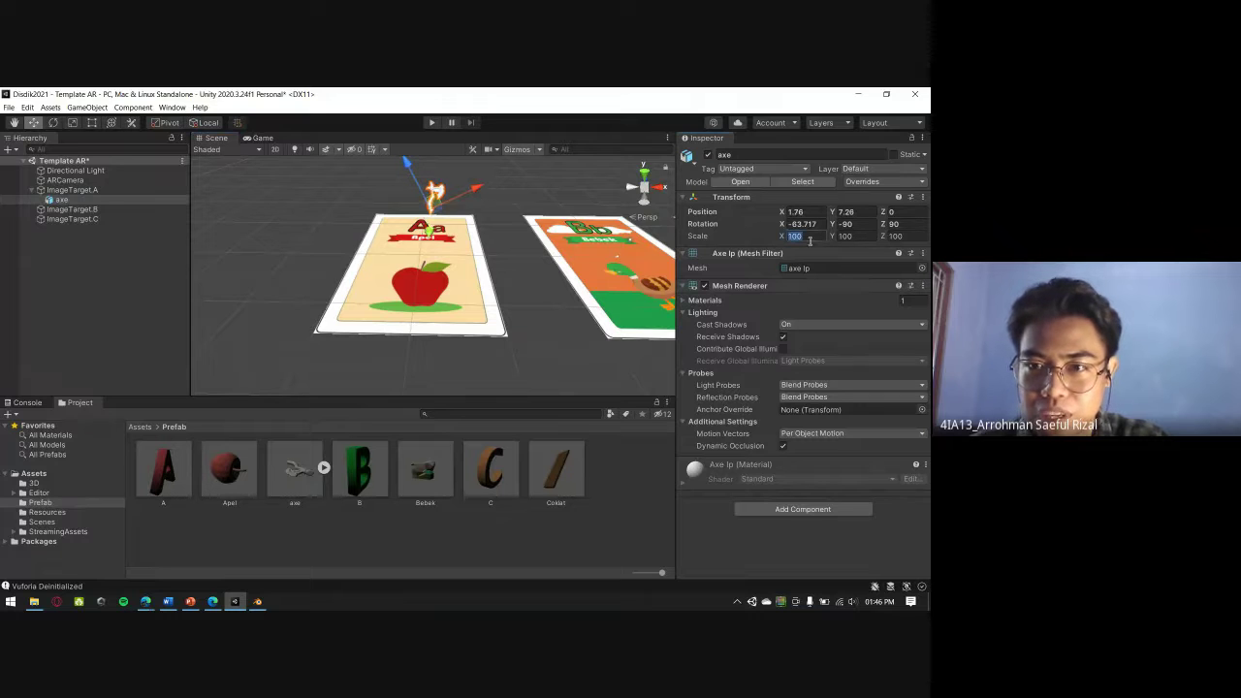
key("Tab")
type("1000")
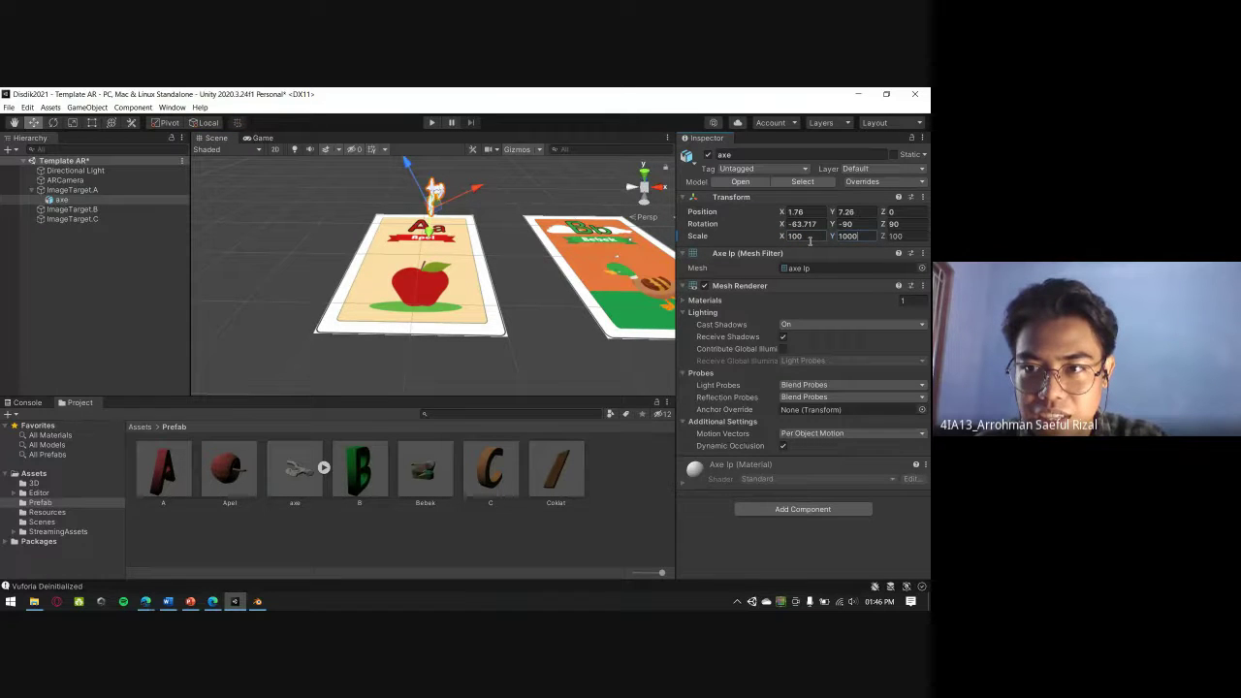
left_click(804, 237)
type("1000")
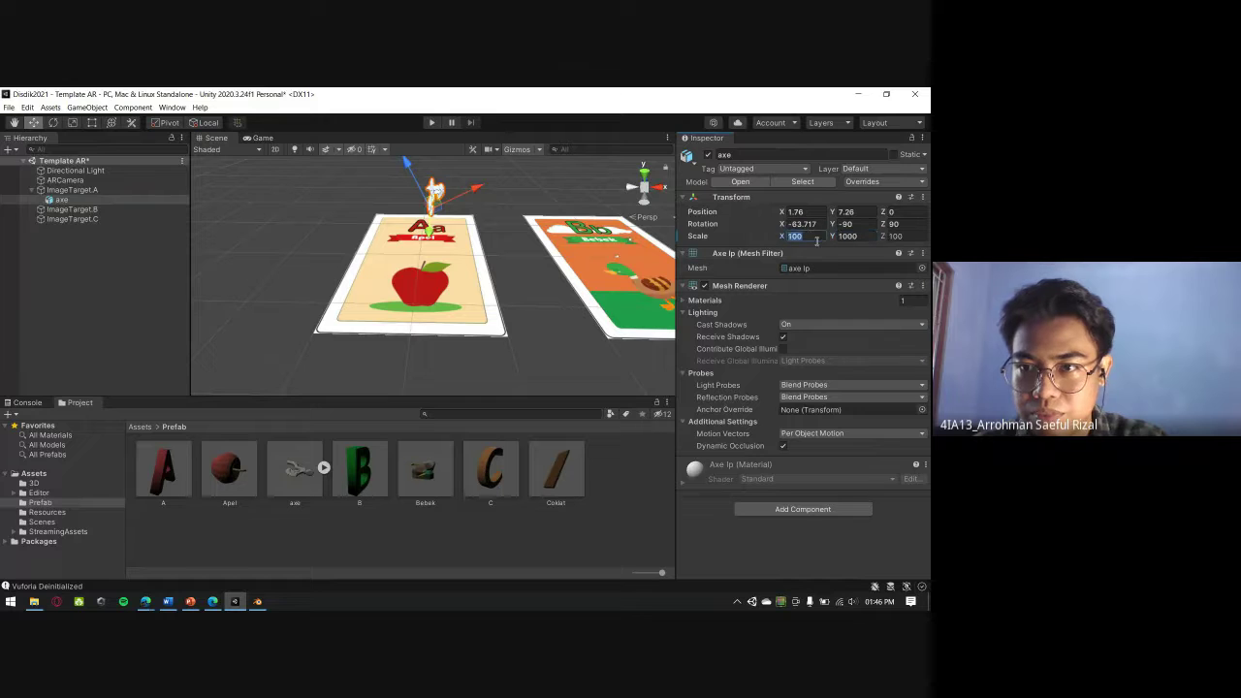
left_click(911, 236)
type("1000")
scroll(464, 200, "down", 5)
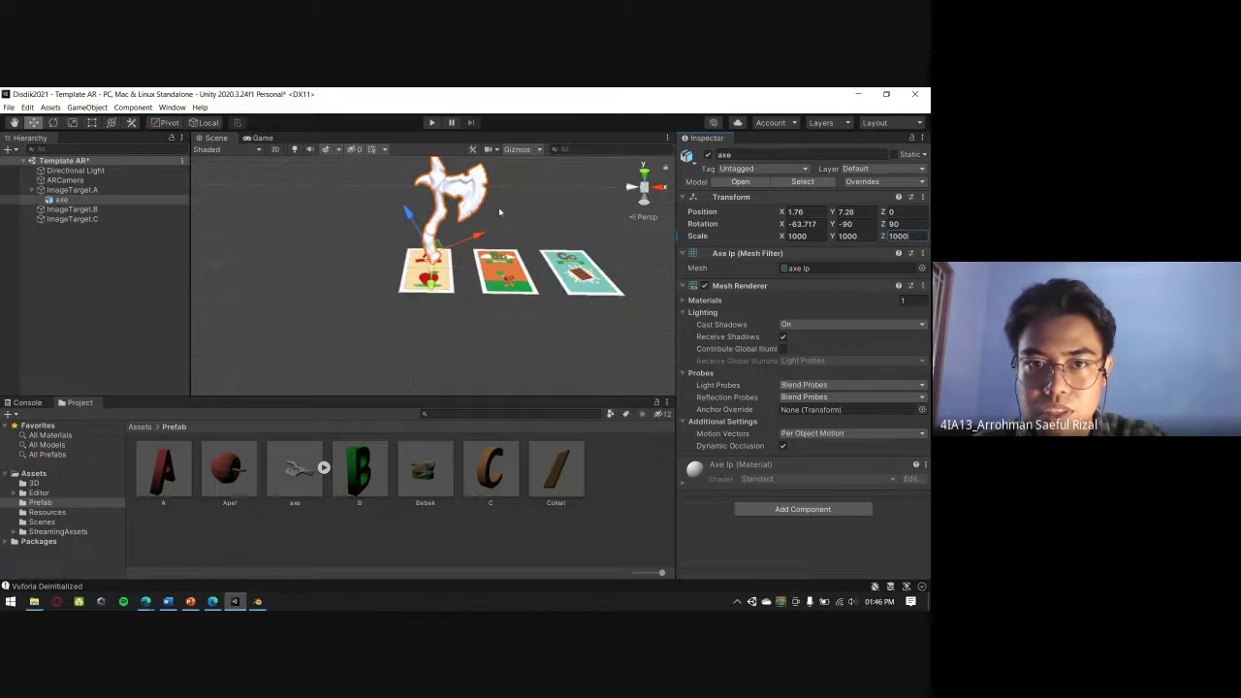
scroll(504, 213, "up", 4)
left_click(546, 227)
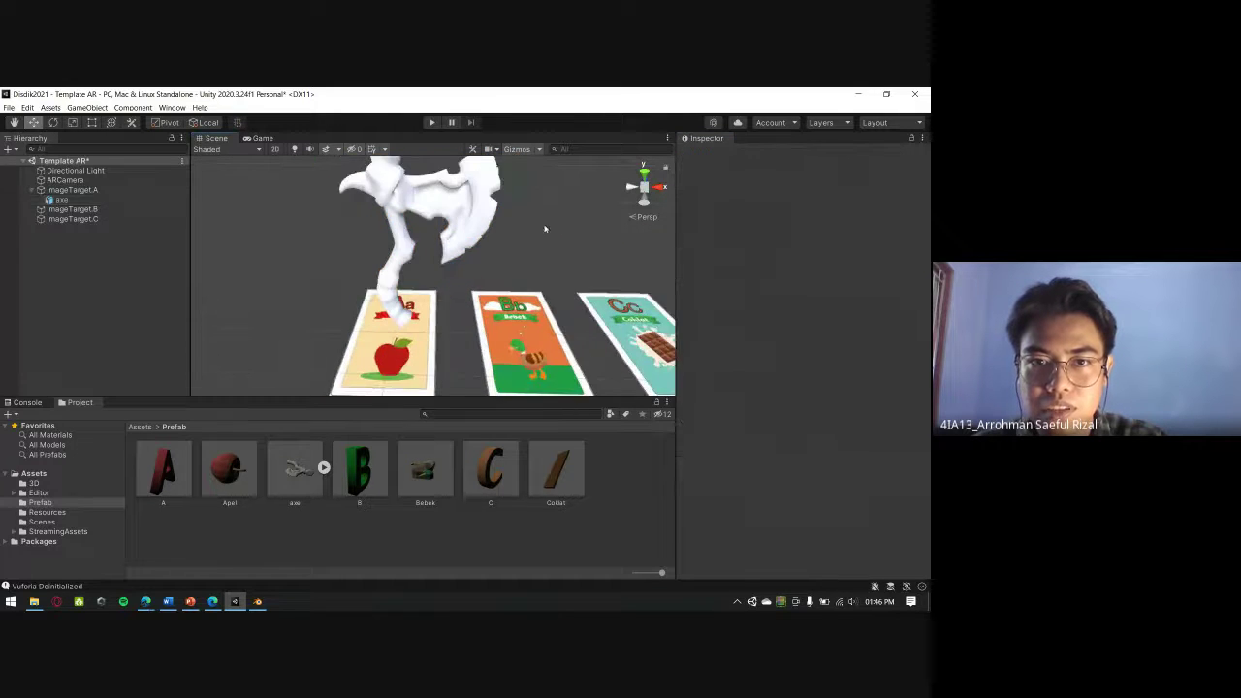
mouse_move(546, 227)
left_mouse_down("alt")
mouse_move(520, 213)
mouse_move(550, 238)
left_mouse_up("alt")
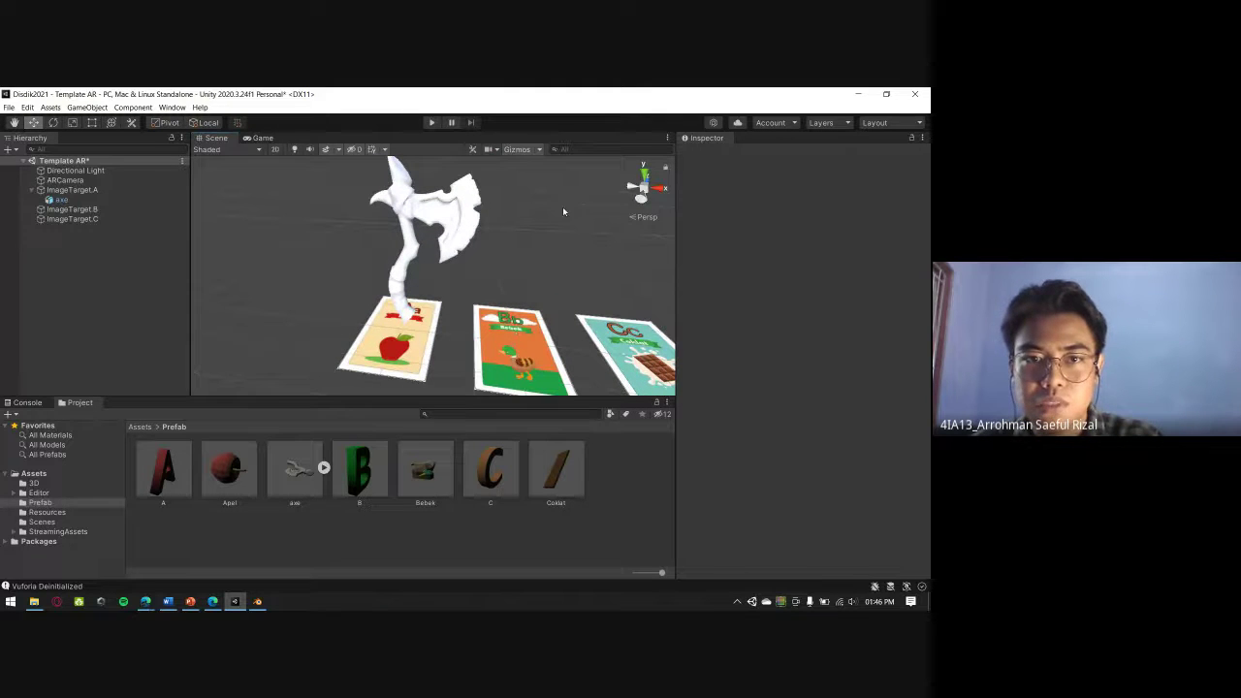
left_click(433, 123)
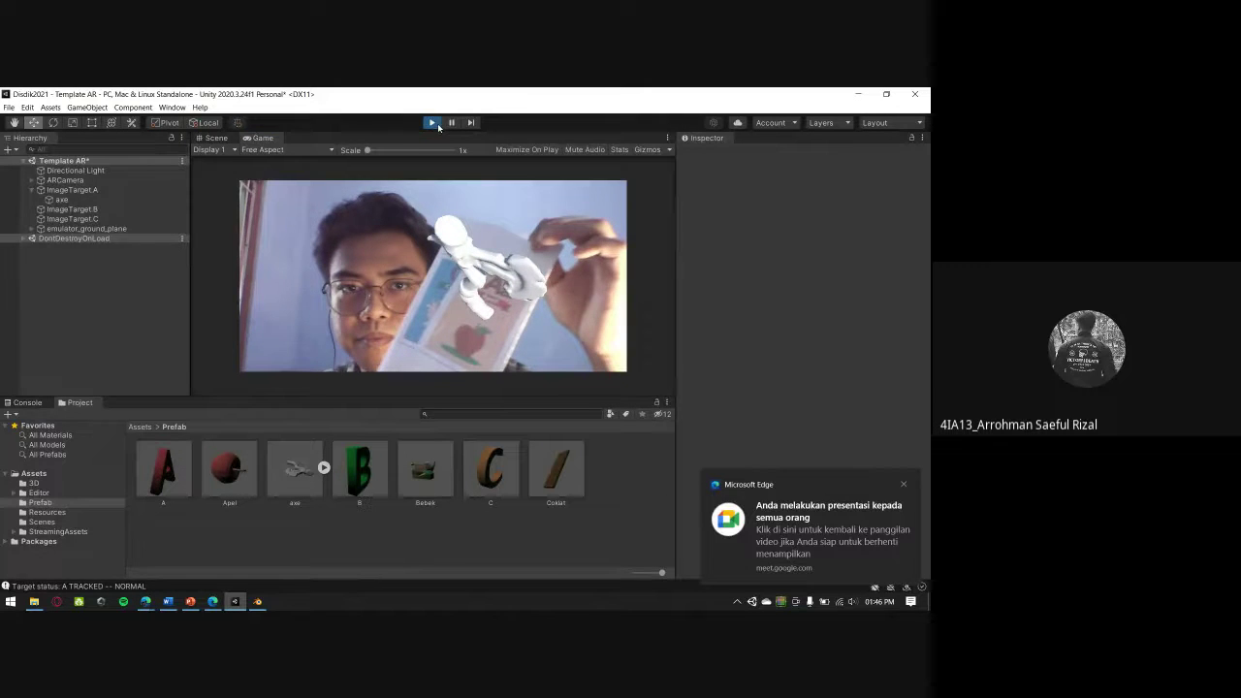
left_click(435, 124)
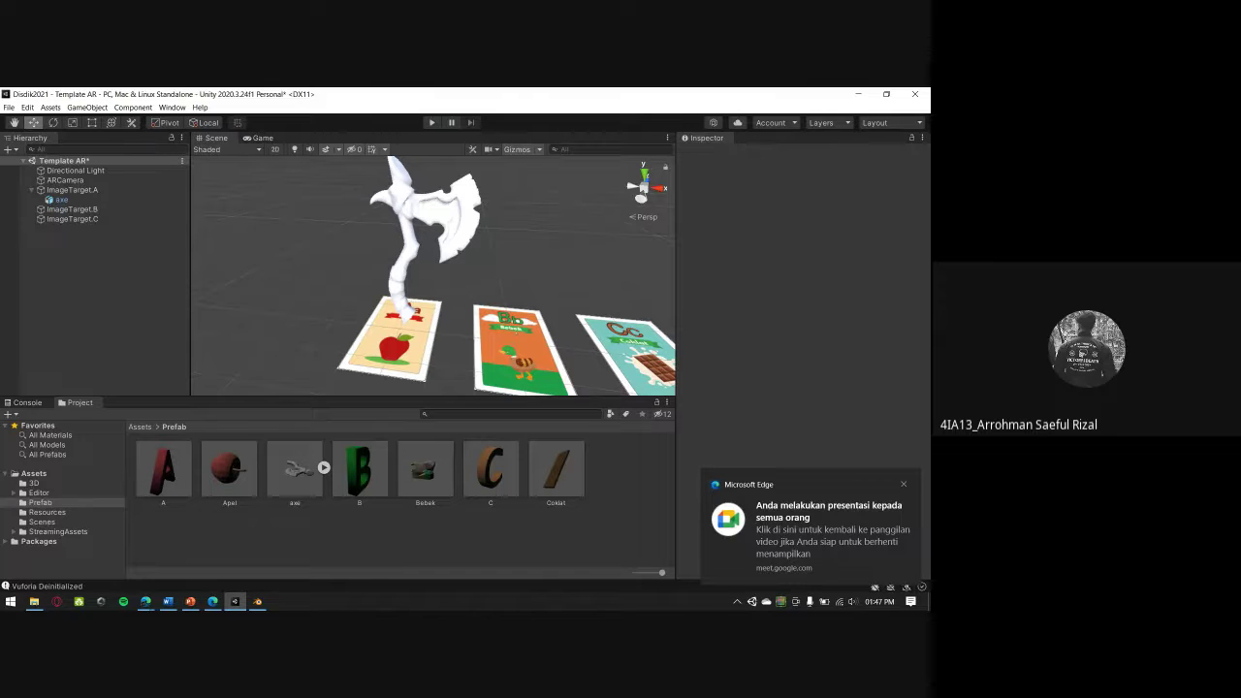
key("alt+Tab")
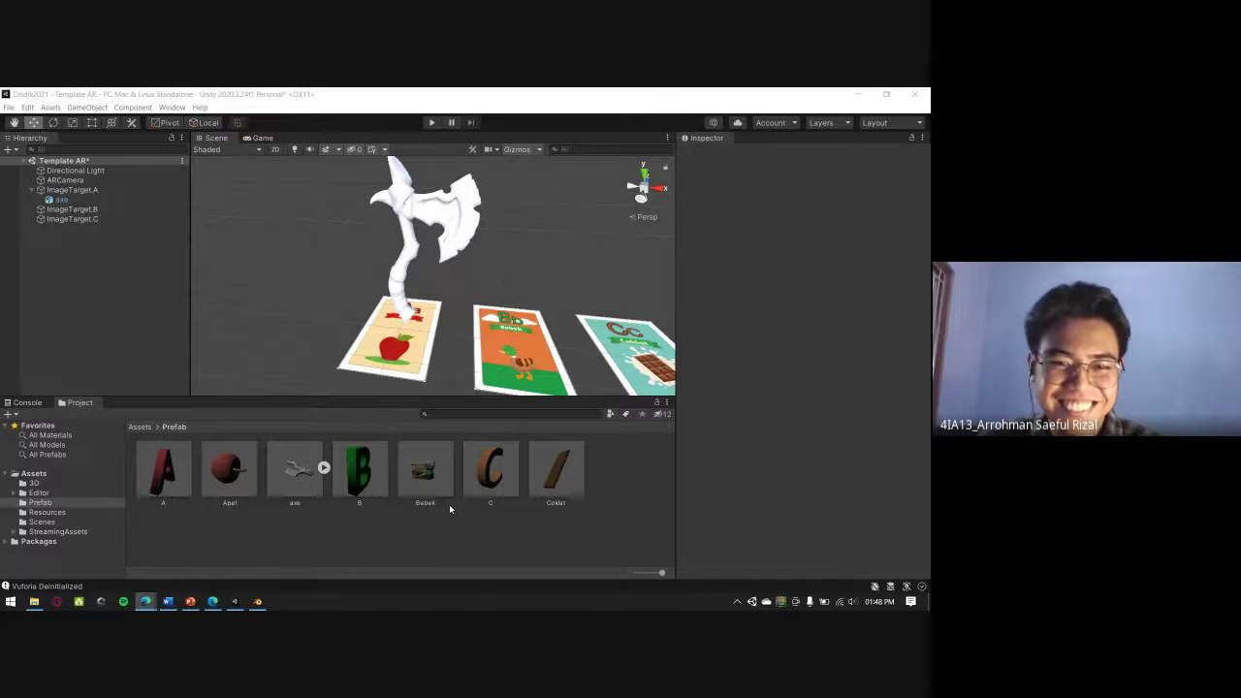
Orbit around the axe and select it under ImageTarget.A in the Hierarchy.
scroll(436, 236, "up", 3)
scroll(437, 237, "down", 4)
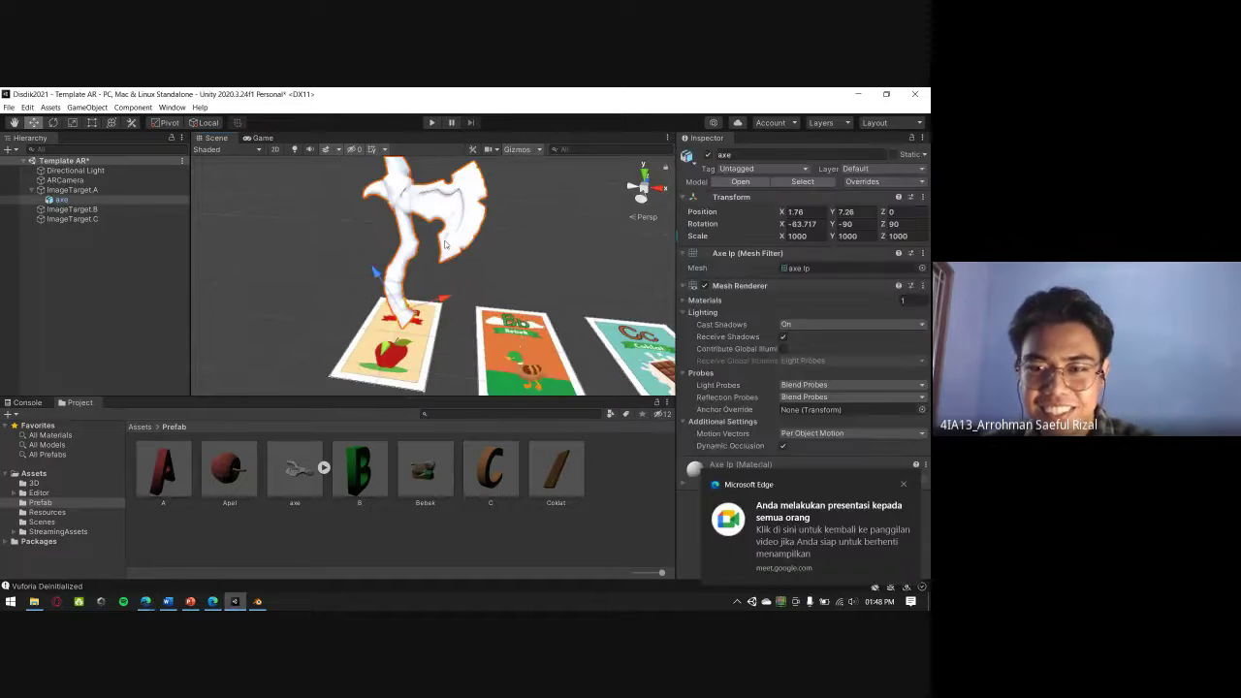
left_click(477, 230)
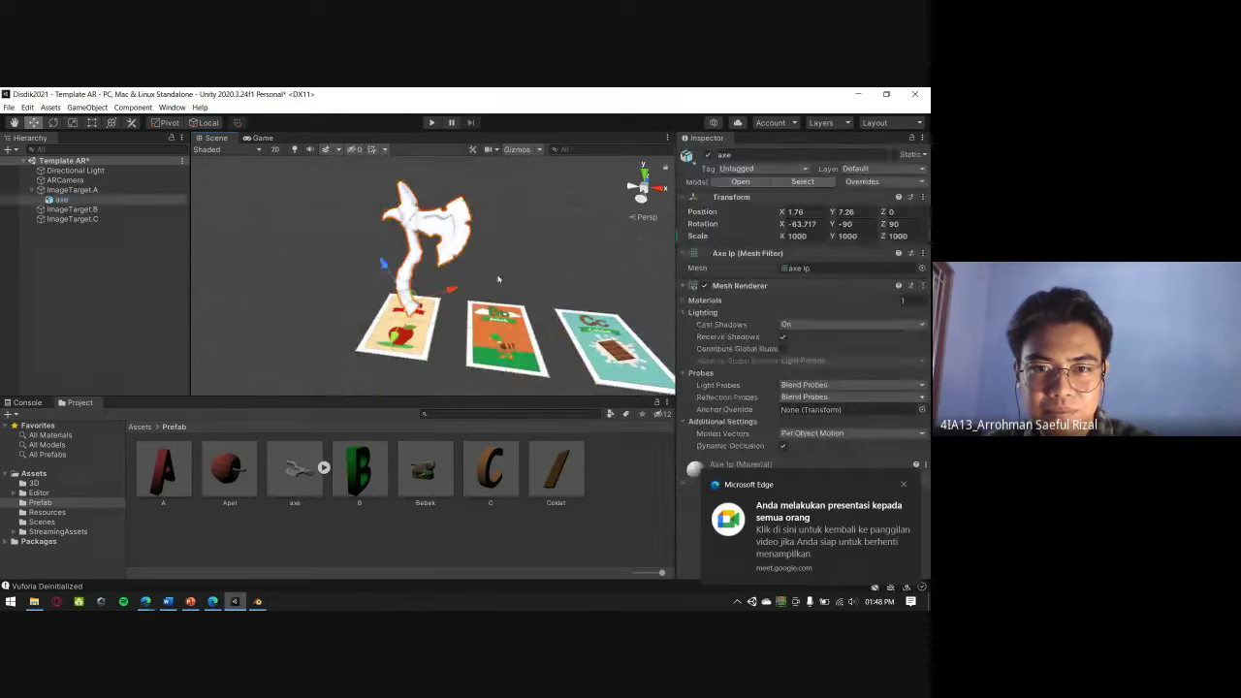
left_click_drag(477, 231, 460, 252, "alt")
left_click(551, 279)
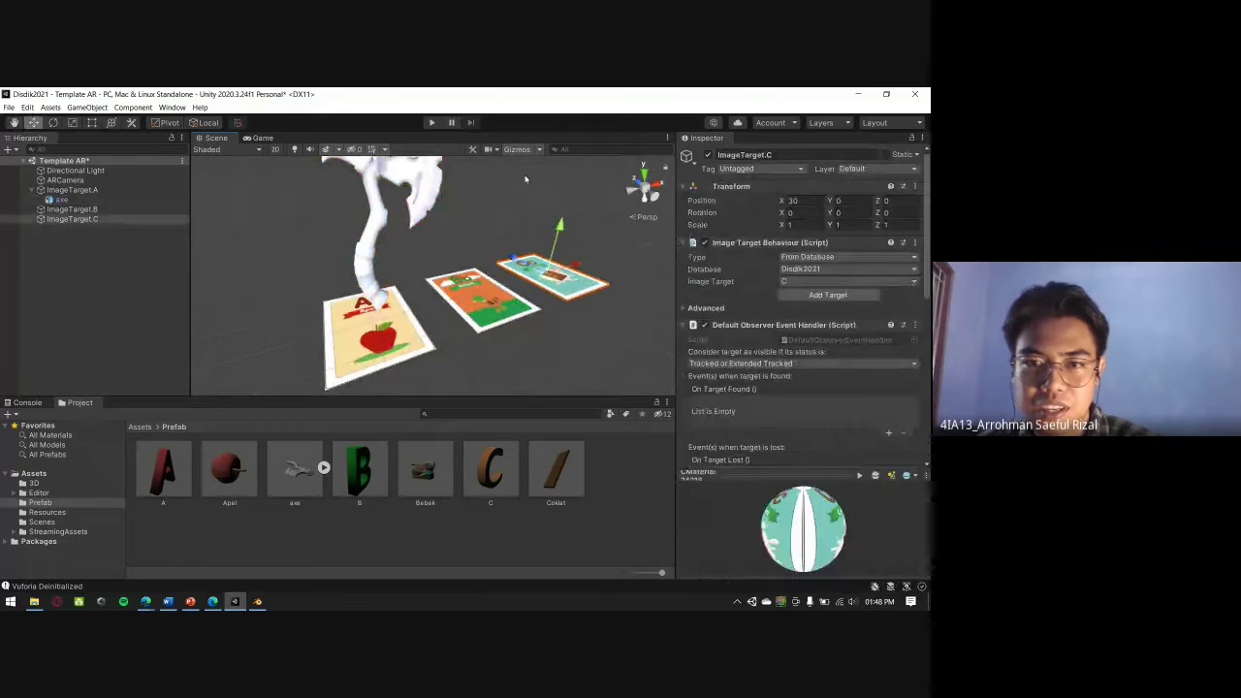
left_click(135, 254)
left_click(60, 199)
left_click(143, 256)
left_click(102, 197)
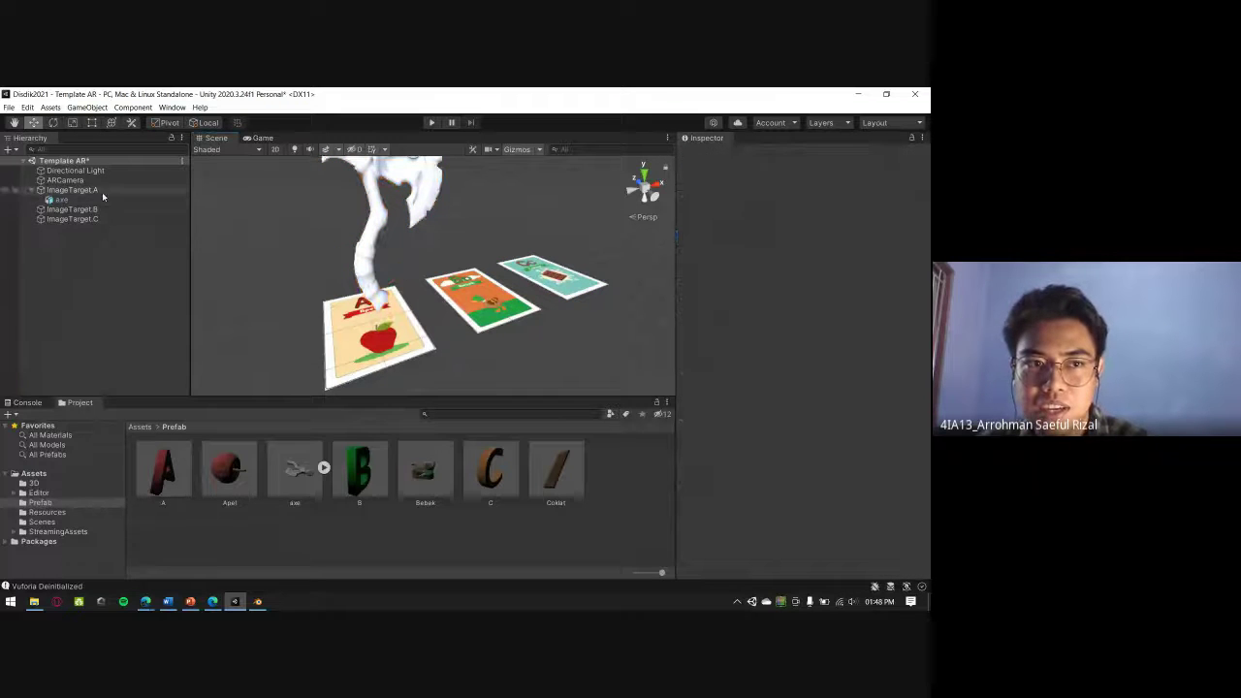
scroll(432, 248, "down", 3)
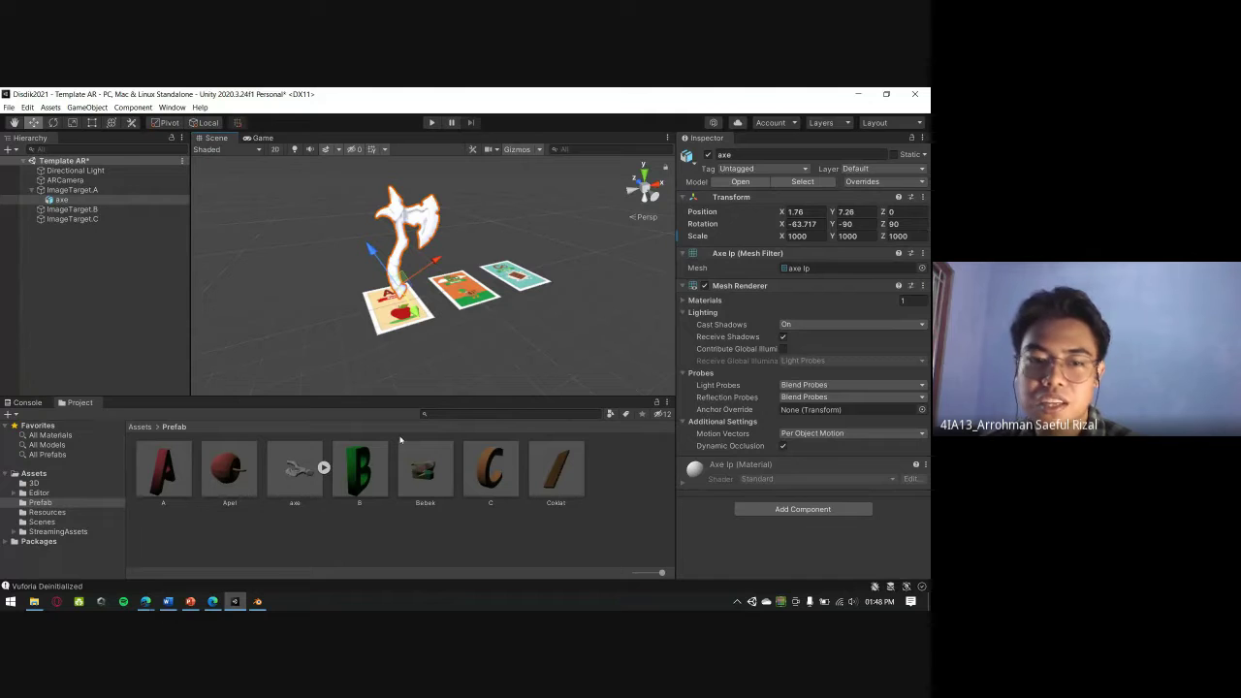
Move the Axe folder window aside, go up to Game Asset, and zoom the Scene view out.
left_click(33, 602)
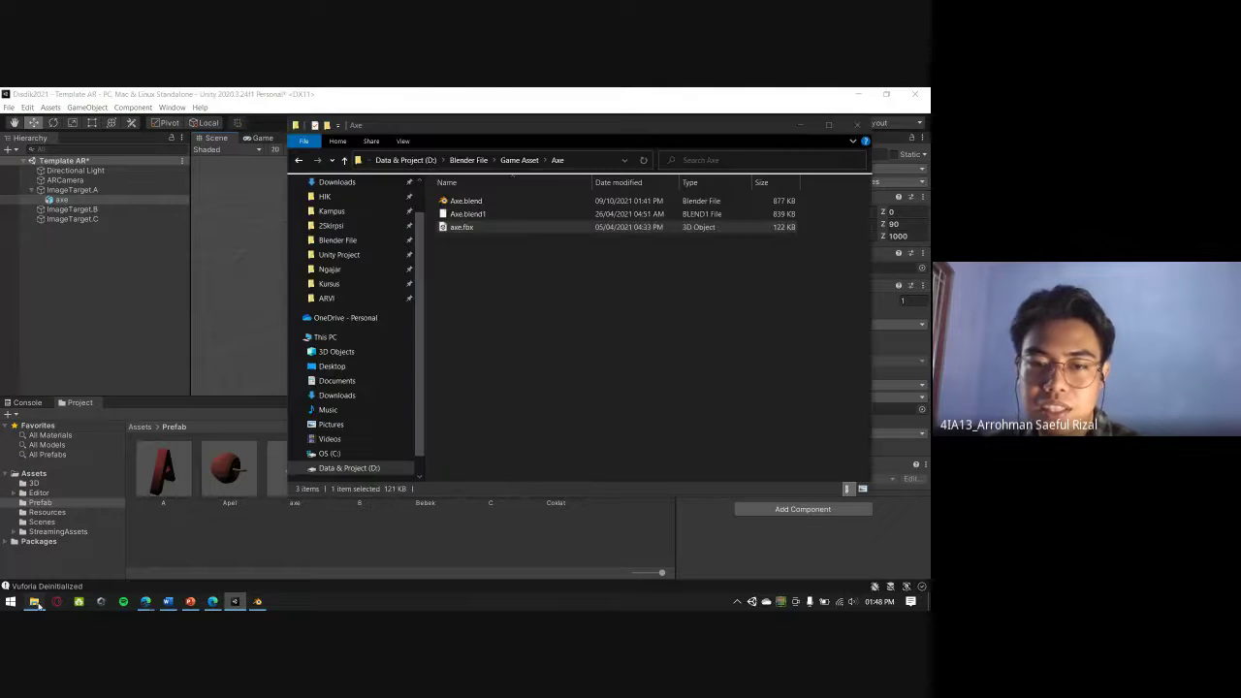
left_click_drag(540, 125, 625, 110)
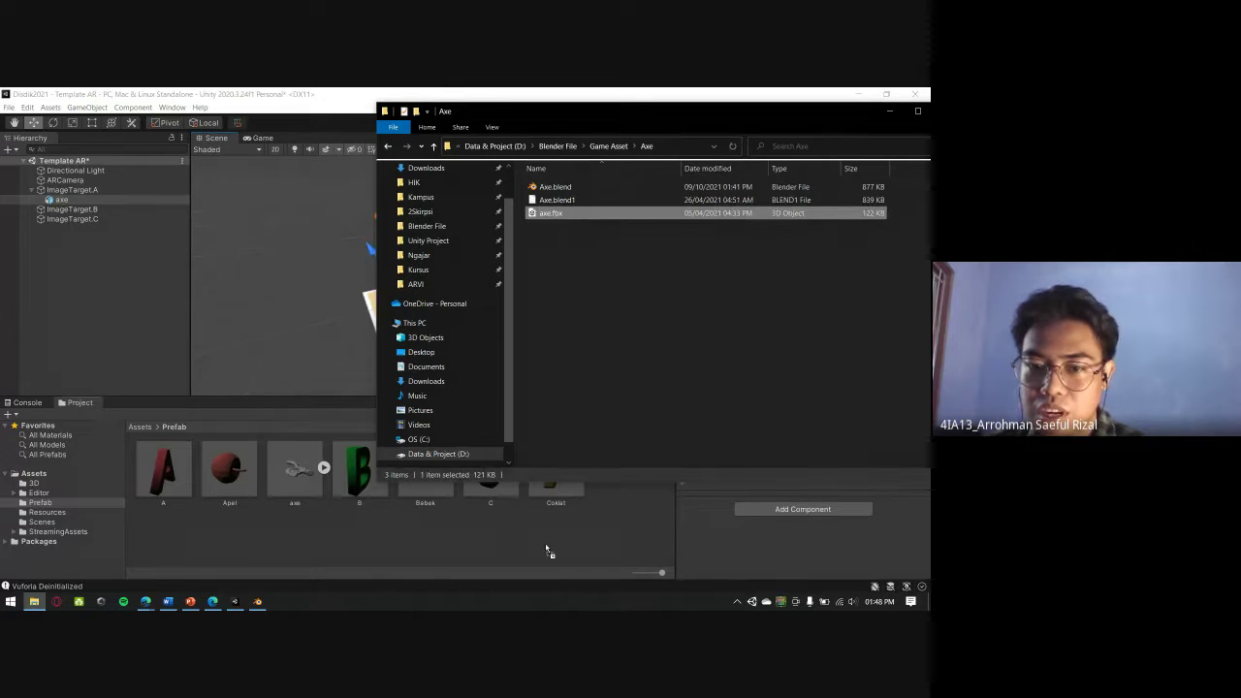
key("alt+Up")
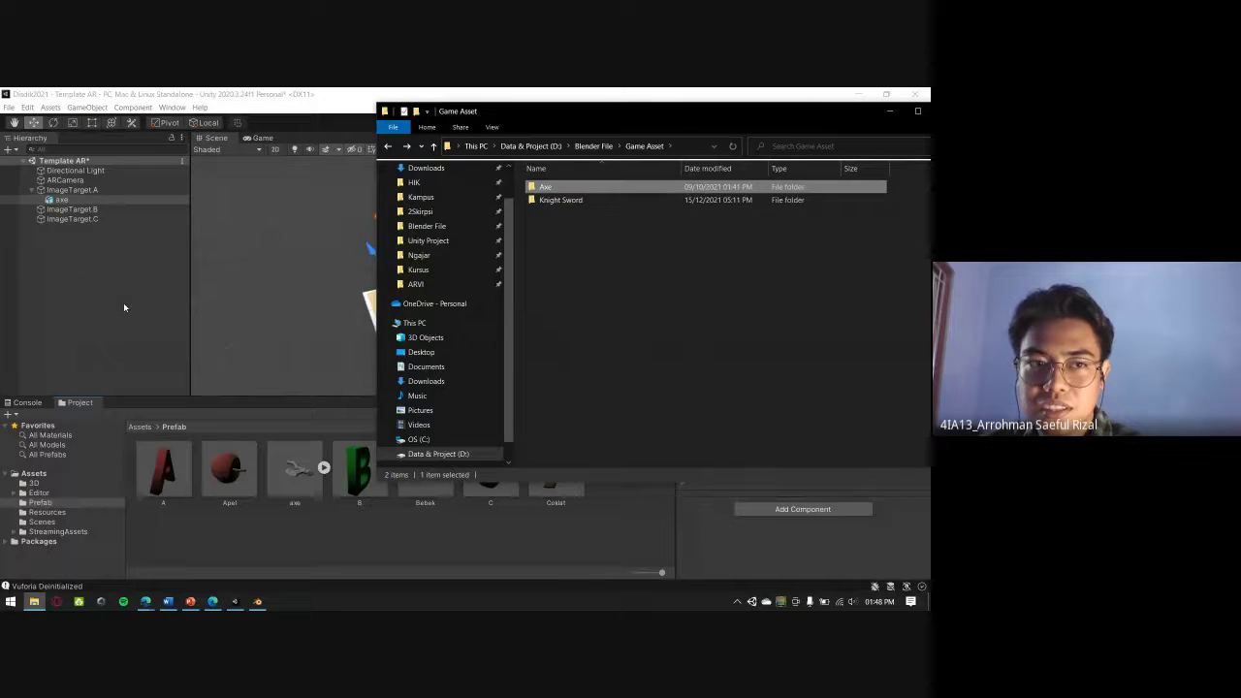
left_click(123, 302)
left_click(61, 199)
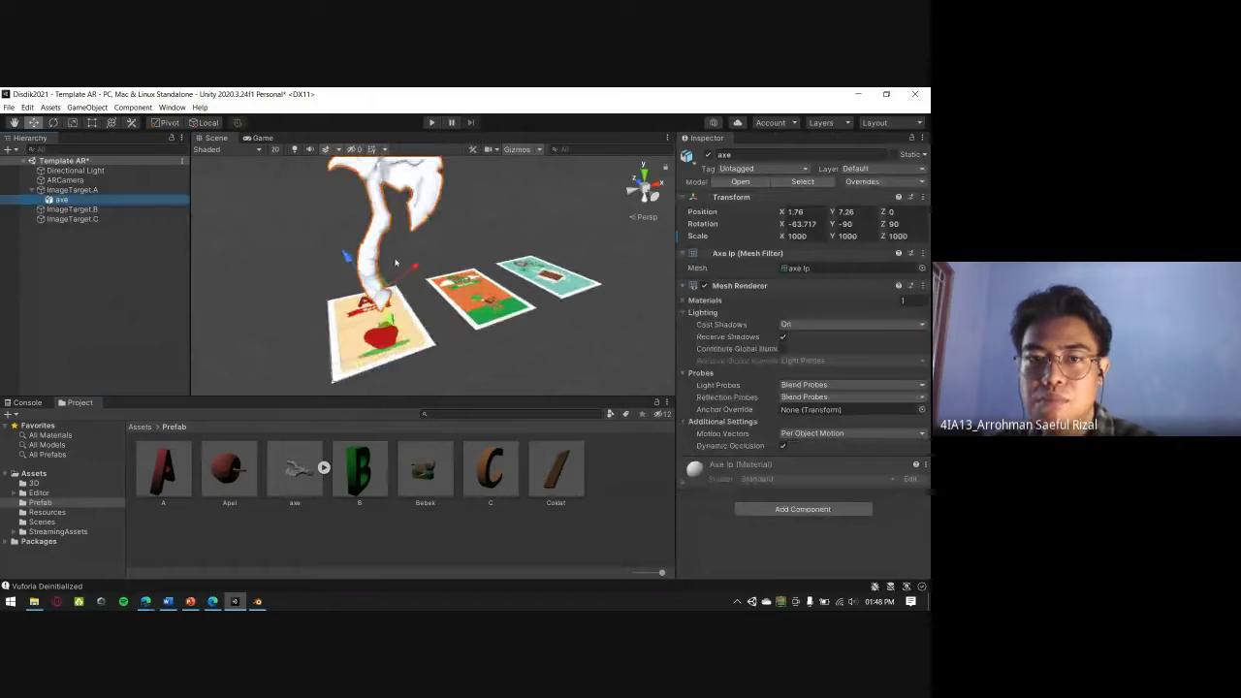
scroll(394, 262, "down", 3)
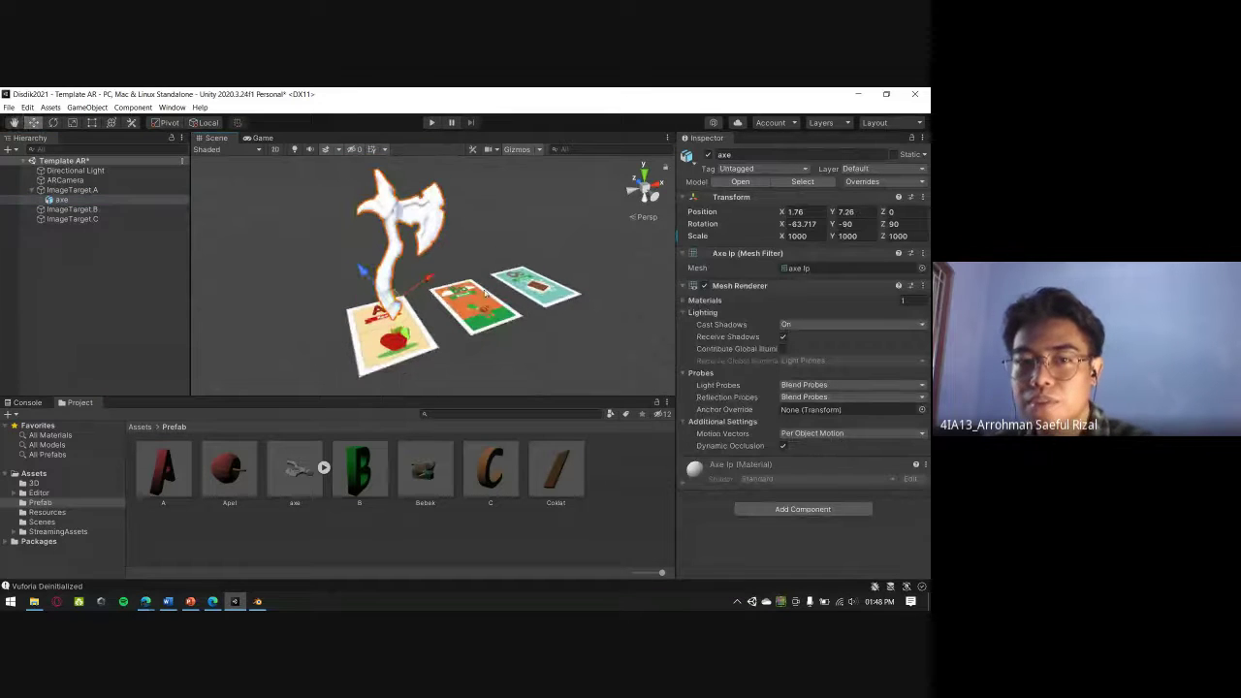
Delete the axe model from ImageTarget.A and check the image target rows.
left_click(573, 247)
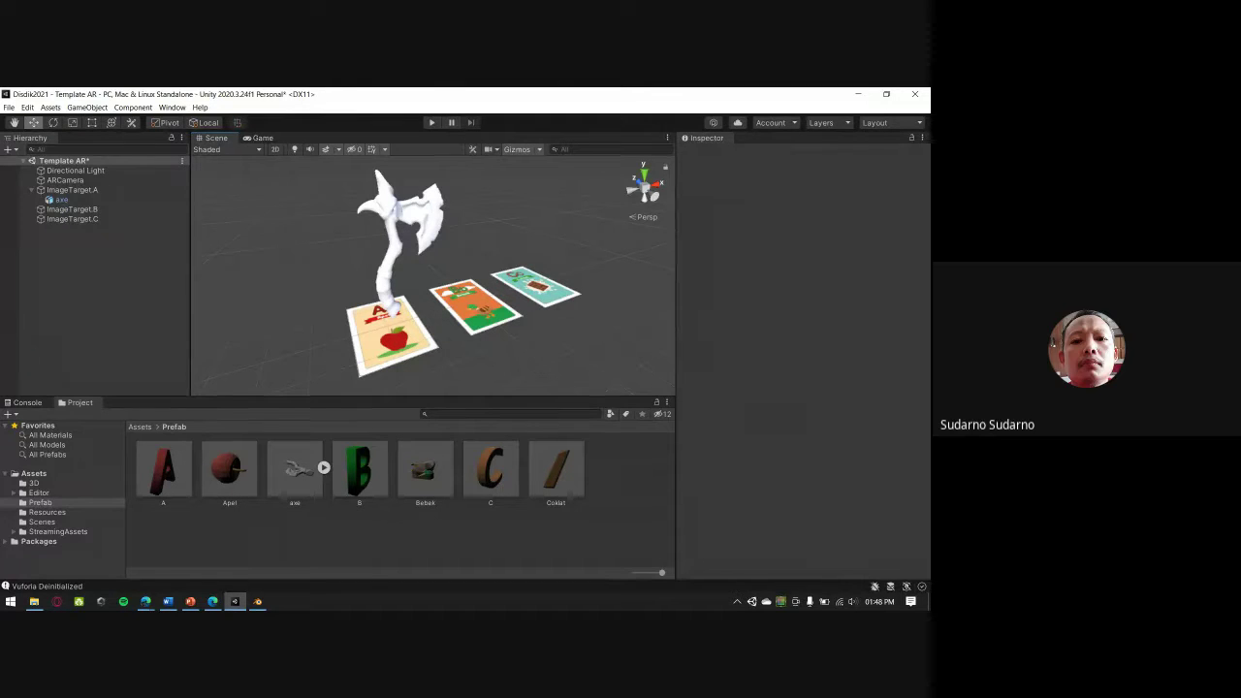
key("alt+Tab")
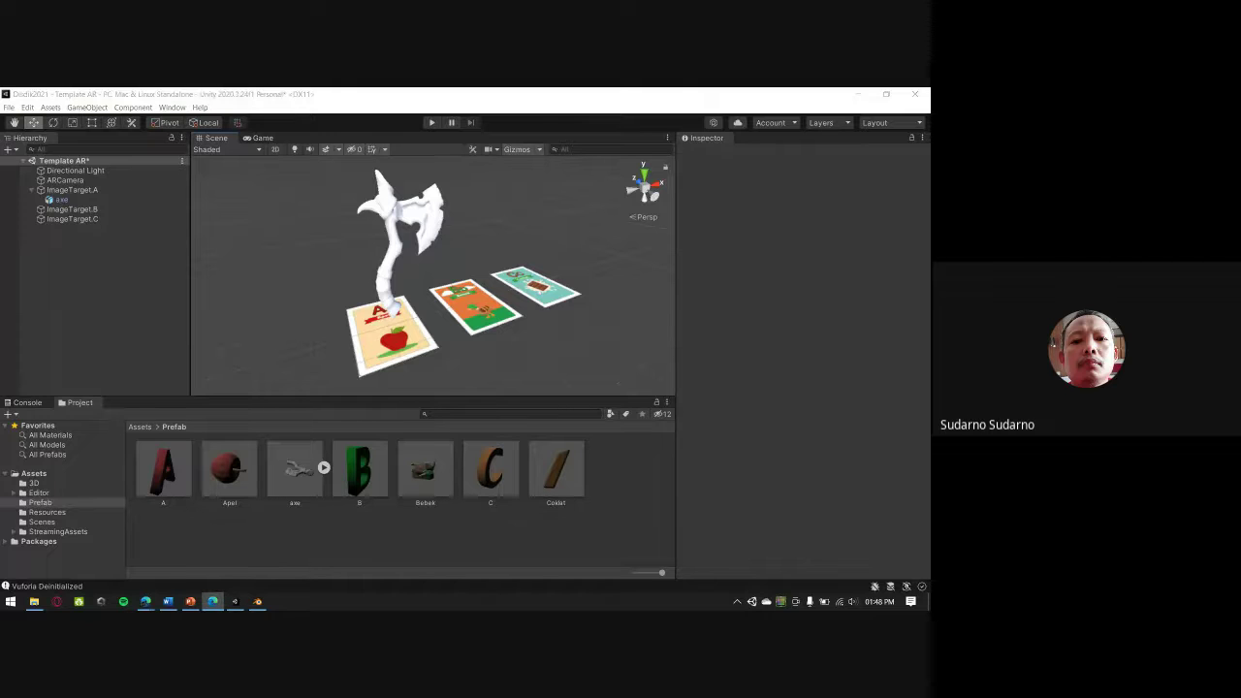
key("alt+Tab")
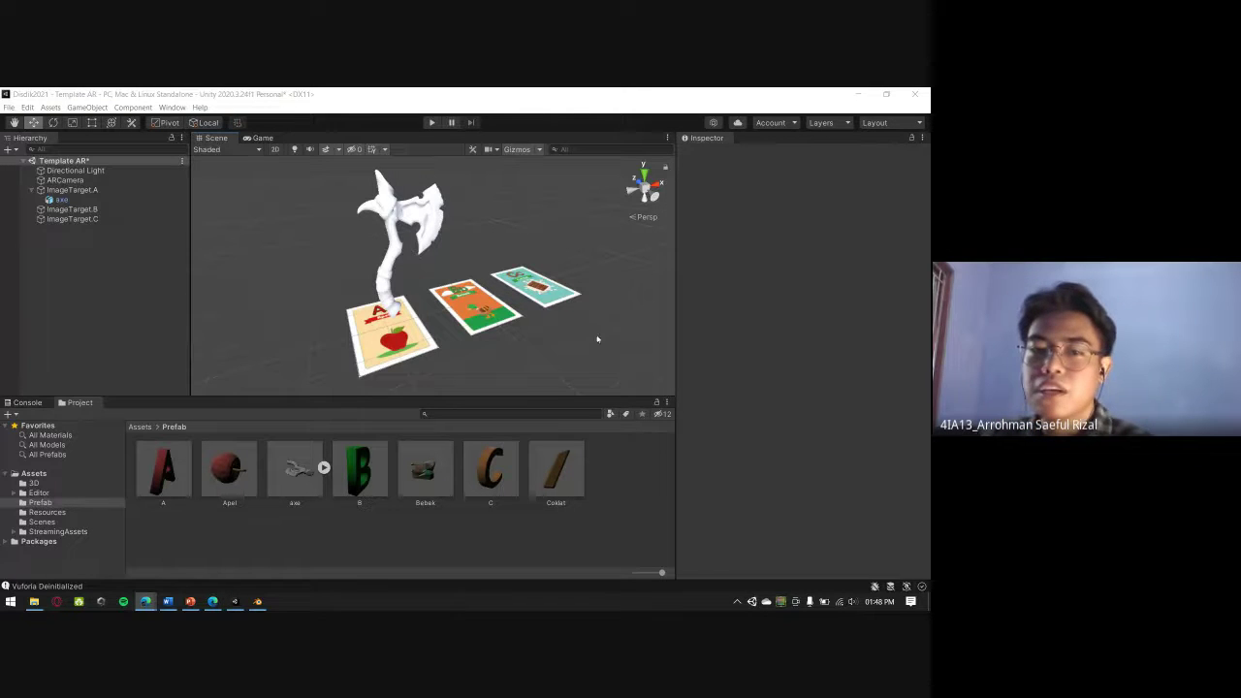
left_click(426, 219)
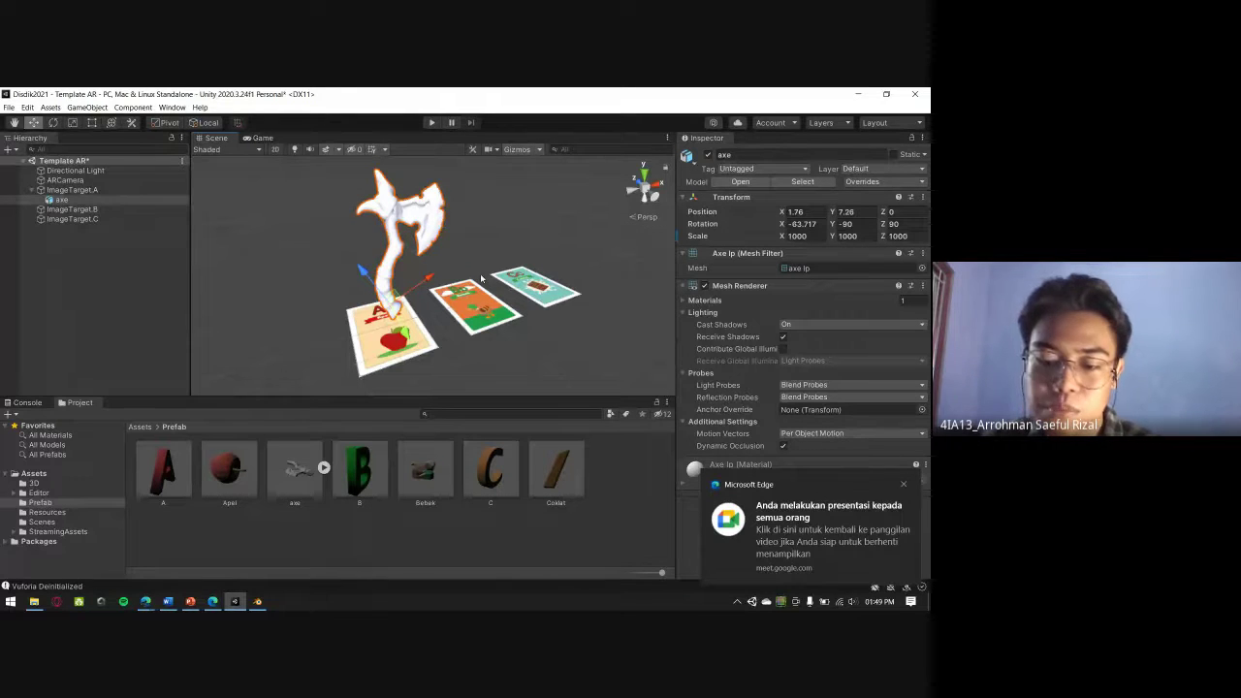
key("Delete")
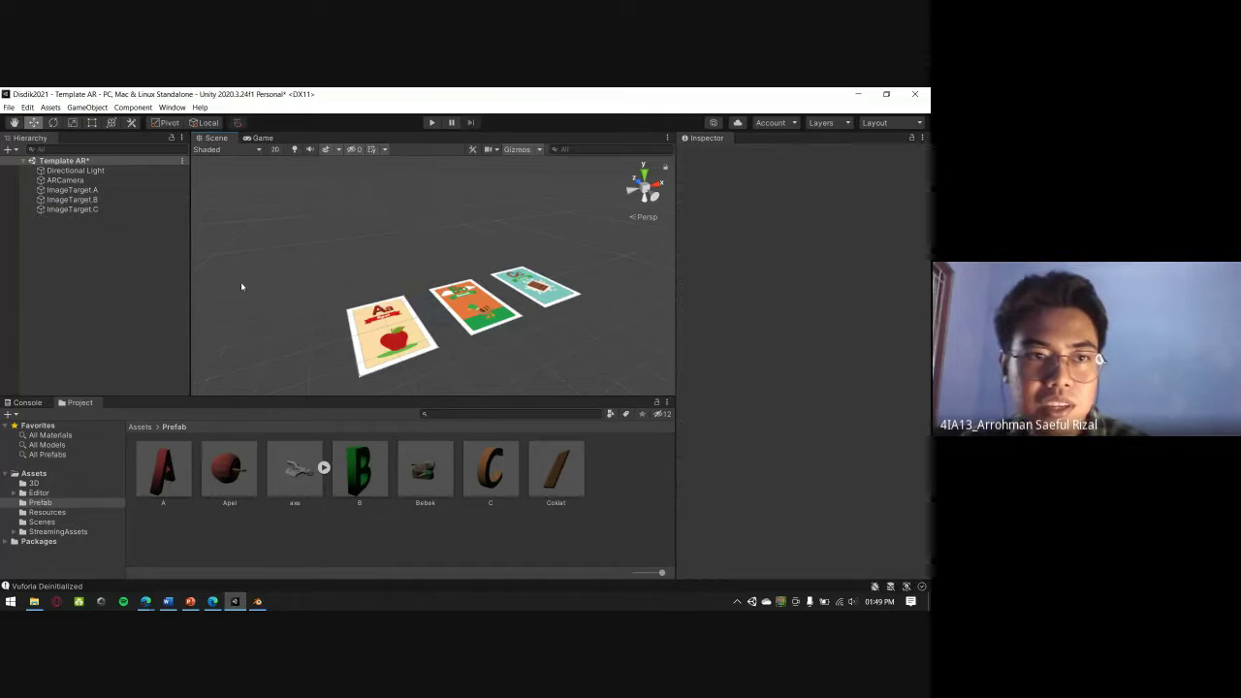
left_click(71, 190)
left_click(124, 243)
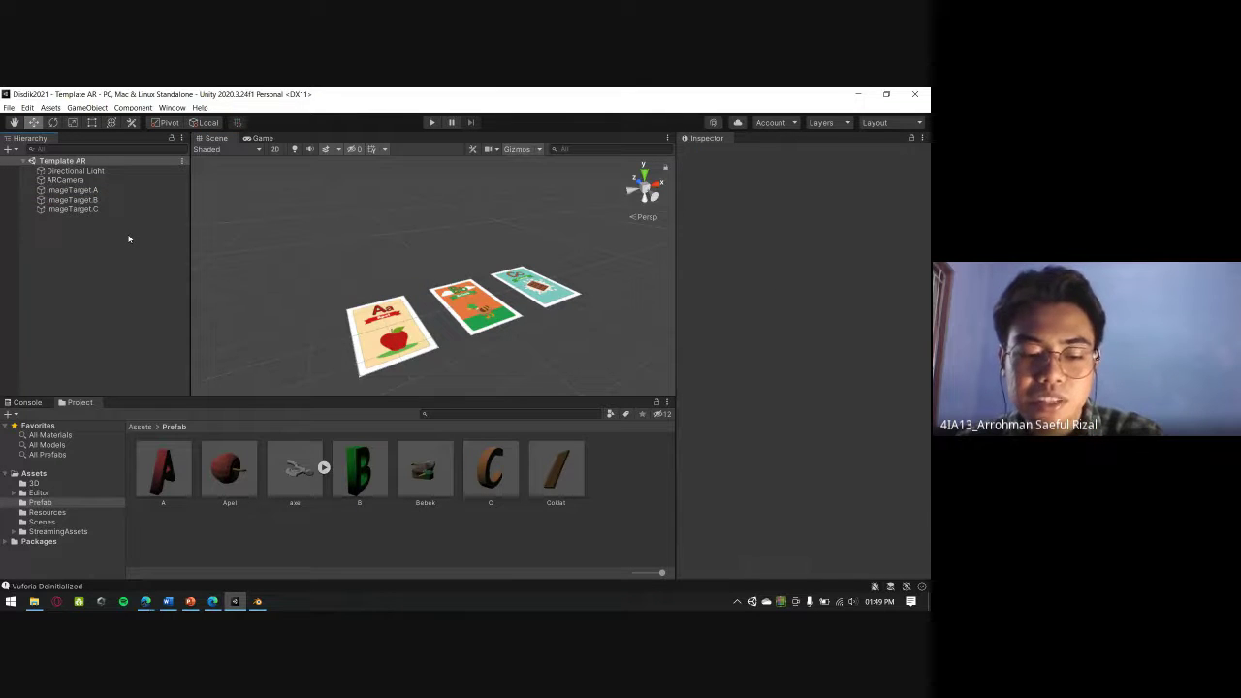
Look over Build Settings (Ctrl+Shift+B), close it, and switch to the Word manual.
key("ctrl+shift+b")
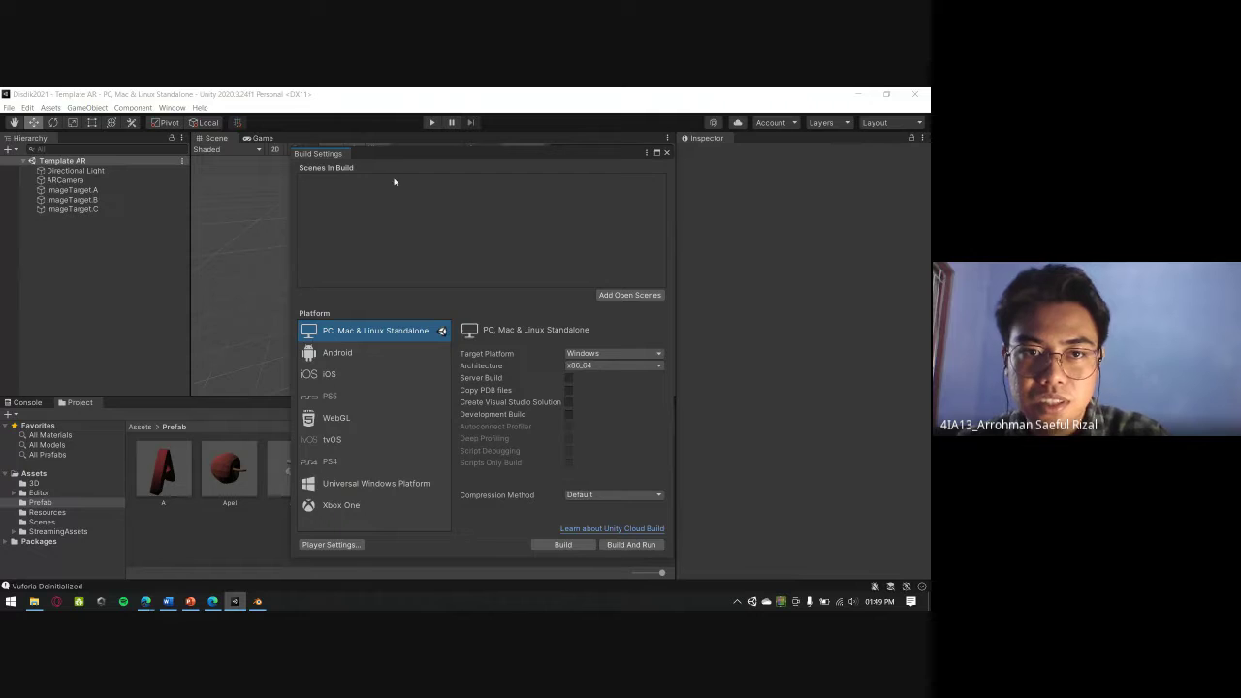
left_click_drag(584, 164, 575, 240)
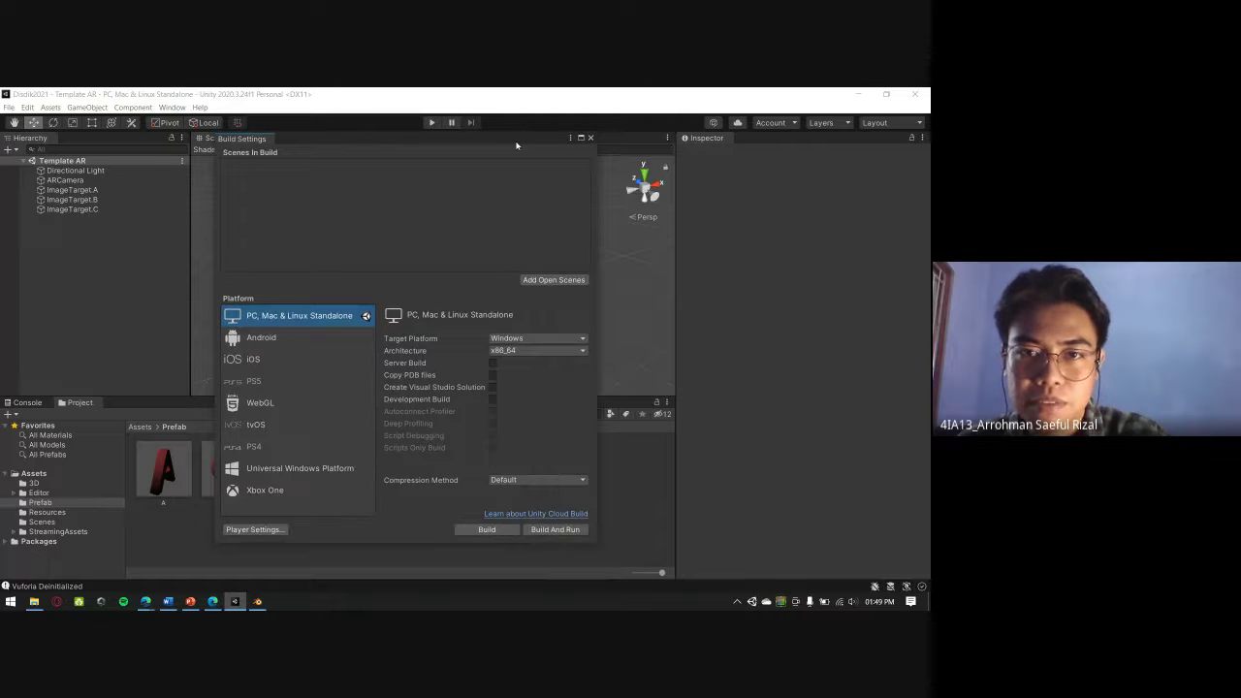
left_click_drag(517, 145, 542, 149)
left_click(589, 153)
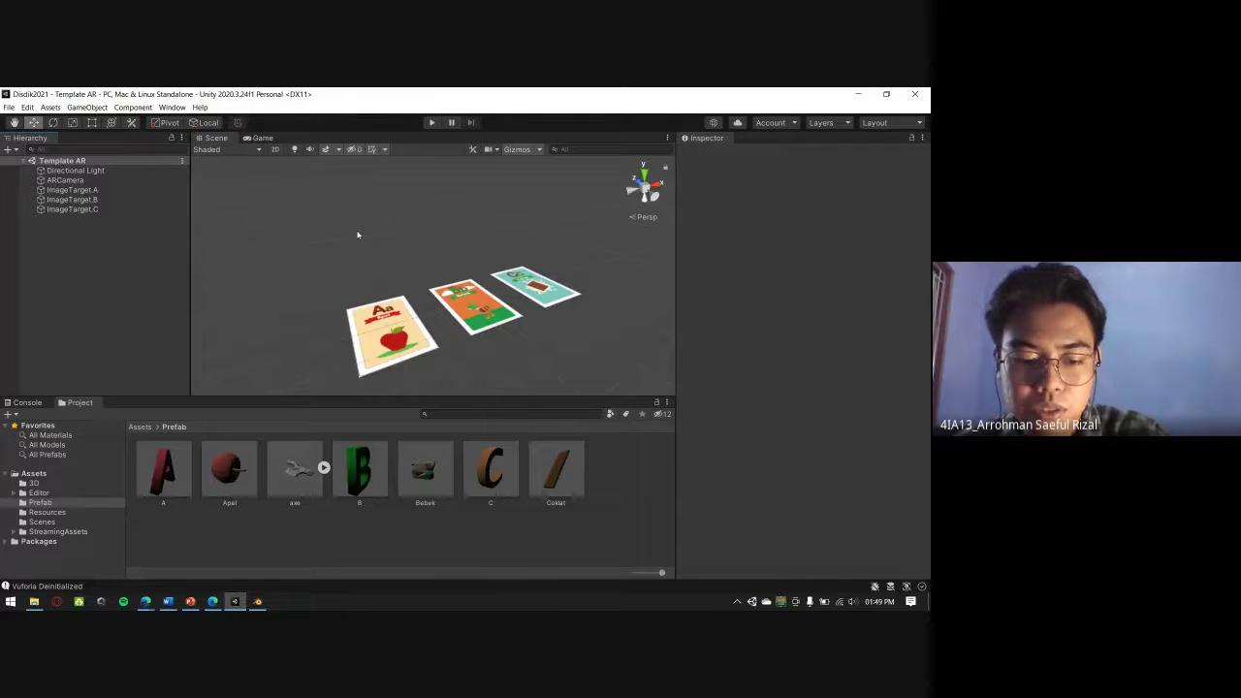
left_click(168, 601)
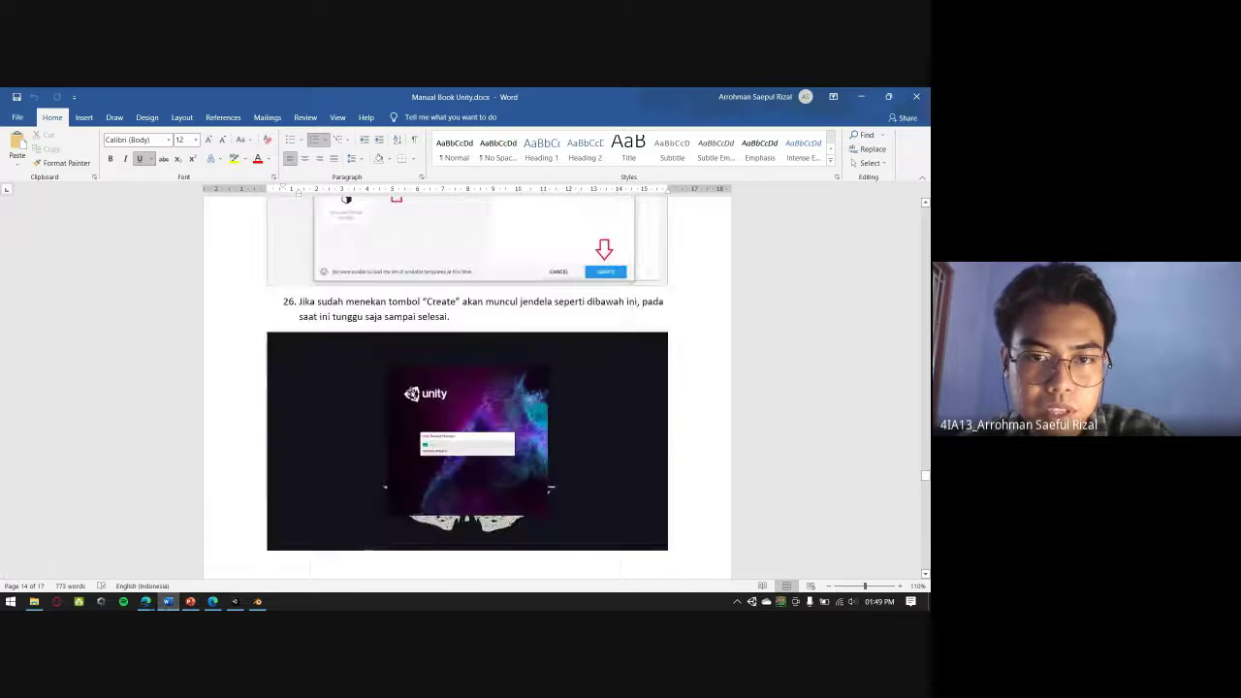
Scroll the Word manual back to item 10, Download + Install Unity, then minimize Word.
scroll(409, 397, "up", 20)
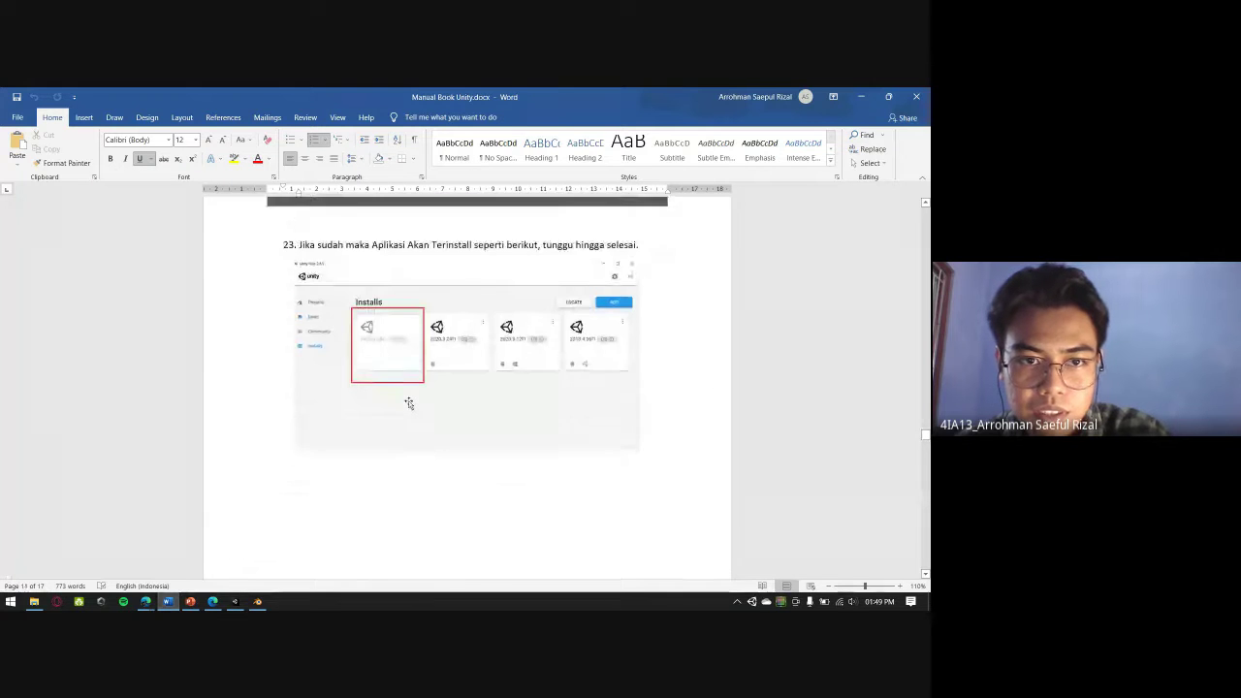
scroll(409, 403, "up", 20)
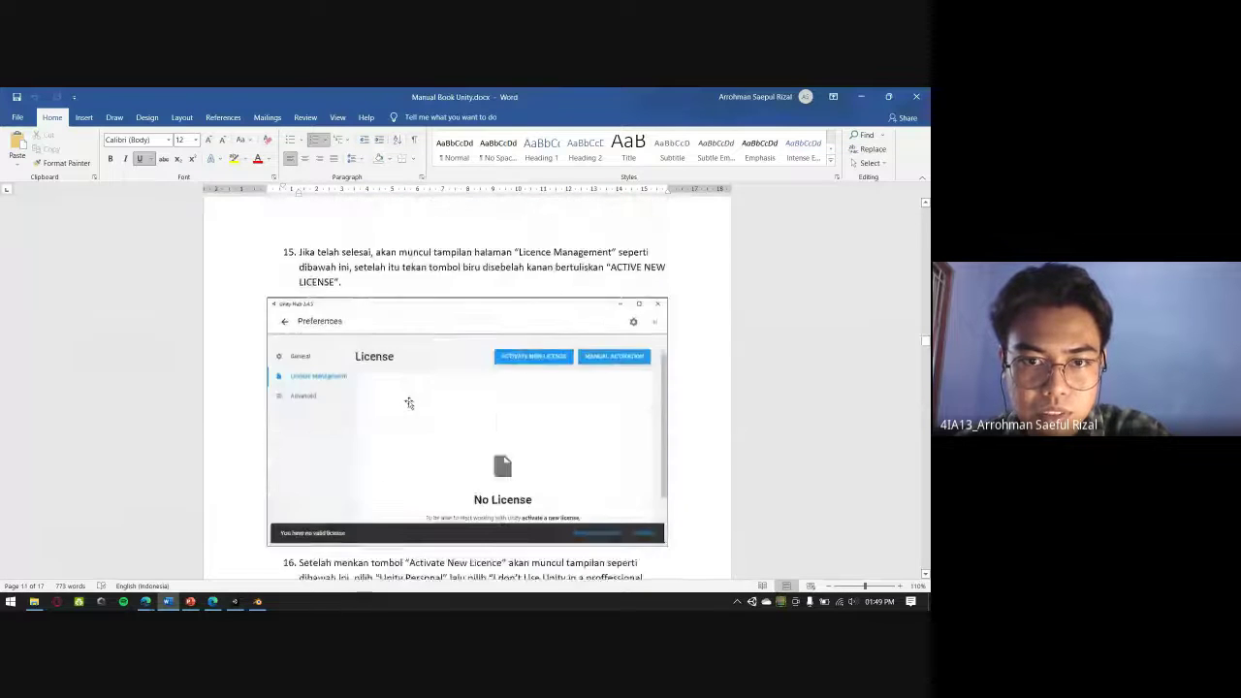
scroll(408, 402, "up", 20)
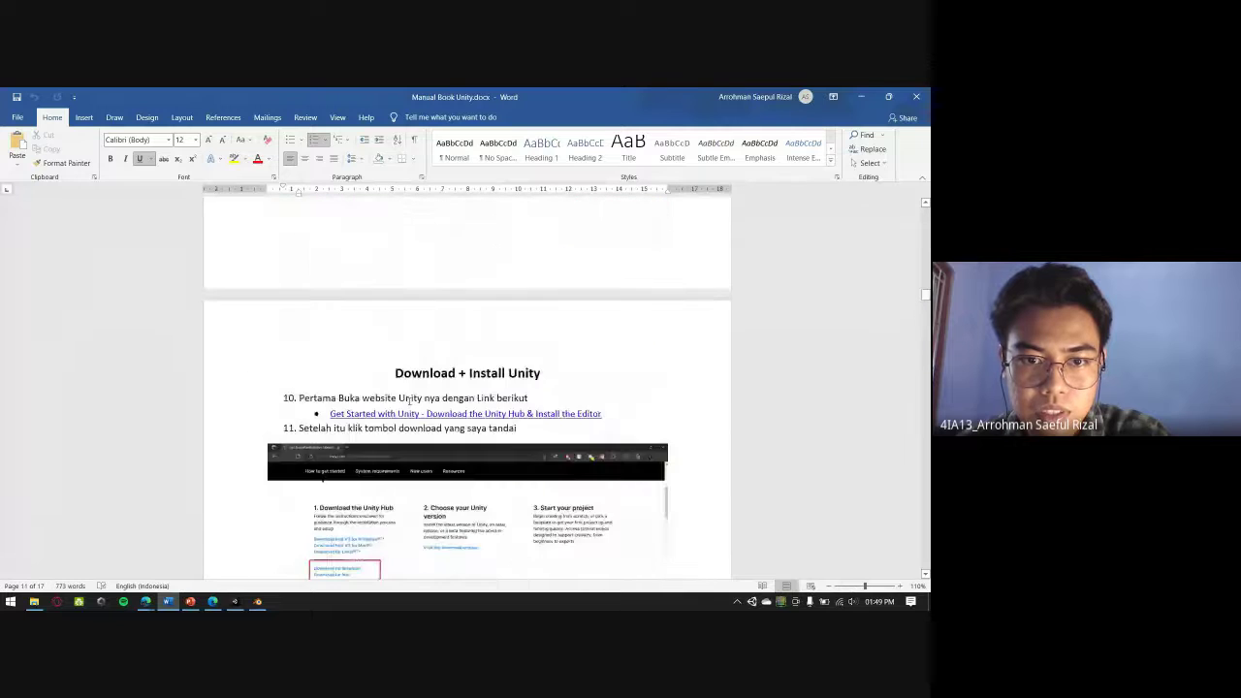
scroll(409, 402, "down", 1)
left_click(859, 96)
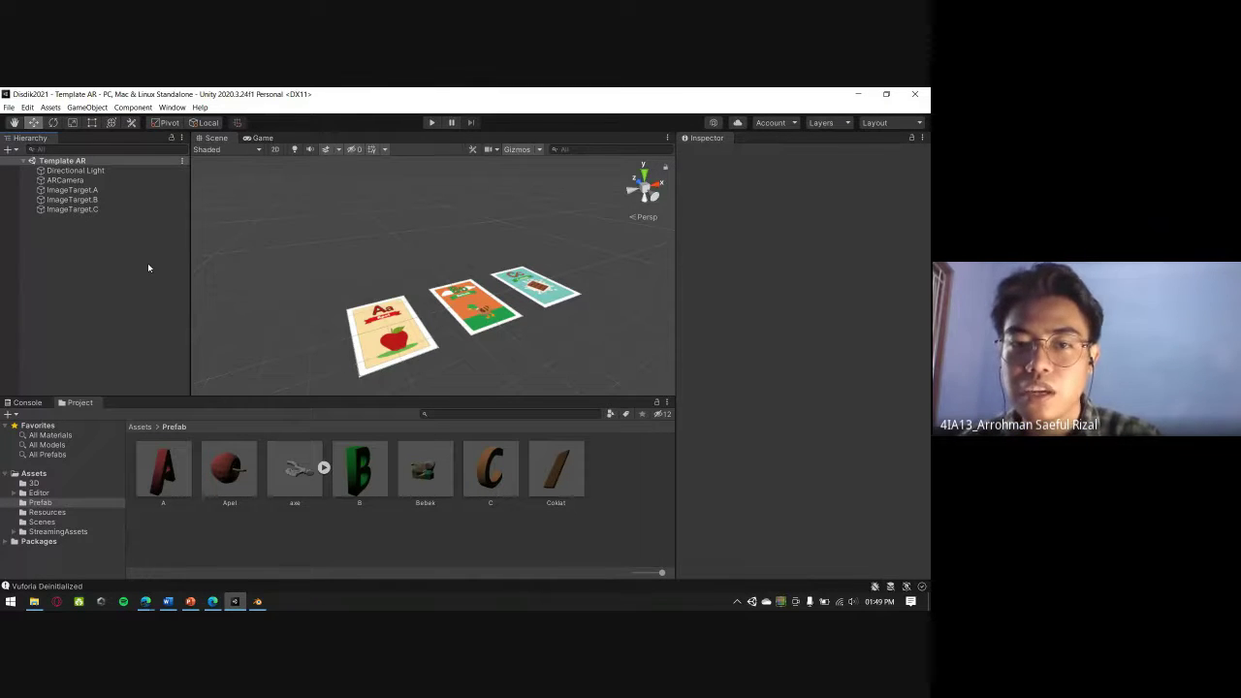
left_click(122, 190)
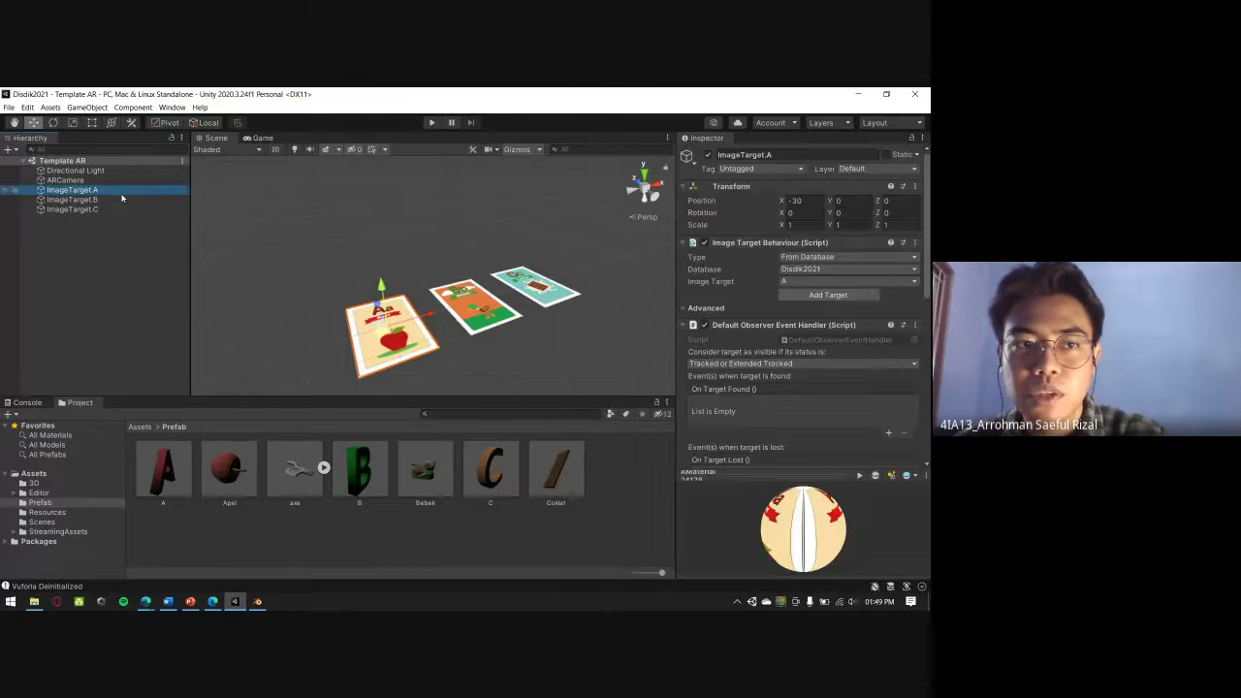
left_click(152, 272)
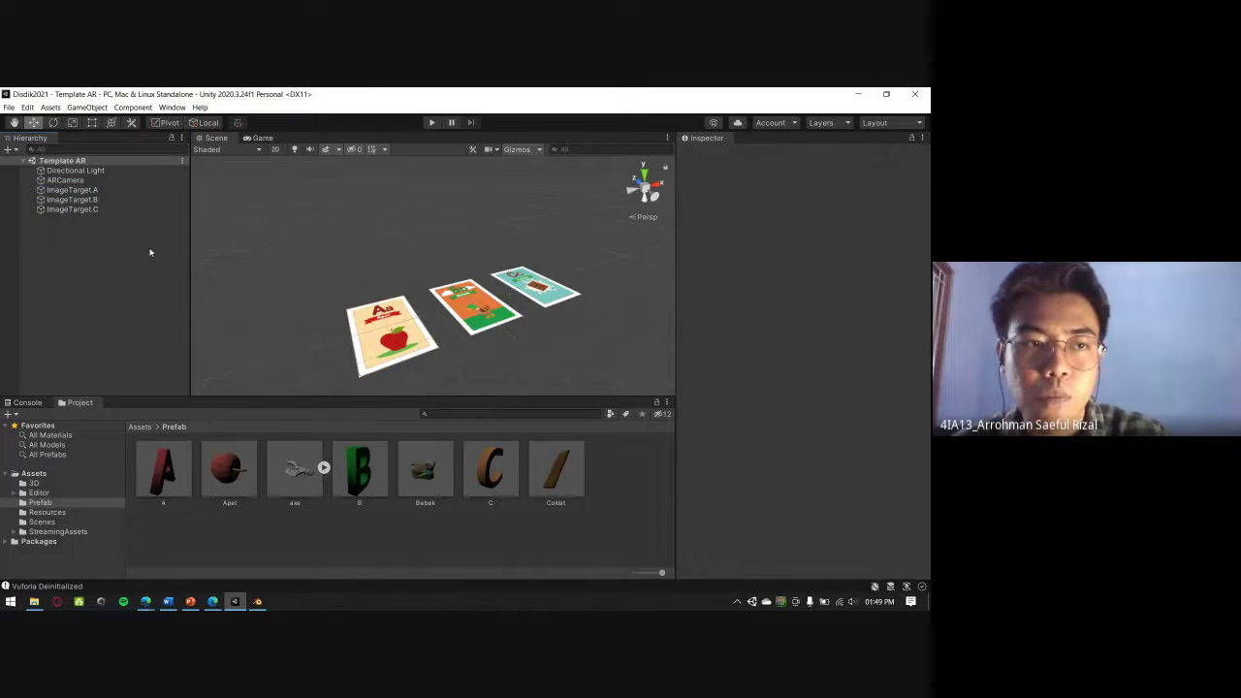
left_click(73, 210)
left_click(110, 190)
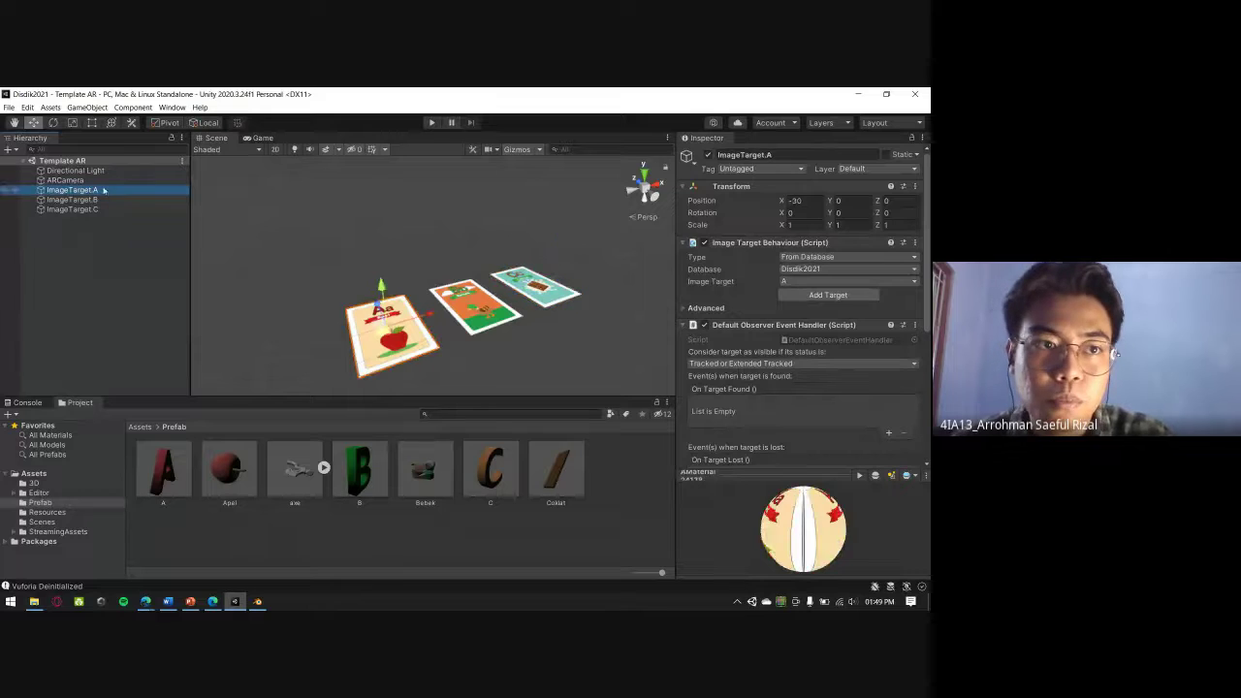
left_click(114, 235)
key("ctrl+shift+b")
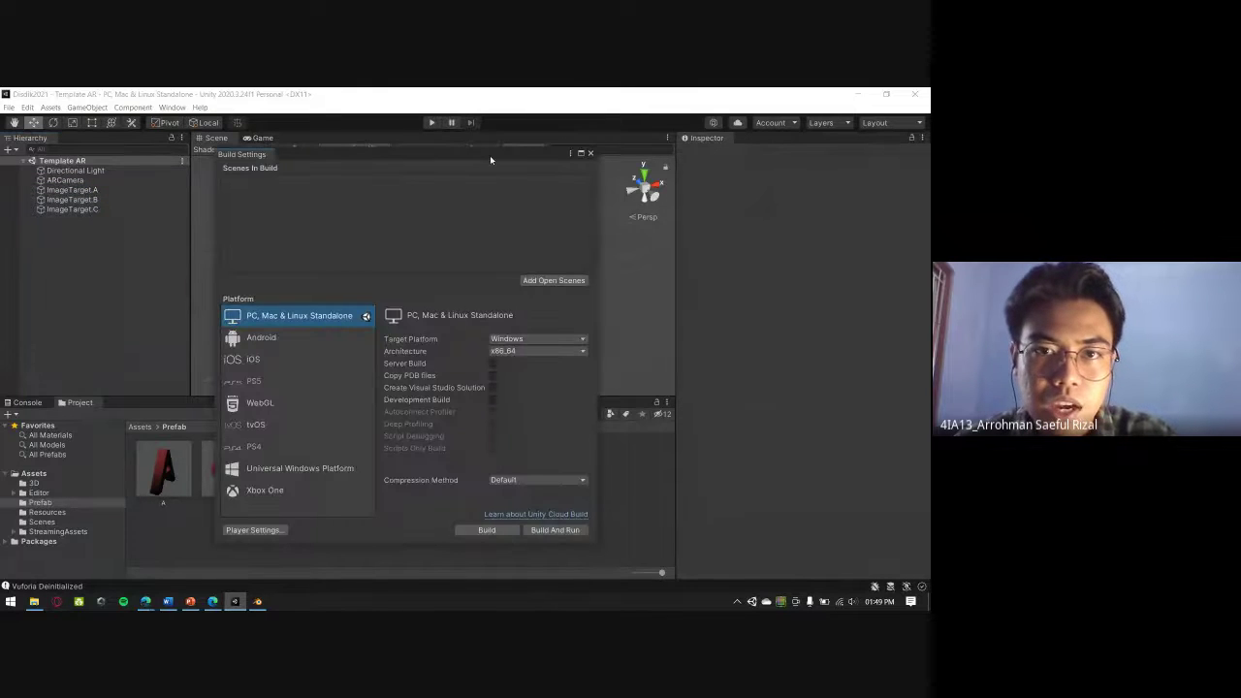
left_click(591, 153)
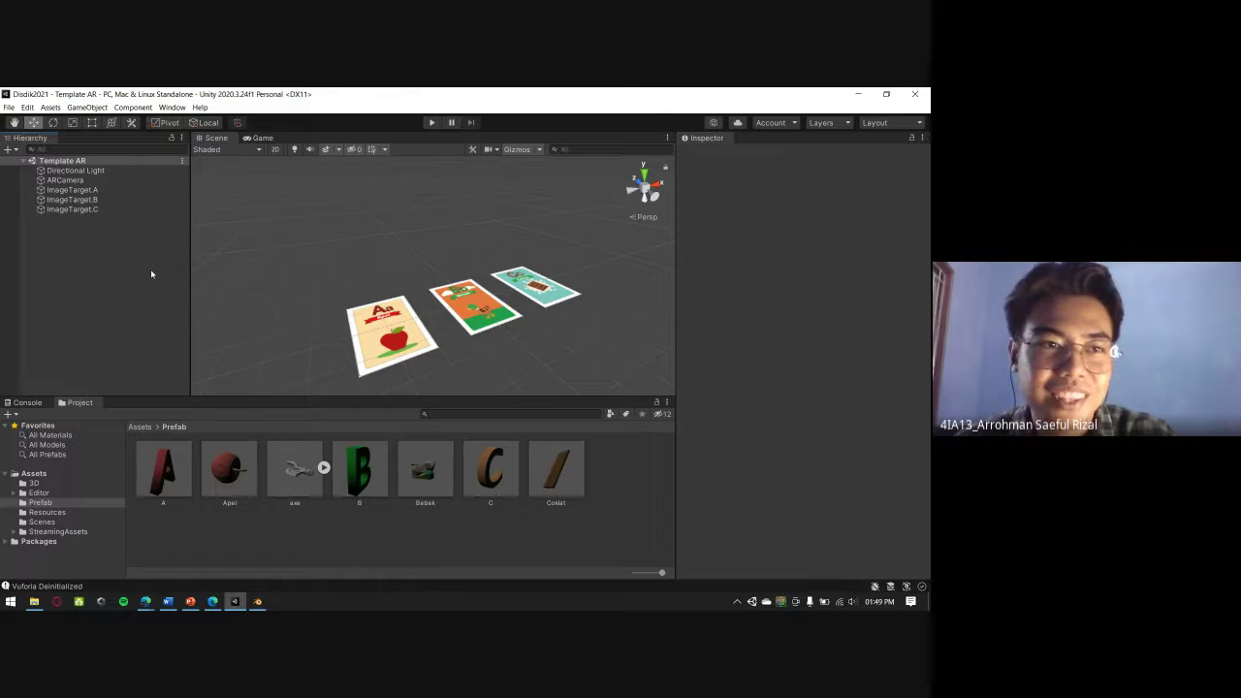
In Build Settings, switch the project's platform from Standalone to Android.
left_click(9, 107)
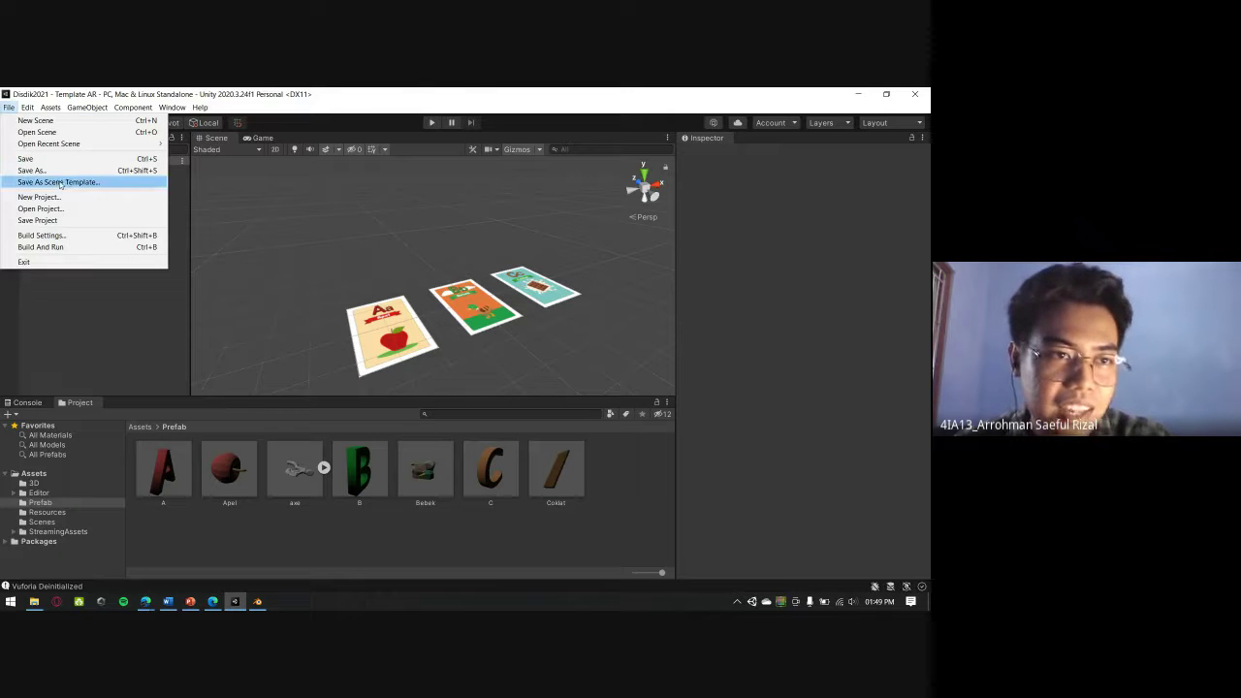
left_click(91, 236)
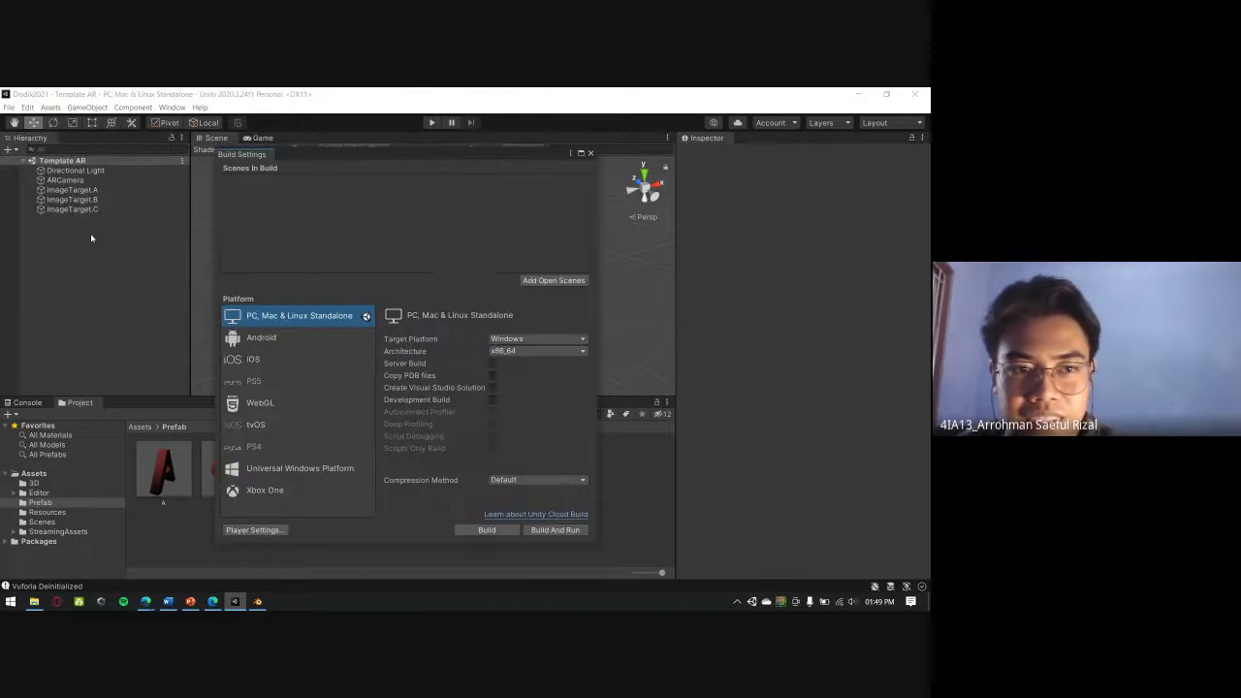
left_click(291, 336)
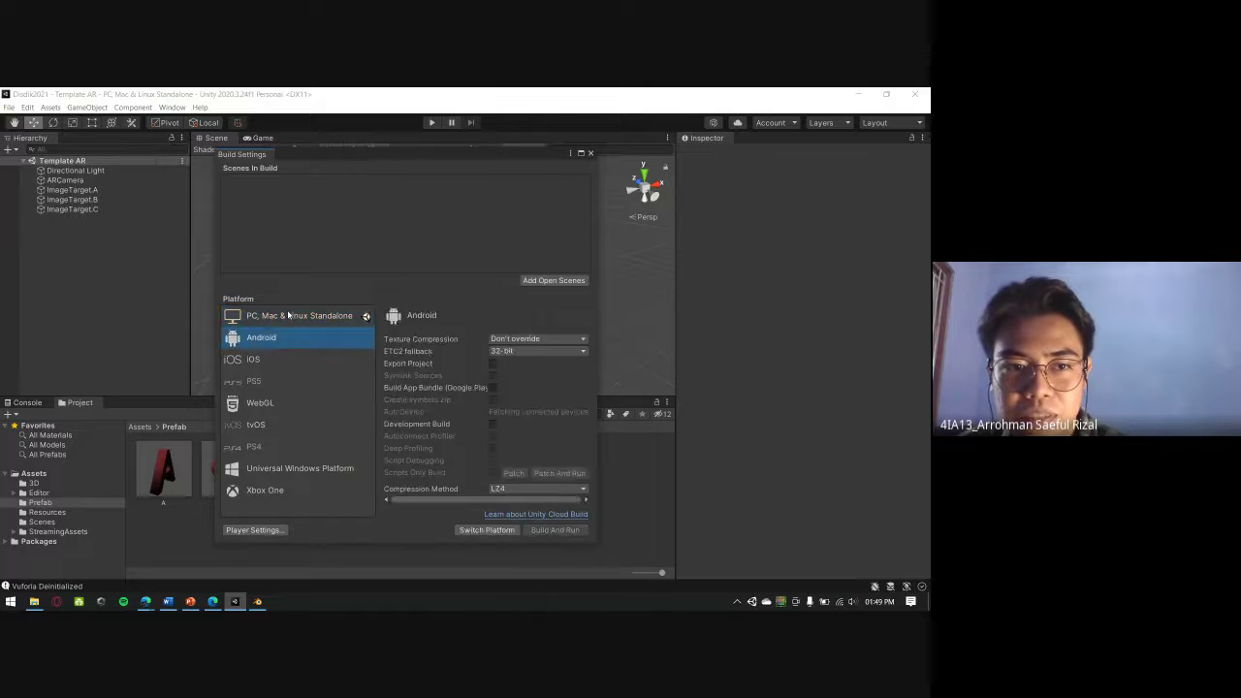
left_click(290, 316)
left_click(317, 334)
left_click(310, 316)
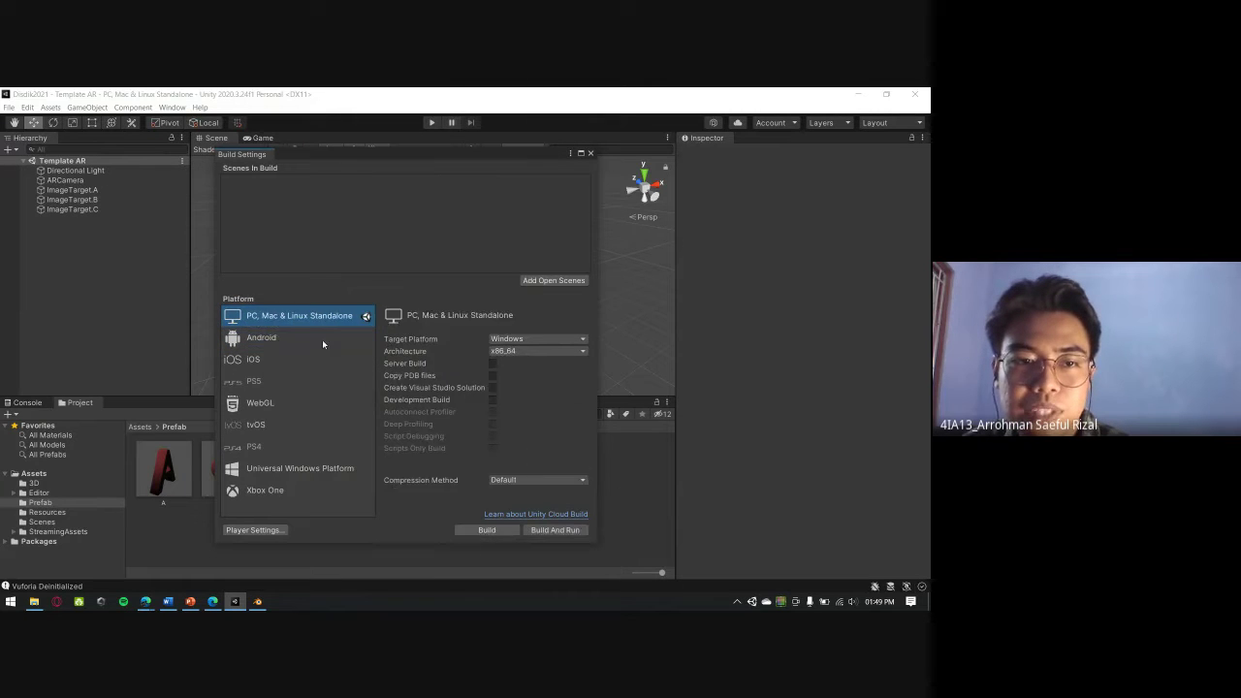
left_click(322, 337)
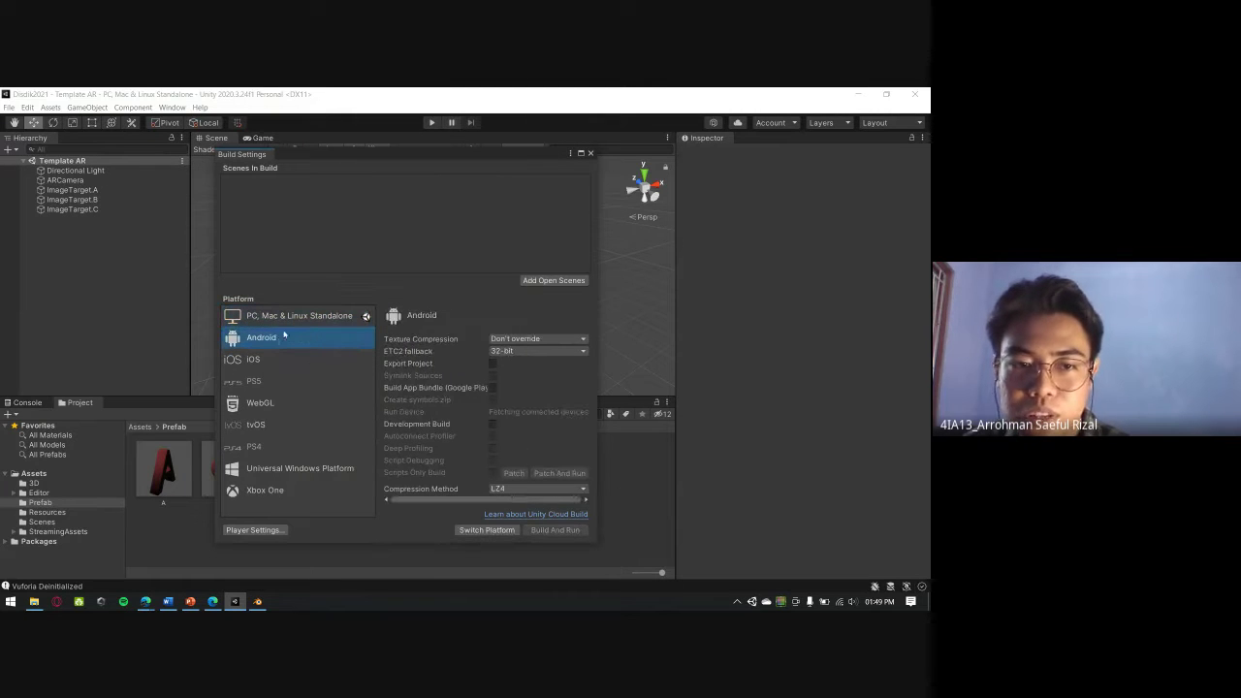
left_click(488, 529)
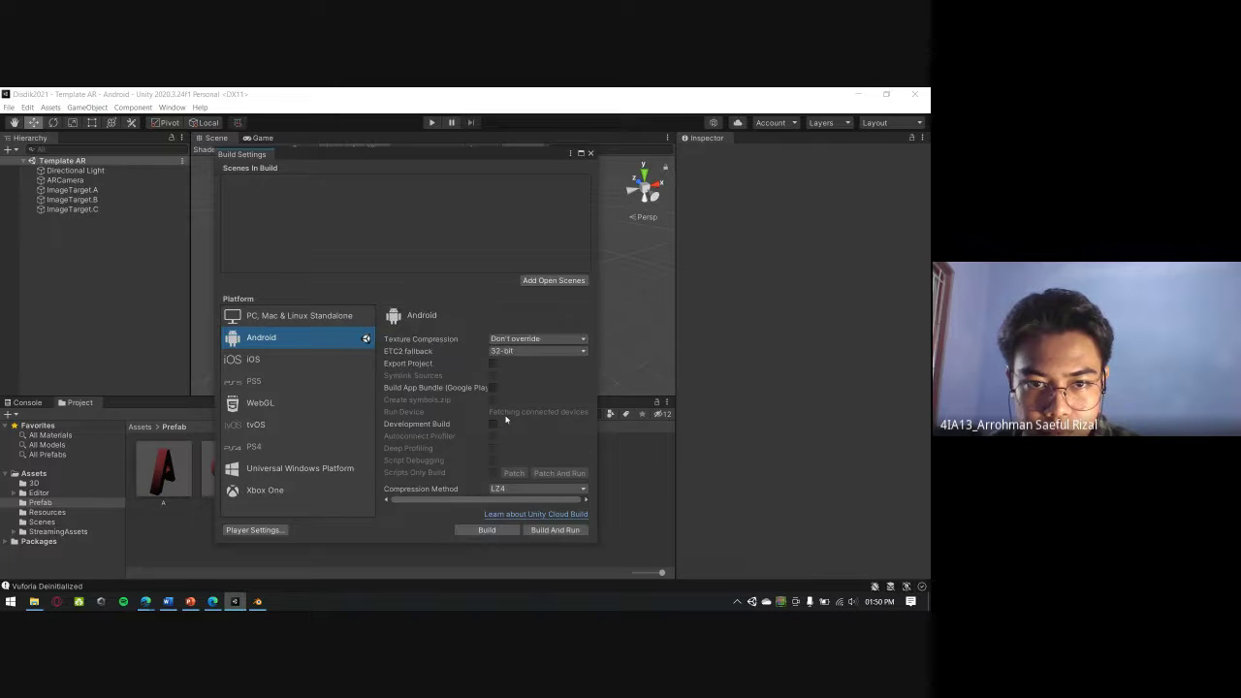
Bring up the Android Player Settings and locate the Graphics APIs list in Other Settings.
left_click(276, 530)
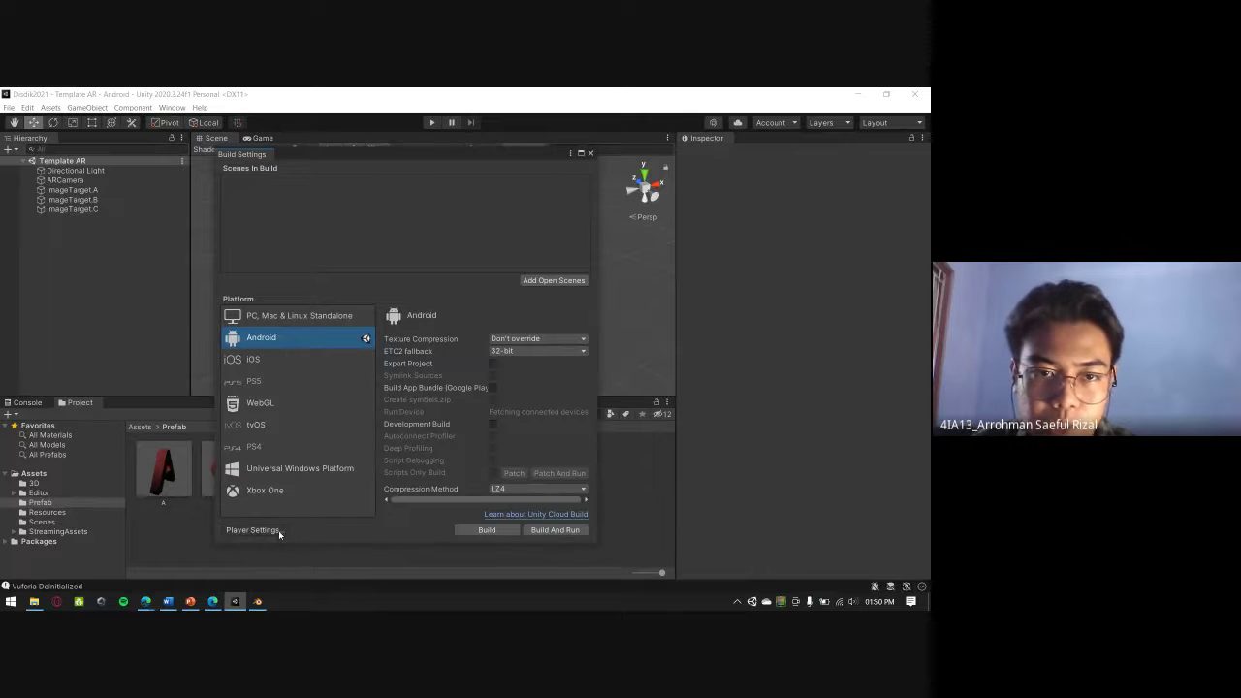
left_click(801, 183)
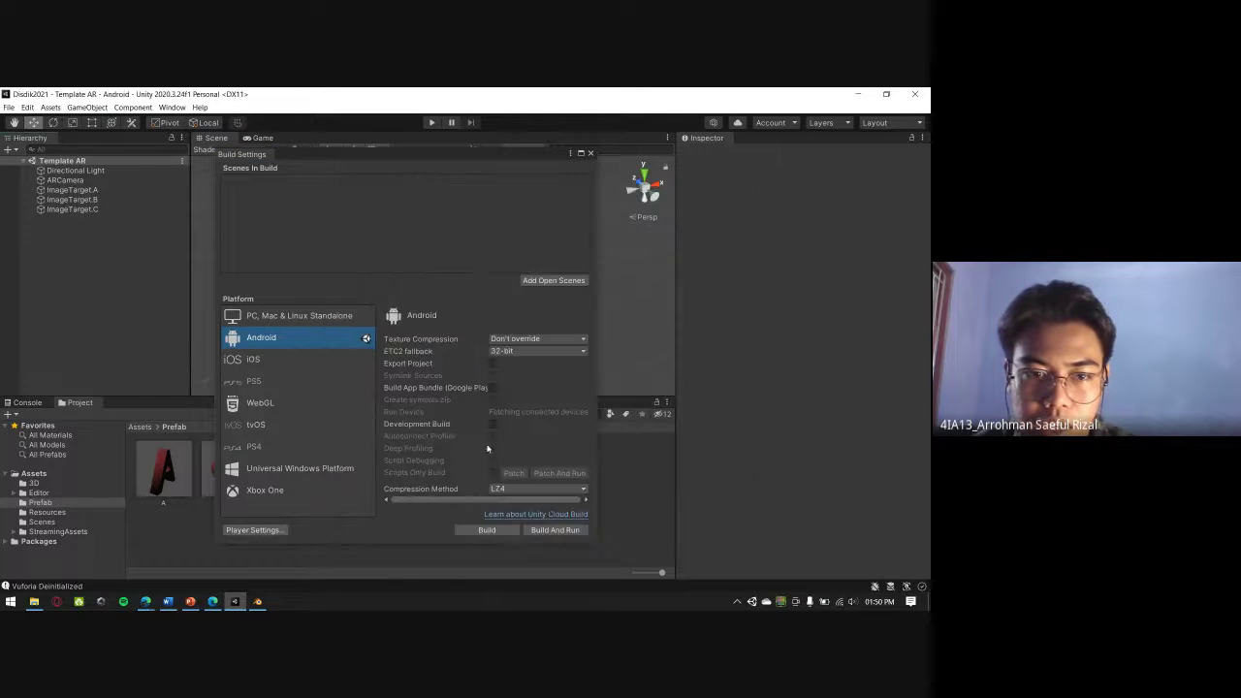
left_click(250, 529)
left_click_drag(594, 184, 587, 176)
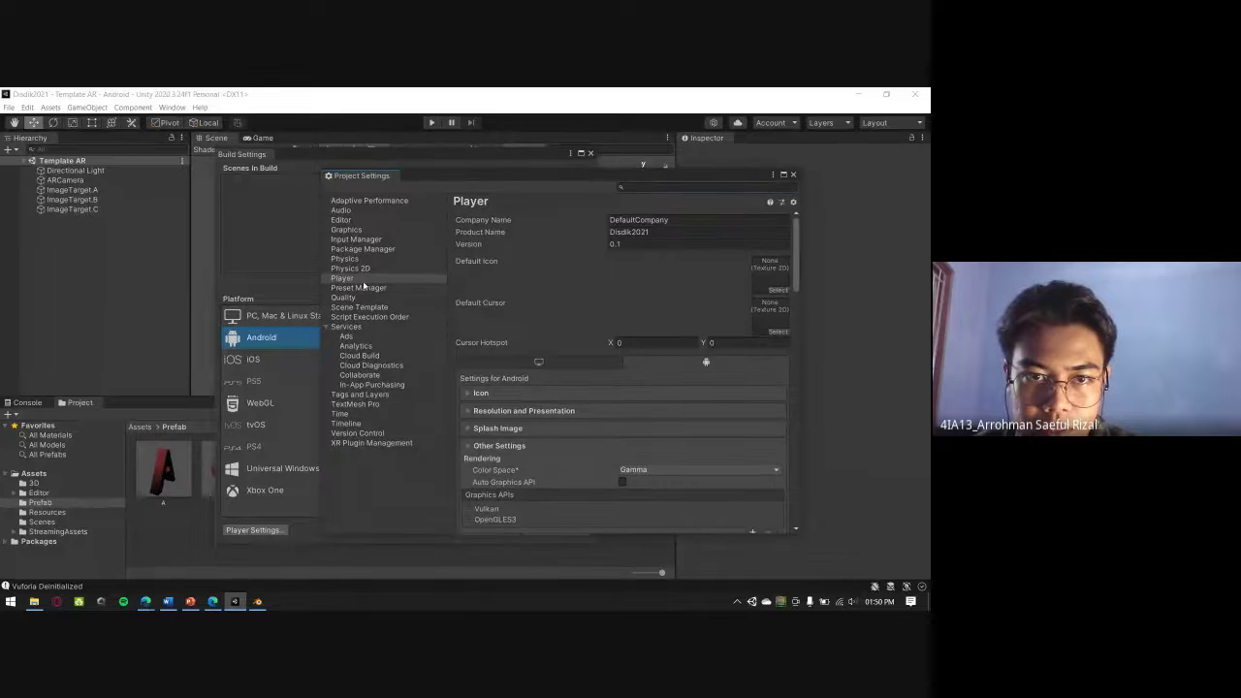
scroll(591, 332, "down", 10)
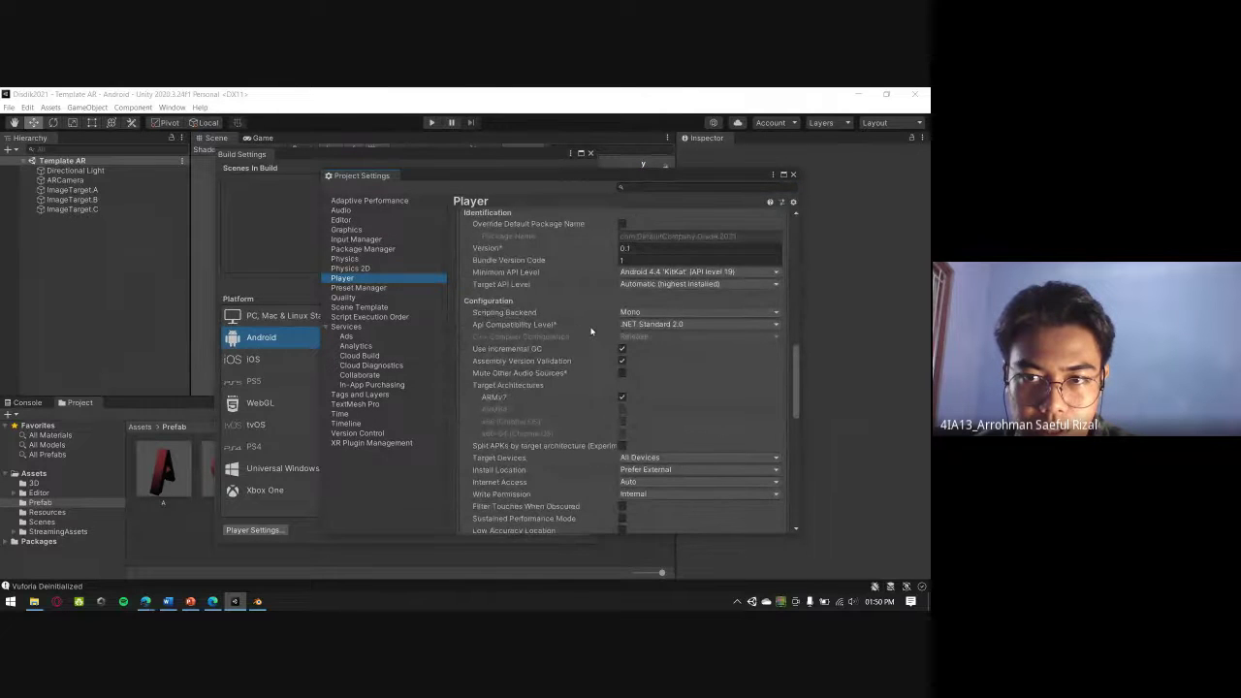
scroll(590, 331, "down", 6)
scroll(590, 332, "up", 12)
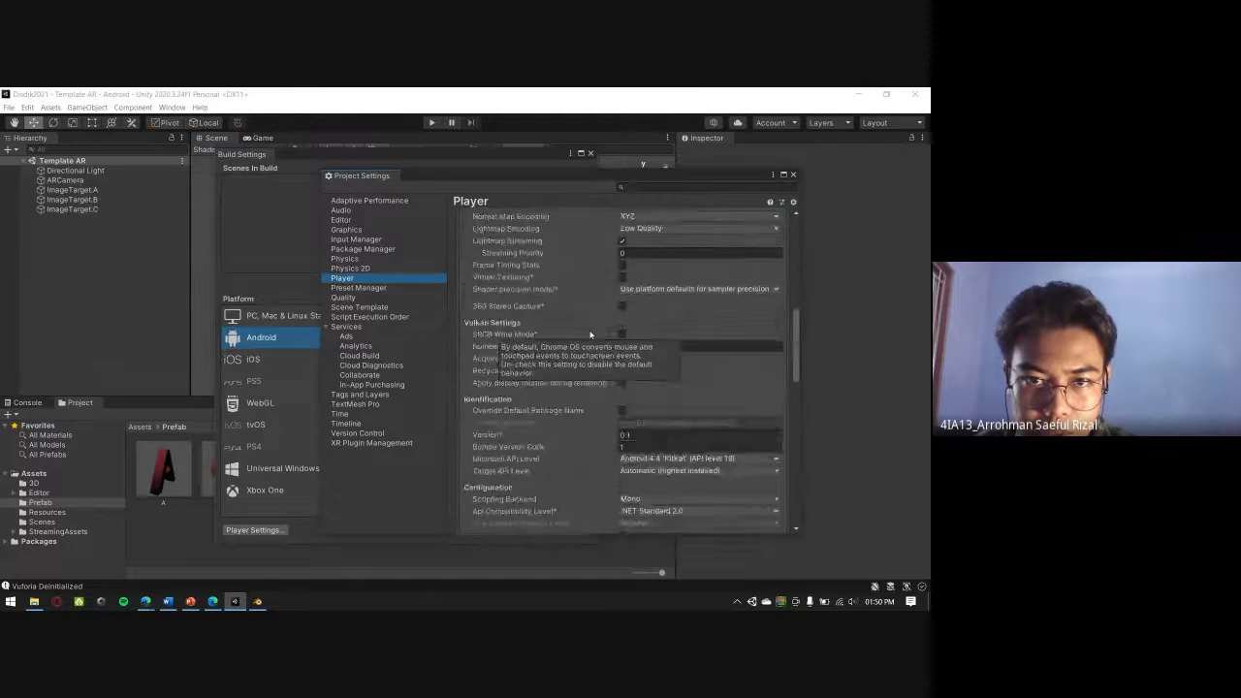
scroll(591, 336, "up", 7)
Remove Vulkan so OpenGLES3 is the only Graphics API, then close Project Settings.
left_click(514, 335)
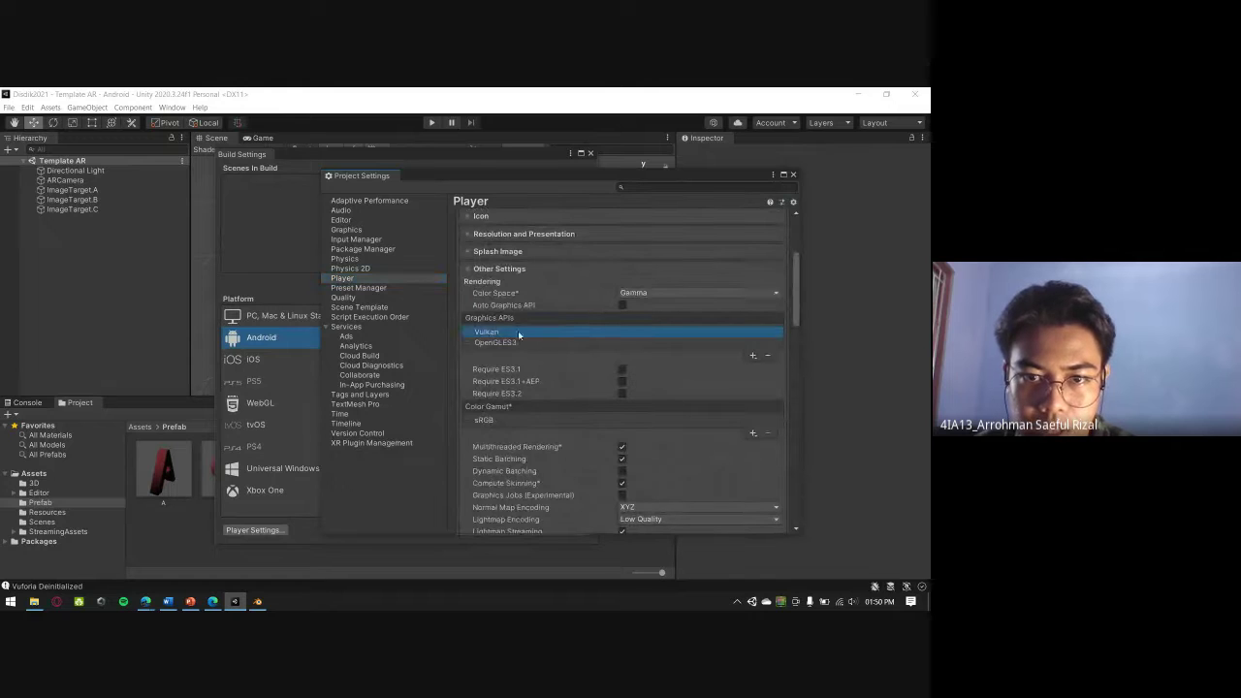
left_click(368, 281)
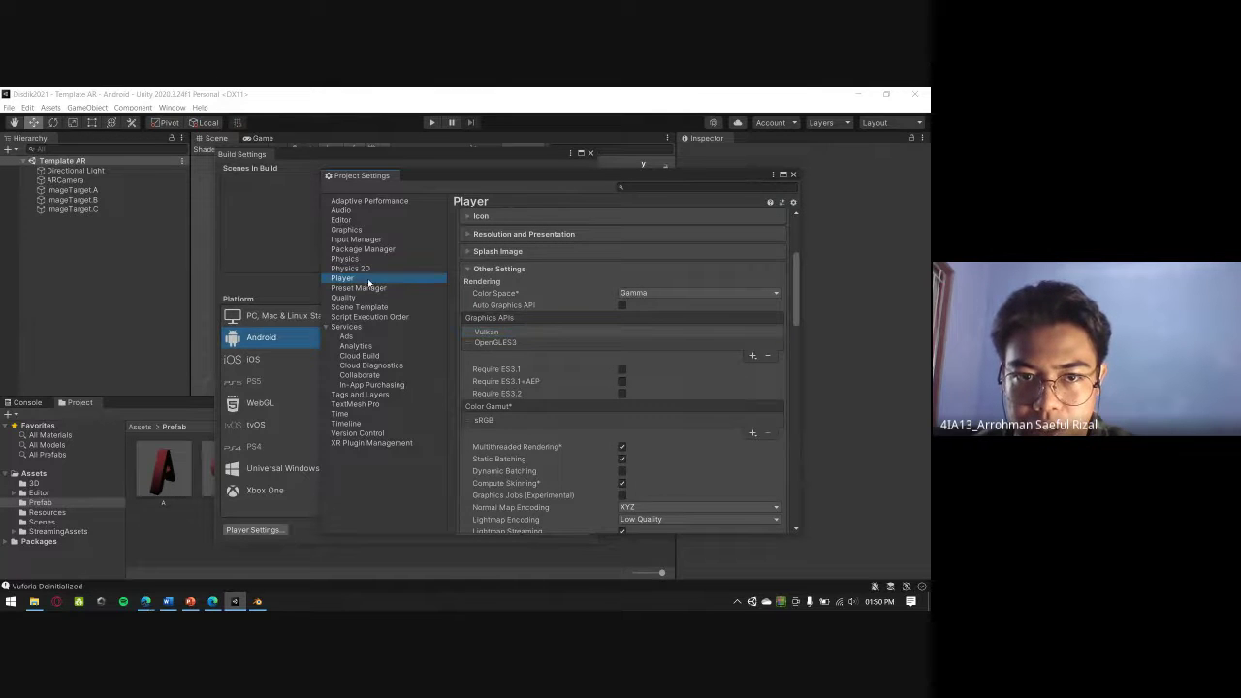
left_click(543, 332)
left_click(767, 355)
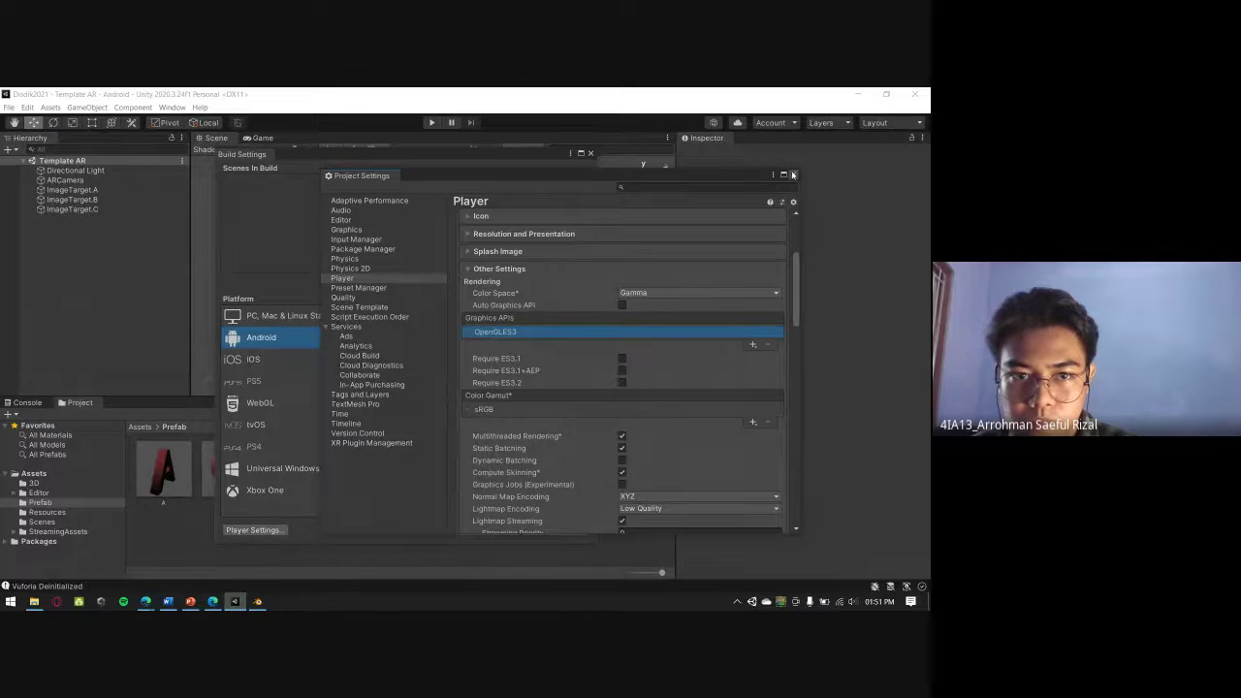
left_click(793, 175)
Build the Android app under the file name TestApp in the project folder.
left_click_drag(459, 158, 537, 158)
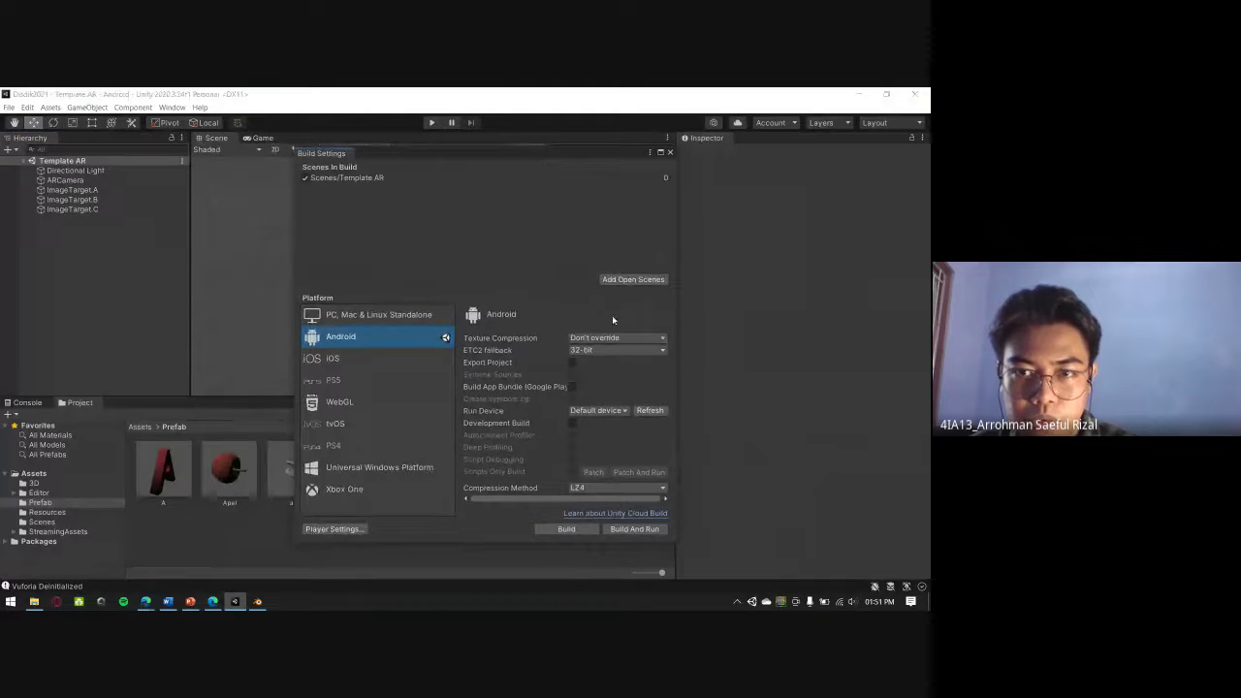
left_click(567, 529)
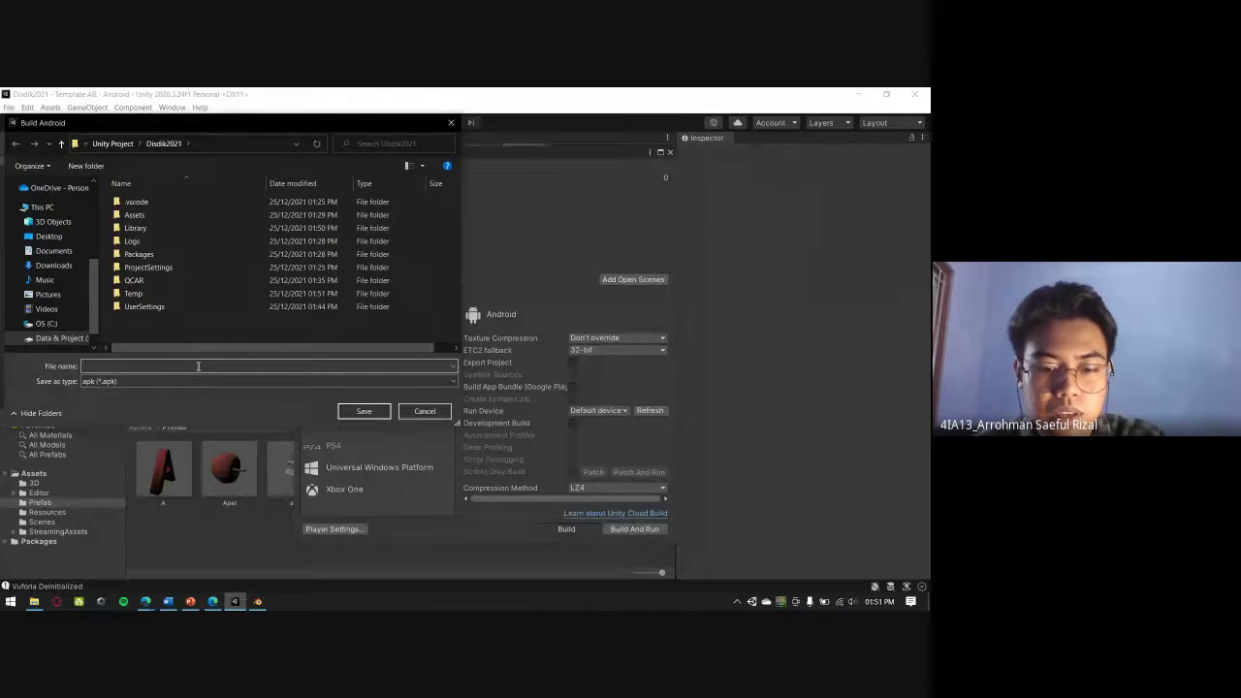
type("TestApp")
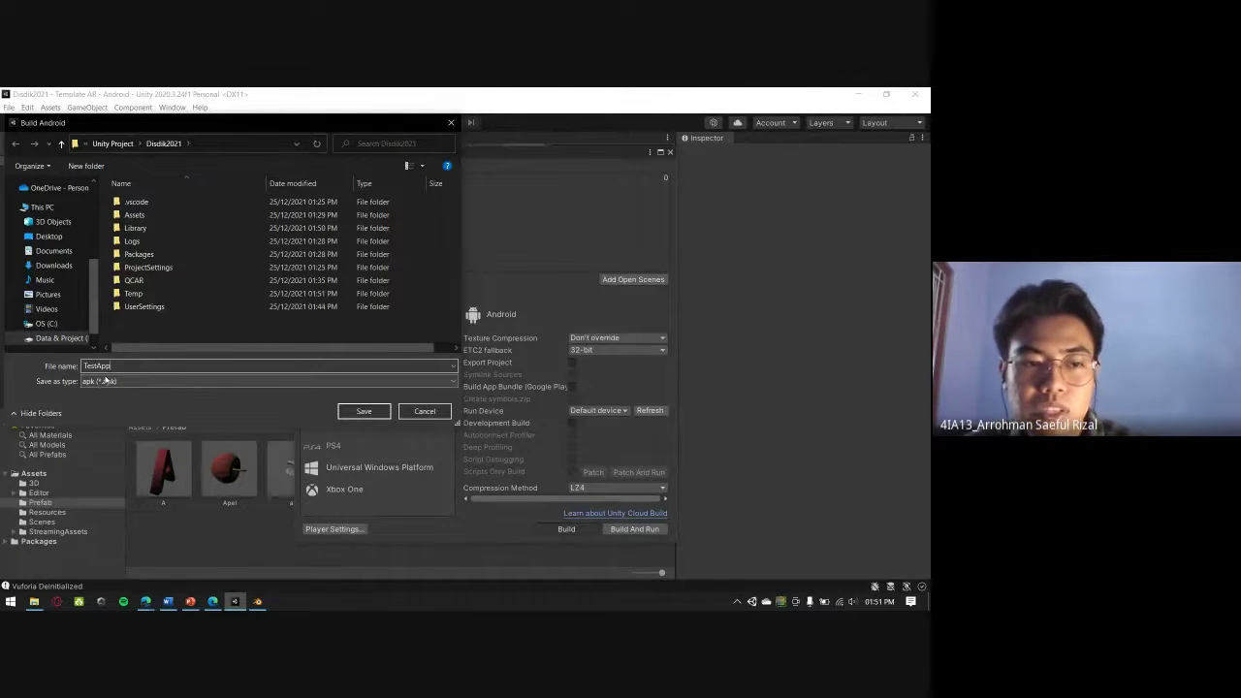
left_click(362, 411)
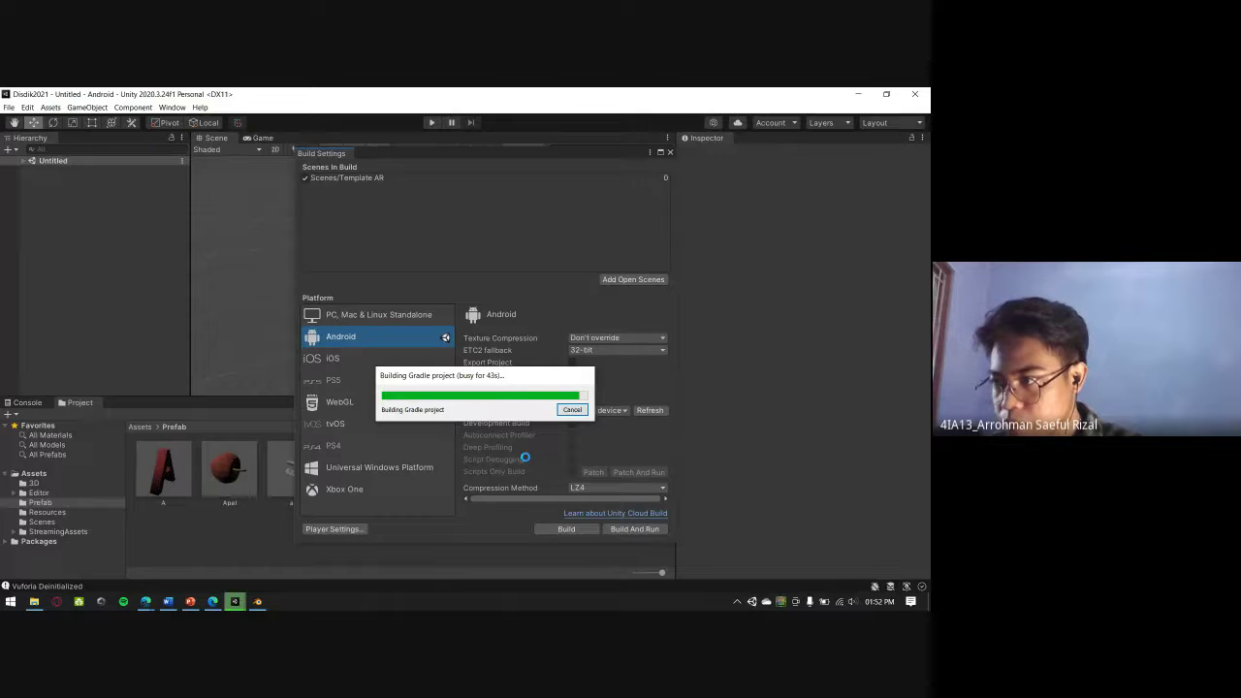
Switch windows with Alt+Tab while the Gradle build completes.
key("alt+Tab")
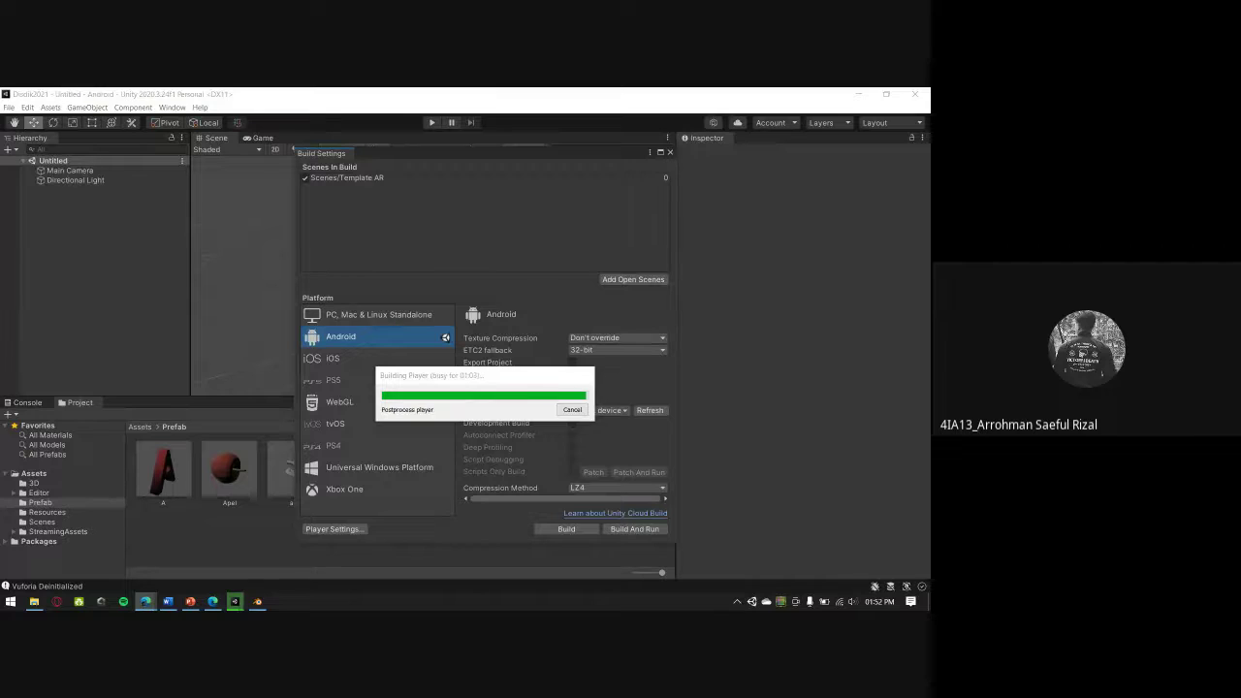
Check TestApp.apk (32,664 KB) in the Disdik2021 folder, then minimize Explorer.
left_click(663, 386)
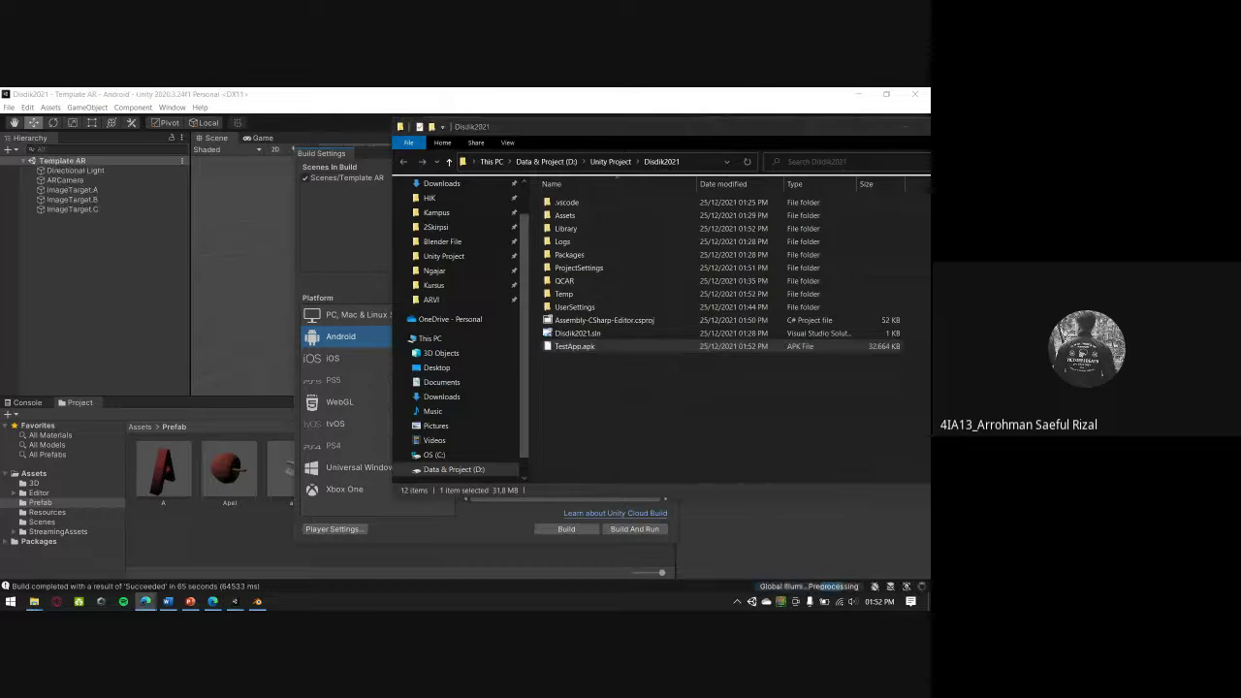
left_click(717, 346)
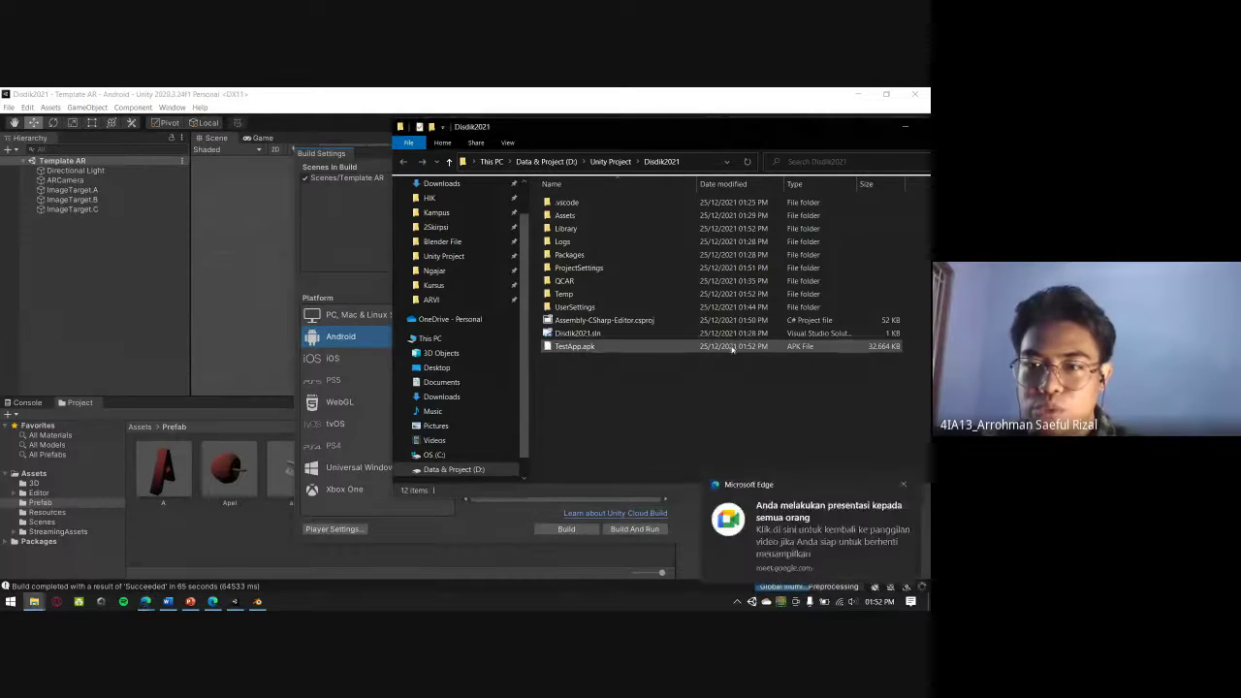
left_click_drag(723, 130, 521, 135)
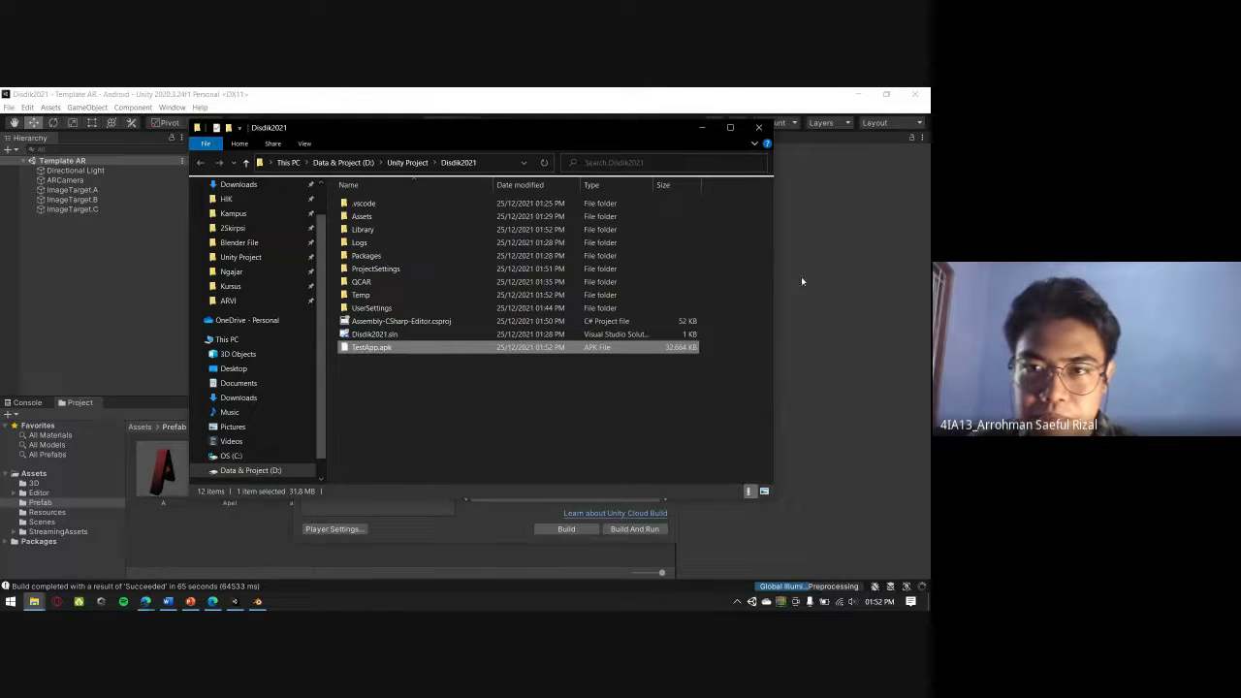
left_click(701, 127)
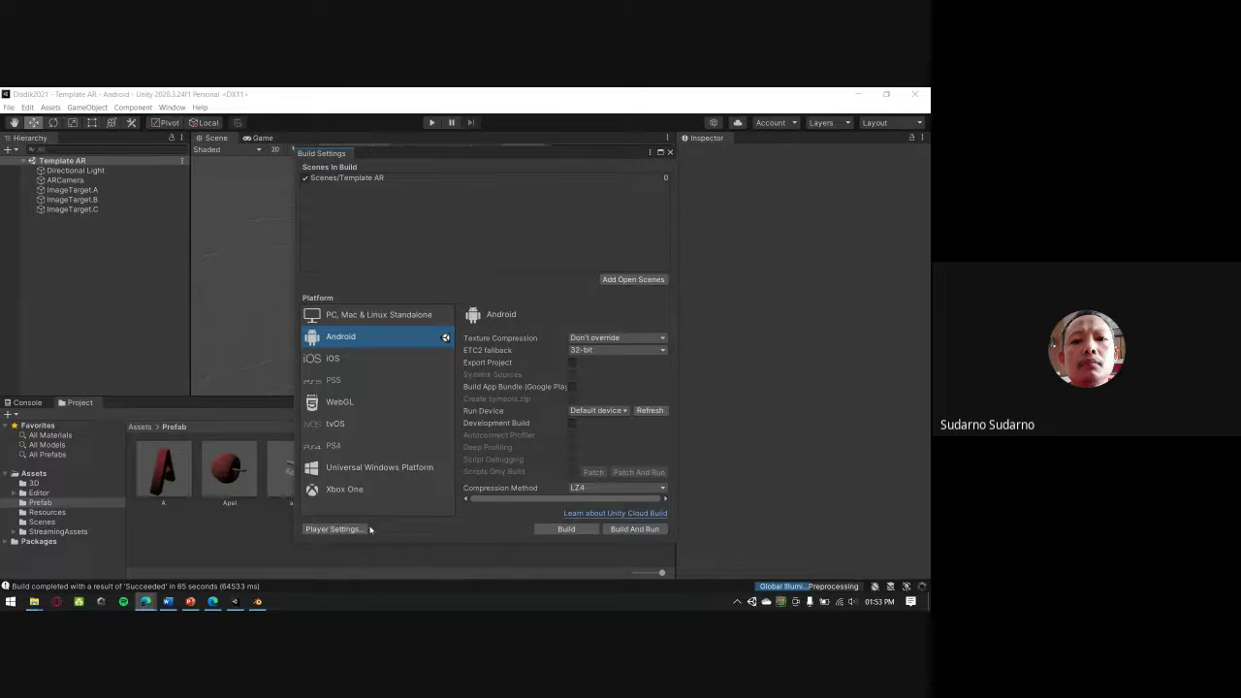
left_click(267, 605)
scroll(401, 481, "down", 2)
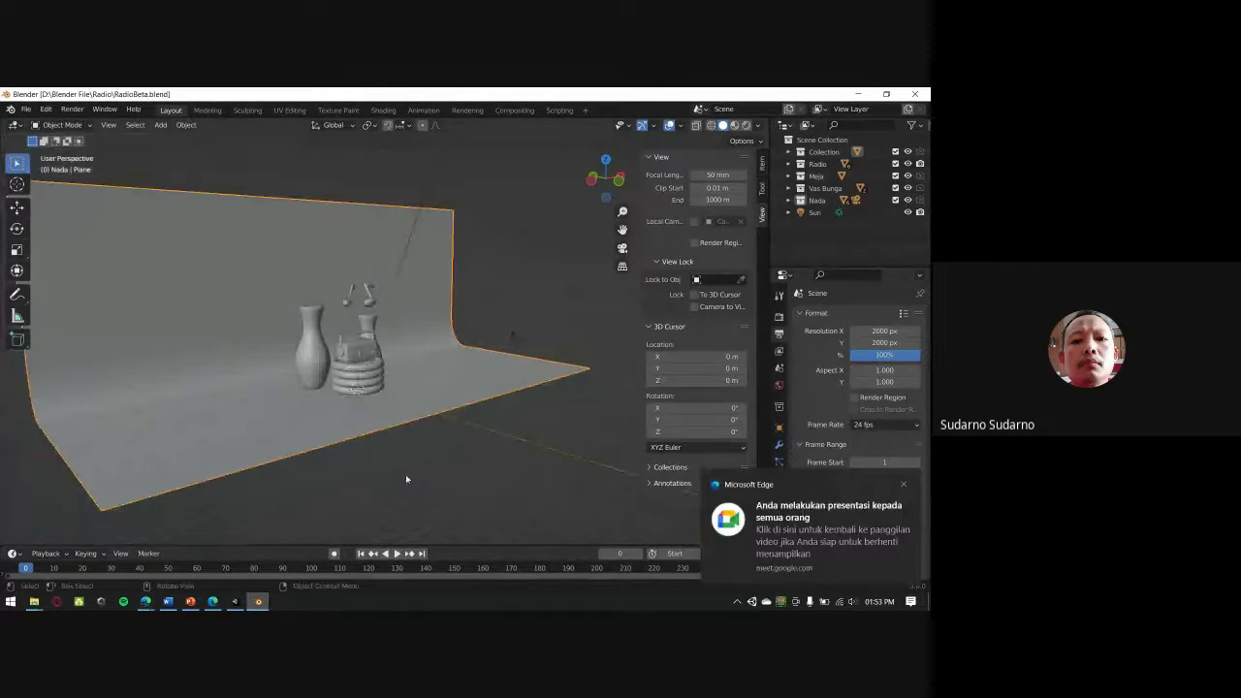
key("alt+Tab")
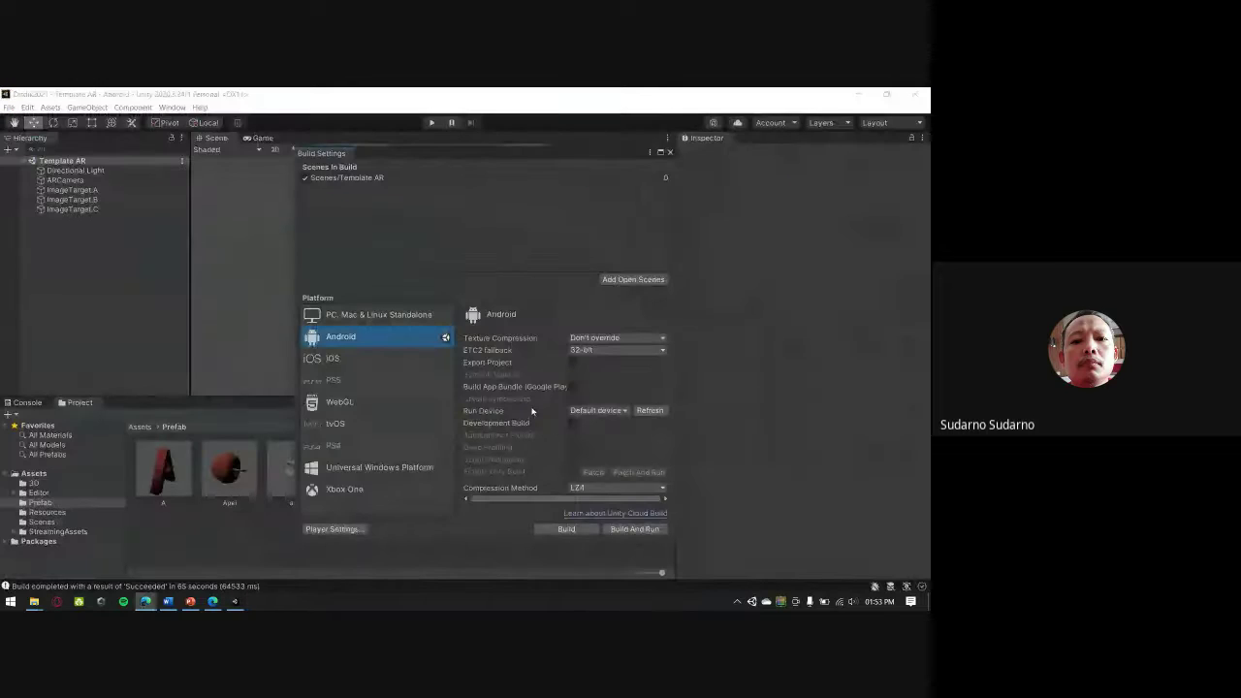
left_click_drag(522, 152, 478, 180)
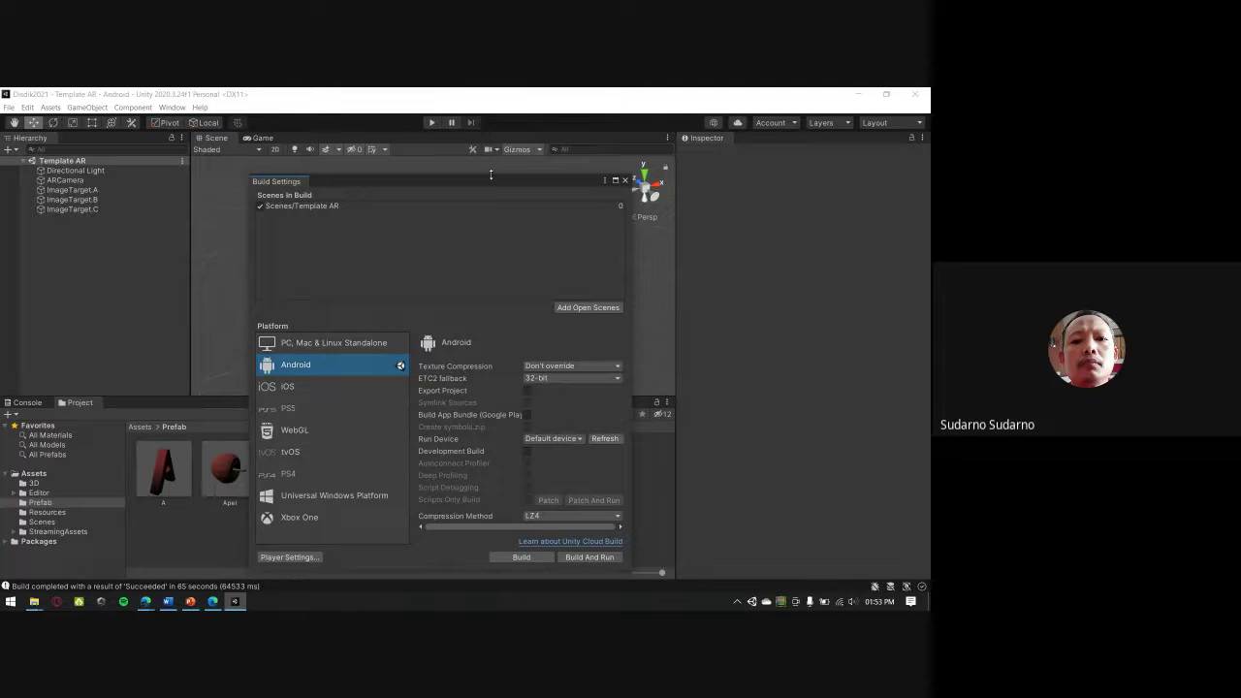
left_click(624, 180)
Parent the Apel, B and Coklat prefabs to ImageTarget.A, B and C, then save the scene.
left_click(286, 472)
left_click(163, 470)
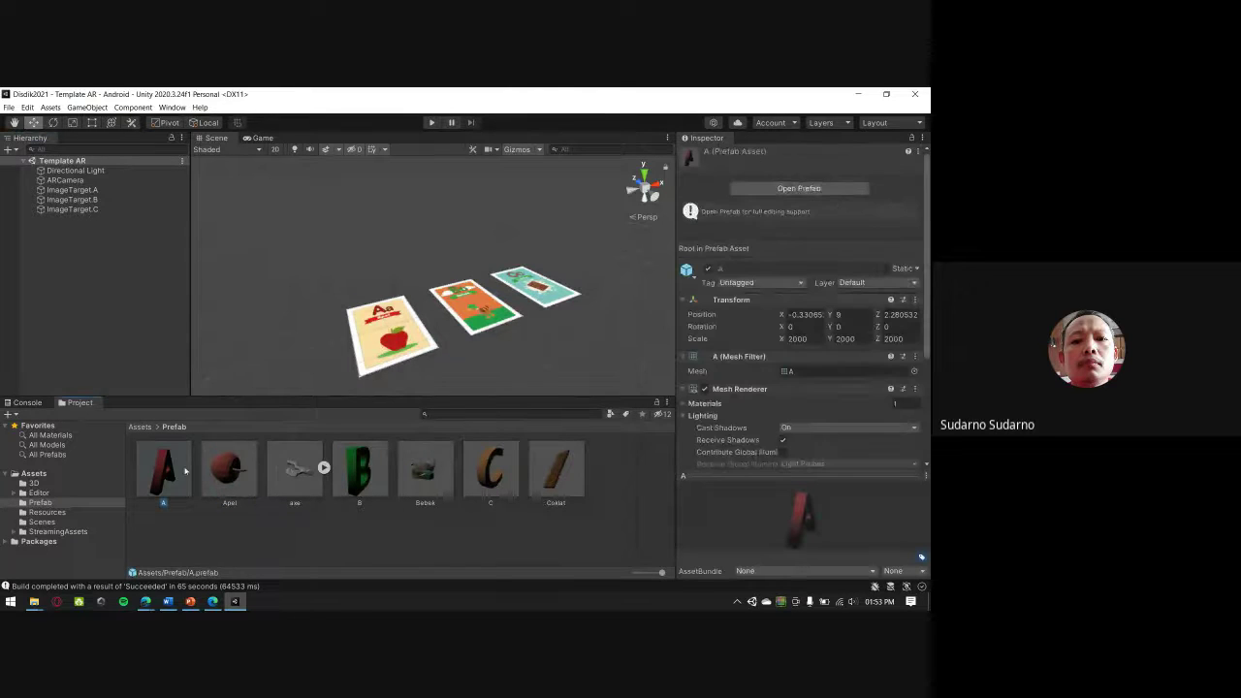
left_click(229, 470)
left_click_drag(135, 291, 97, 191)
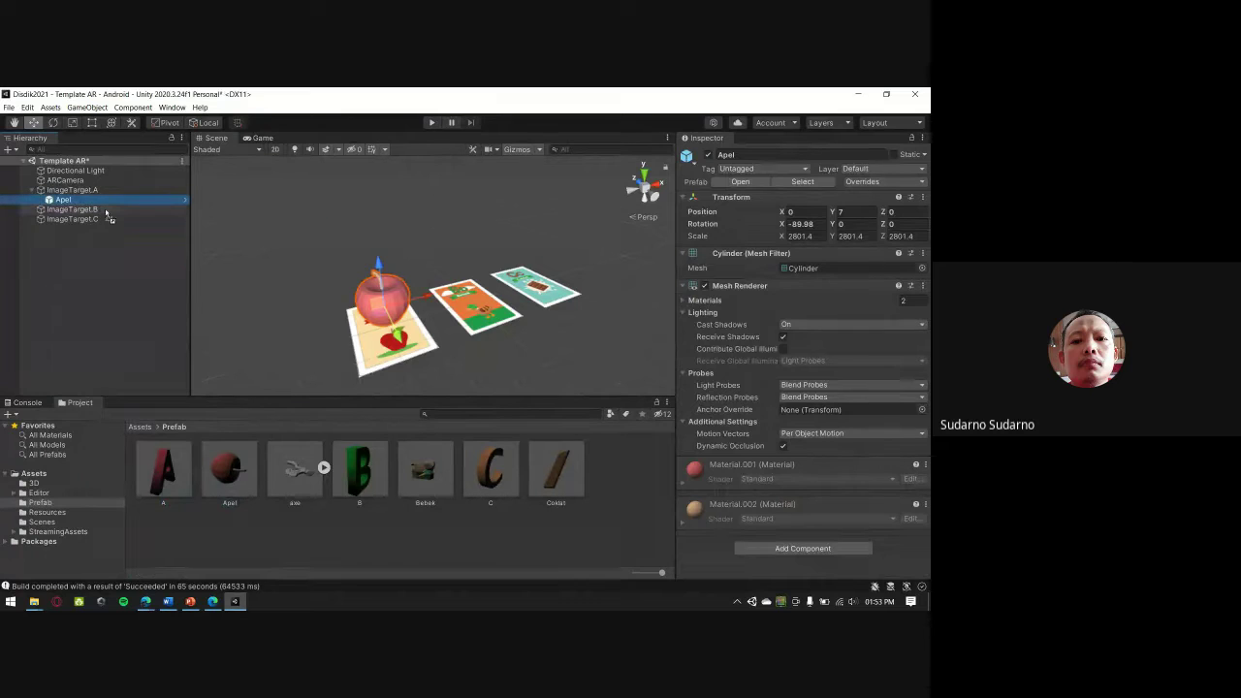
left_click_drag(359, 470, 73, 209)
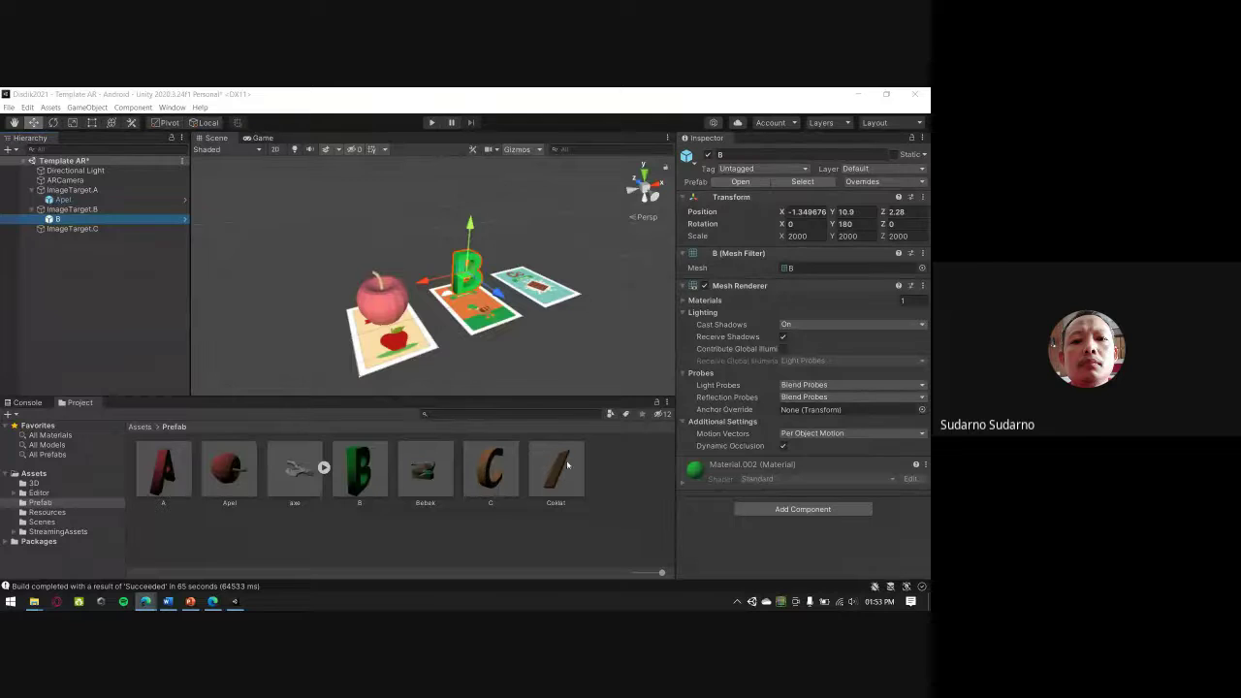
left_click_drag(568, 466, 95, 233)
key("ctrl+s")
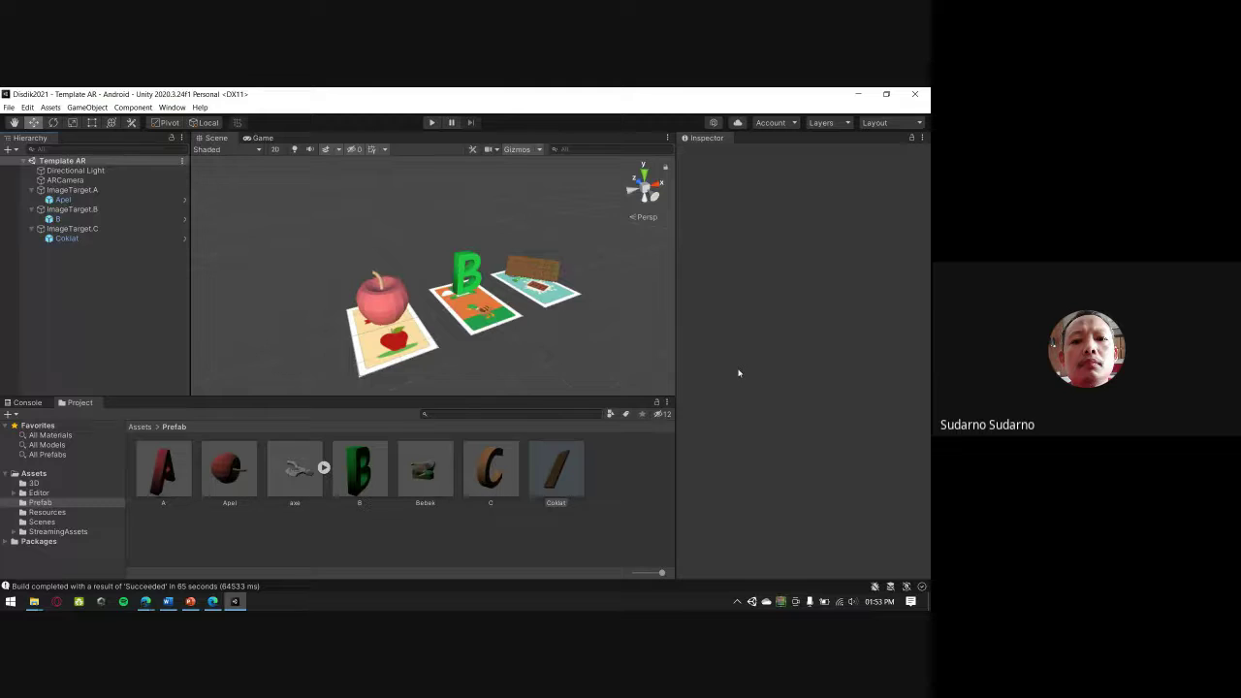
Recentre the scene view on the three cards and adjust the computer's volume.
scroll(524, 319, "up", 4)
middle_click_drag(524, 319, 553, 296)
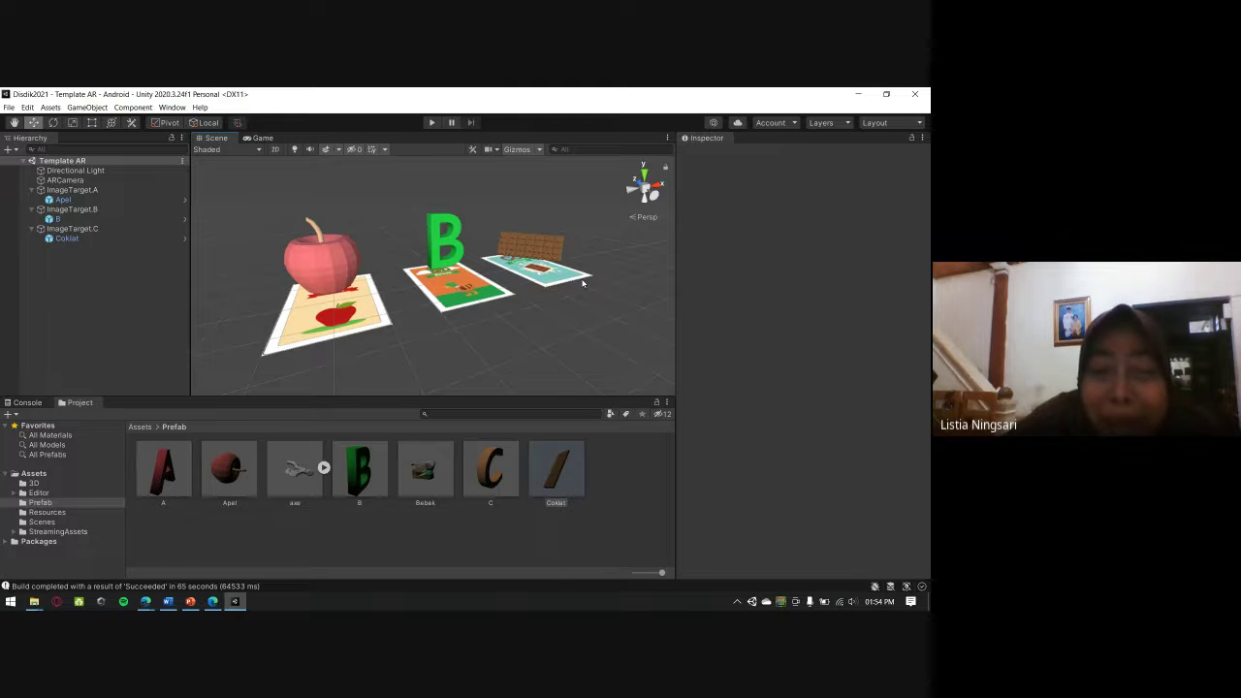
key("XF86AudioLowerVolume")
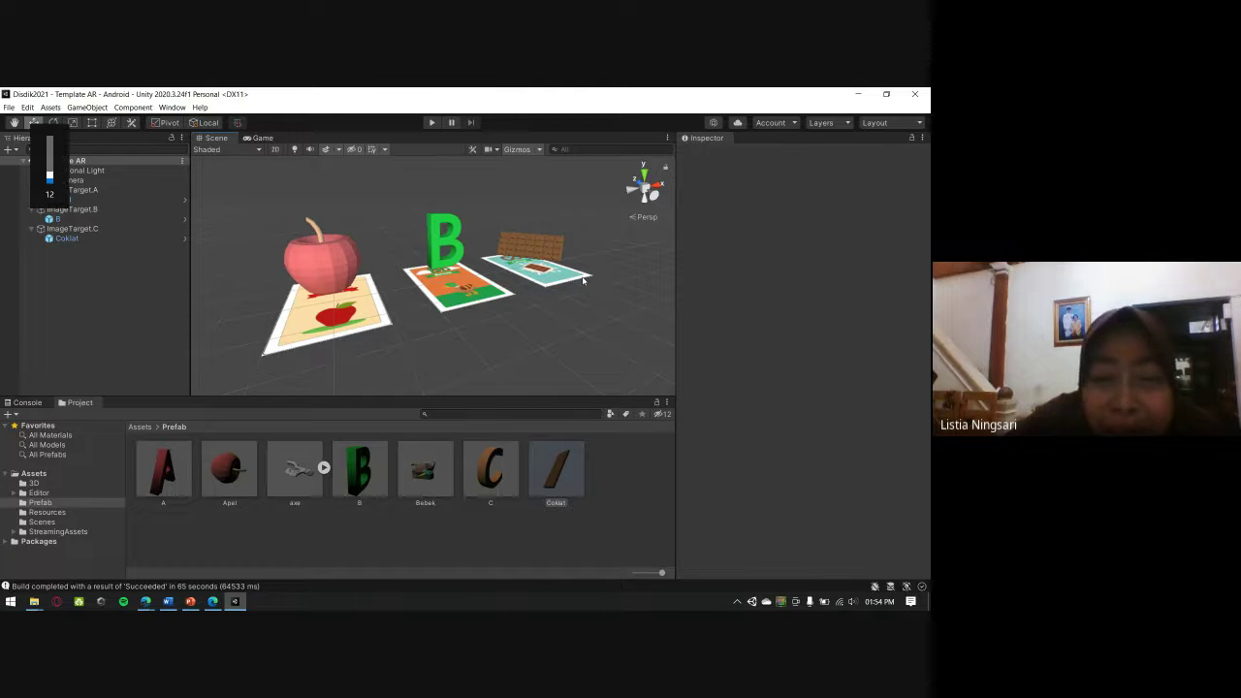